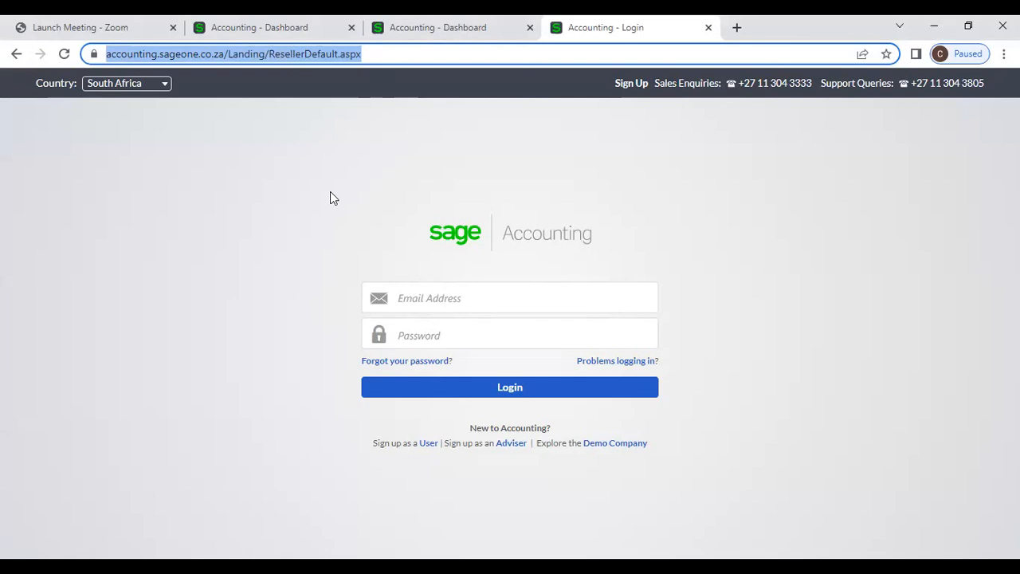
# Step: Highlight accounting.sageone.co.za in the login page's web address and enlarge the page zoom to 250%
pyautogui.click(387, 55)
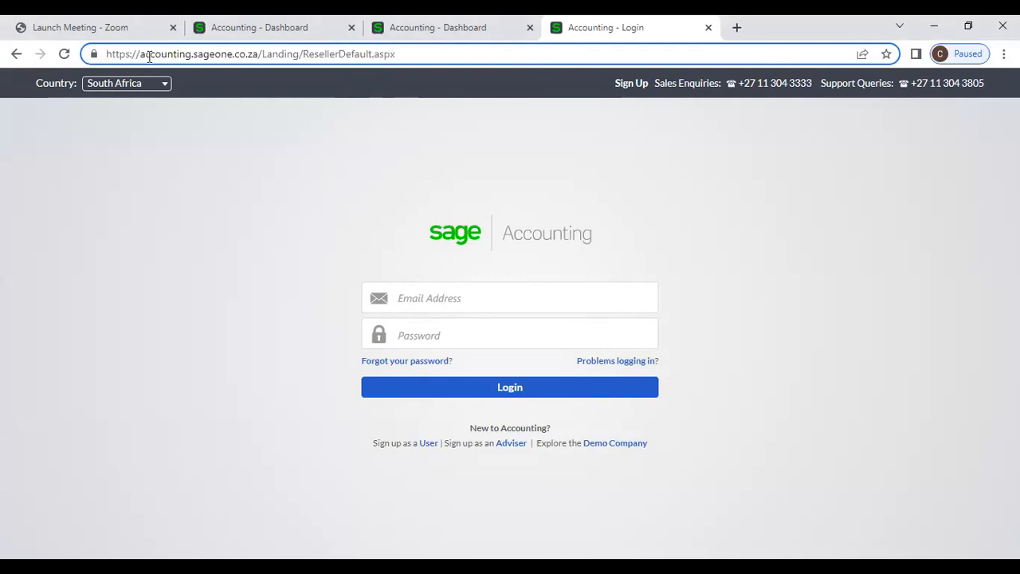
pyautogui.moveTo(141, 53); pyautogui.dragTo(260, 54)
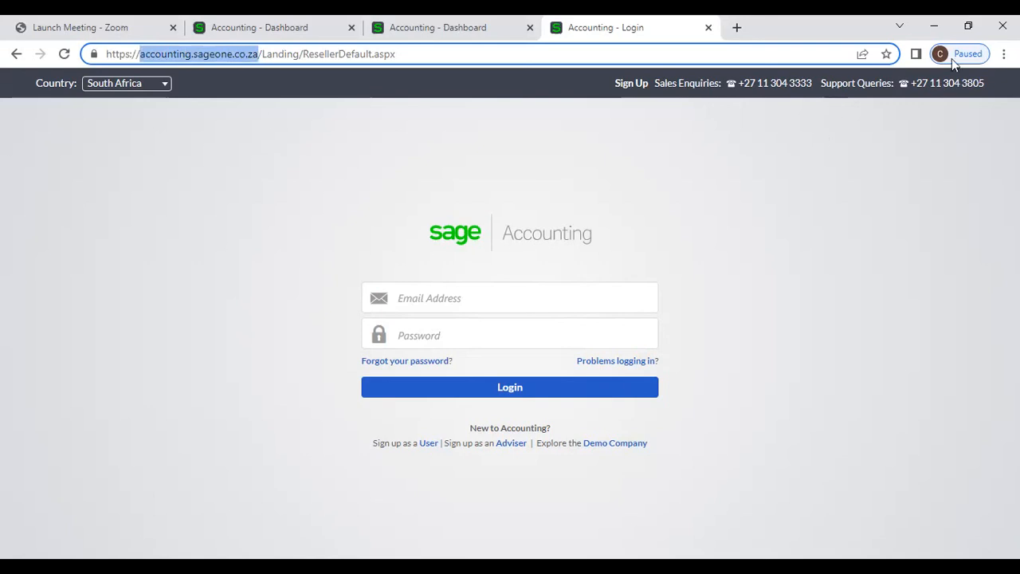
pyautogui.click(1003, 53)
pyautogui.click(964, 197)
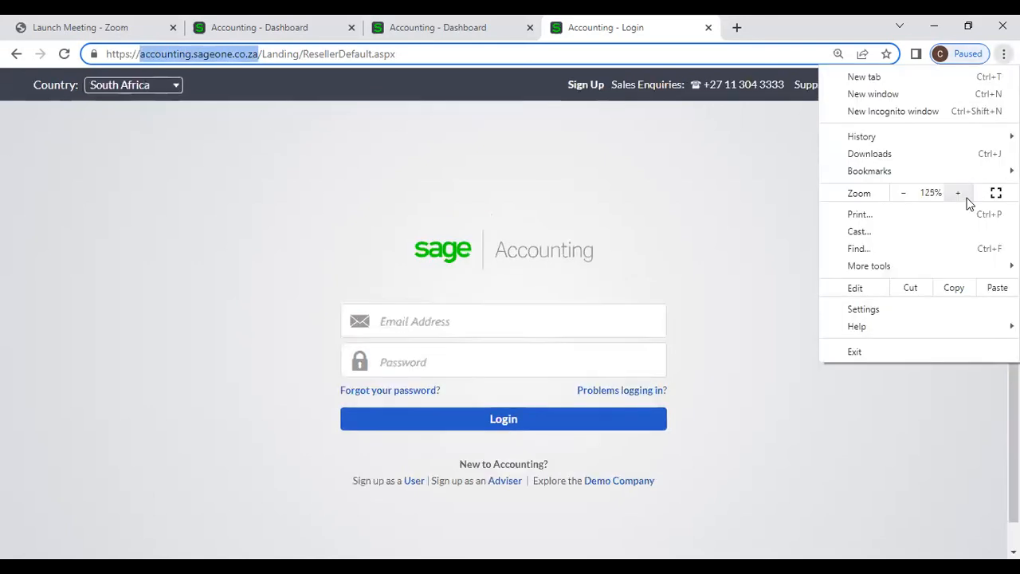
pyautogui.click(964, 198)
pyautogui.click(964, 197)
pyautogui.click(964, 198)
pyautogui.click(964, 197)
pyautogui.click(964, 198)
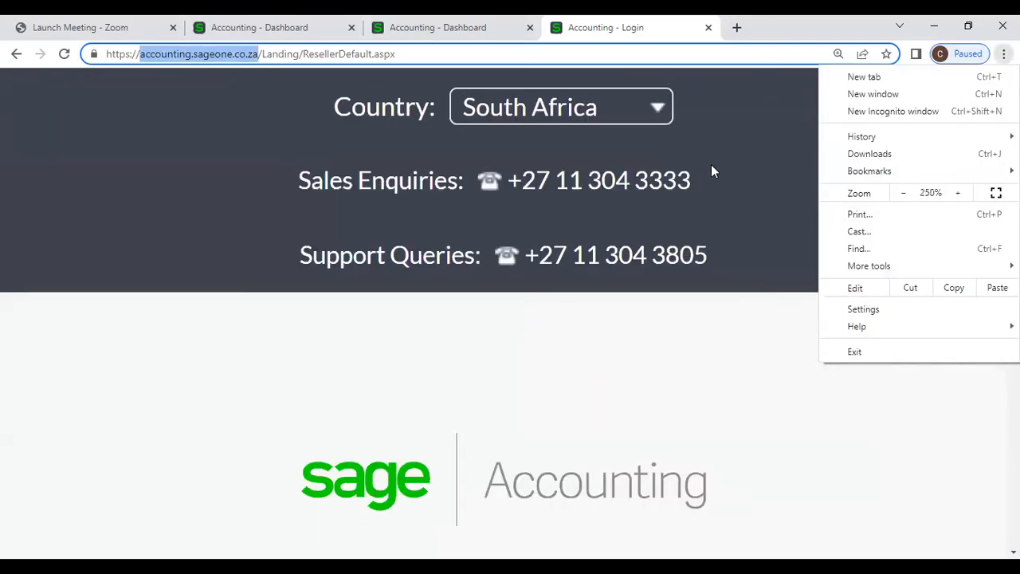
pyautogui.click(184, 62)
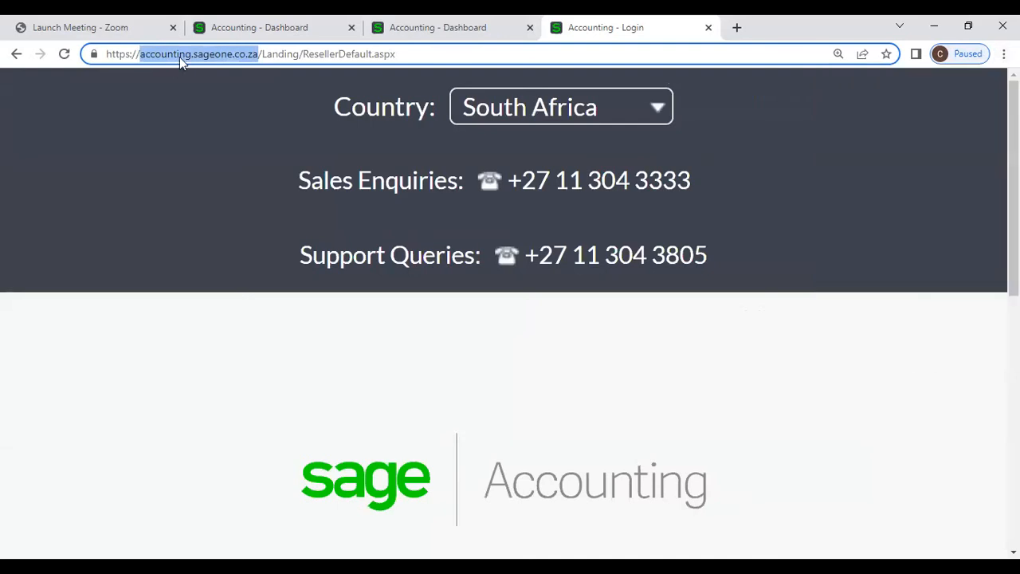
# Step: Look over the enlarged login page, including the email address and password fields and the login options
pyautogui.scroll(-3, 218, 183)
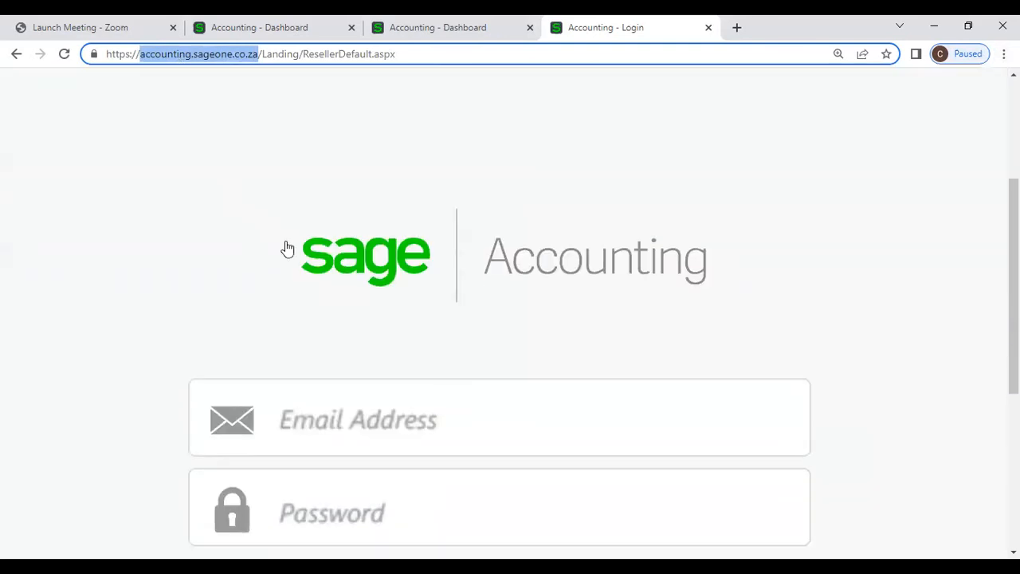
pyautogui.scroll(-2, 289, 266)
pyautogui.click(289, 267)
pyautogui.click(439, 177)
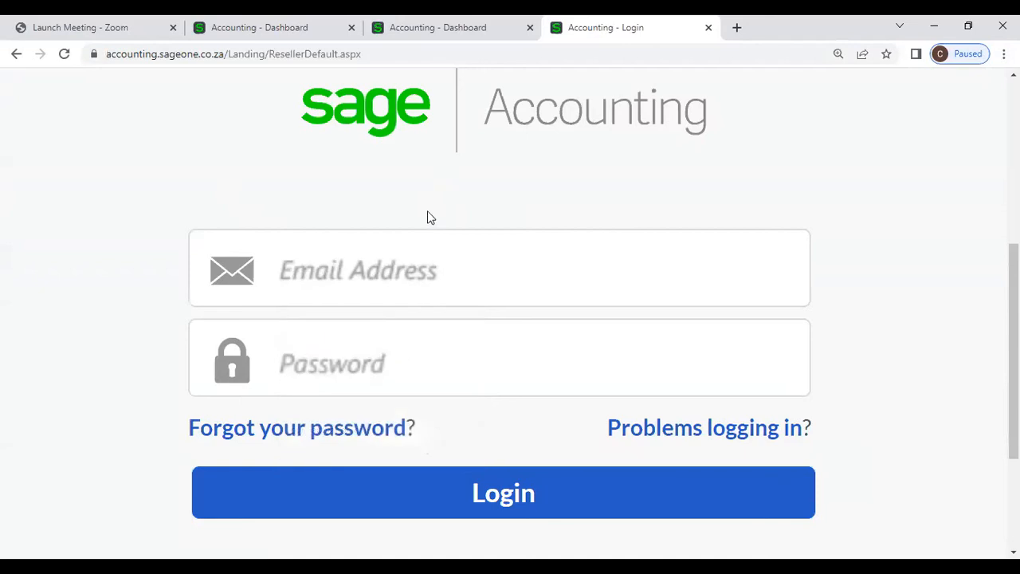
pyautogui.scroll(-1, 518, 375)
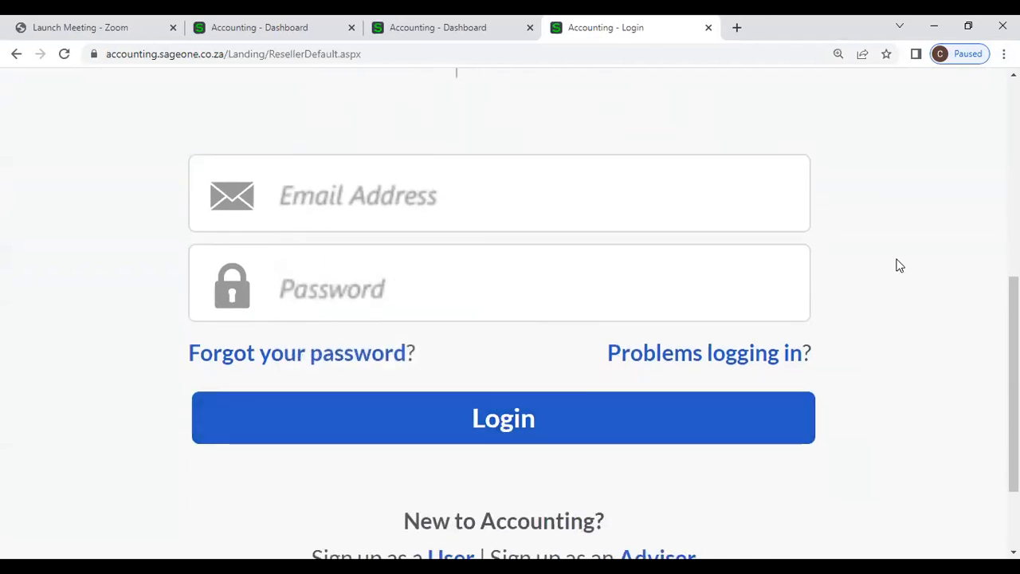
pyautogui.scroll(2, 892, 266)
pyautogui.scroll(4, 897, 265)
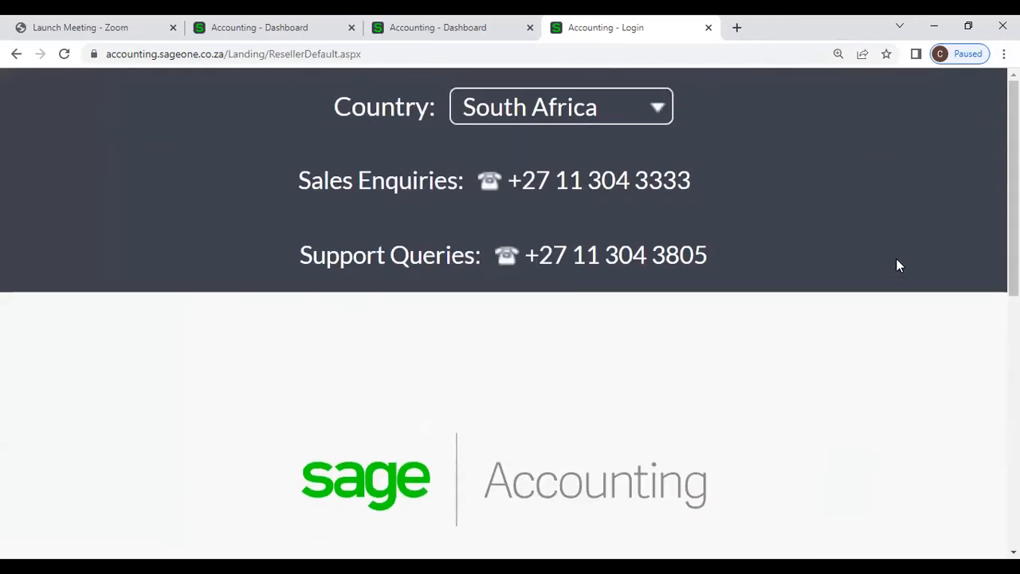
# Step: Reduce the login page's zoom to one level below 125%
pyautogui.click(1003, 54)
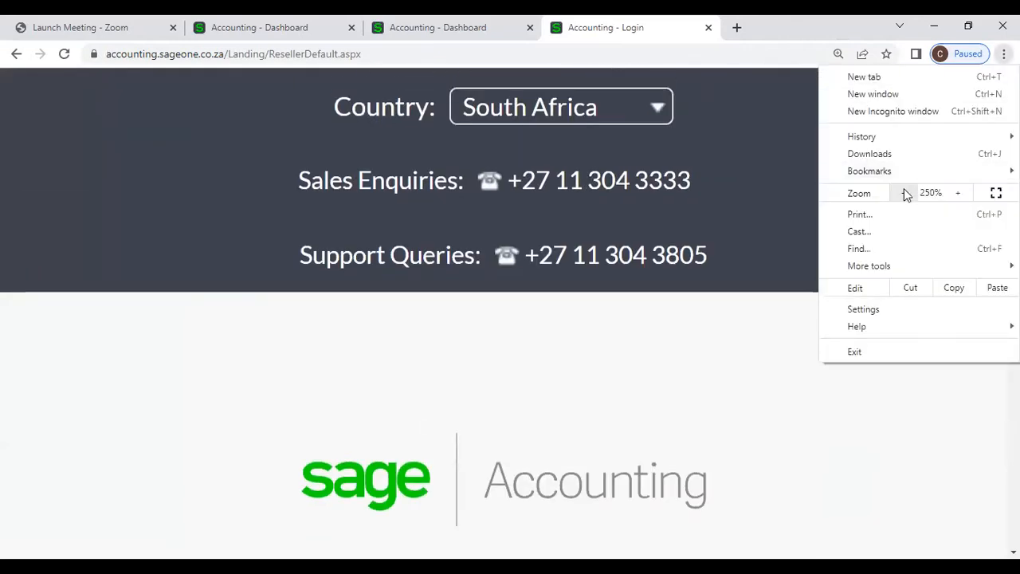
pyautogui.click(906, 193)
pyautogui.click(906, 193)
pyautogui.click(906, 193)
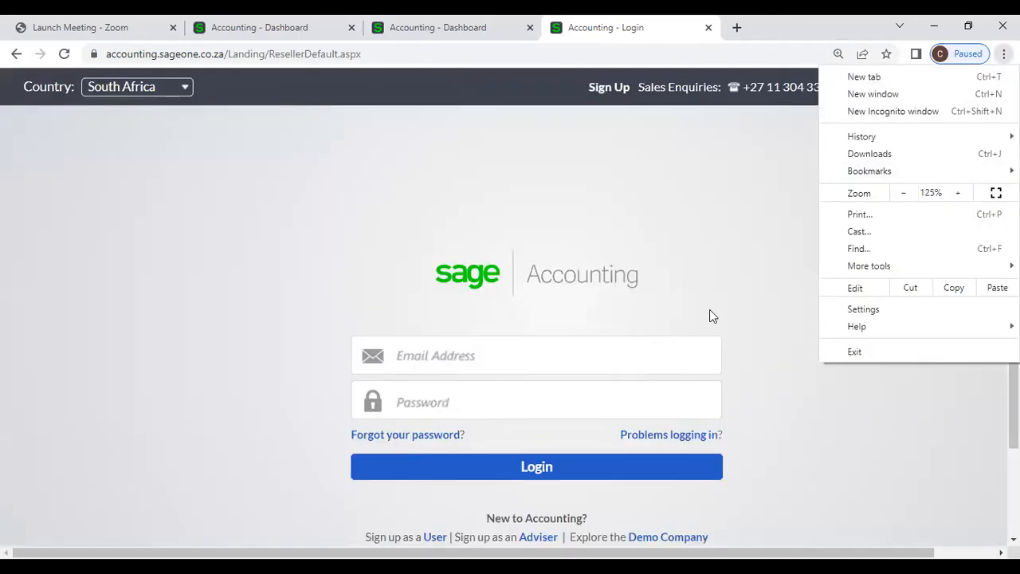
pyautogui.click(692, 220)
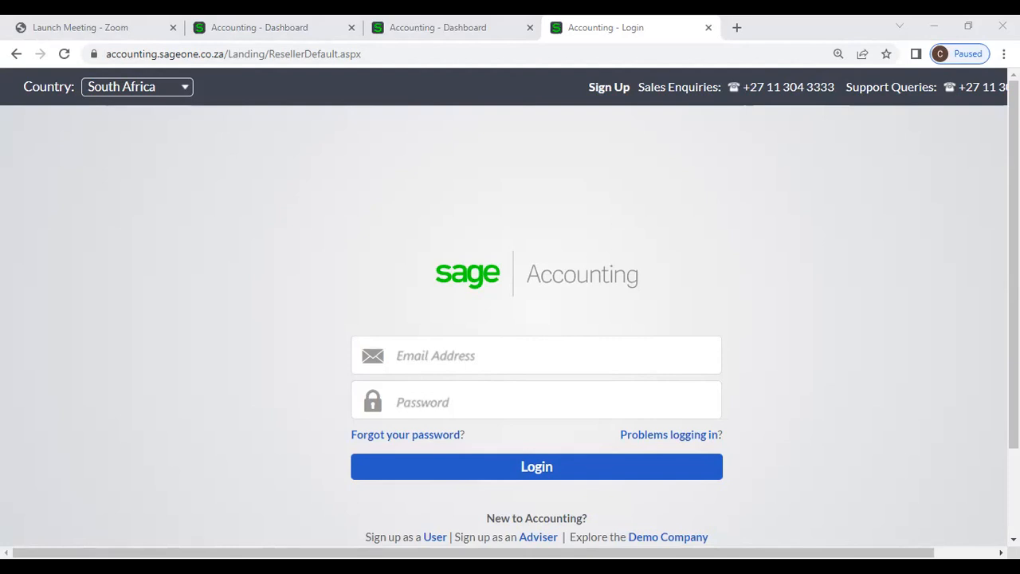
pyautogui.click(880, 309)
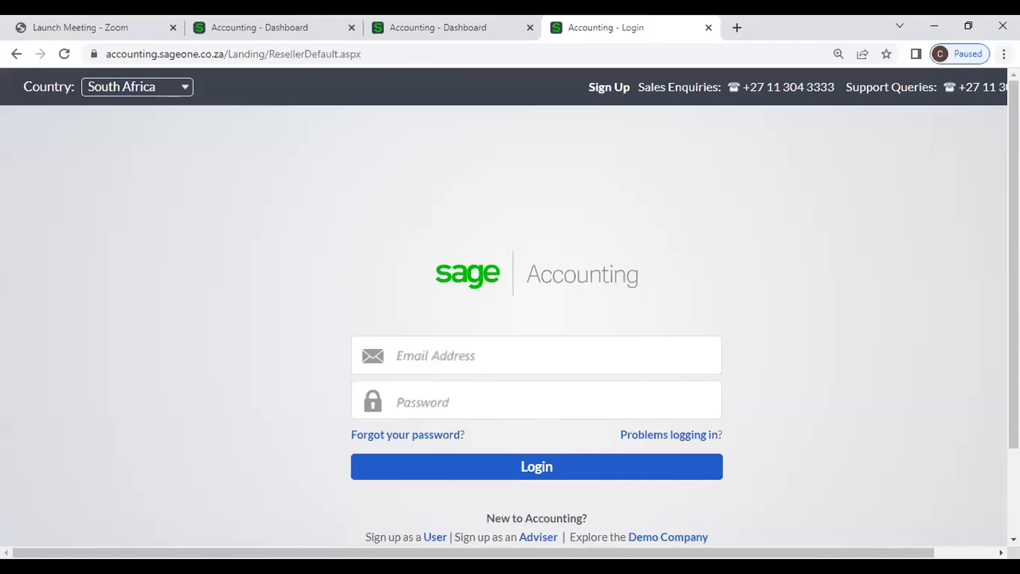
pyautogui.click(1003, 54)
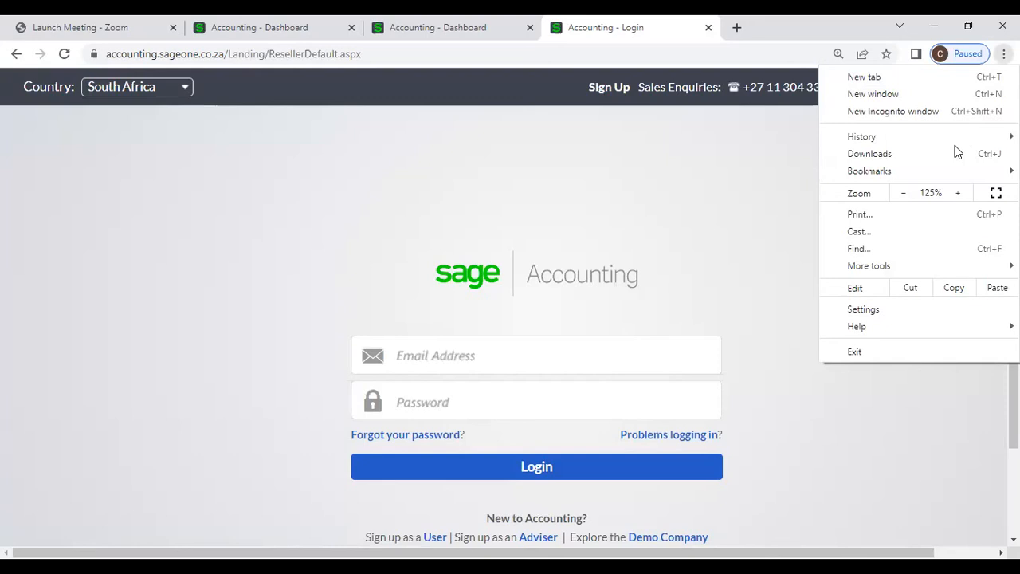
pyautogui.click(903, 192)
pyautogui.click(681, 195)
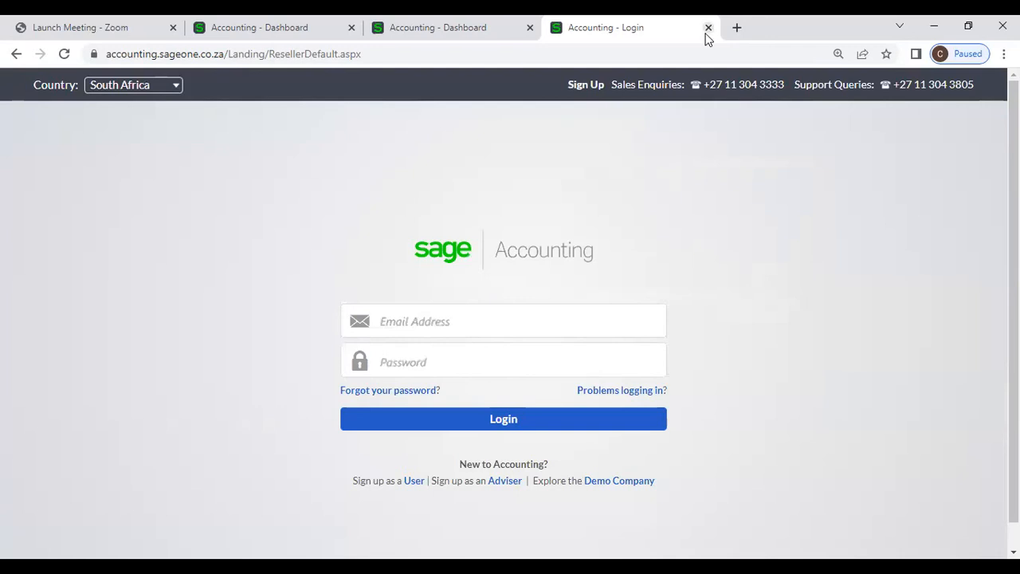
# Step: Switch to the open P W Holdings dashboard and look through the functions offered for each area from Customers to Company
pyautogui.click(481, 30)
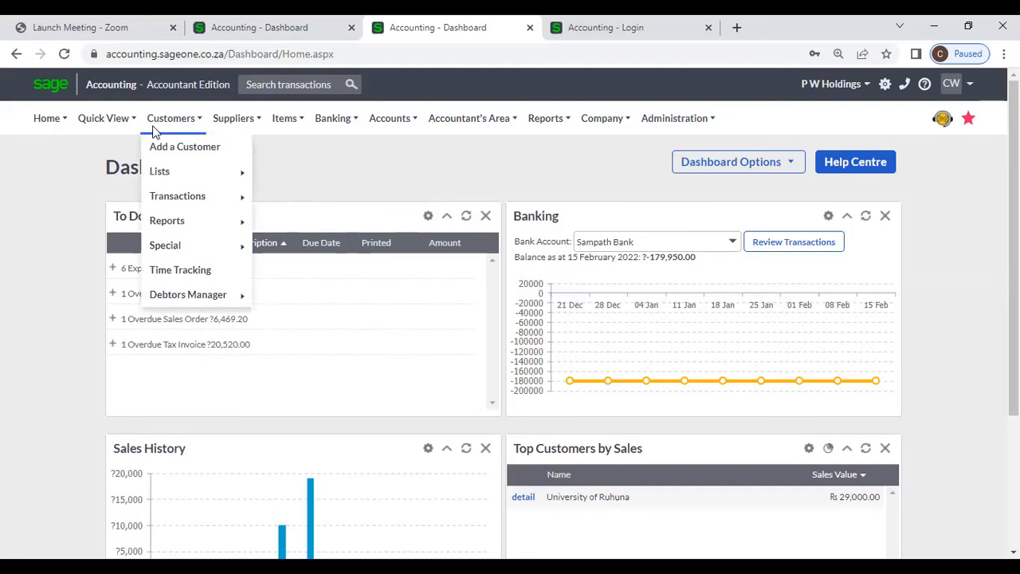
pyautogui.moveTo(233, 123)
pyautogui.moveTo(278, 129)
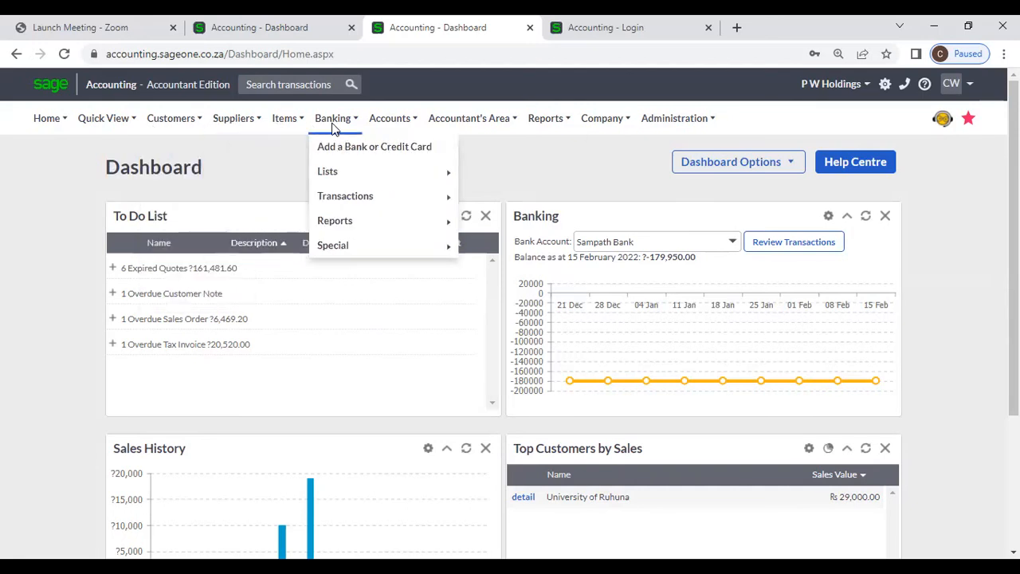
pyautogui.moveTo(381, 126)
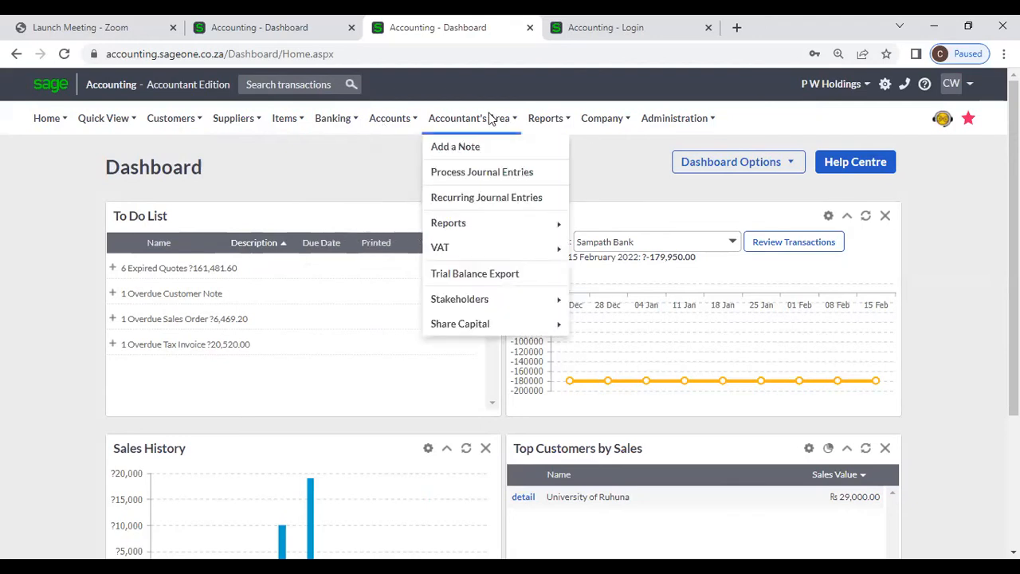
pyautogui.moveTo(545, 125)
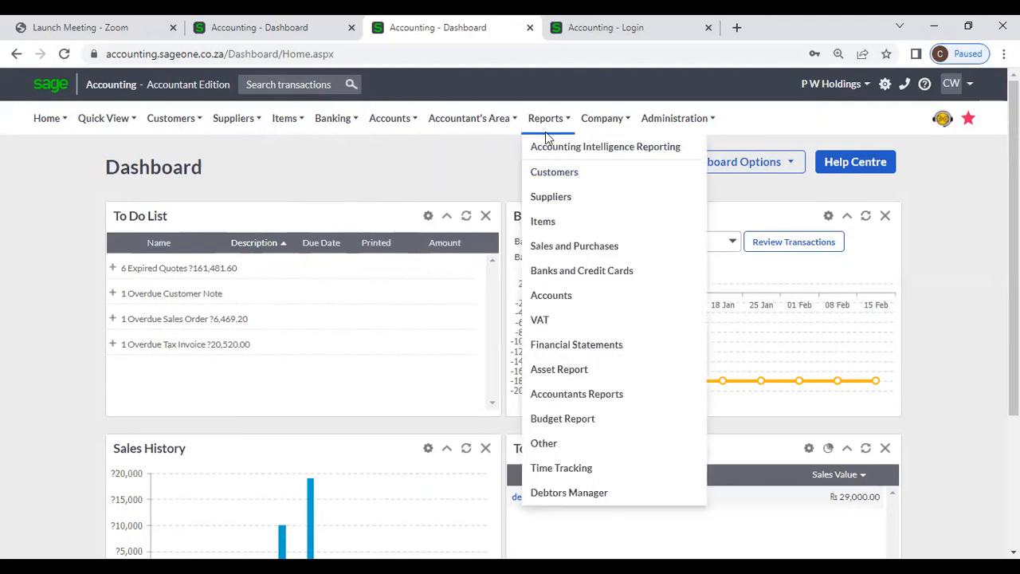
pyautogui.moveTo(593, 126)
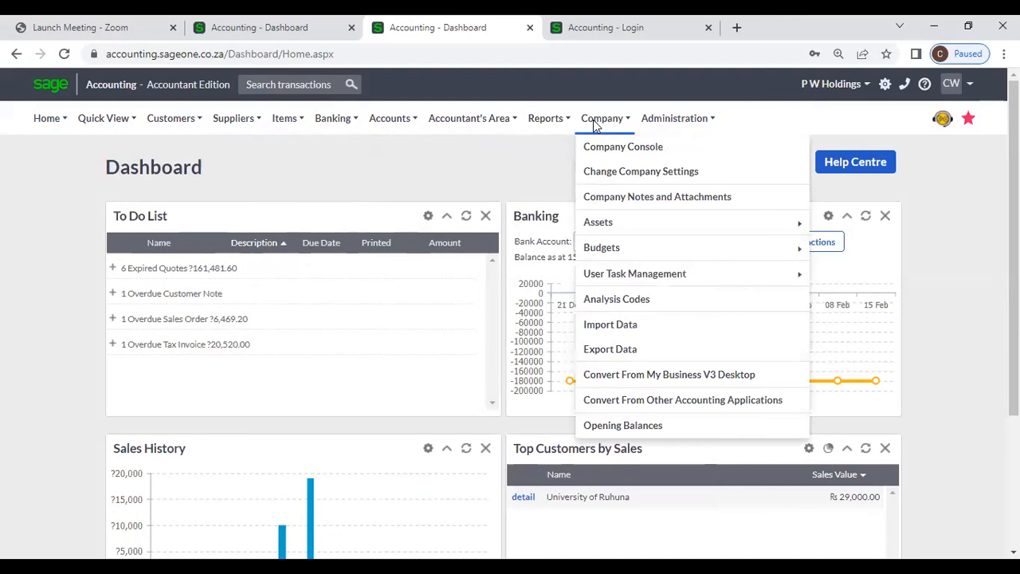
pyautogui.moveTo(627, 257)
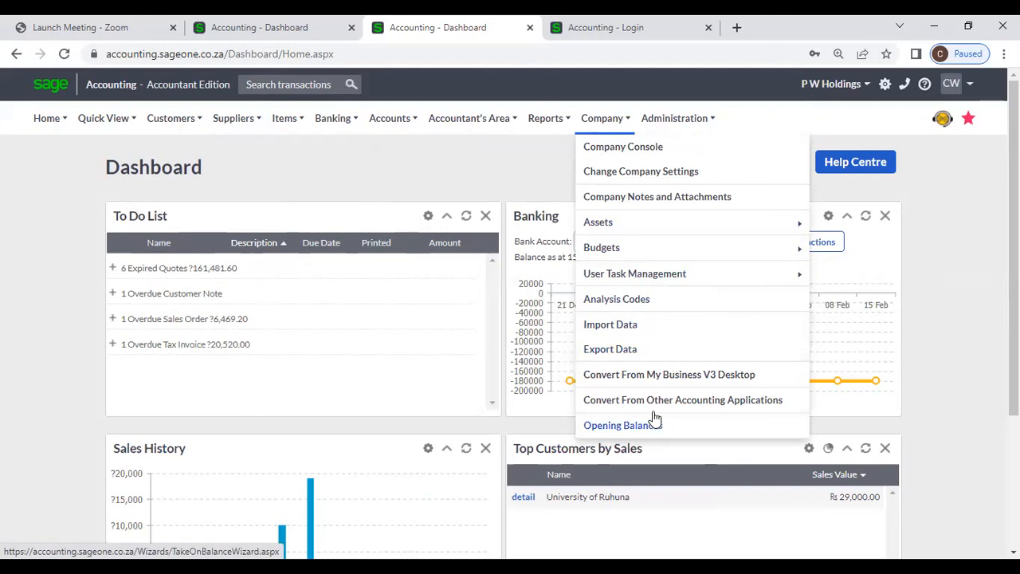
# Step: Open My Profile and examine the current package's time tracking, multi-currency, advanced inventory and debtors manager licences
pyautogui.moveTo(668, 122)
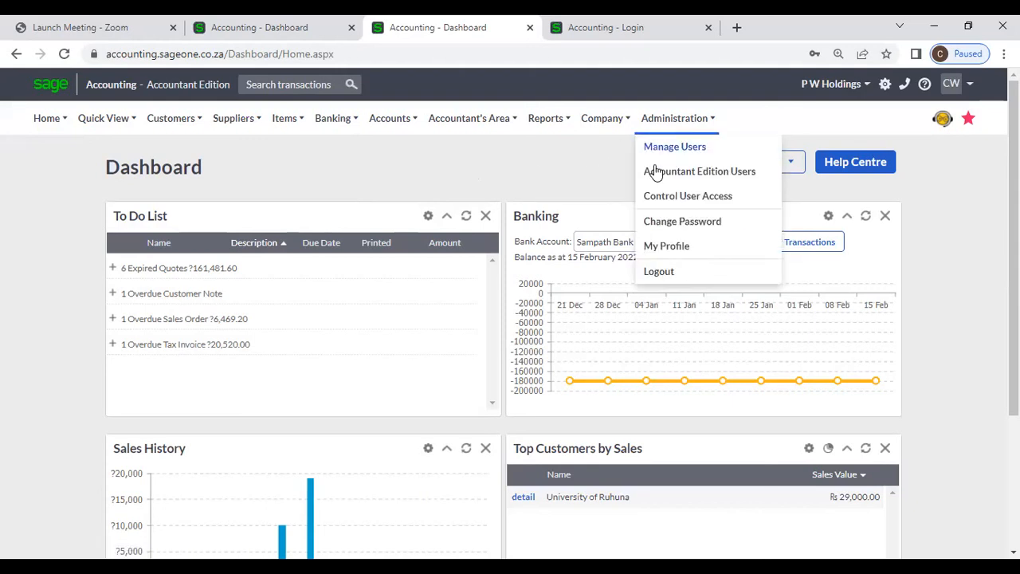
pyautogui.click(666, 250)
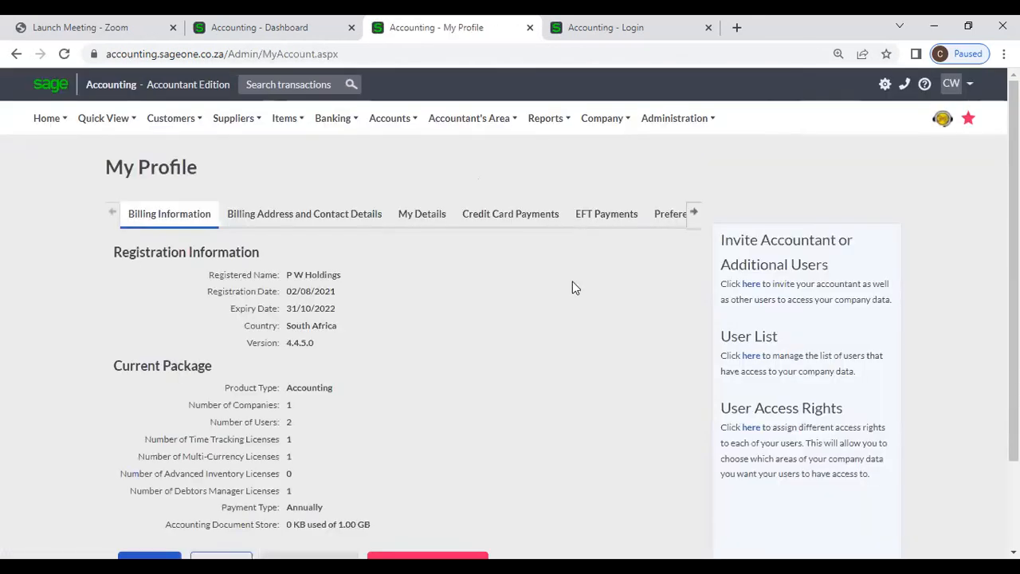
pyautogui.scroll(-1, 560, 321)
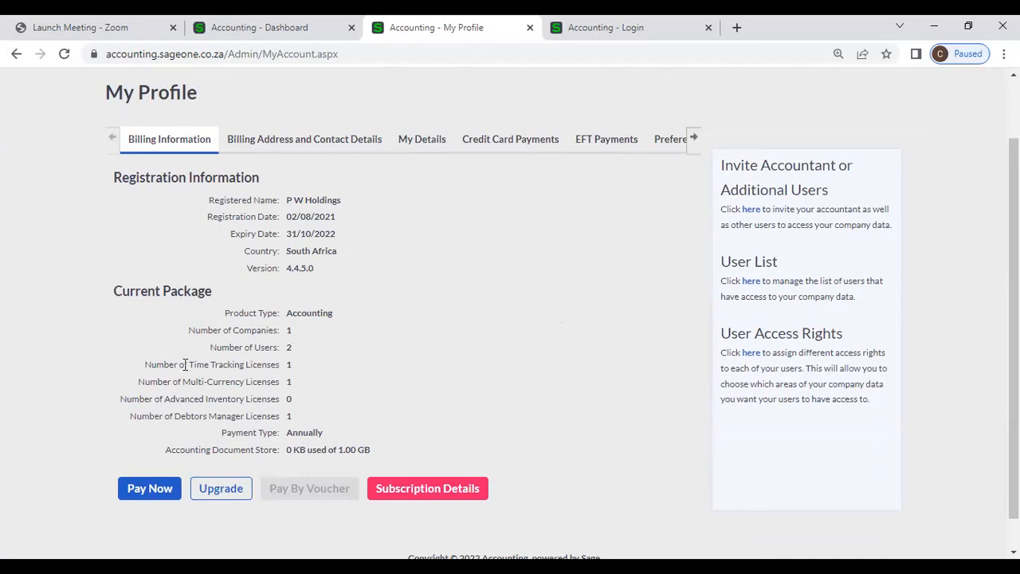
pyautogui.moveTo(185, 365); pyautogui.dragTo(279, 365)
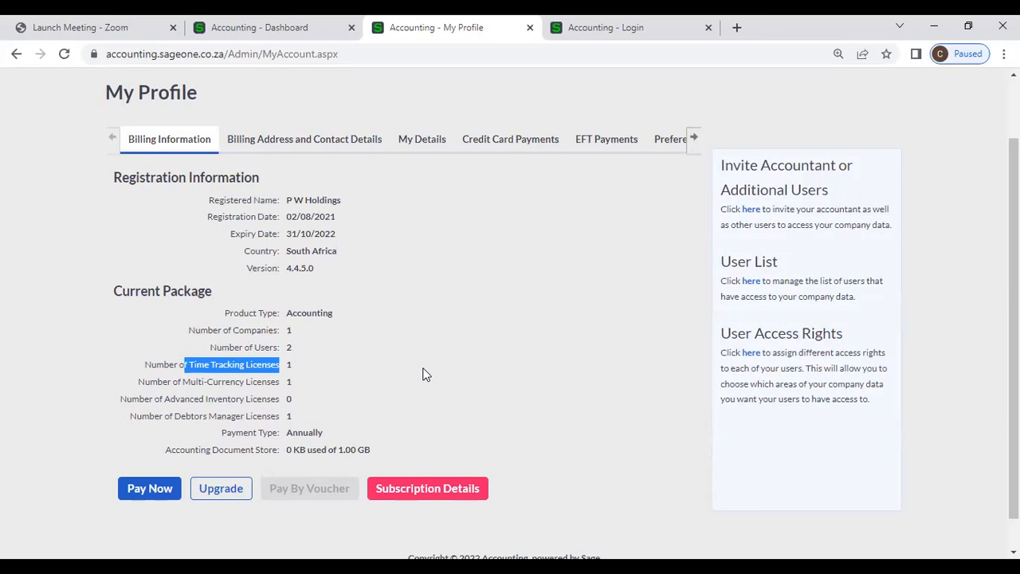
pyautogui.moveTo(182, 382); pyautogui.dragTo(244, 381)
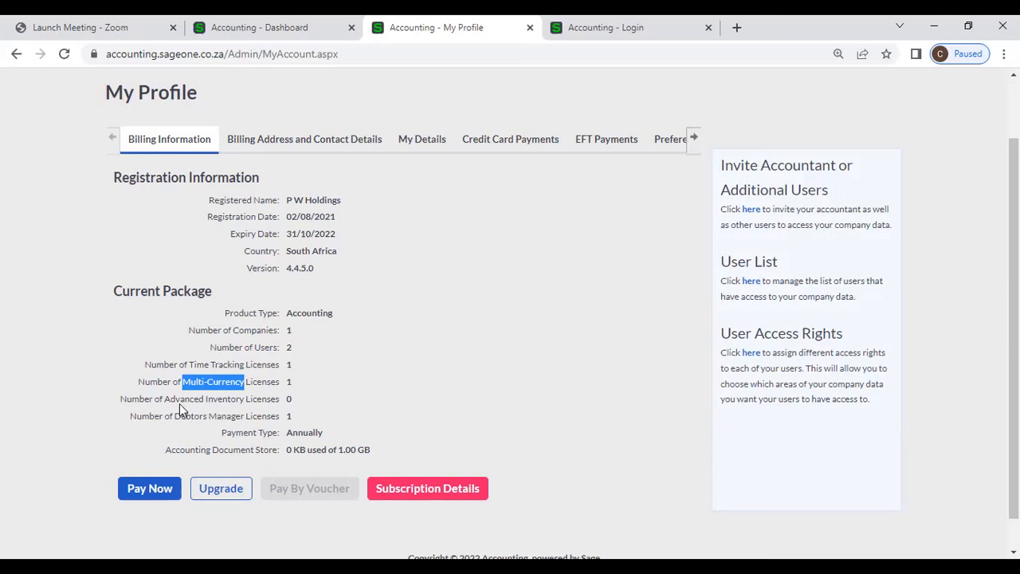
pyautogui.moveTo(165, 398); pyautogui.dragTo(245, 398)
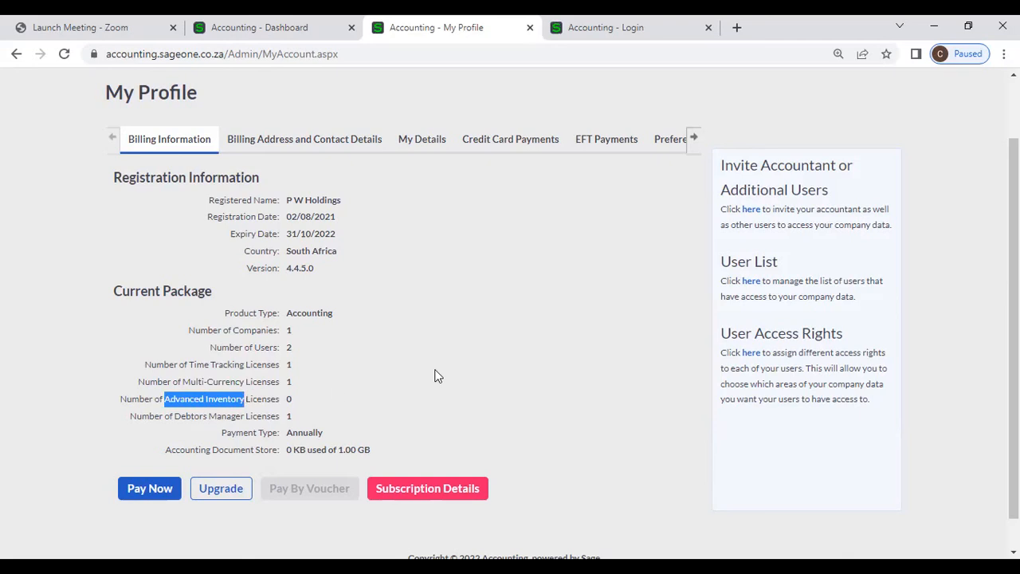
pyautogui.moveTo(174, 415); pyautogui.dragTo(246, 422)
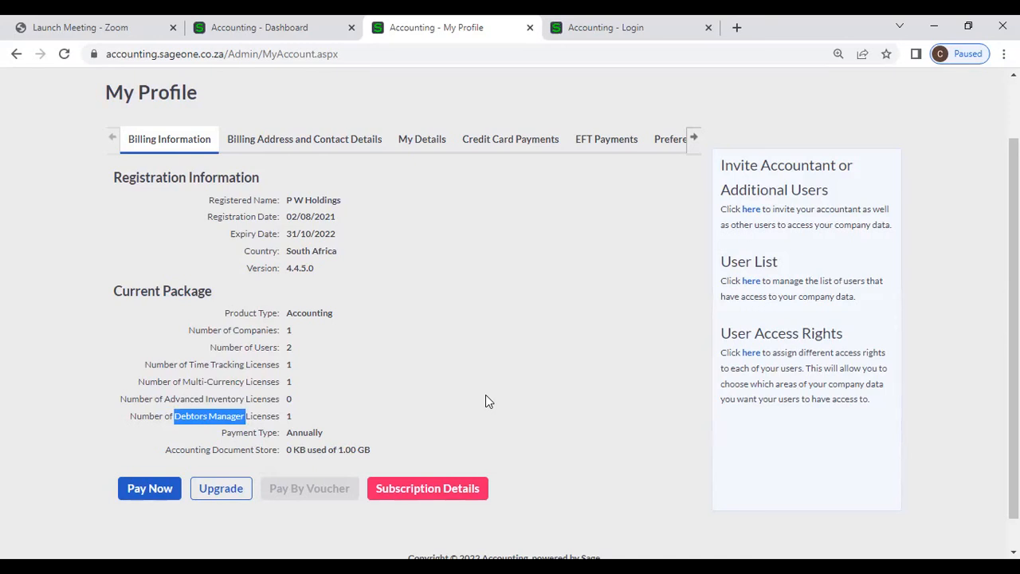
pyautogui.click(499, 314)
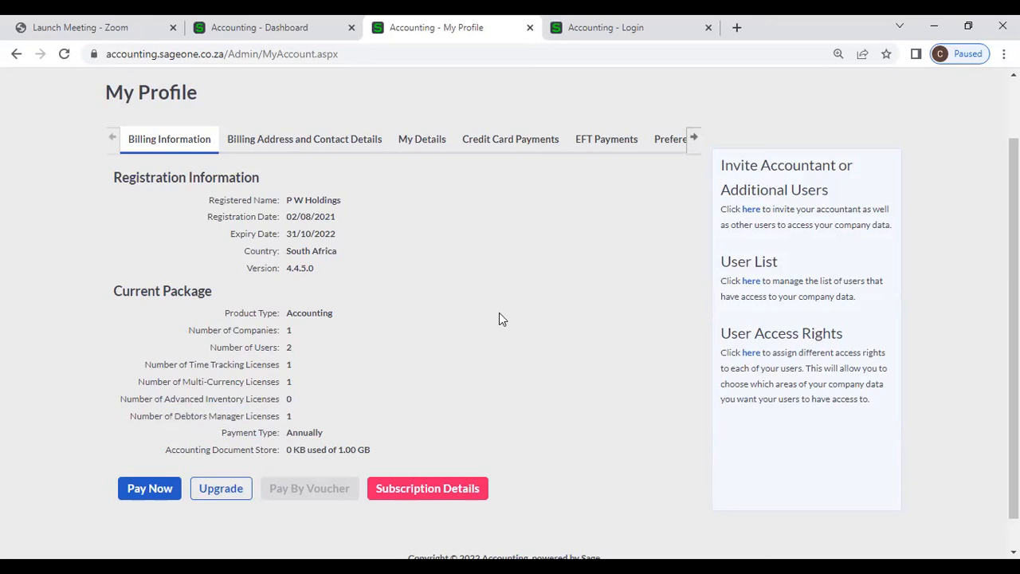
pyautogui.scroll(1, 484, 309)
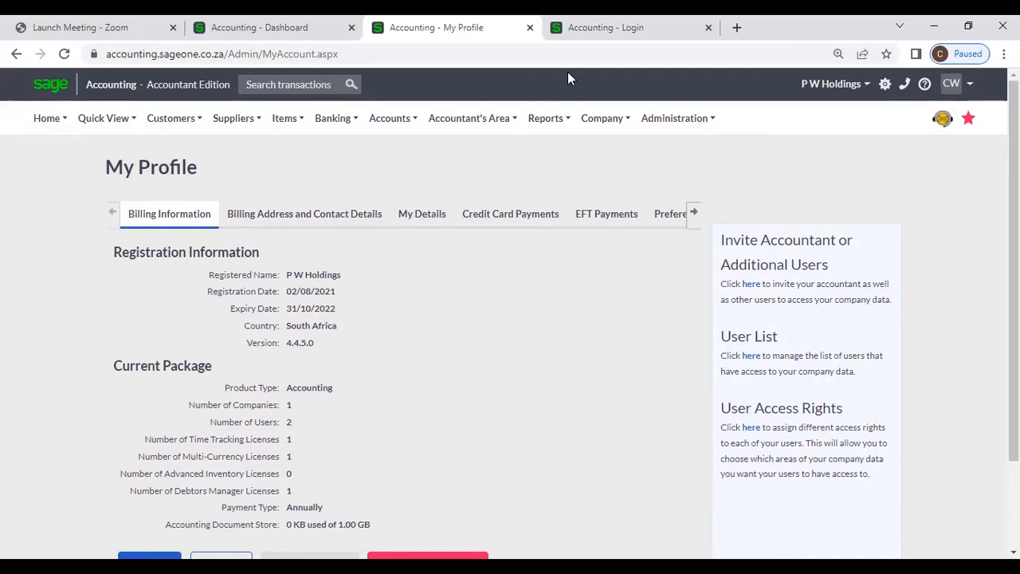
# Step: Open the settings for changing the P W Holdings company information
pyautogui.click(608, 121)
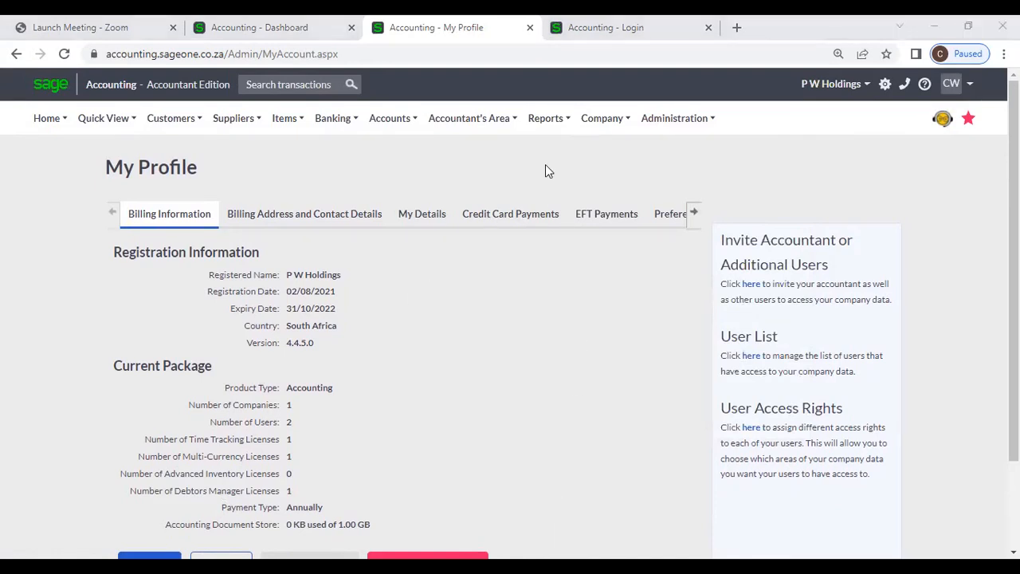
pyautogui.moveTo(599, 129)
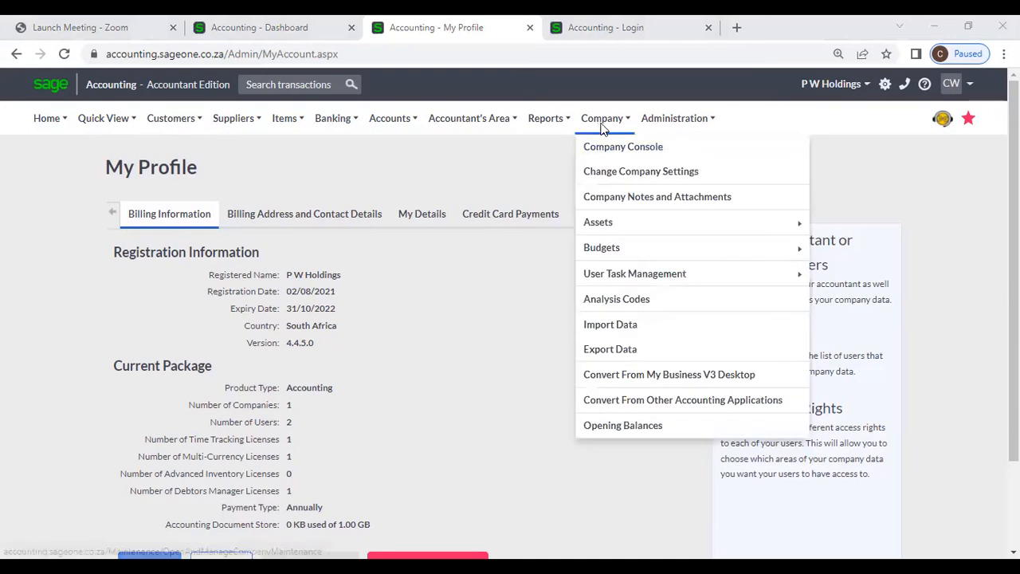
pyautogui.click(624, 179)
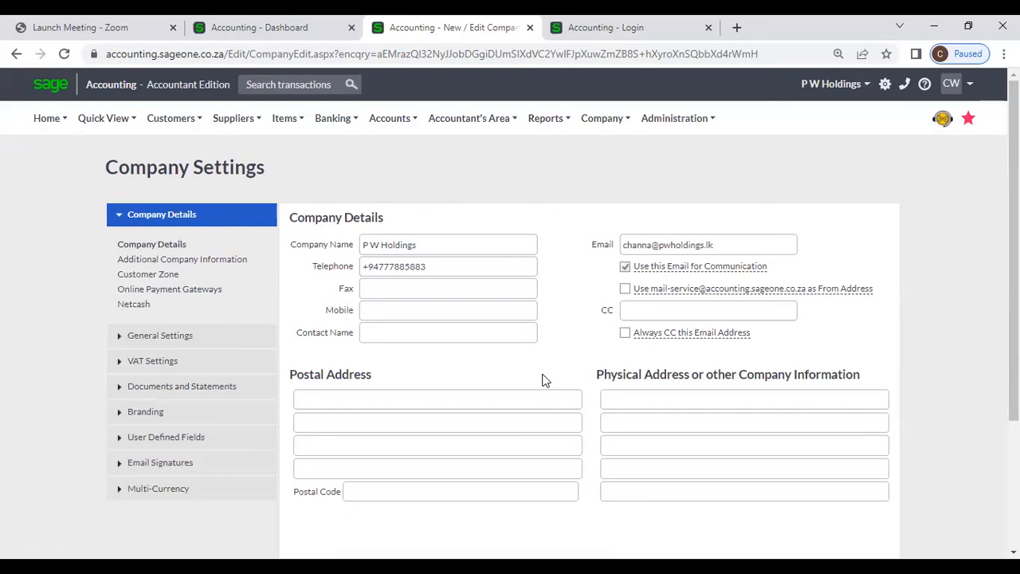
# Step: Go through the Company Details fields for company name, telephone, fax, mobile and contact name without changing them
pyautogui.tripleClick(426, 241)
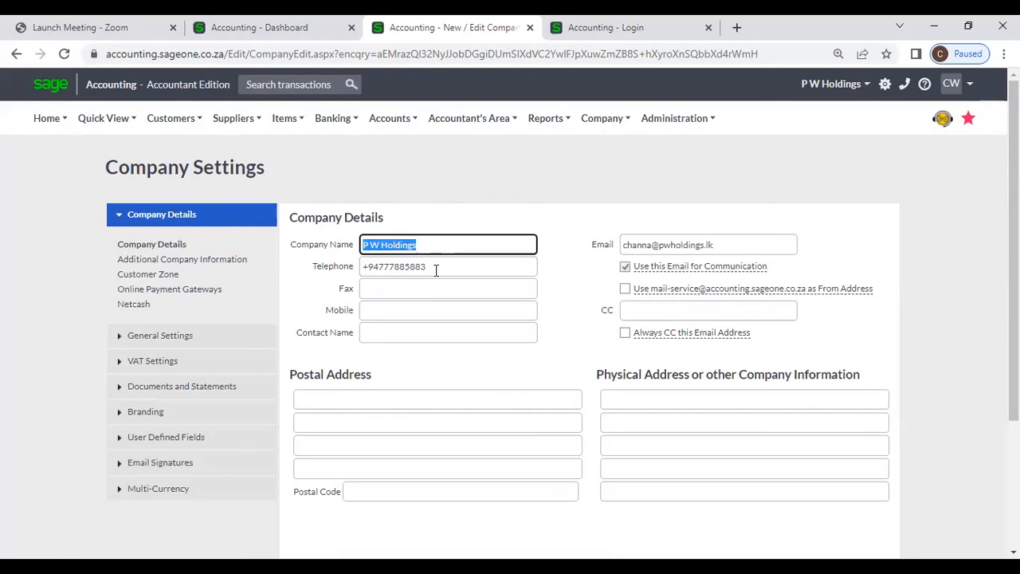
pyautogui.tripleClick(436, 267)
pyautogui.click(436, 291)
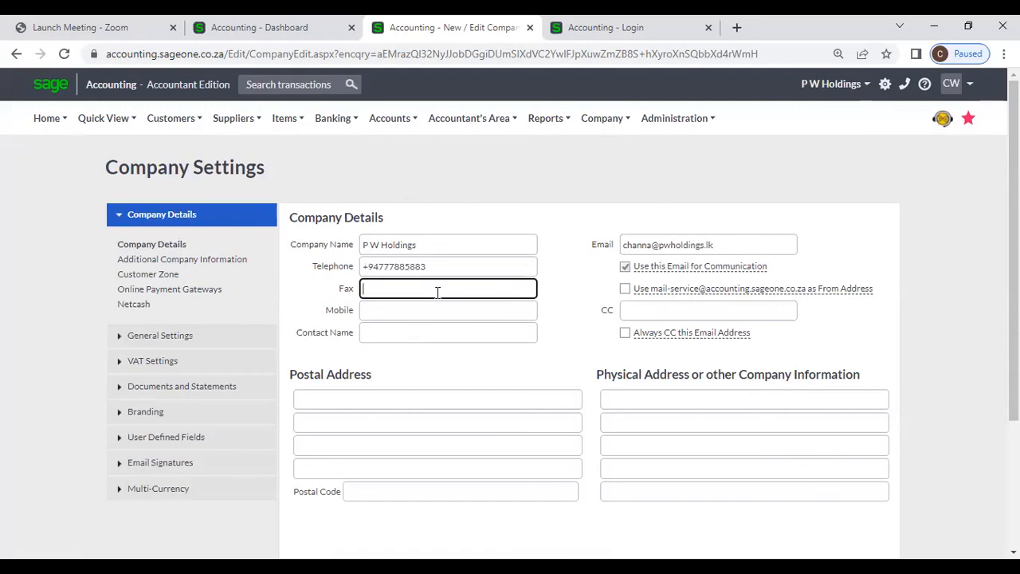
pyautogui.click(428, 306)
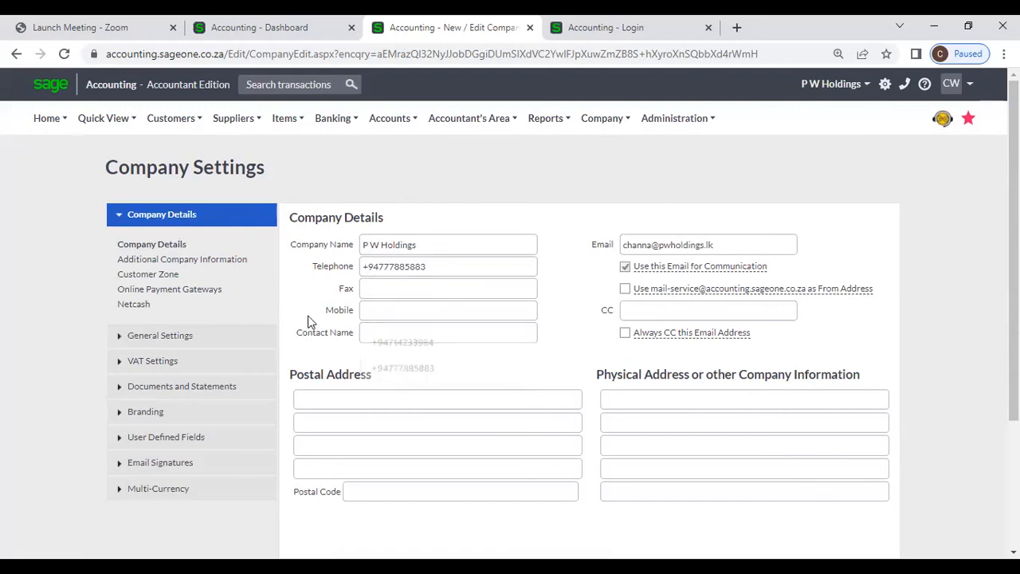
pyautogui.click(392, 327)
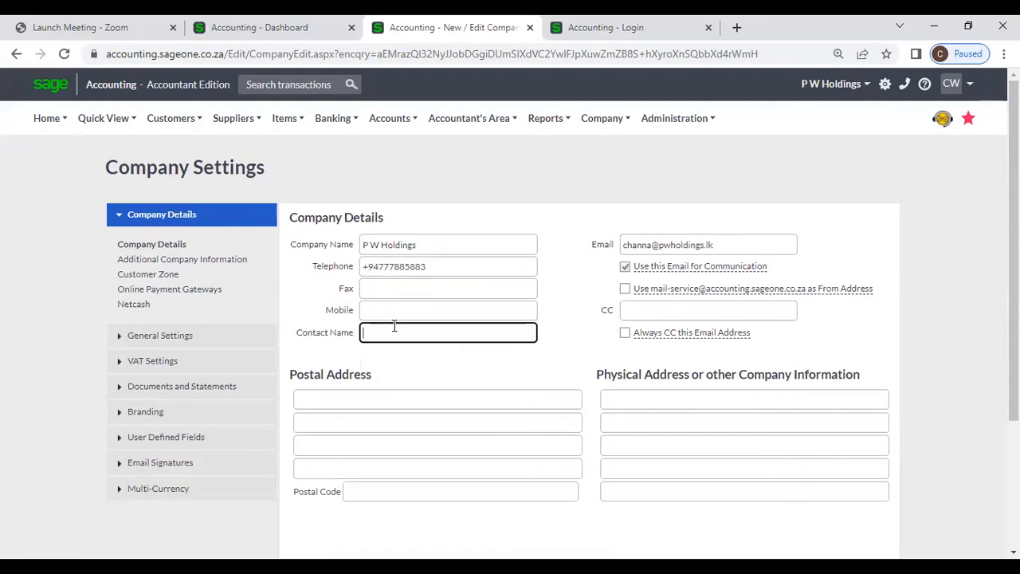
pyautogui.click(502, 209)
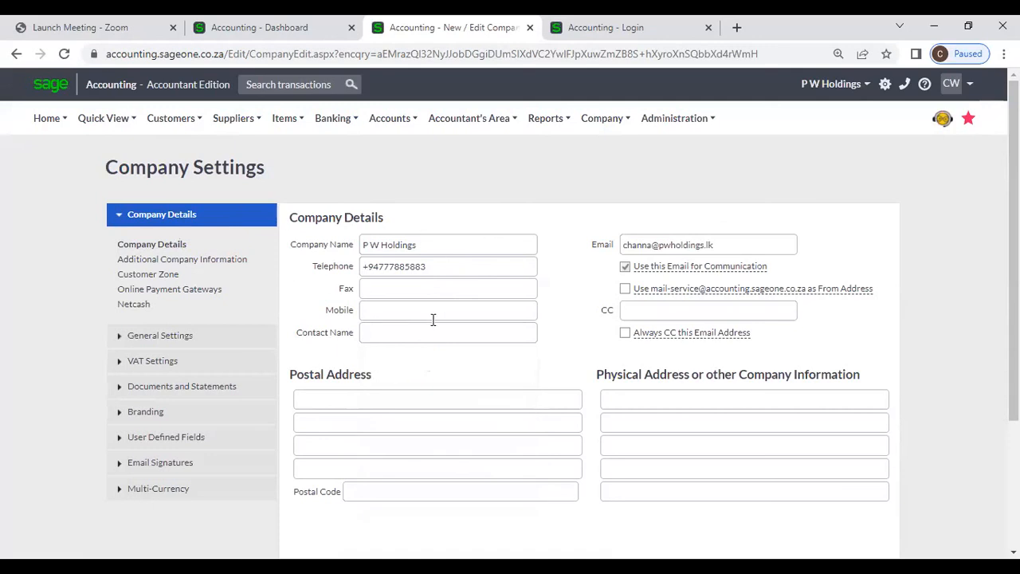
pyautogui.click(444, 242)
pyautogui.click(464, 271)
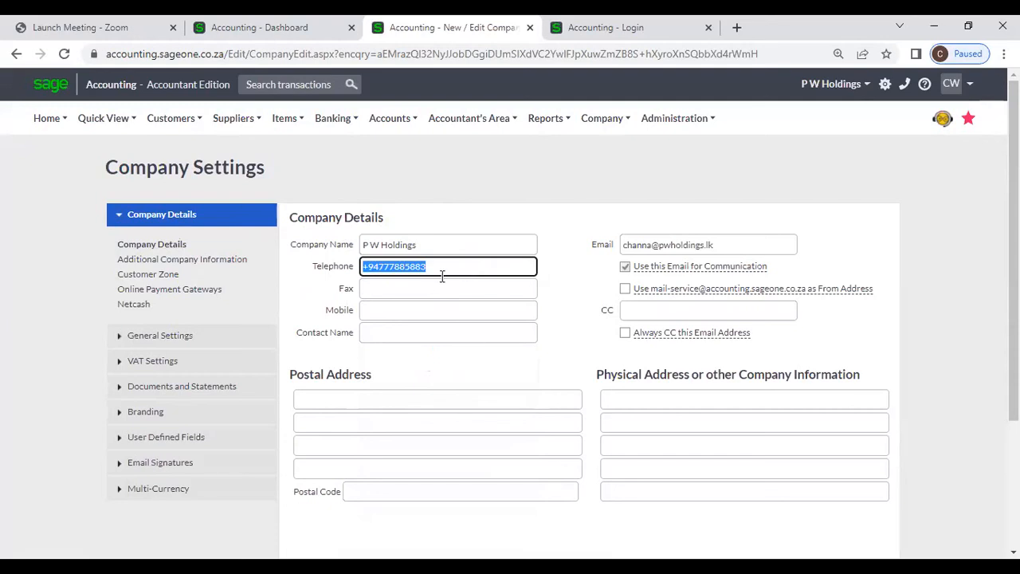
pyautogui.click(440, 281)
pyautogui.click(426, 309)
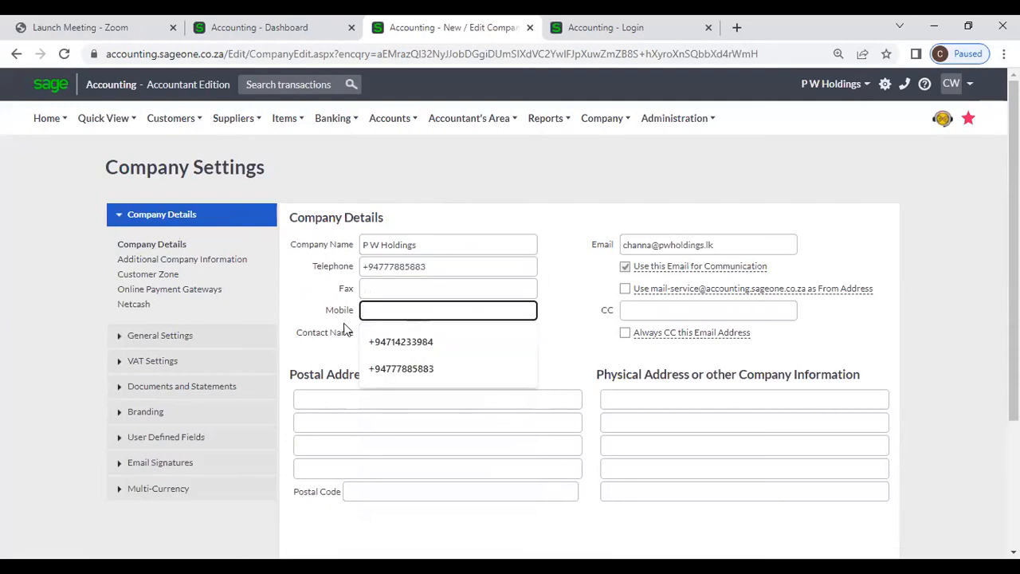
pyautogui.click(403, 333)
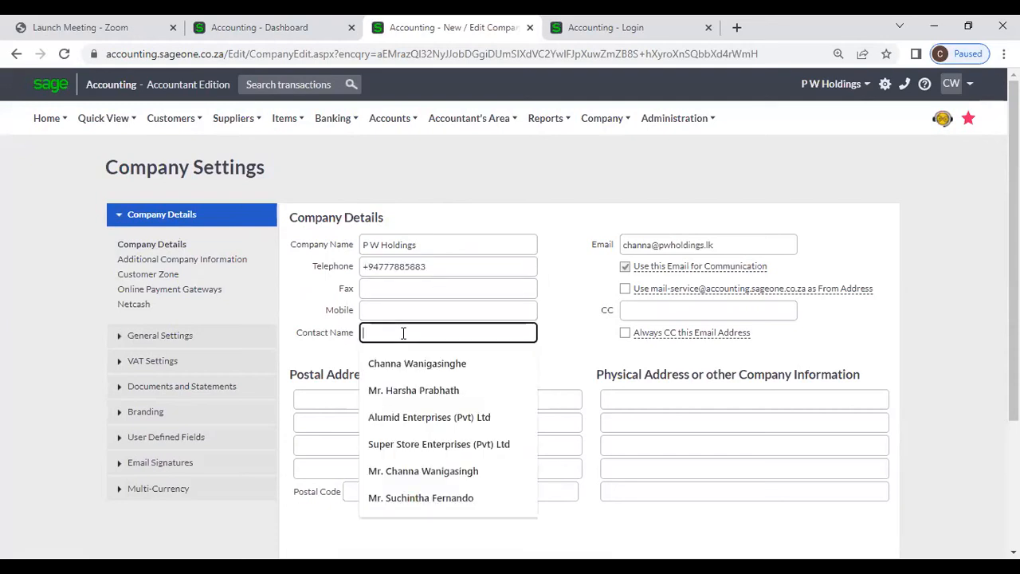
pyautogui.click(556, 328)
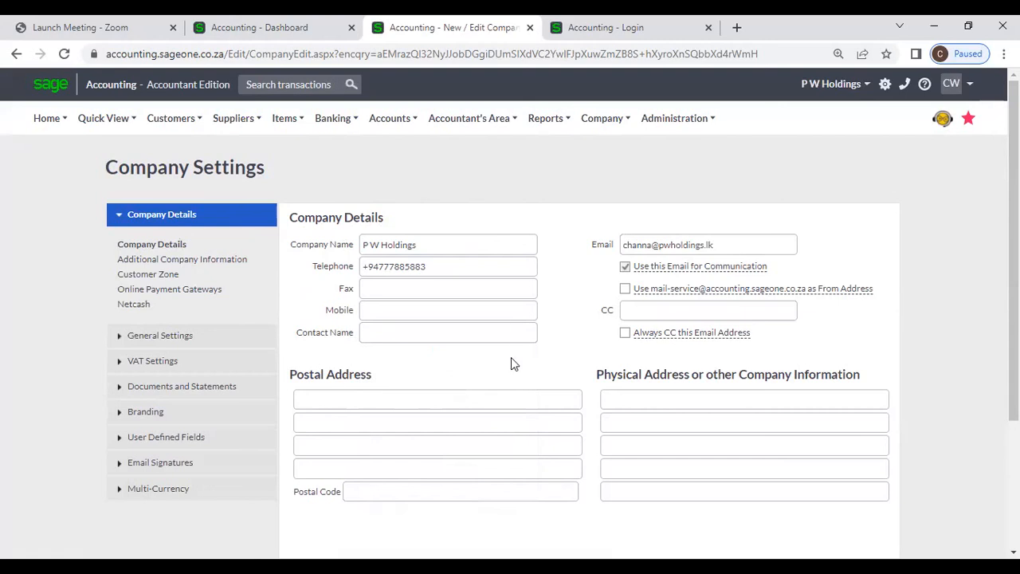
# Step: Look over the Postal Address and Physical Address or other Company Information fields, down to the end of the form
pyautogui.click(364, 396)
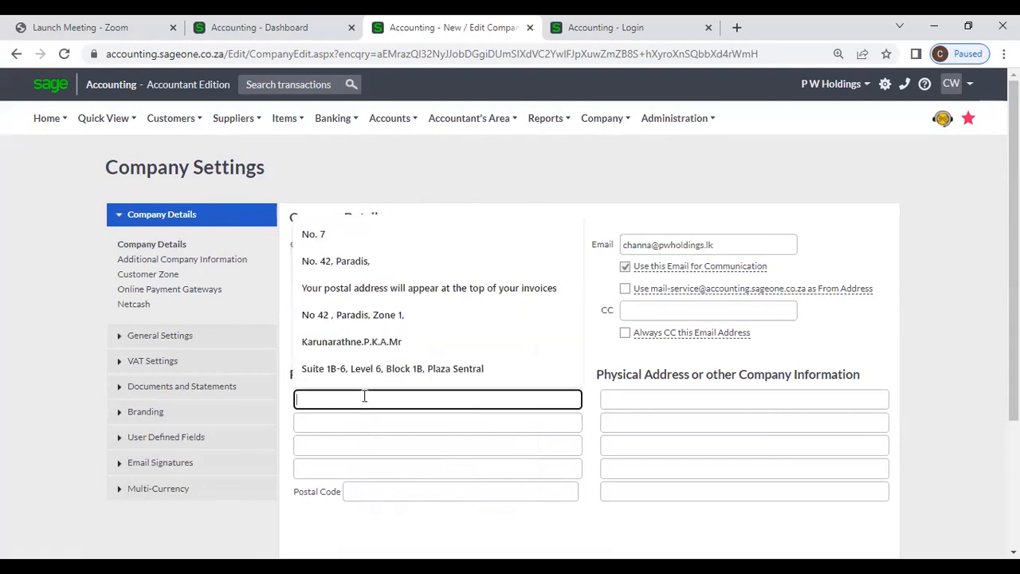
pyautogui.click(283, 366)
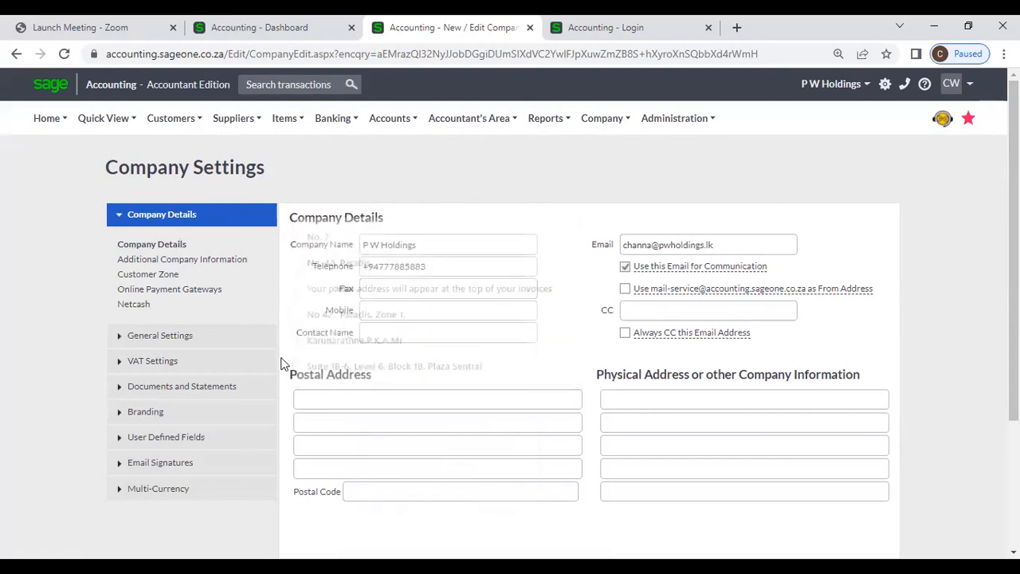
pyautogui.click(621, 400)
pyautogui.click(582, 350)
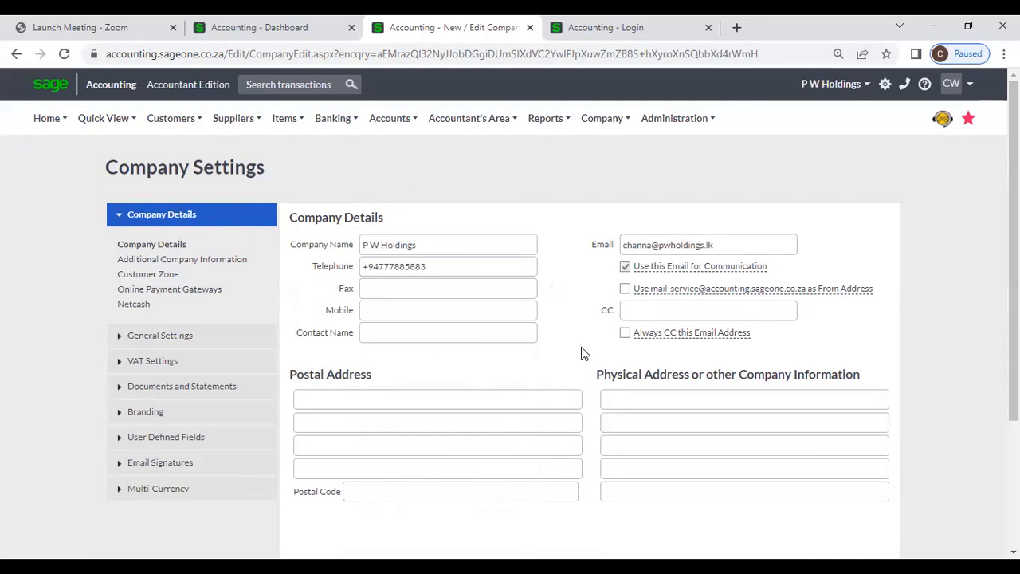
pyautogui.scroll(-1, 581, 347)
pyautogui.scroll(-2, 581, 348)
pyautogui.scroll(2, 581, 351)
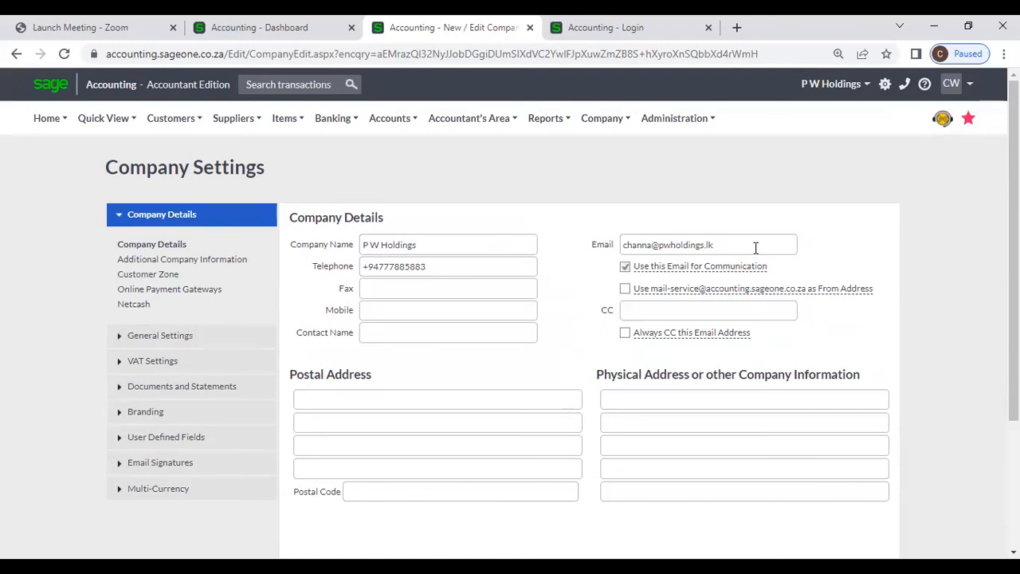
# Step: Read the email option explanations and try using the mail-service From Address instead of the company email for communication
pyautogui.moveTo(648, 294)
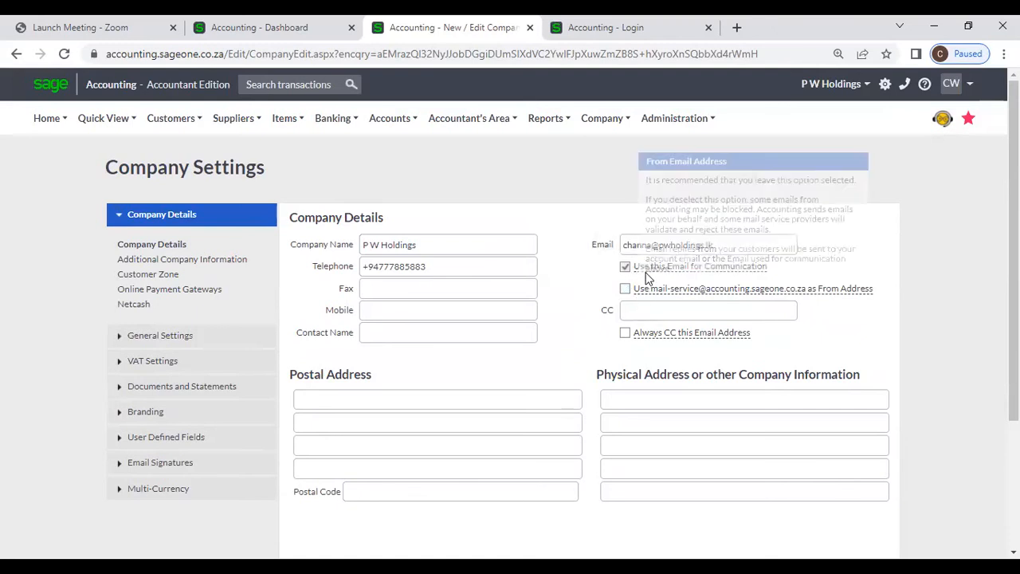
pyautogui.moveTo(651, 267)
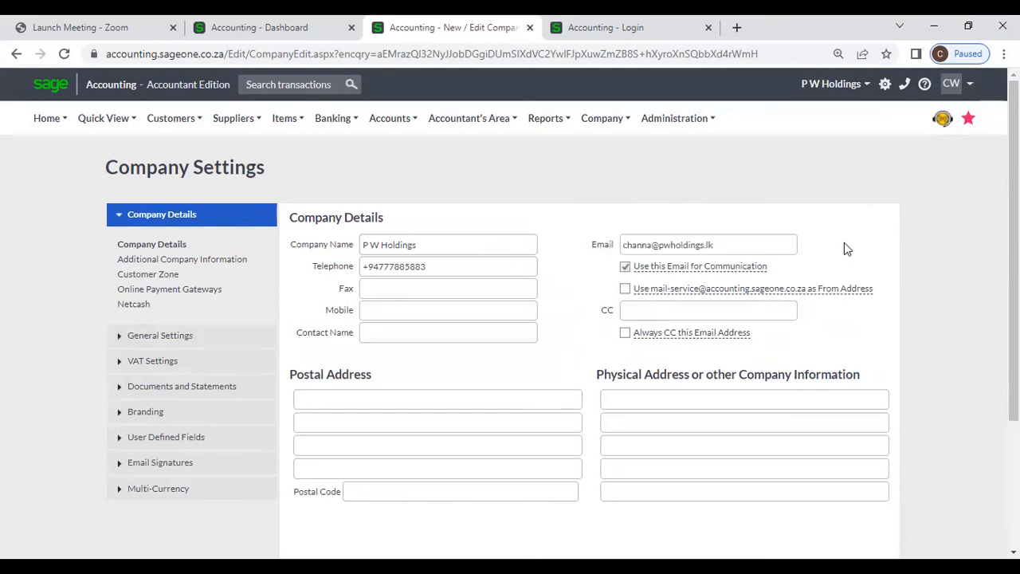
pyautogui.click(764, 244)
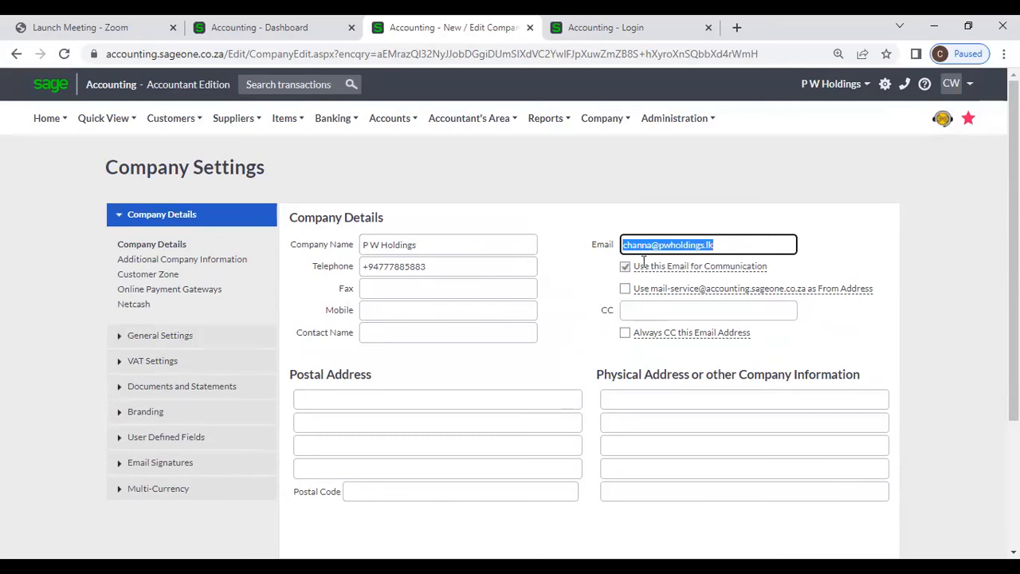
pyautogui.click(624, 289)
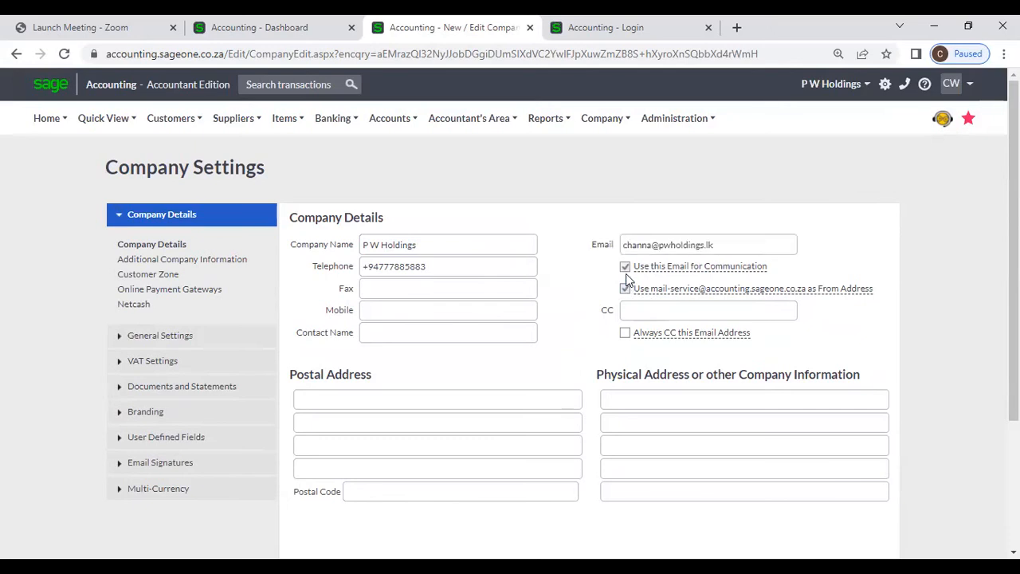
pyautogui.click(625, 266)
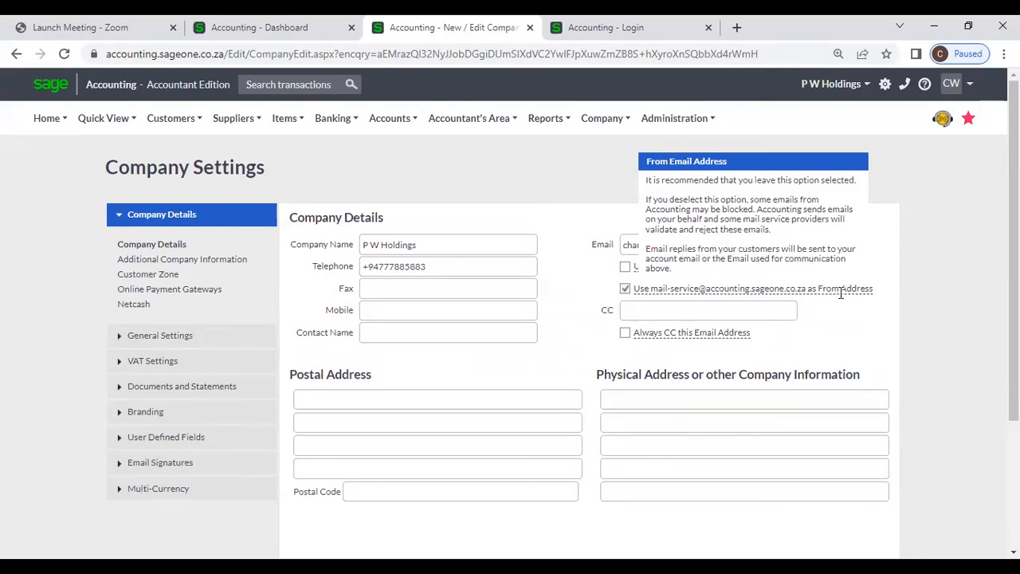
pyautogui.click(625, 270)
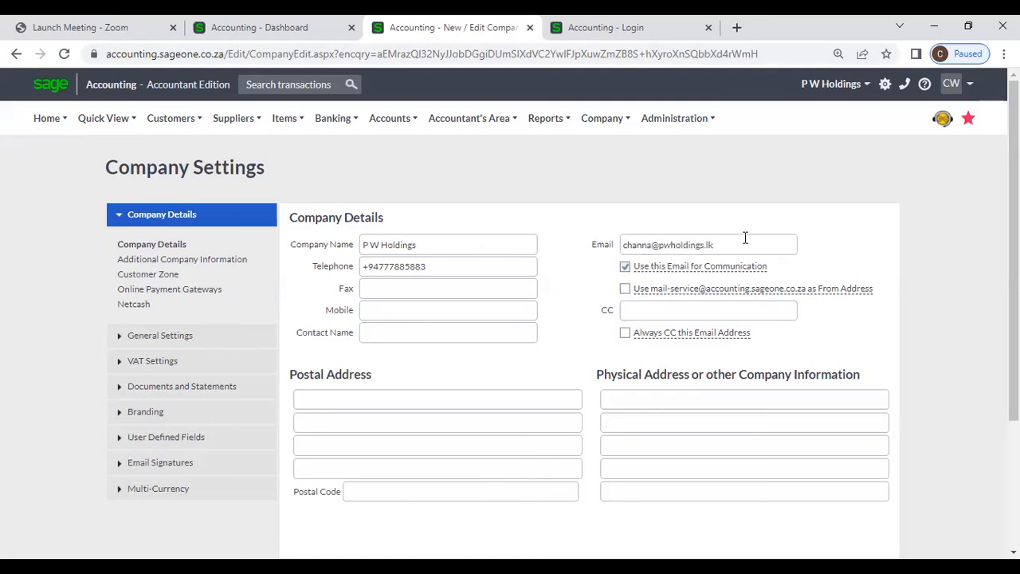
# Step: Enable Always CC this Email Address and check the CC field, leaving it empty
pyautogui.click(626, 333)
pyautogui.click(632, 313)
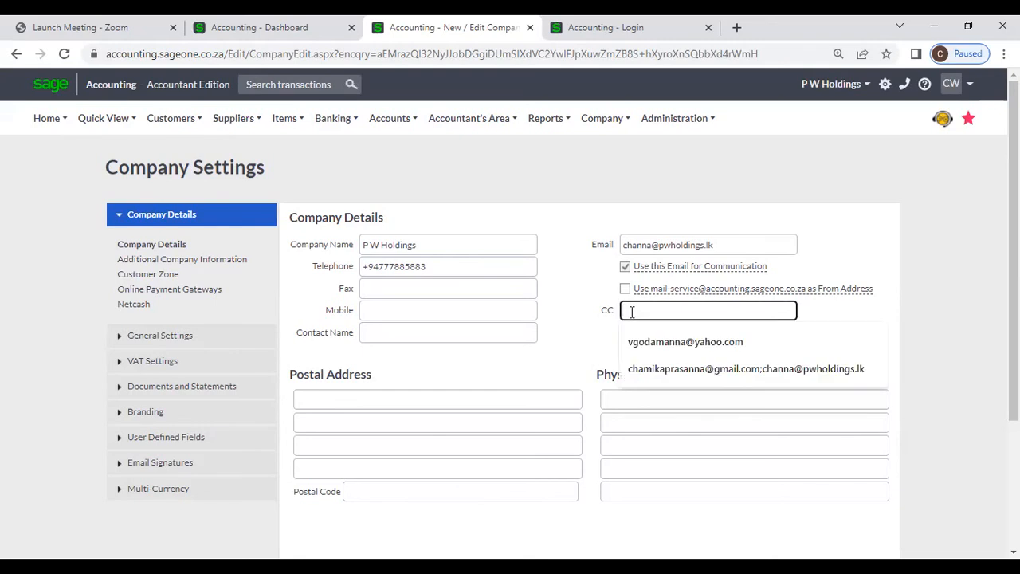
pyautogui.click(558, 320)
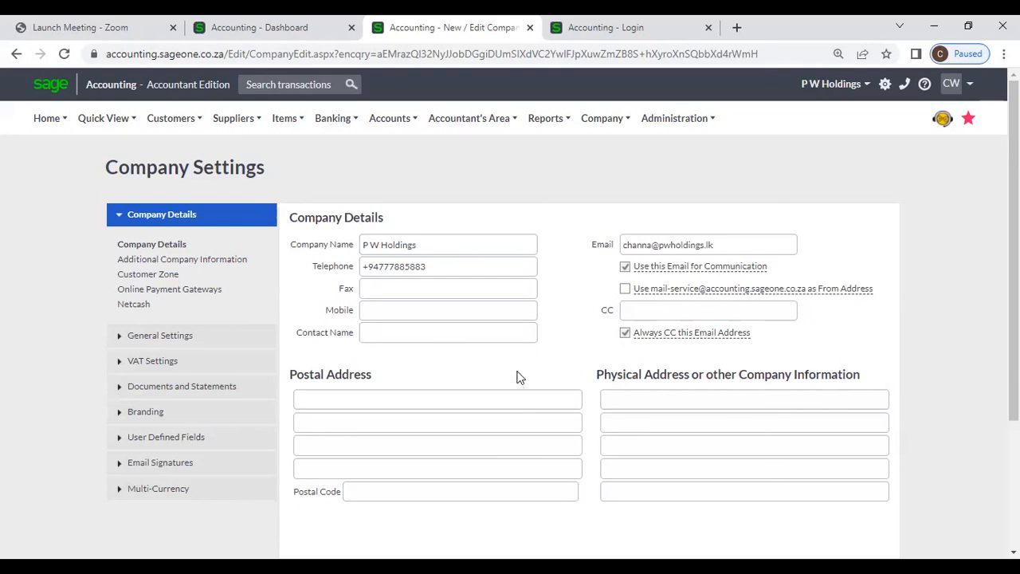
# Step: Show again how to reach Change Company Settings and point out the company name
pyautogui.click(603, 117)
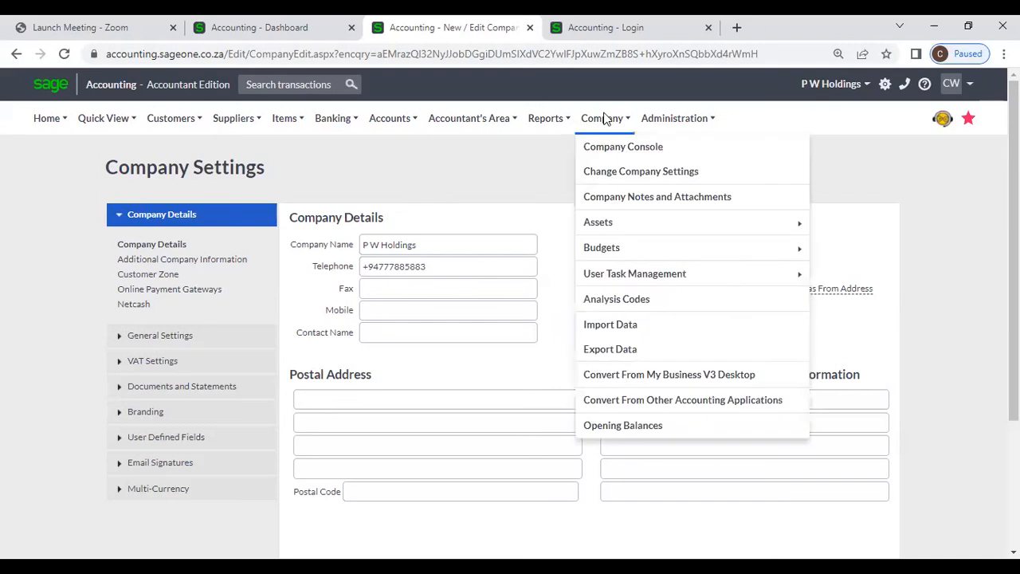
pyautogui.click(619, 173)
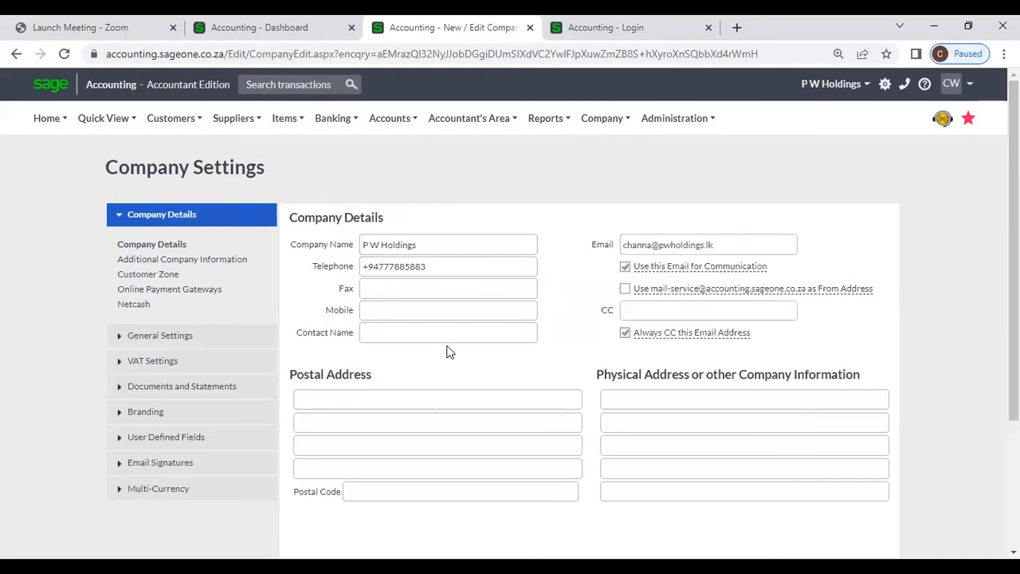
pyautogui.tripleClick(443, 249)
pyautogui.click(449, 218)
# Step: Review the whole Company Details form and save it, staying in the company settings
pyautogui.scroll(-2, 446, 494)
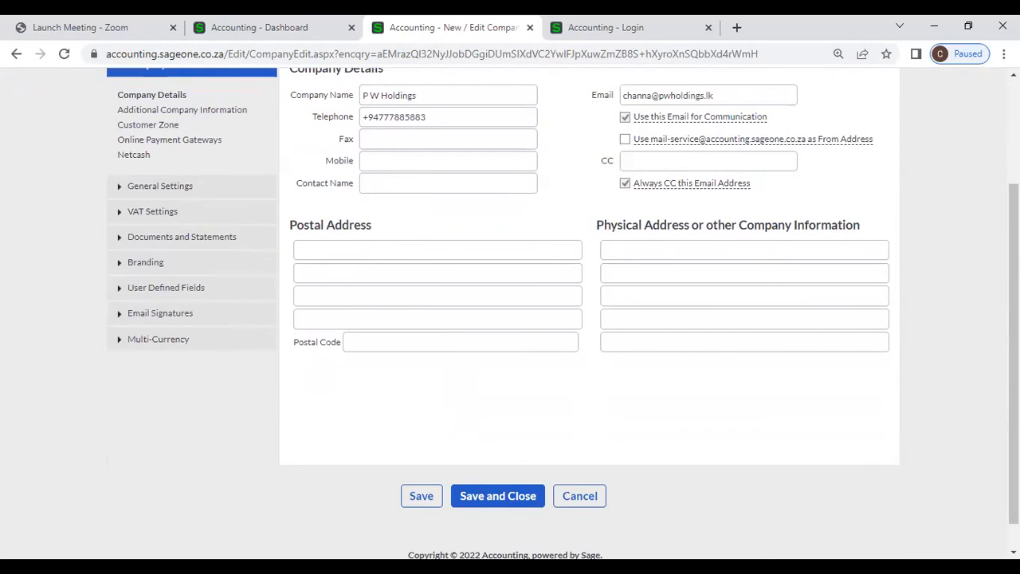
pyautogui.scroll(1, 889, 472)
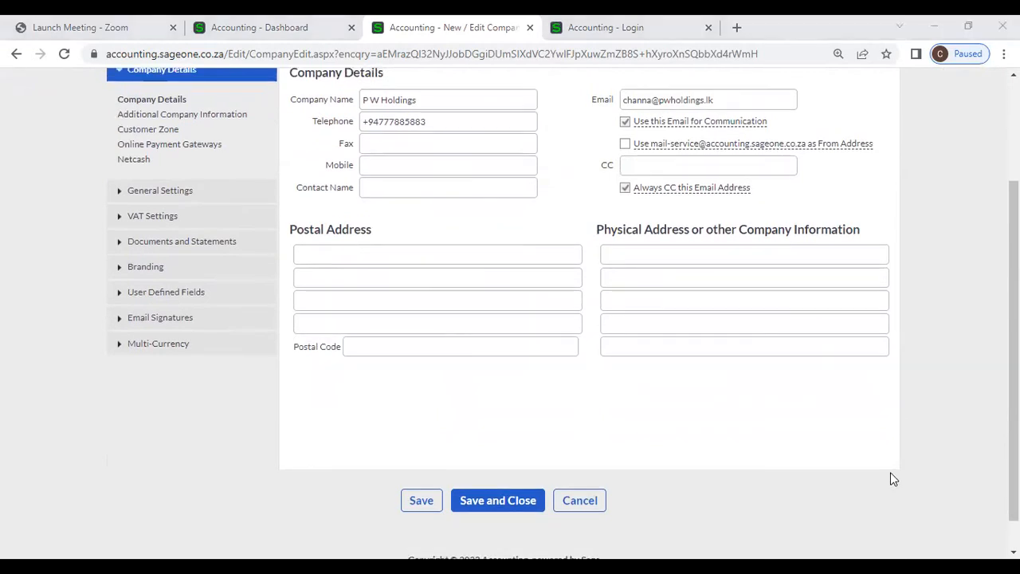
pyautogui.scroll(2, 891, 473)
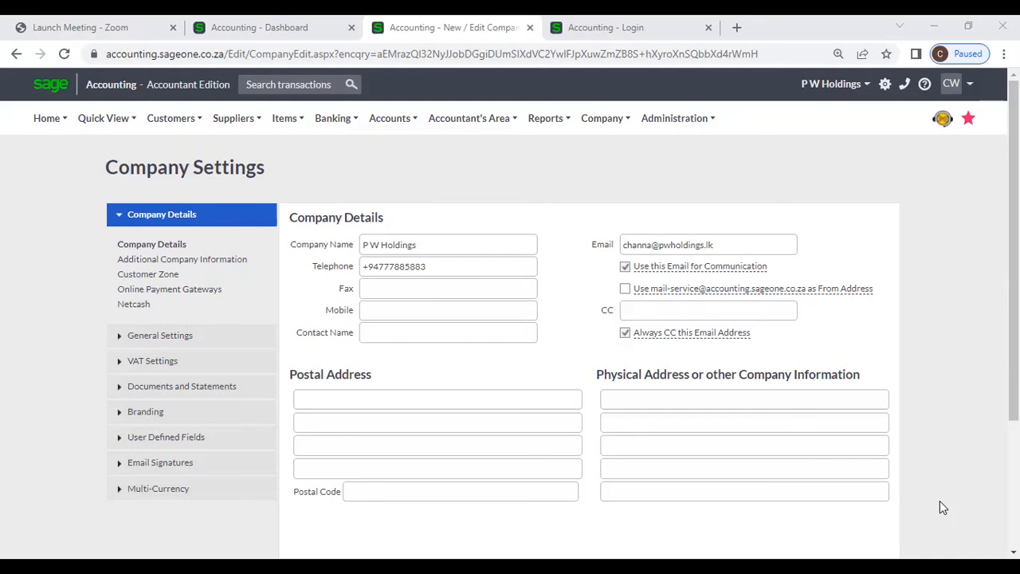
pyautogui.scroll(-2, 941, 507)
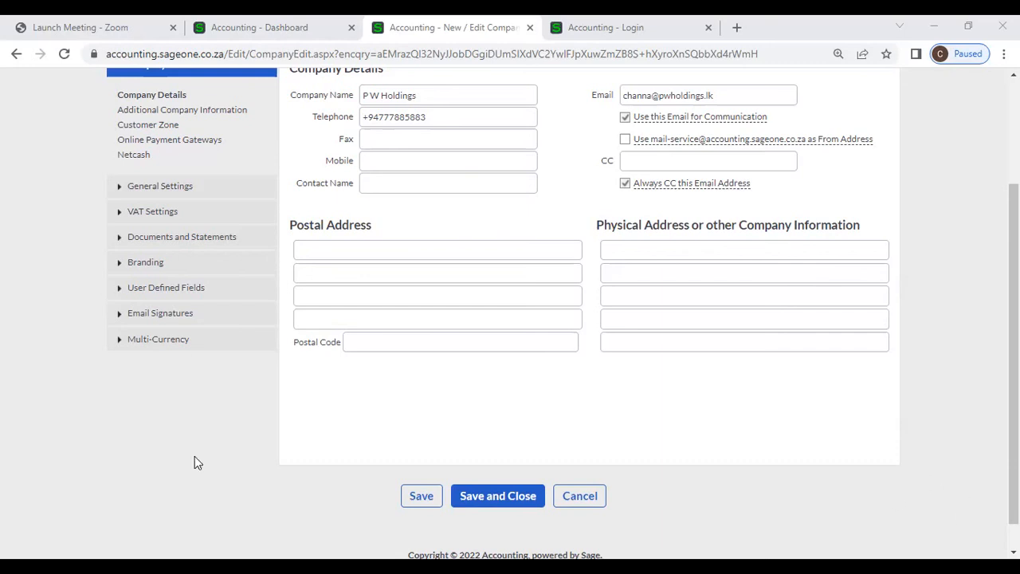
pyautogui.scroll(1, 338, 220)
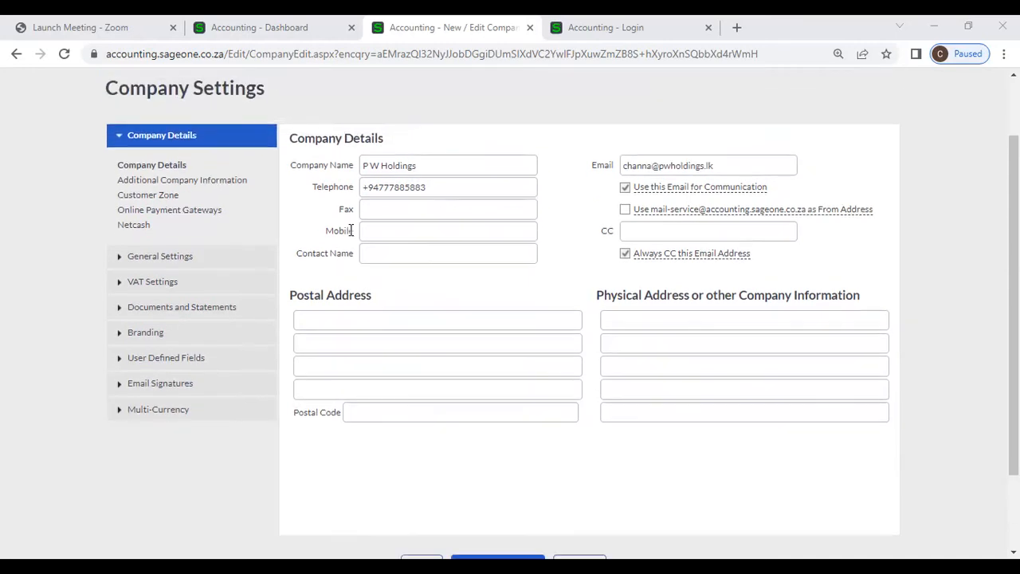
pyautogui.scroll(-2, 350, 229)
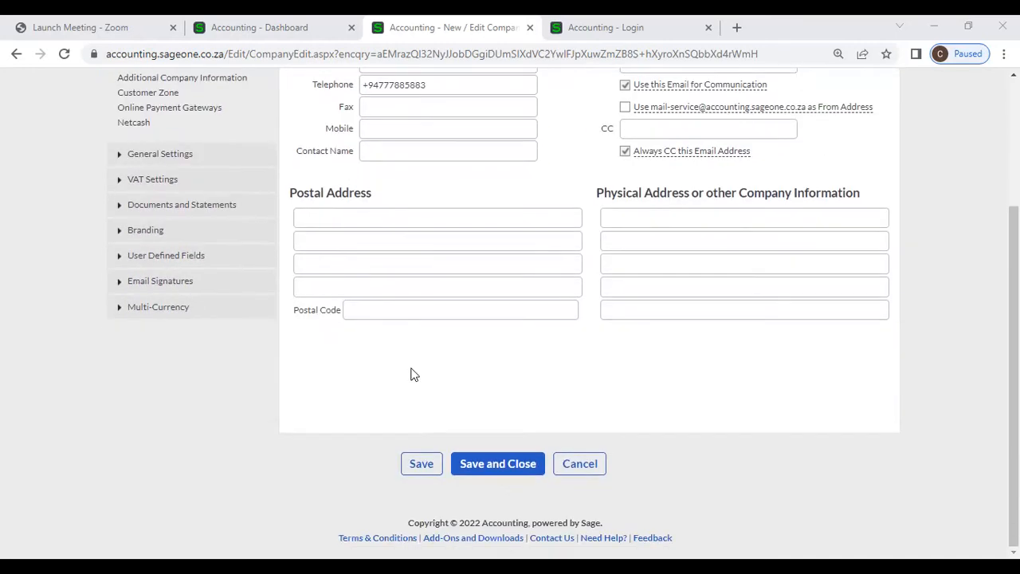
pyautogui.click(423, 466)
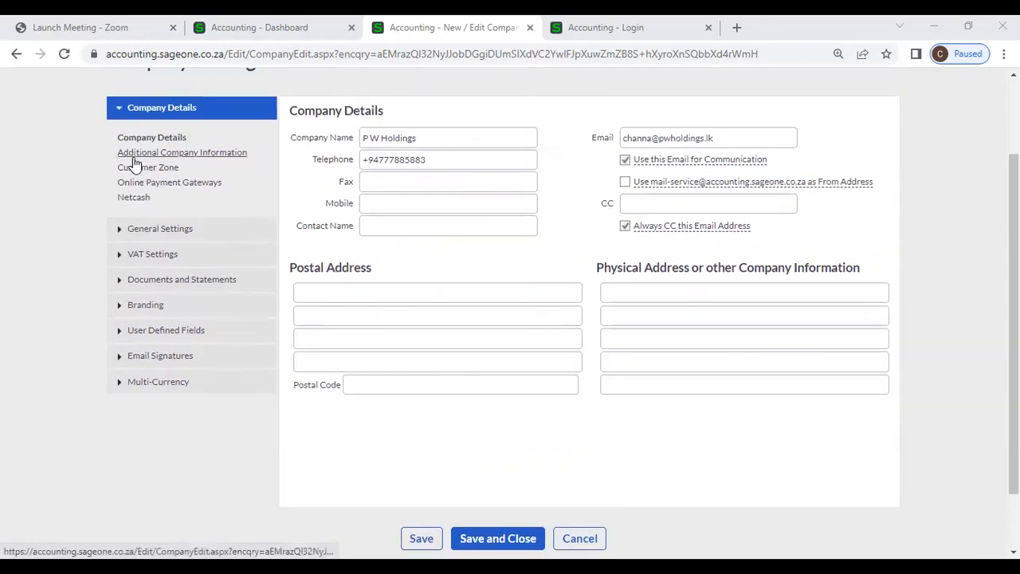
# Step: Open Additional Company Information and go through the Statutory Information fields, including the available Entity Type options, keeping Company
pyautogui.click(134, 153)
pyautogui.scroll(1, 330, 283)
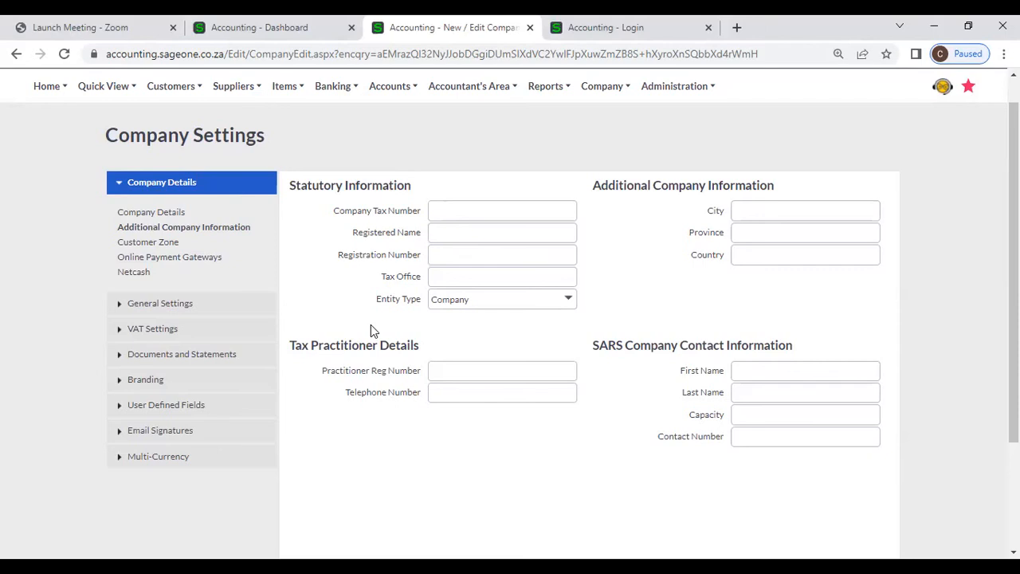
pyautogui.moveTo(295, 191); pyautogui.dragTo(412, 189)
pyautogui.click(338, 234)
pyautogui.click(478, 210)
pyautogui.click(466, 229)
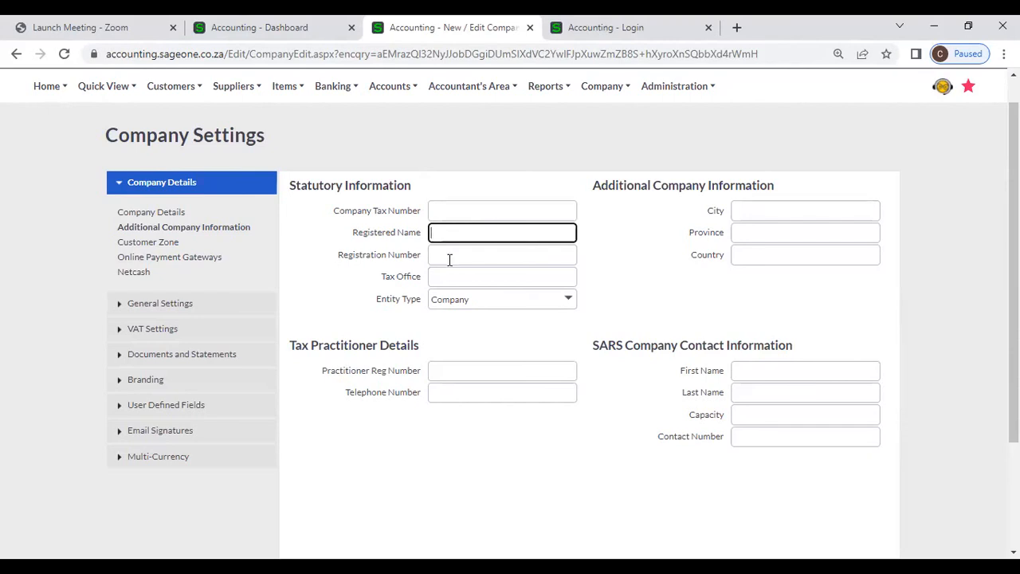
pyautogui.click(451, 254)
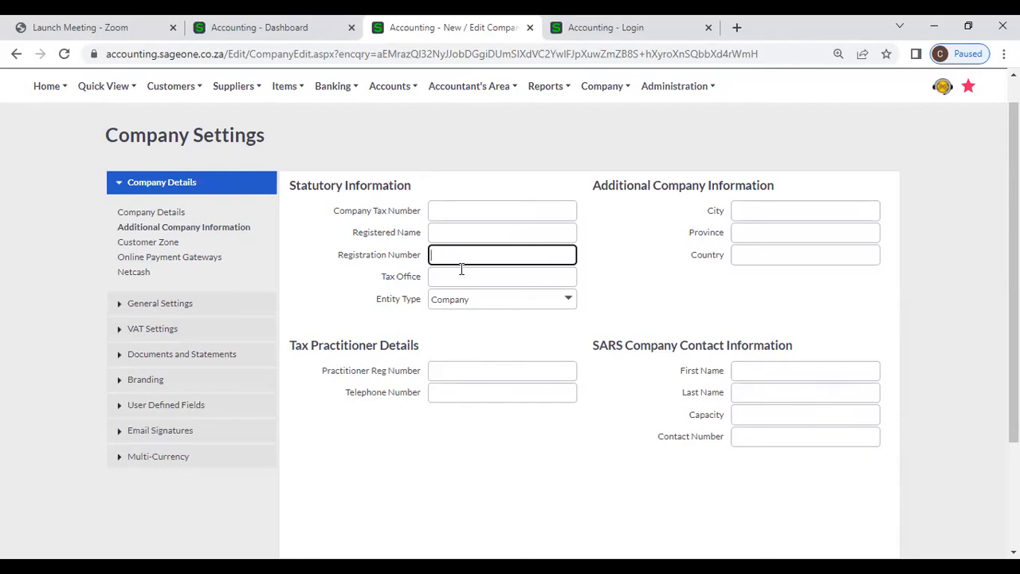
pyautogui.click(467, 277)
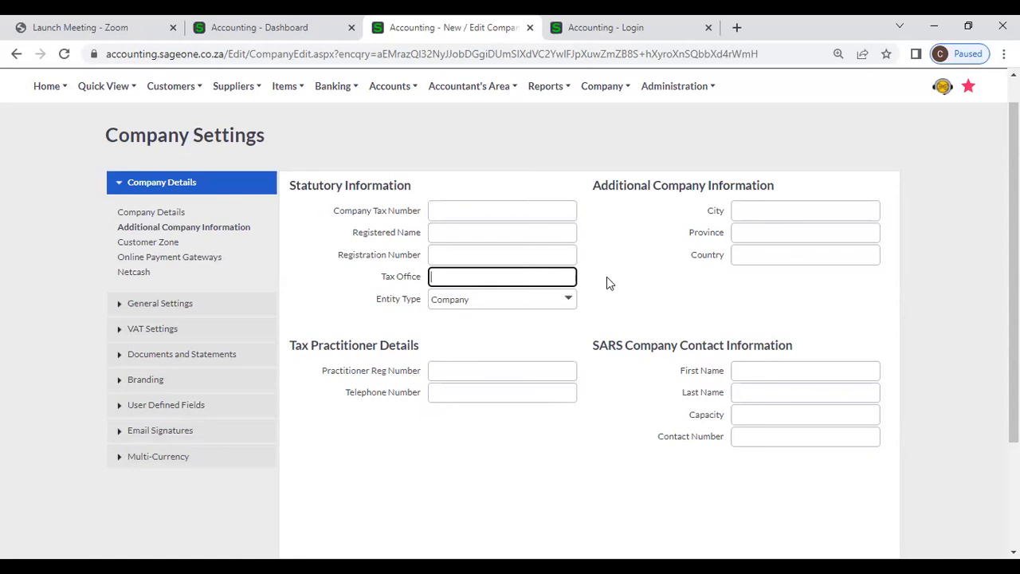
pyautogui.click(569, 303)
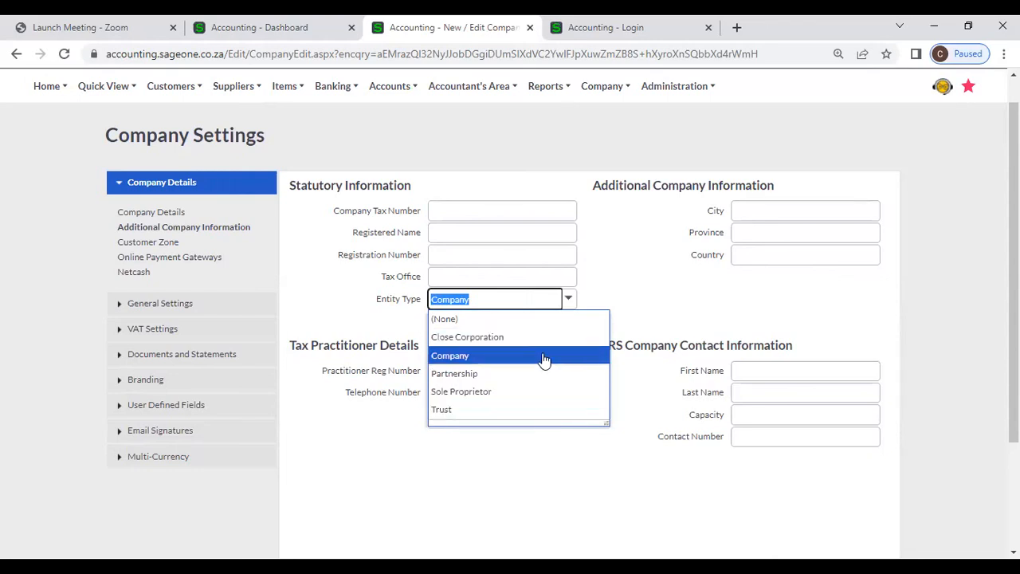
pyautogui.click(642, 296)
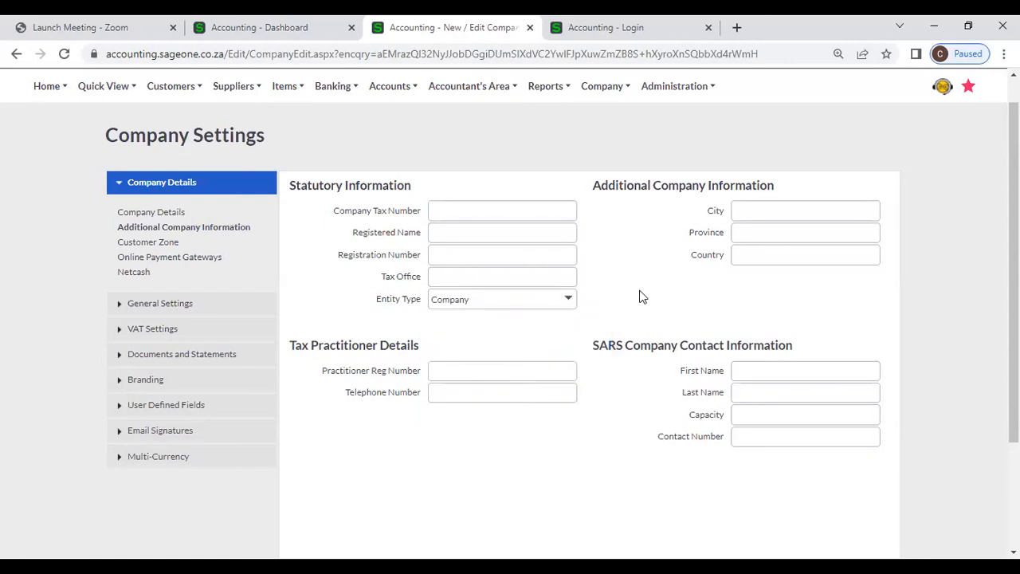
# Step: Go through the City, Province and Country fields under Additional Company Information, leaving them empty
pyautogui.moveTo(591, 185); pyautogui.dragTo(778, 189)
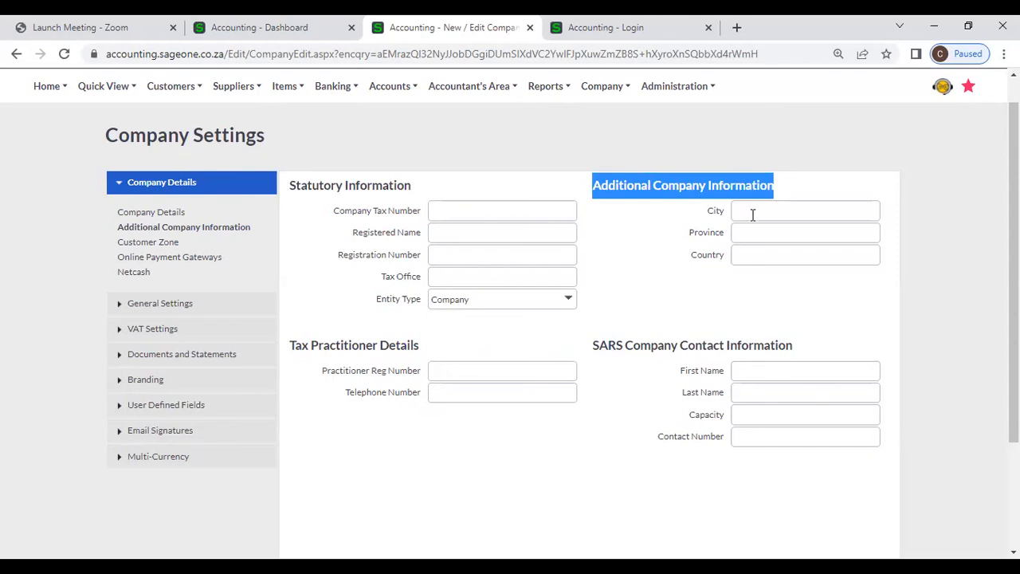
pyautogui.click(752, 212)
pyautogui.click(742, 232)
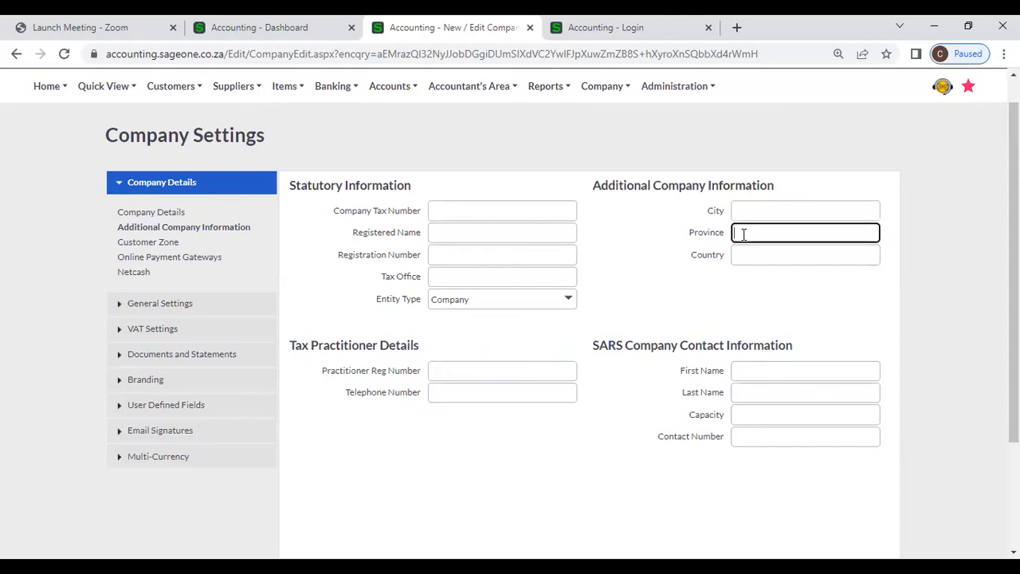
pyautogui.click(742, 256)
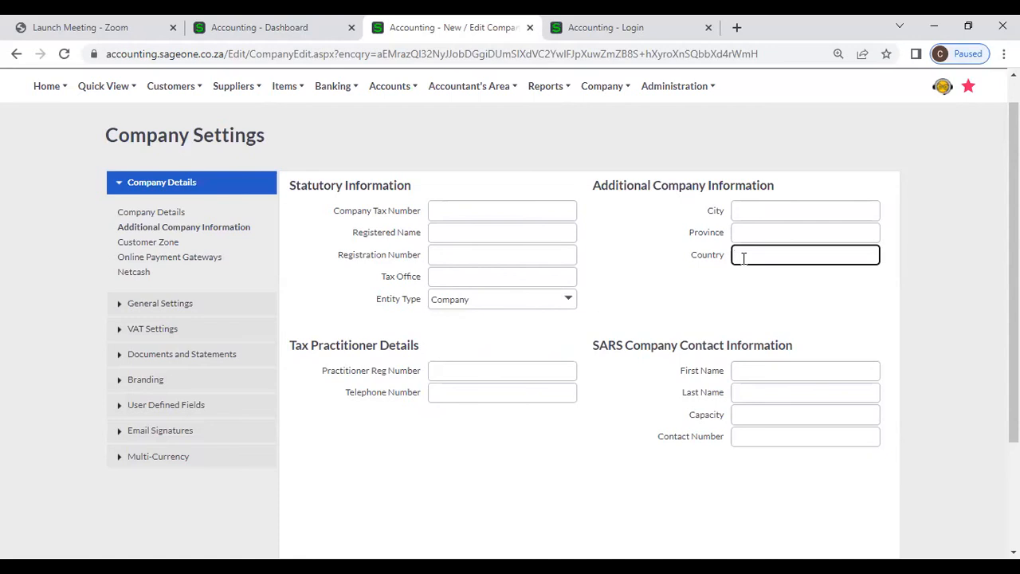
pyautogui.click(687, 287)
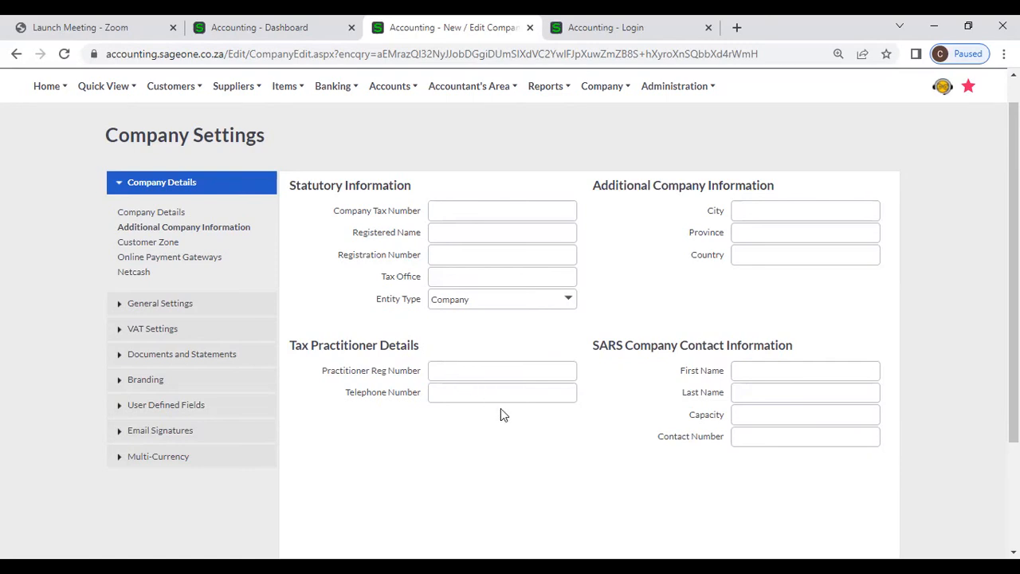
# Step: Point out the Tax Practitioner Details and SARS Company Contact Information sections and save the page without closing it
pyautogui.scroll(-1, 540, 401)
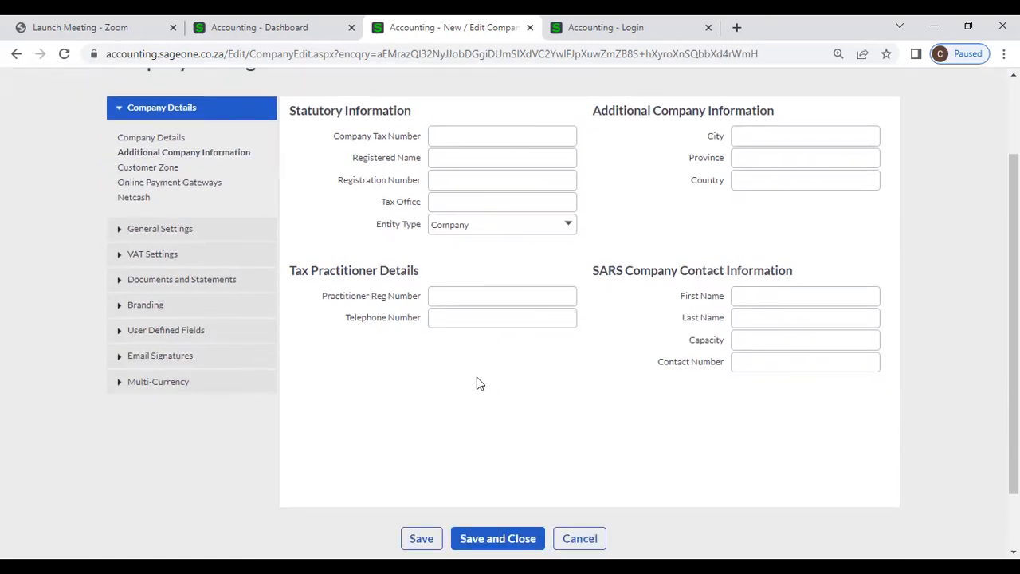
pyautogui.moveTo(294, 273); pyautogui.dragTo(791, 367)
pyautogui.click(610, 422)
pyautogui.scroll(-1, 659, 347)
pyautogui.click(422, 464)
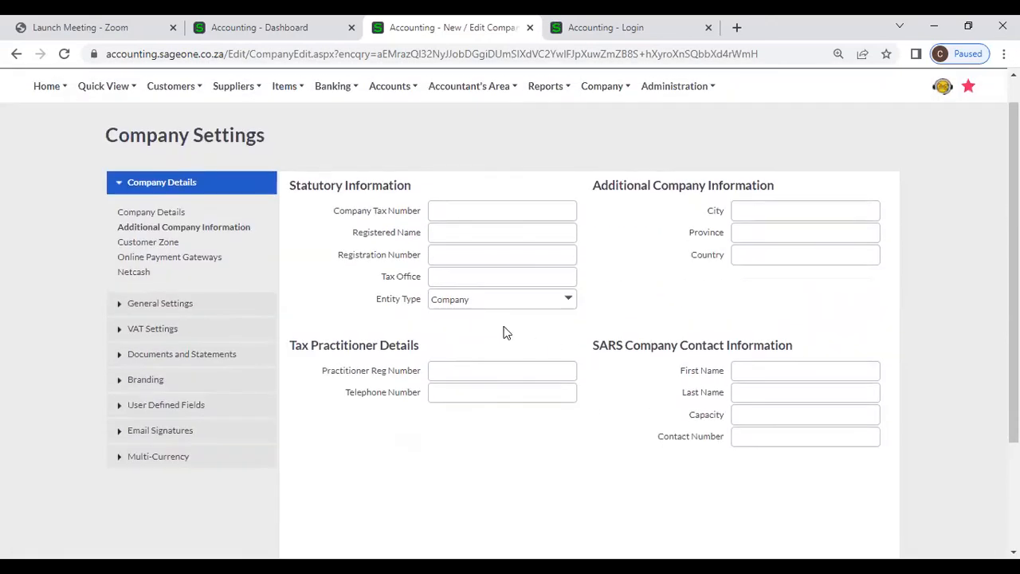
# Step: Review the whole statutory form again down to the SARS contact fields and save it, staying in the company settings
pyautogui.scroll(-2, 778, 301)
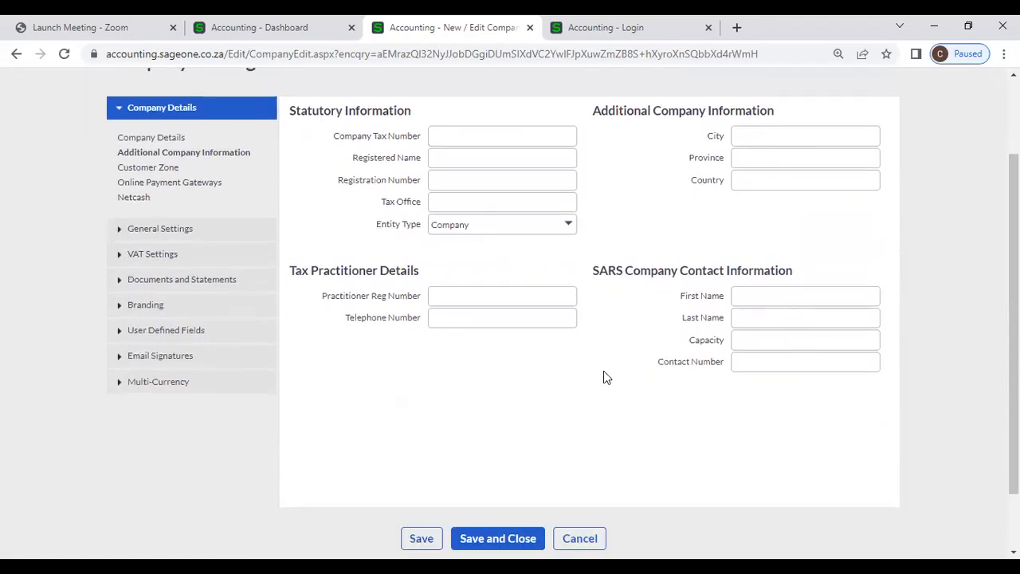
pyautogui.scroll(2, 603, 371)
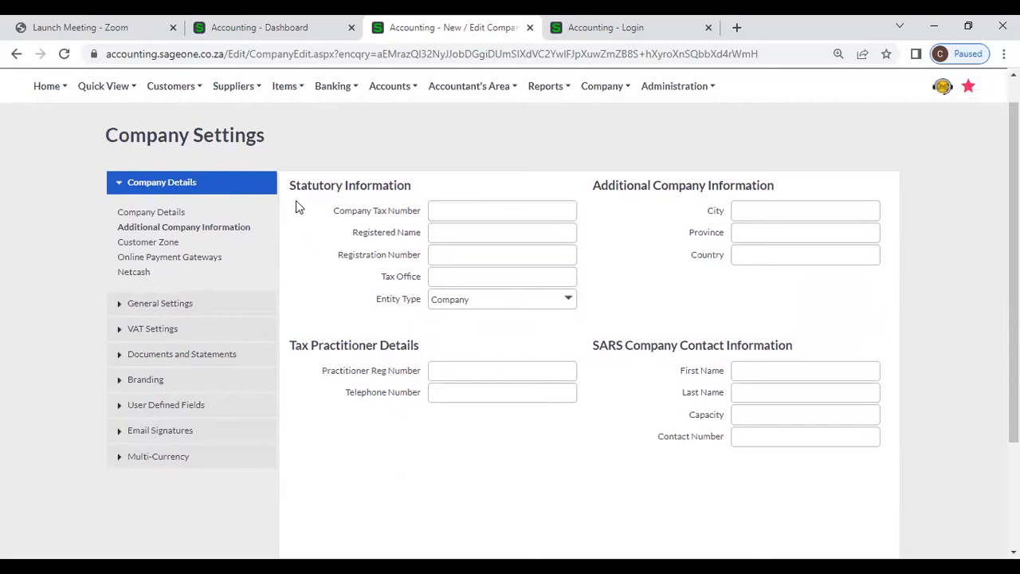
pyautogui.scroll(-2, 319, 257)
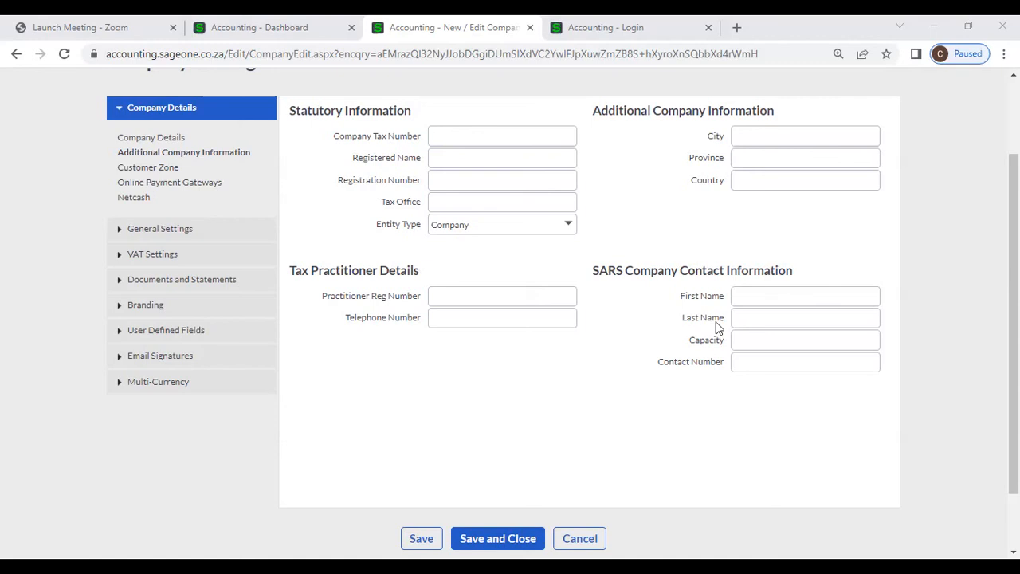
pyautogui.click(676, 286)
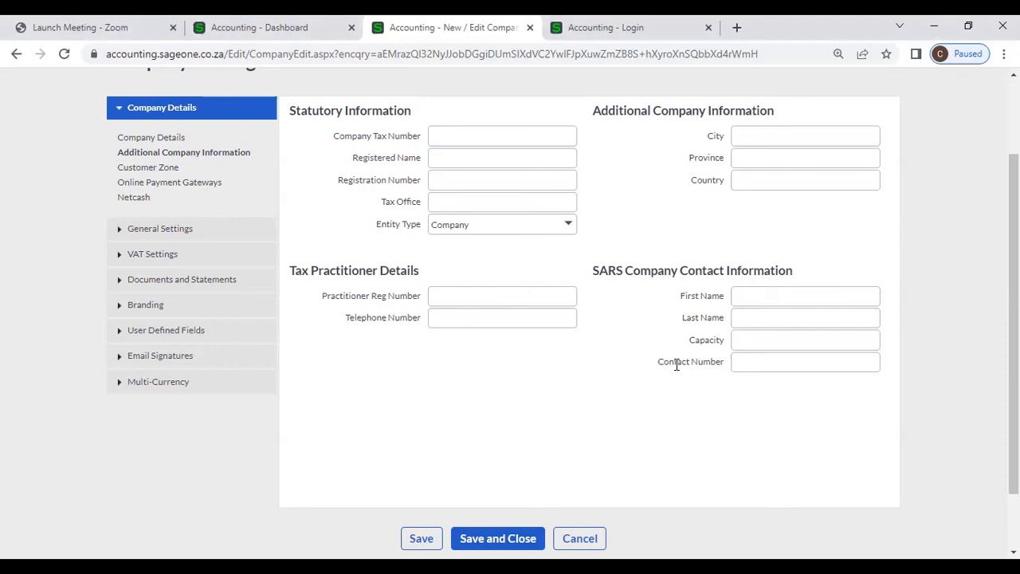
pyautogui.scroll(-2, 674, 367)
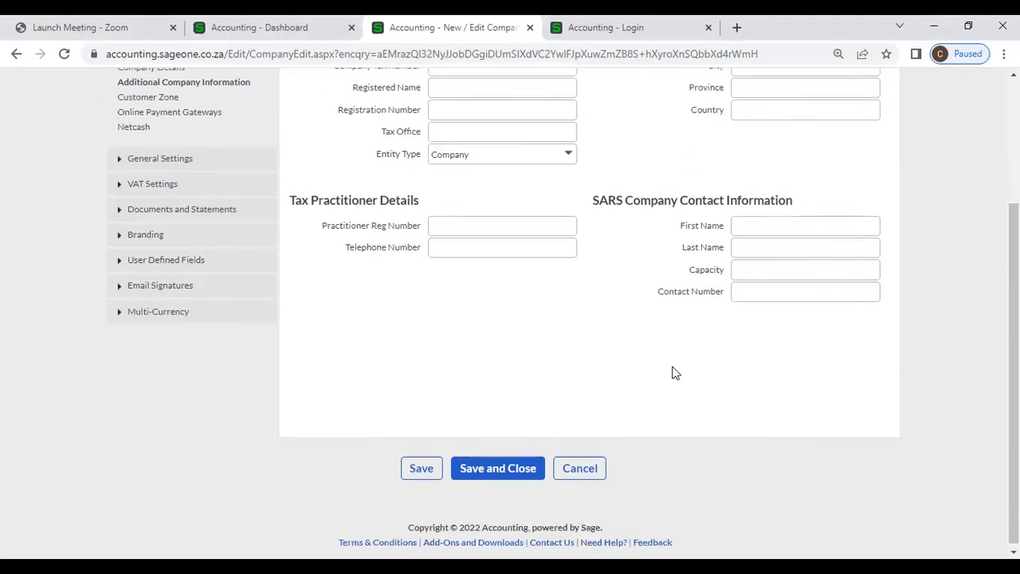
pyautogui.scroll(2, 665, 363)
pyautogui.scroll(-1, 570, 285)
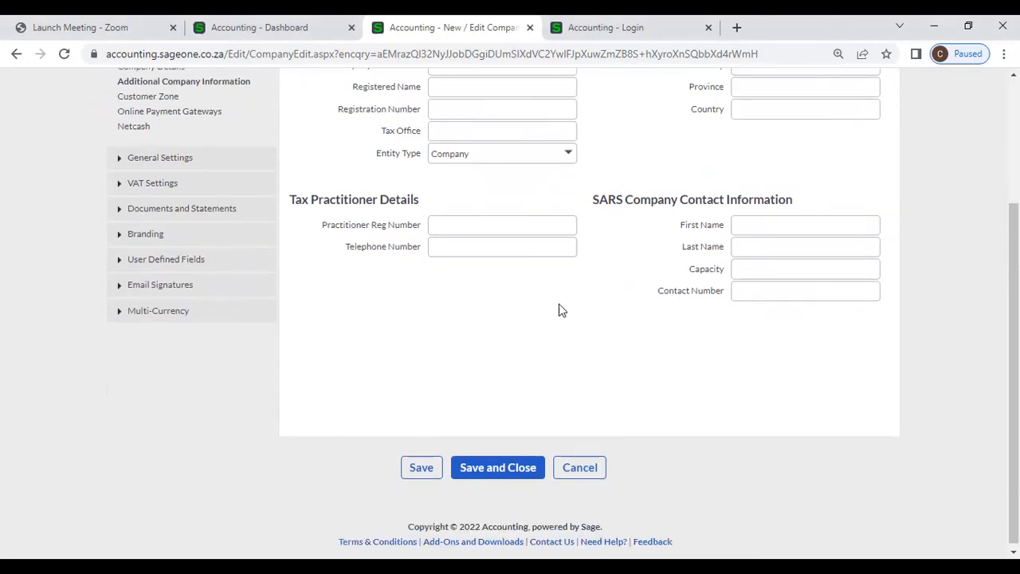
pyautogui.click(416, 464)
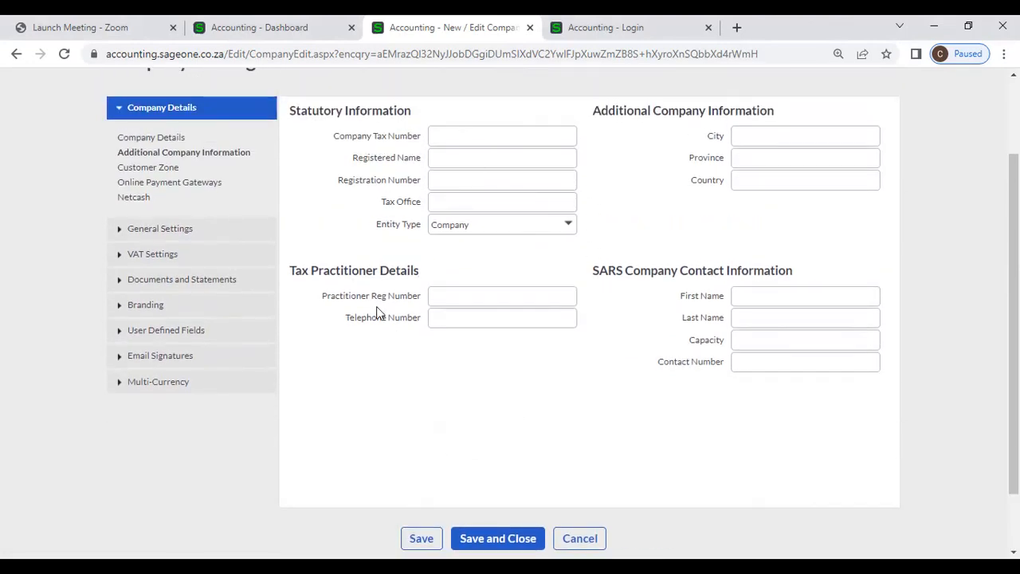
# Step: Show the Company Details page again, and in the other company's session bring up the list of customer tax invoices
pyautogui.click(166, 141)
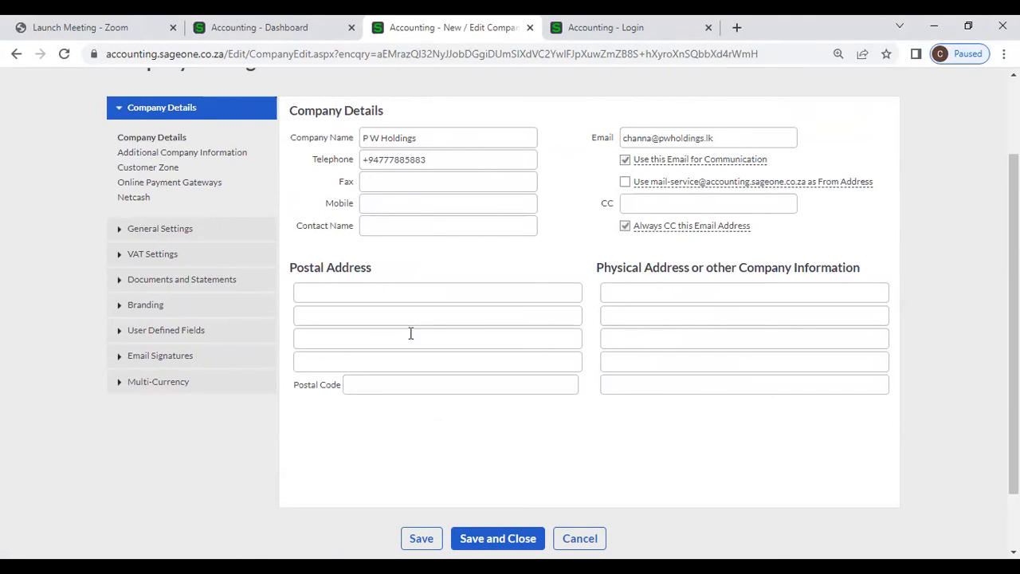
pyautogui.click(265, 33)
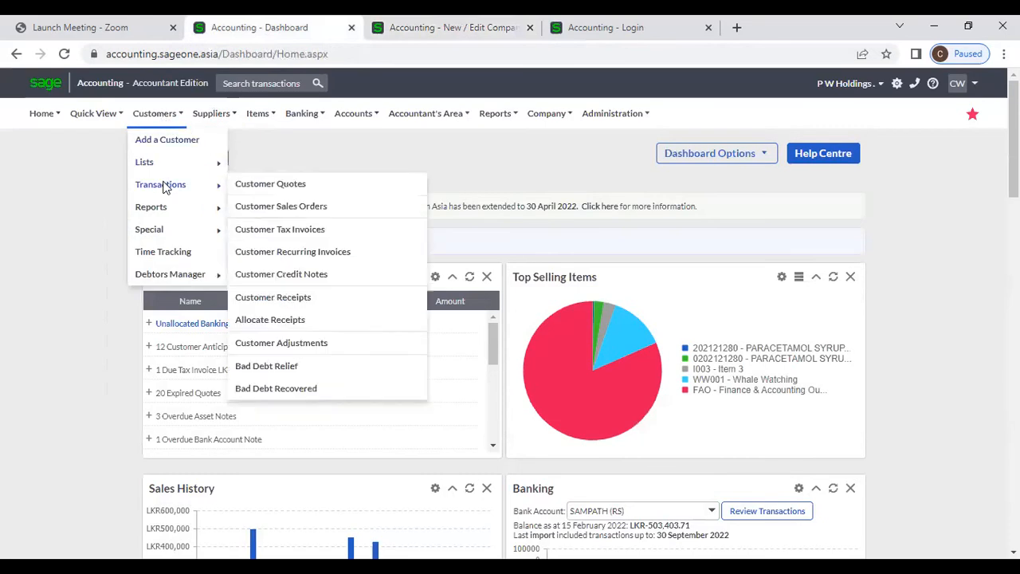
pyautogui.moveTo(146, 164)
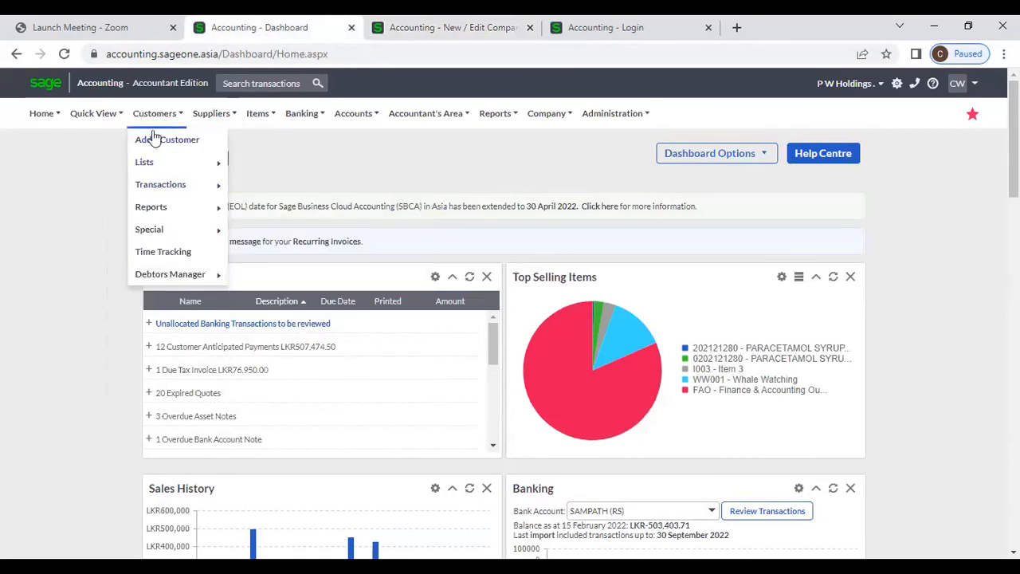
pyautogui.moveTo(175, 185)
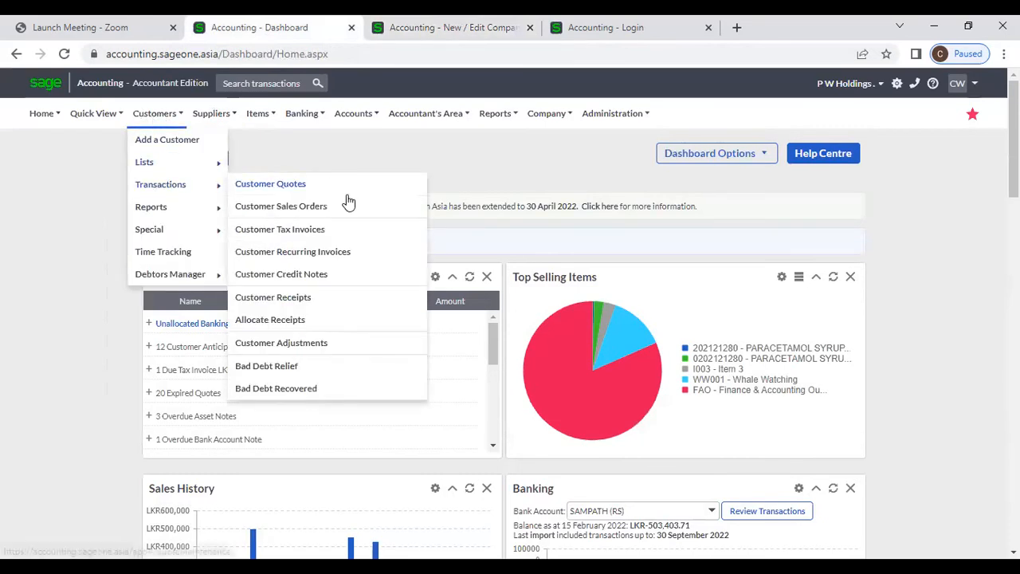
pyautogui.click(335, 234)
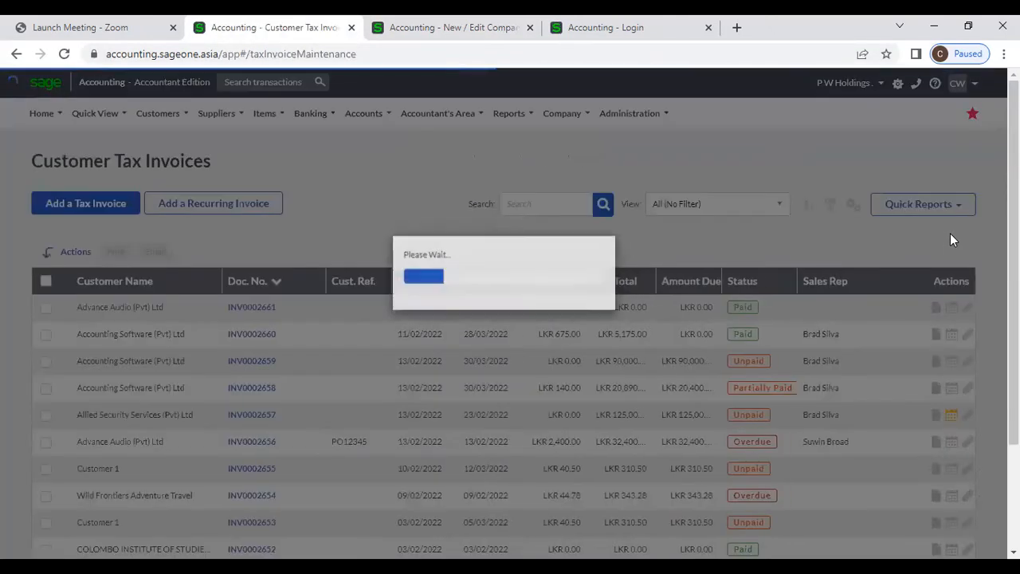
pyautogui.scroll(-1, 831, 306)
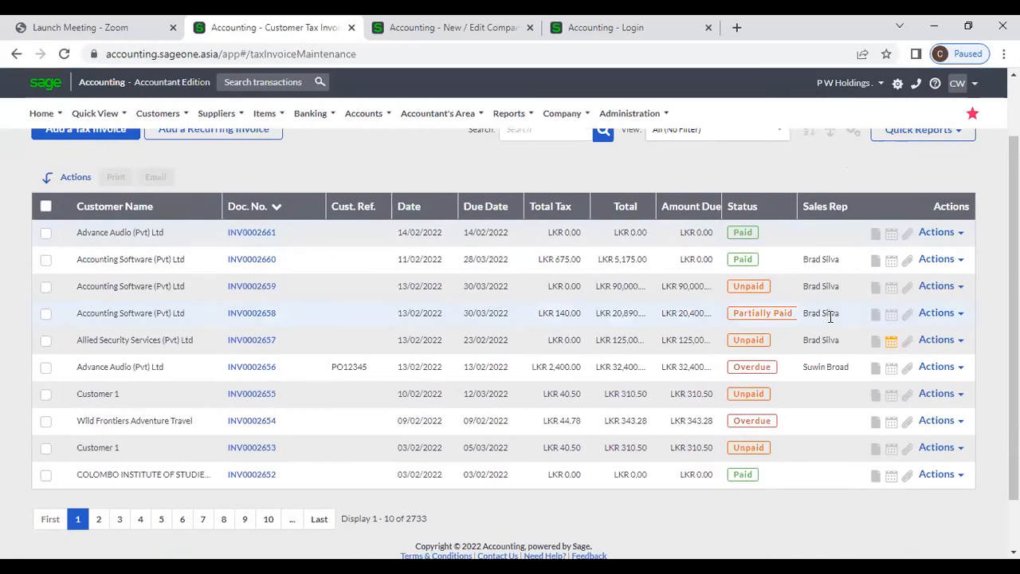
# Step: Preview the Accounting Software (Pvt) Ltd tax invoice dated 11/02/2022 and read through the whole document
pyautogui.click(960, 259)
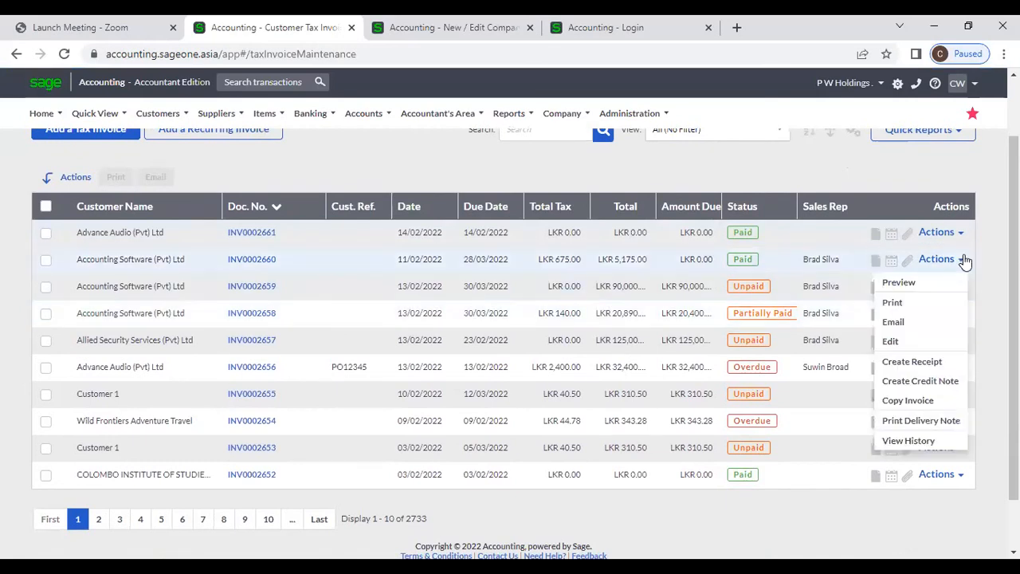
pyautogui.click(924, 282)
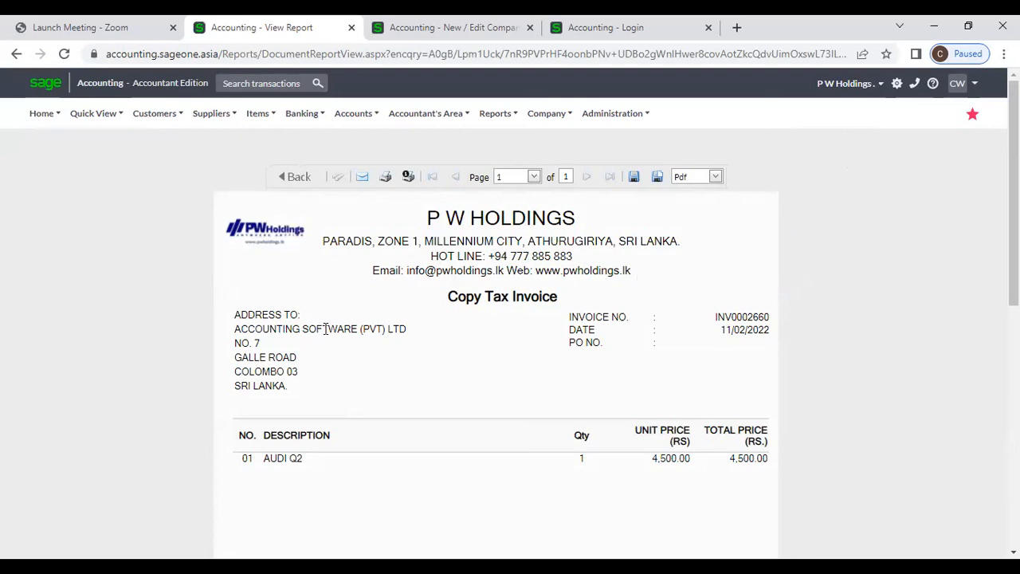
pyautogui.scroll(-6, 324, 333)
pyautogui.scroll(7, 325, 338)
# Step: Return to the company settings and revisit the Additional Company Information and Company Details pages
pyautogui.click(422, 33)
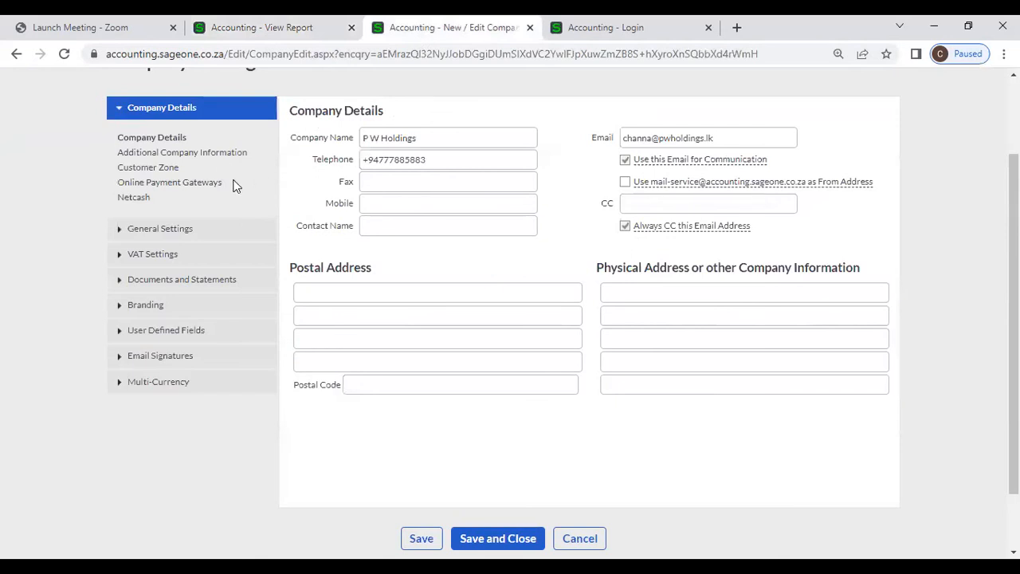
pyautogui.click(223, 153)
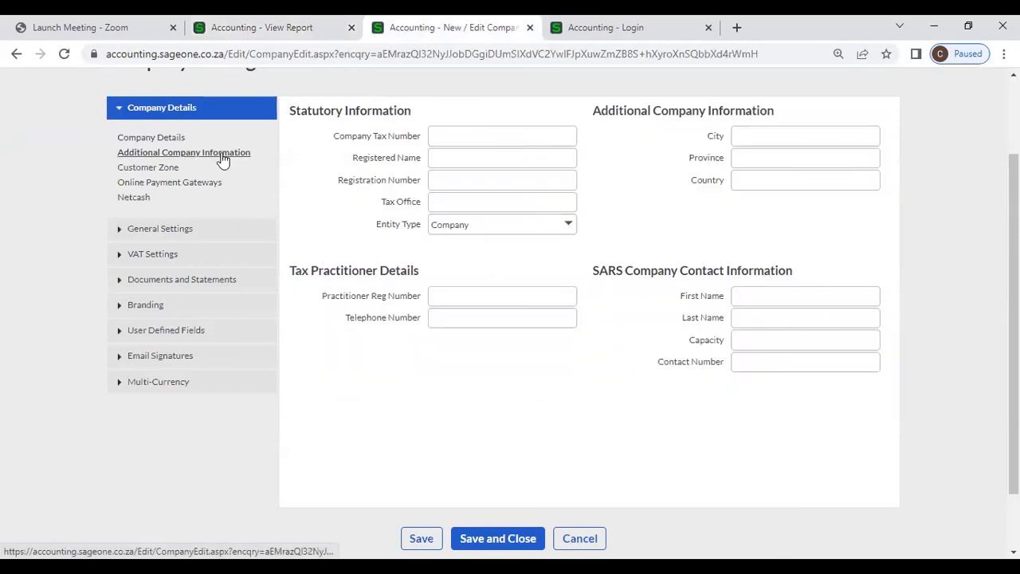
pyautogui.click(159, 137)
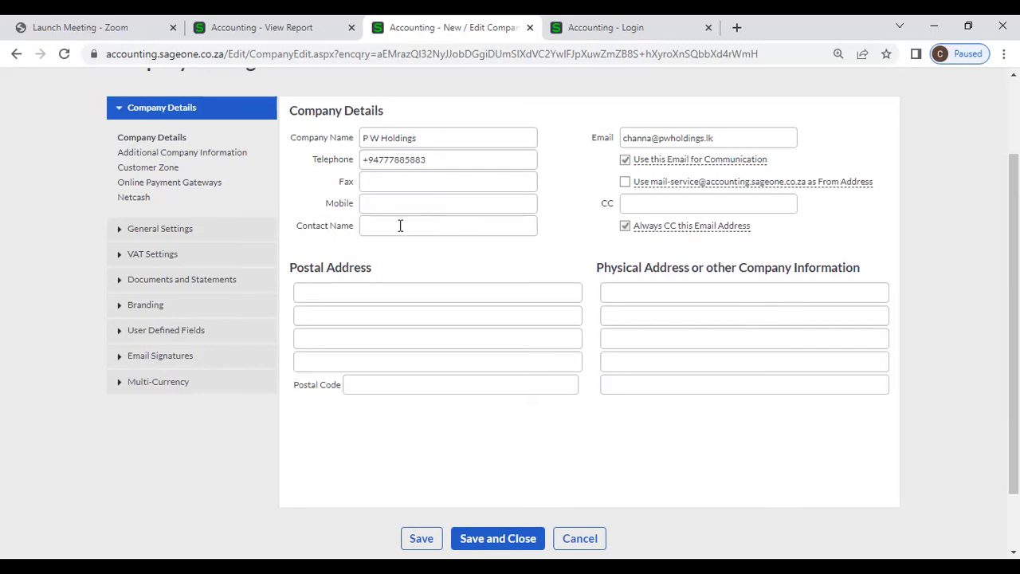
# Step: Open the Customer Zone settings, then go back to the invoice preview and point out the option to email it
pyautogui.click(159, 169)
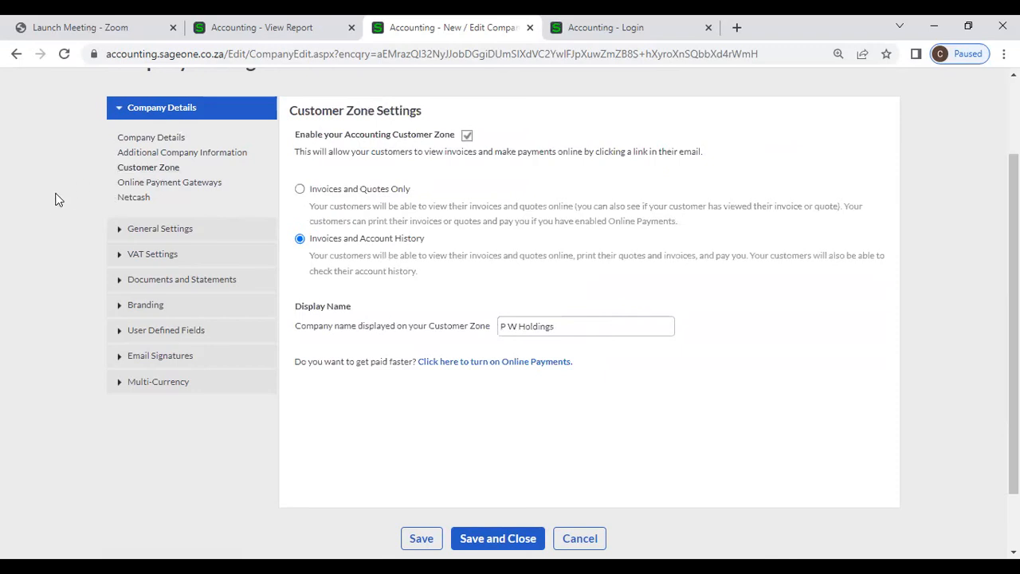
pyautogui.scroll(1, 54, 202)
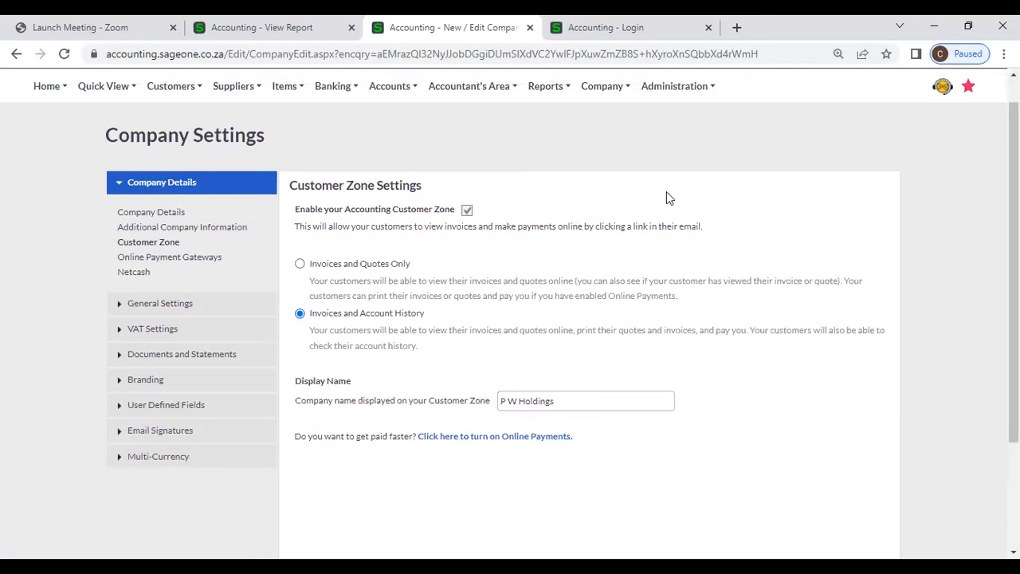
pyautogui.click(313, 31)
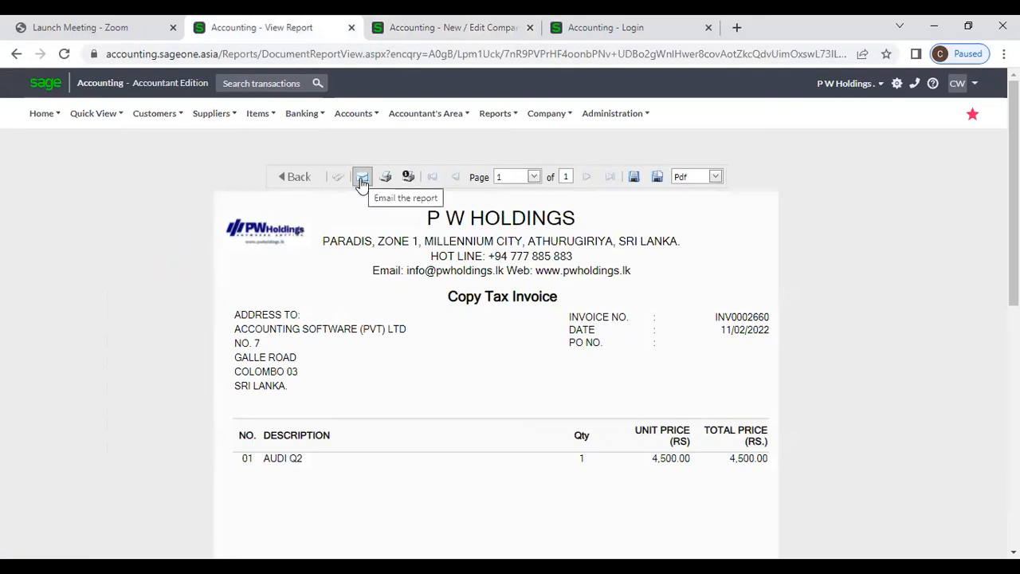
# Step: Return to the company settings, try to disable the Customer Zone for all customers, and point out its enable option
pyautogui.click(451, 27)
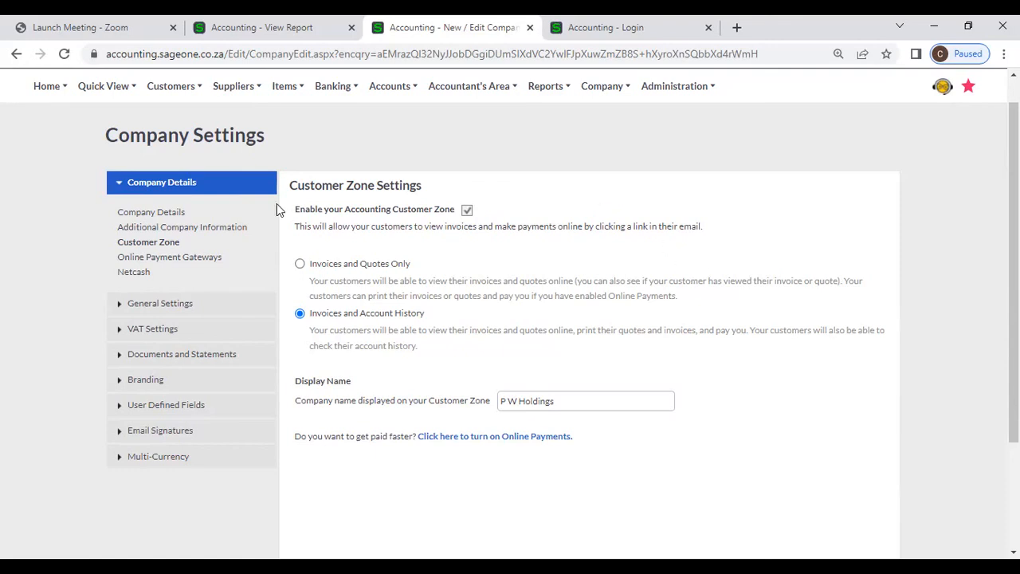
pyautogui.click(467, 210)
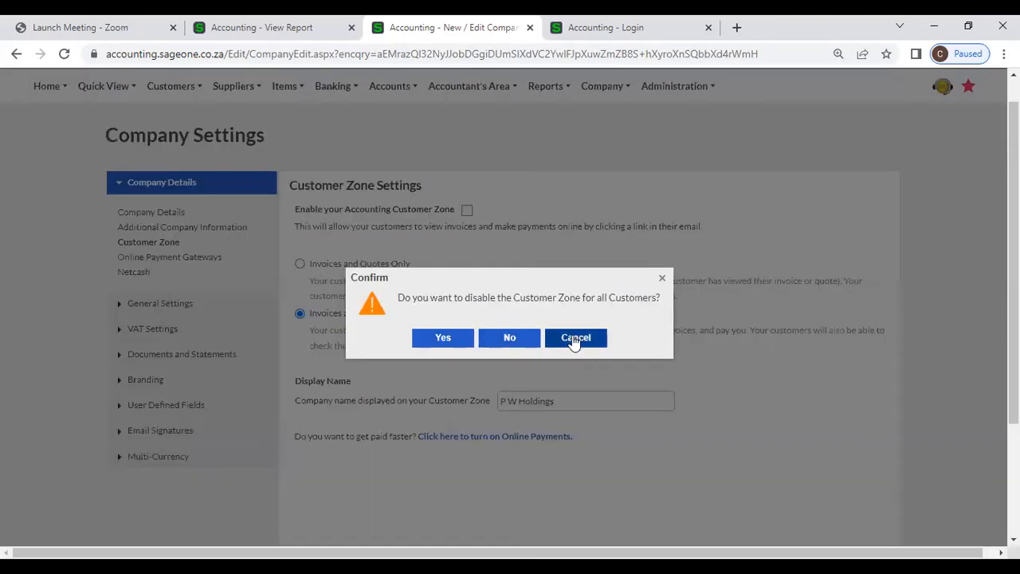
pyautogui.click(574, 339)
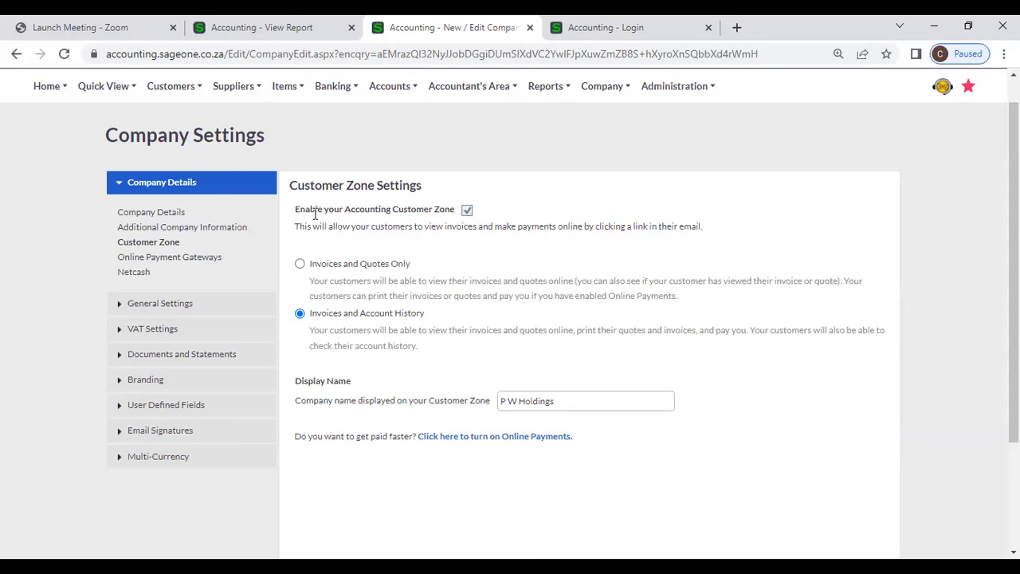
pyautogui.moveTo(296, 208); pyautogui.dragTo(486, 207)
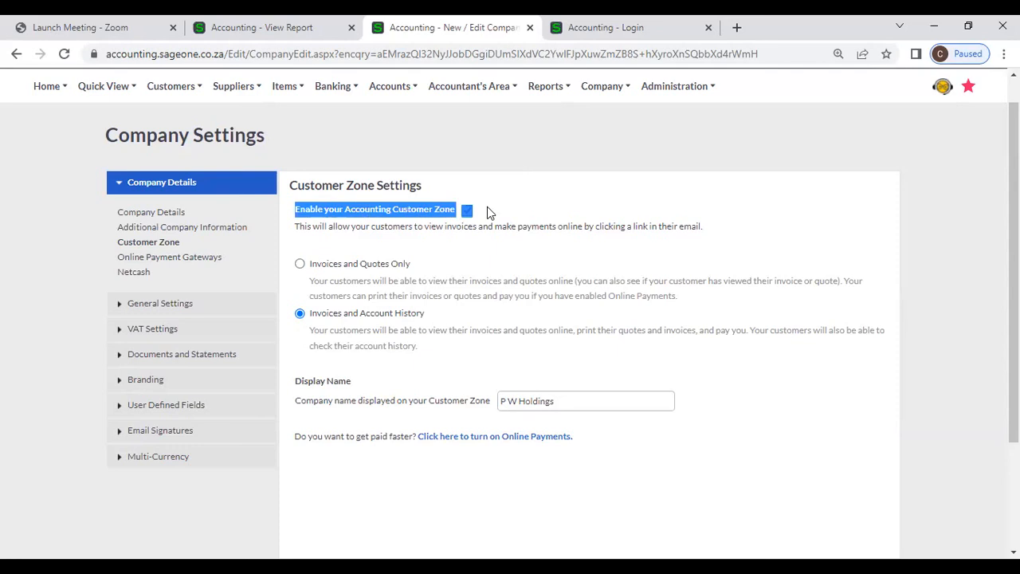
pyautogui.click(493, 209)
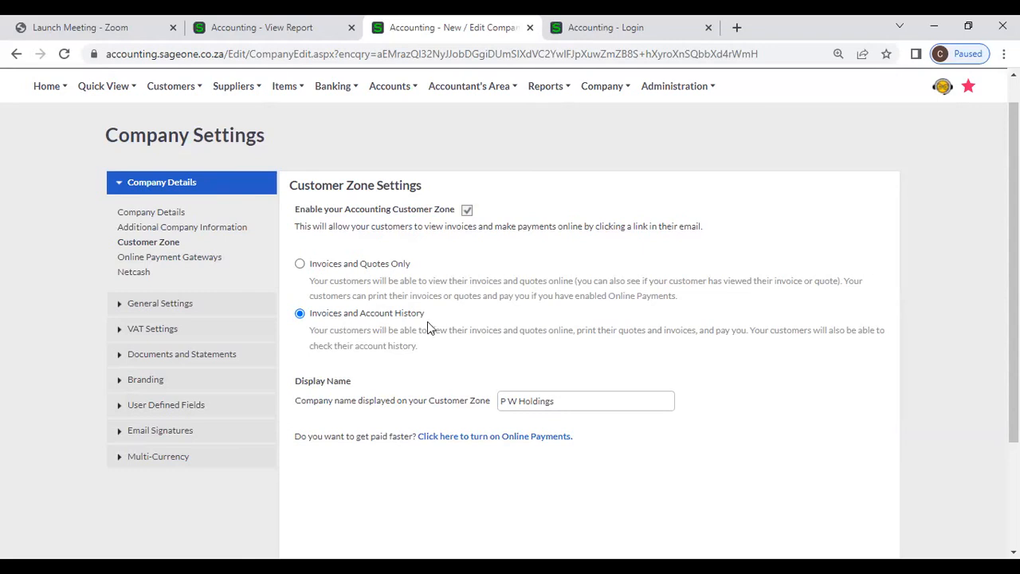
# Step: Switch the Customer Zone access to Invoices and Quotes Only, and set it back to Invoices and Account History
pyautogui.click(300, 264)
pyautogui.click(300, 314)
pyautogui.scroll(-2, 357, 339)
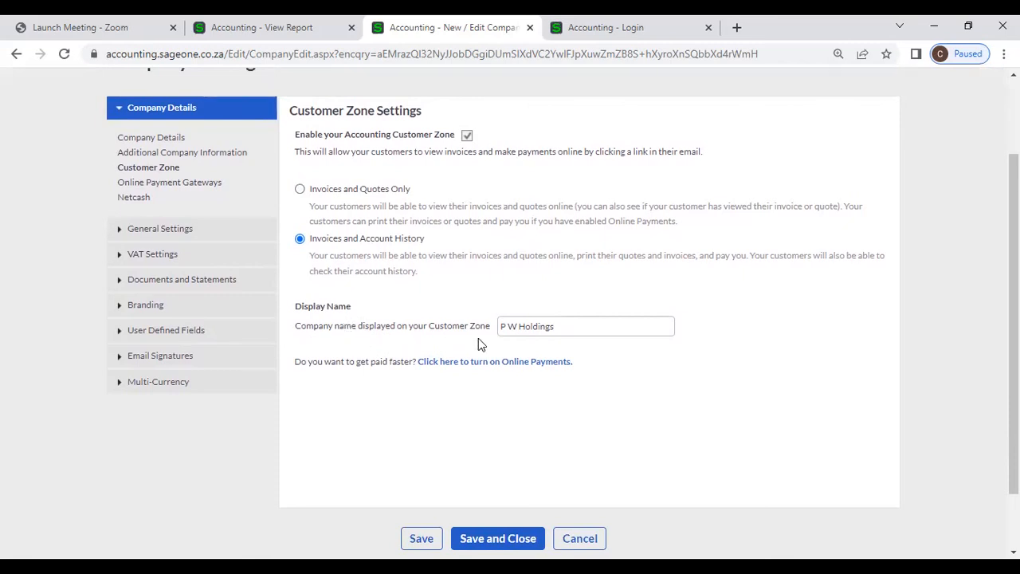
pyautogui.scroll(2, 482, 343)
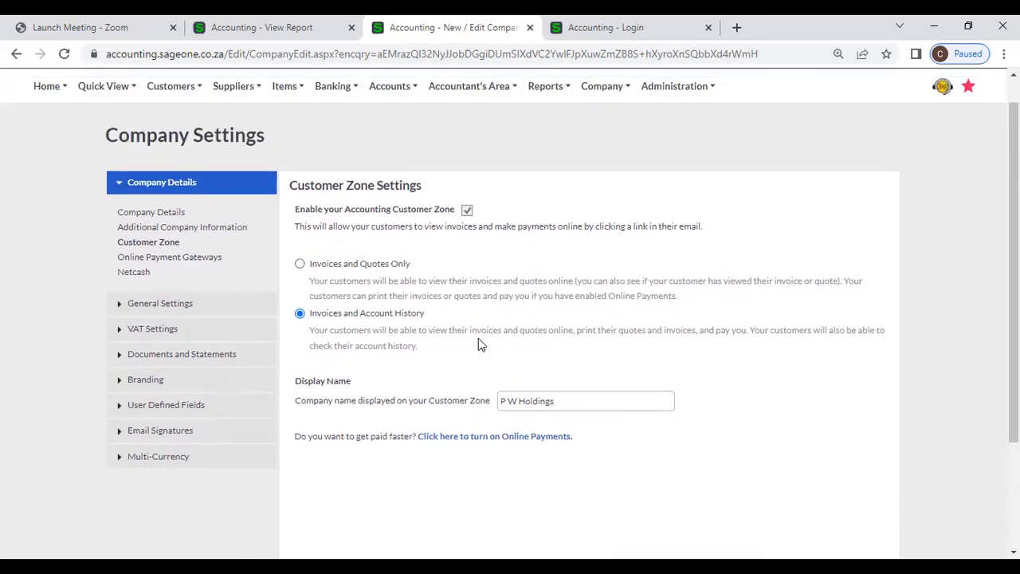
# Step: Examine the company display name used on the Customer Zone and save the settings
pyautogui.tripleClick(584, 403)
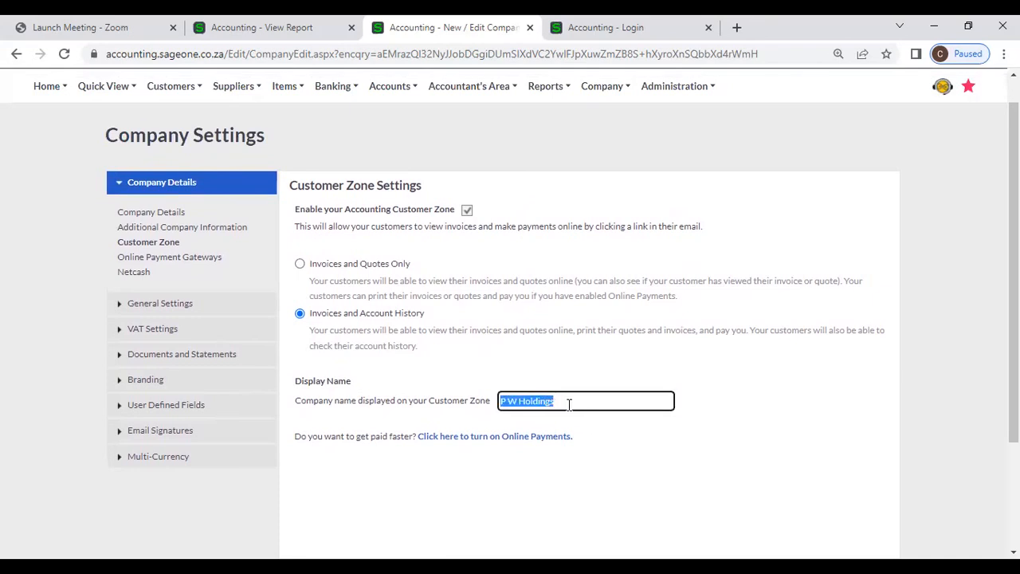
pyautogui.click(650, 402)
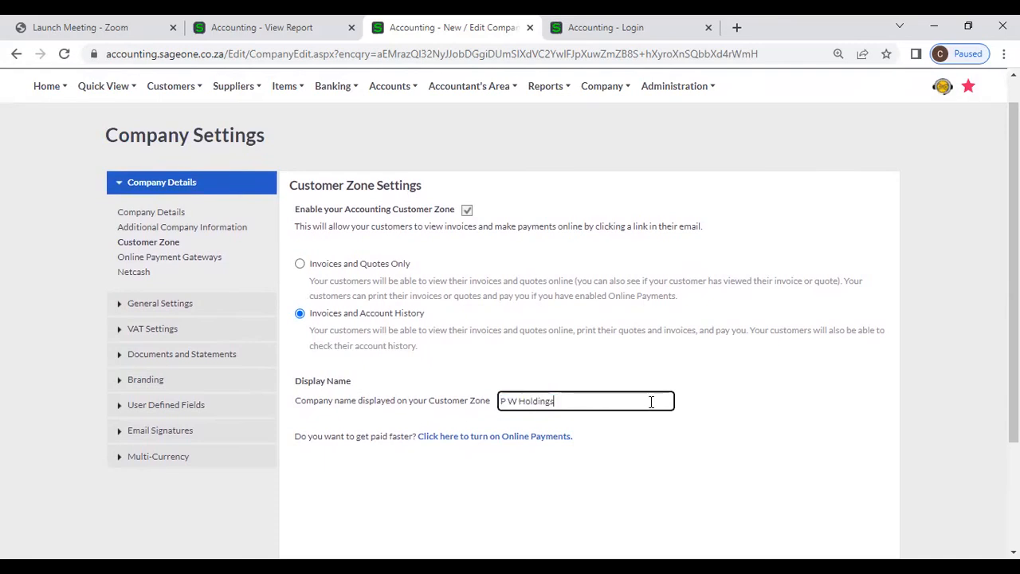
pyautogui.hotkey('ctrl', 'a')
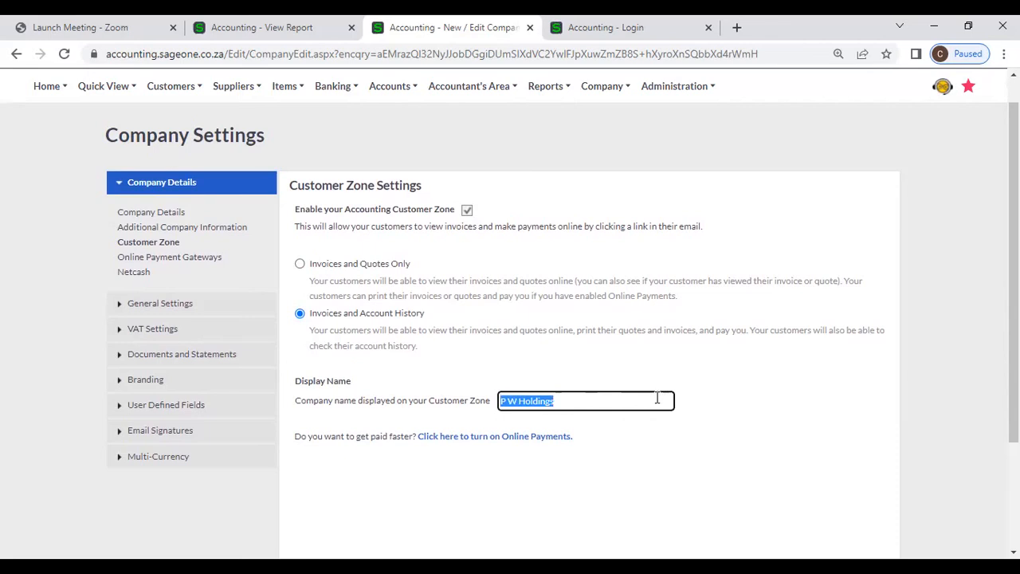
pyautogui.click(623, 402)
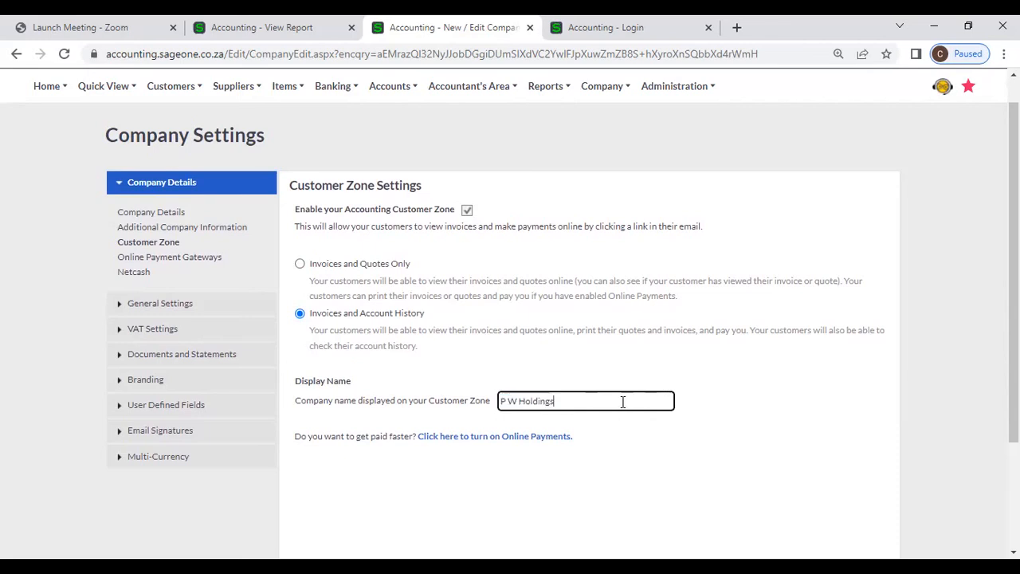
pyautogui.click(770, 408)
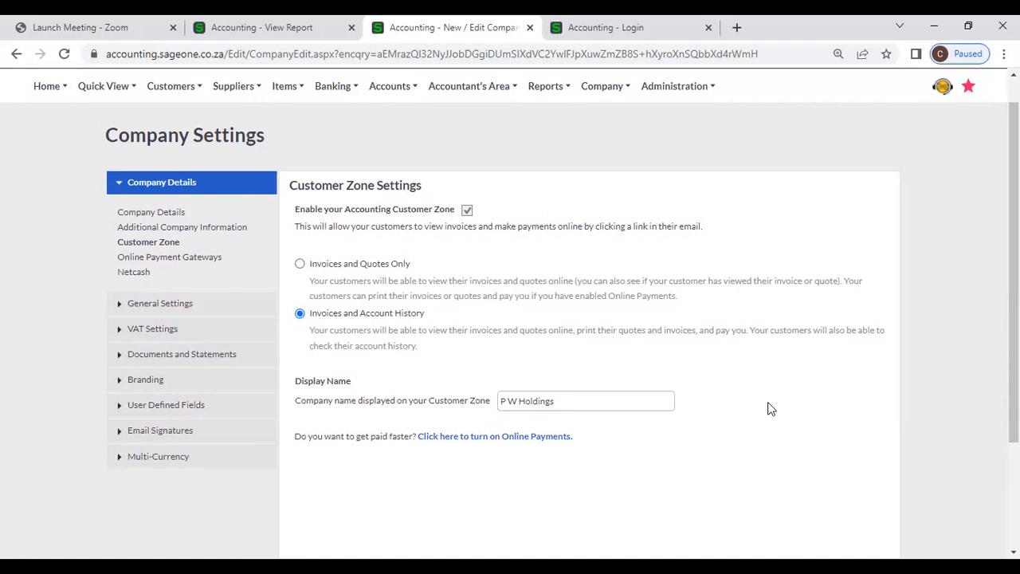
pyautogui.scroll(-2, 770, 408)
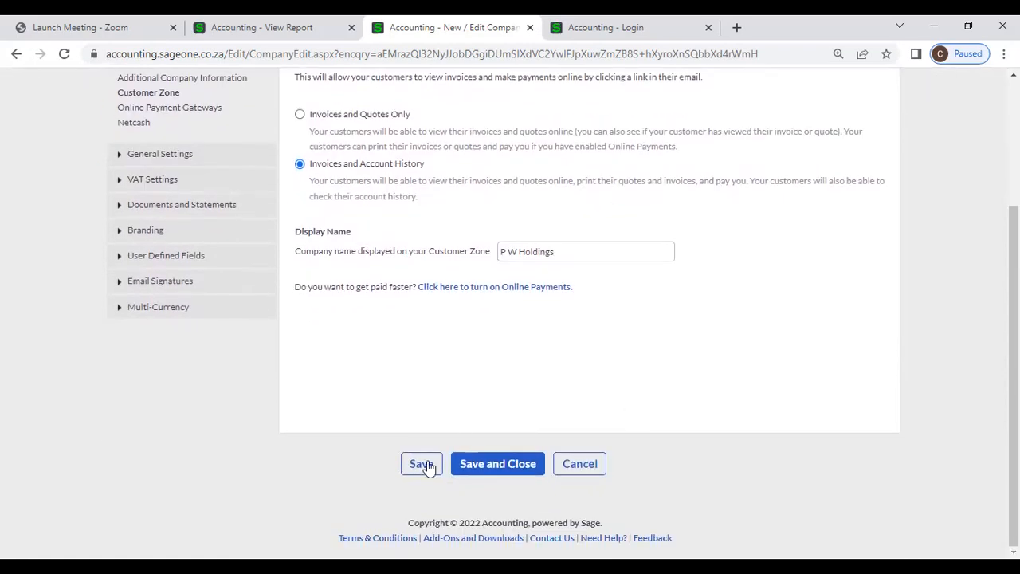
pyautogui.click(420, 464)
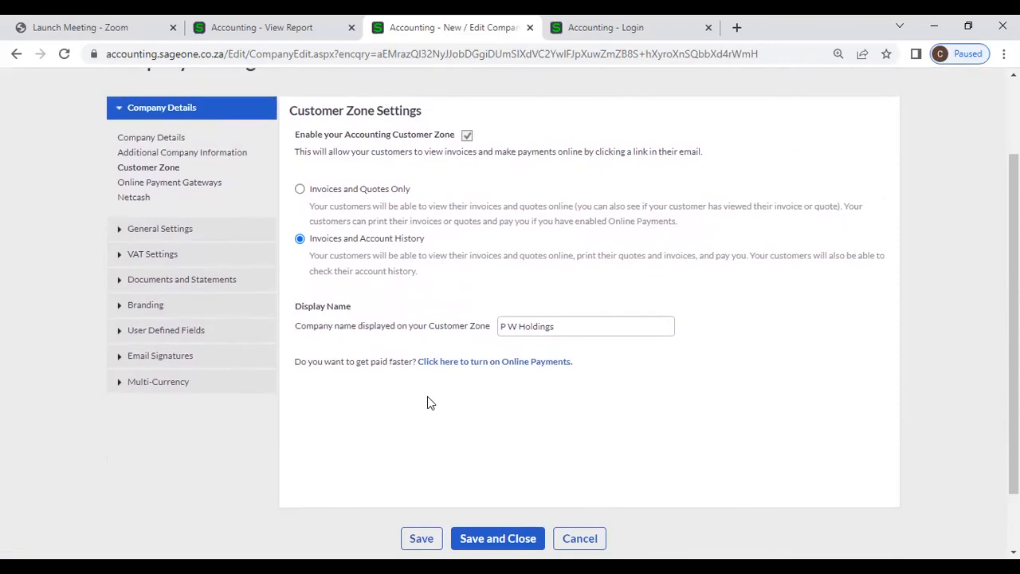
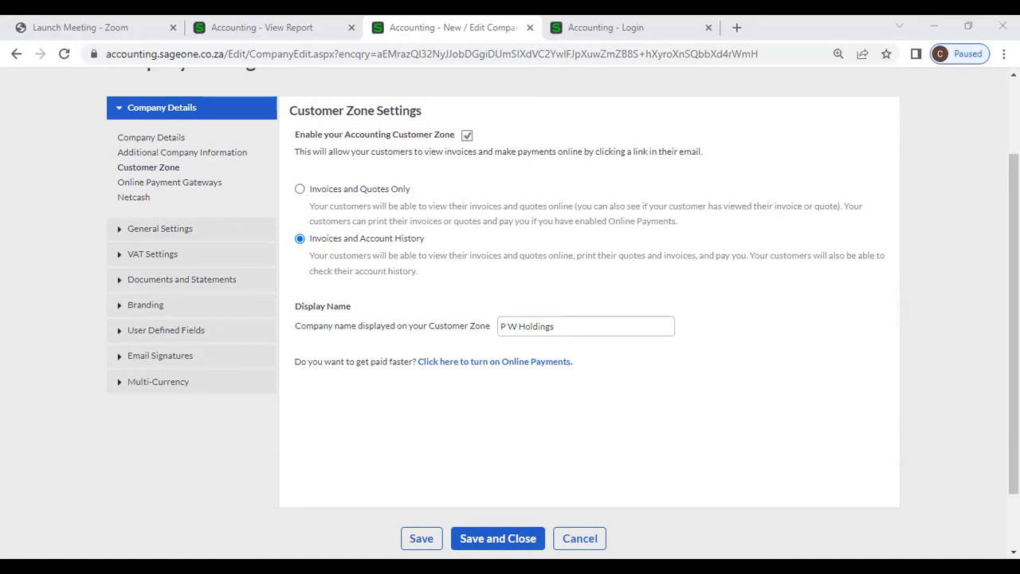
# Step: View the Online Payment Gateways and Netcash pages, and open the Financial Years page of the general settings
pyautogui.click(528, 539)
pyautogui.click(147, 183)
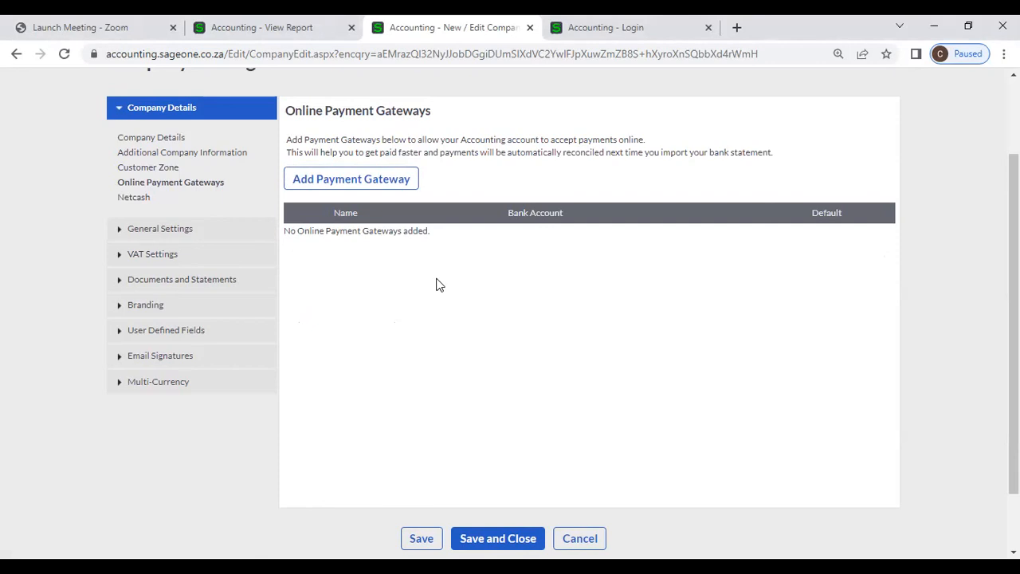
pyautogui.click(133, 198)
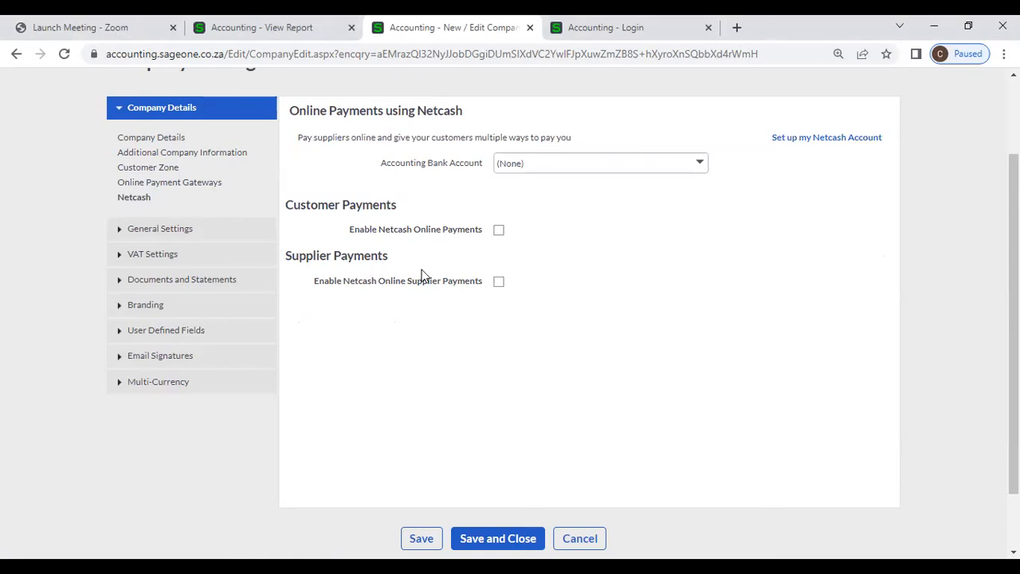
pyautogui.click(196, 230)
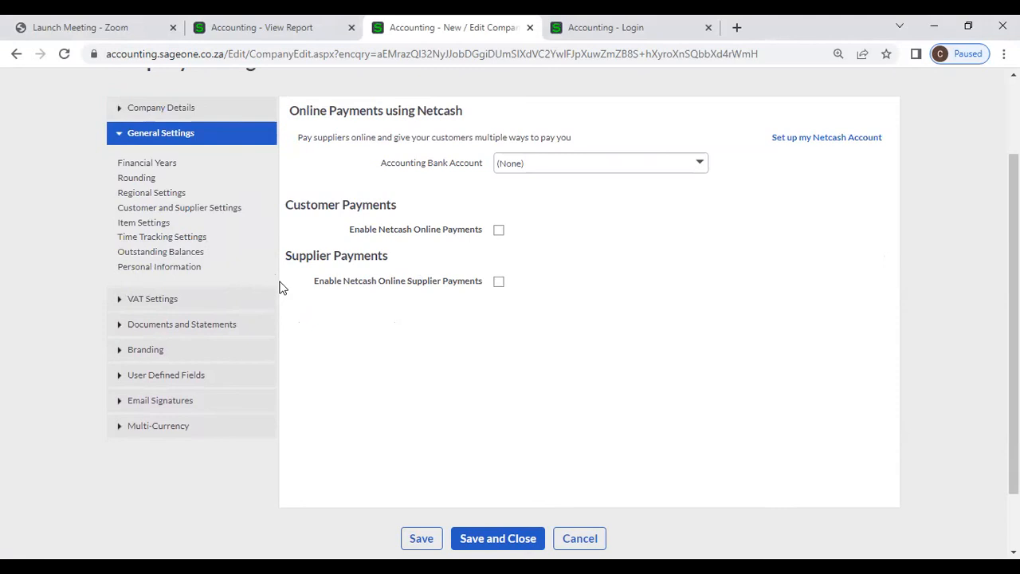
pyautogui.click(163, 164)
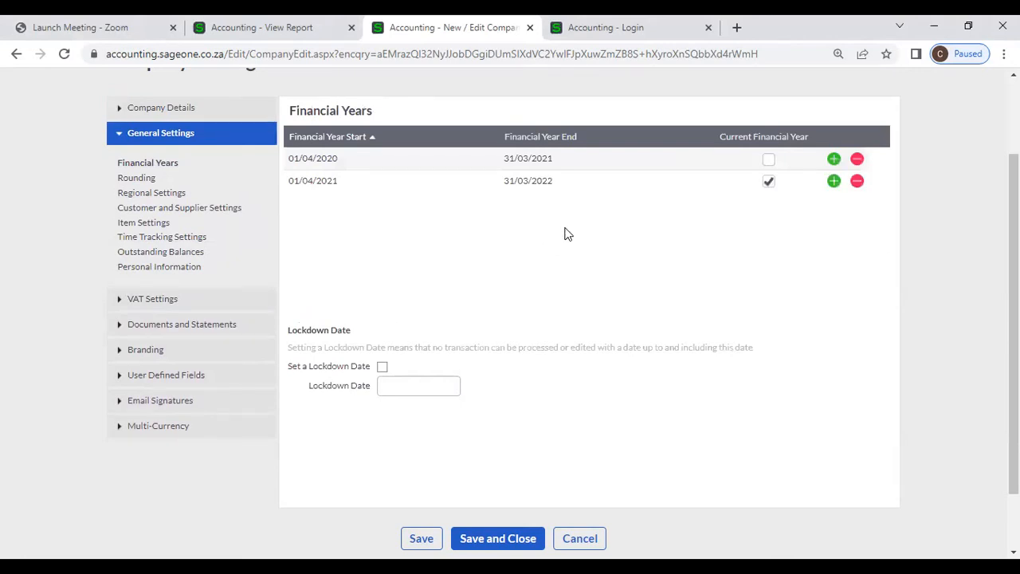
# Step: Add a financial year starting 01/04/2022 to the list and delete it again
pyautogui.click(833, 182)
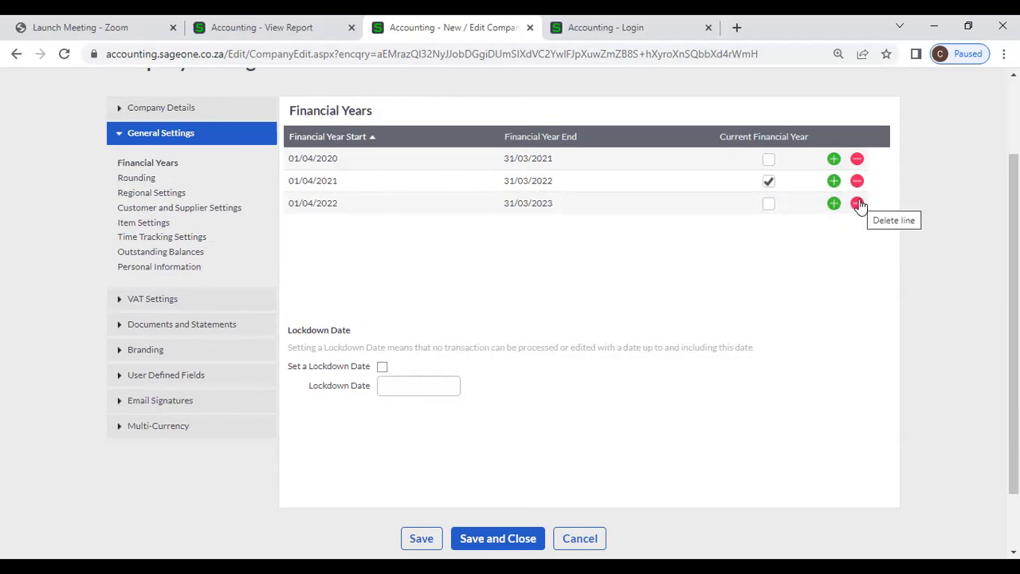
pyautogui.click(857, 204)
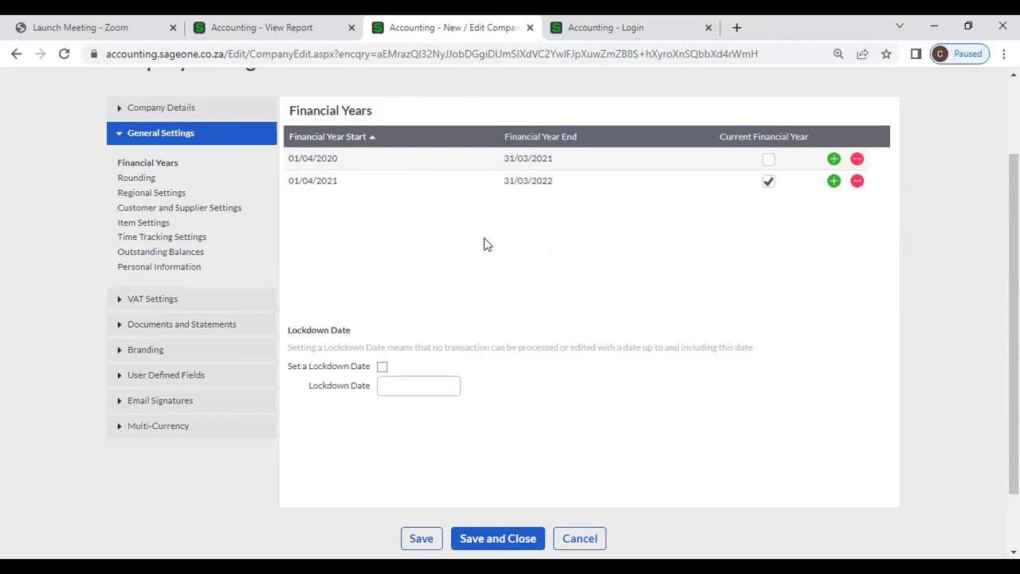
# Step: Show the start date with its calendar and the end date of the first financial year as editable fields
pyautogui.click(310, 162)
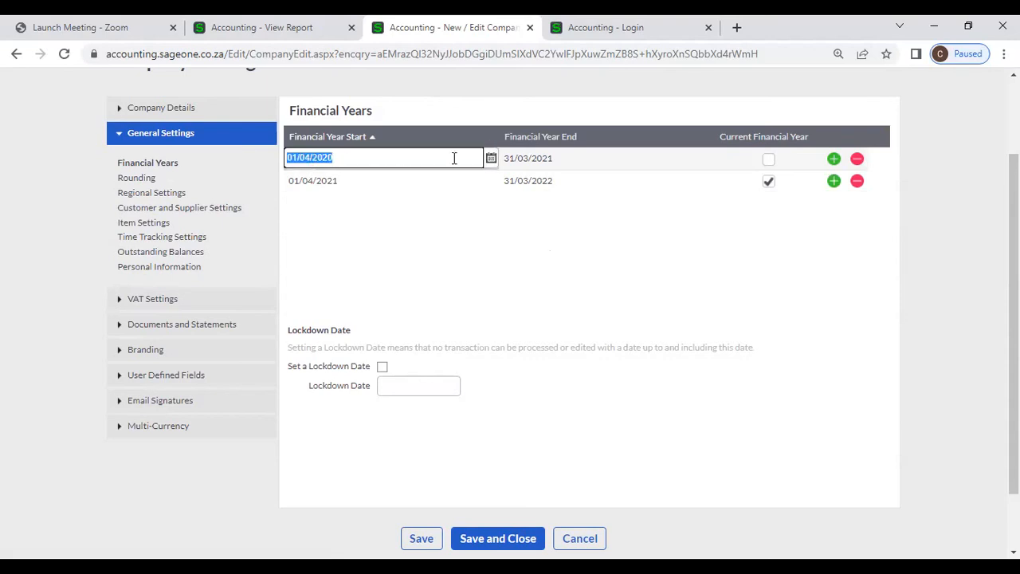
pyautogui.click(490, 159)
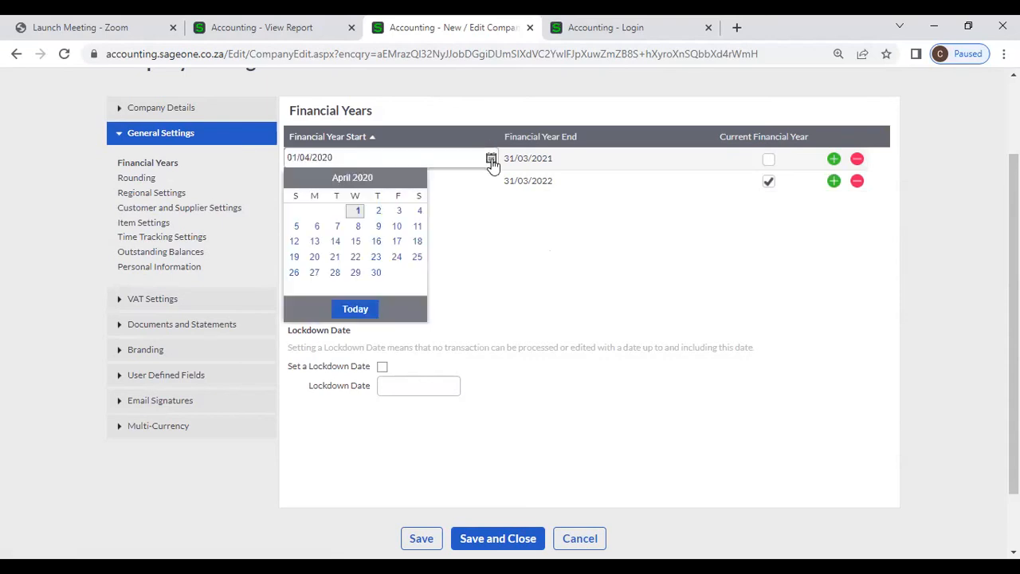
pyautogui.click(444, 155)
pyautogui.click(538, 108)
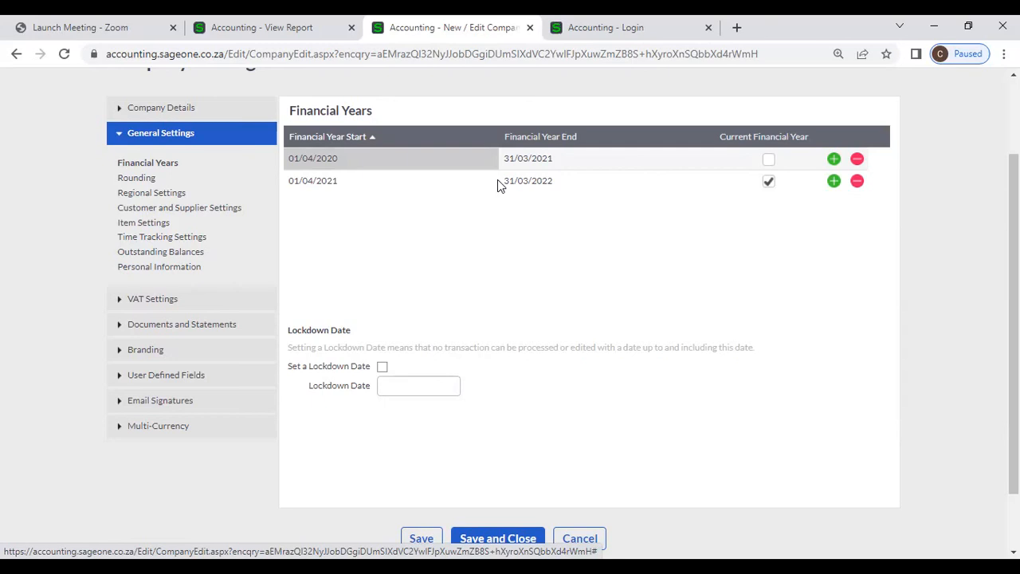
pyautogui.click(437, 167)
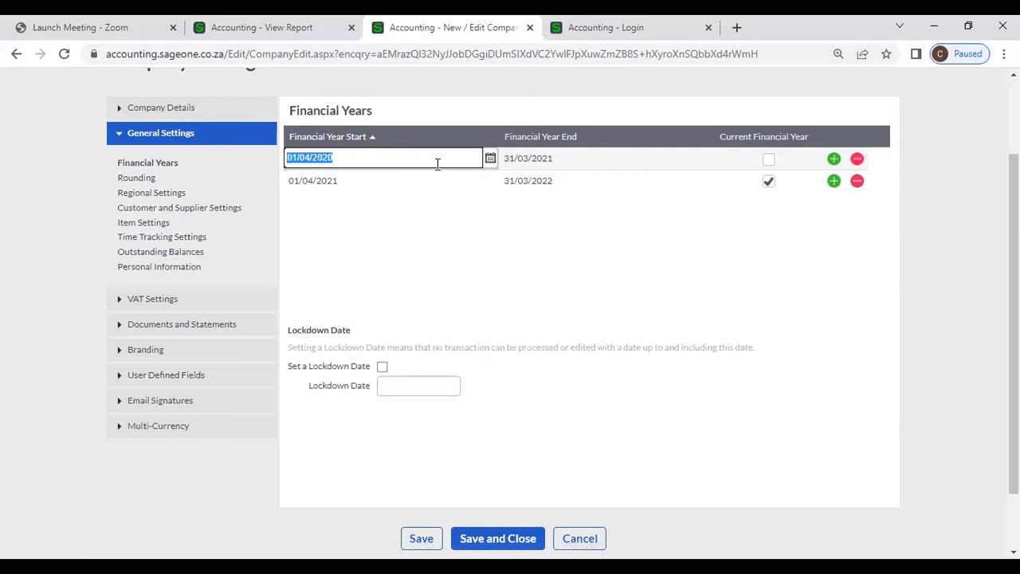
pyautogui.click(528, 161)
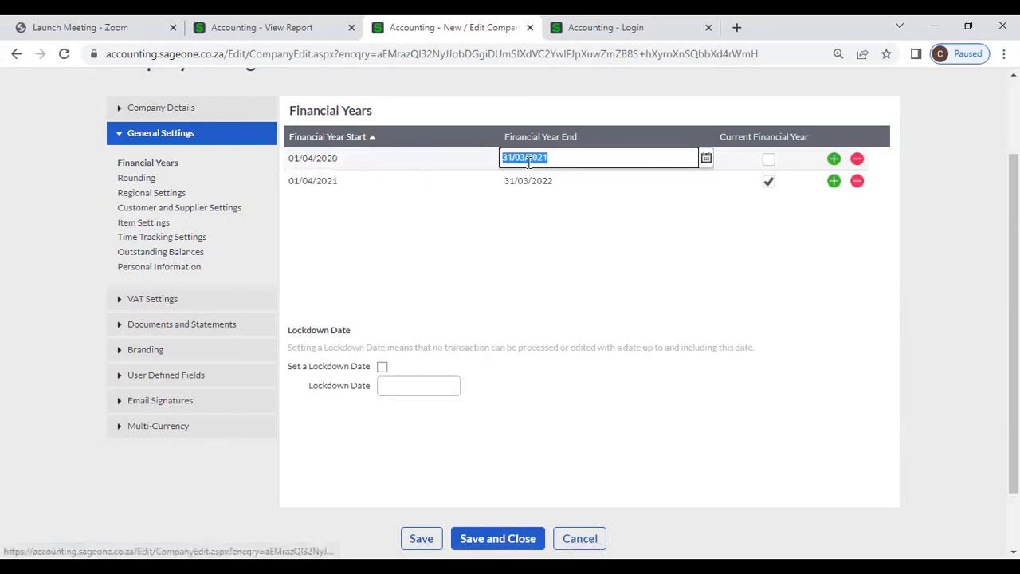
pyautogui.click(503, 103)
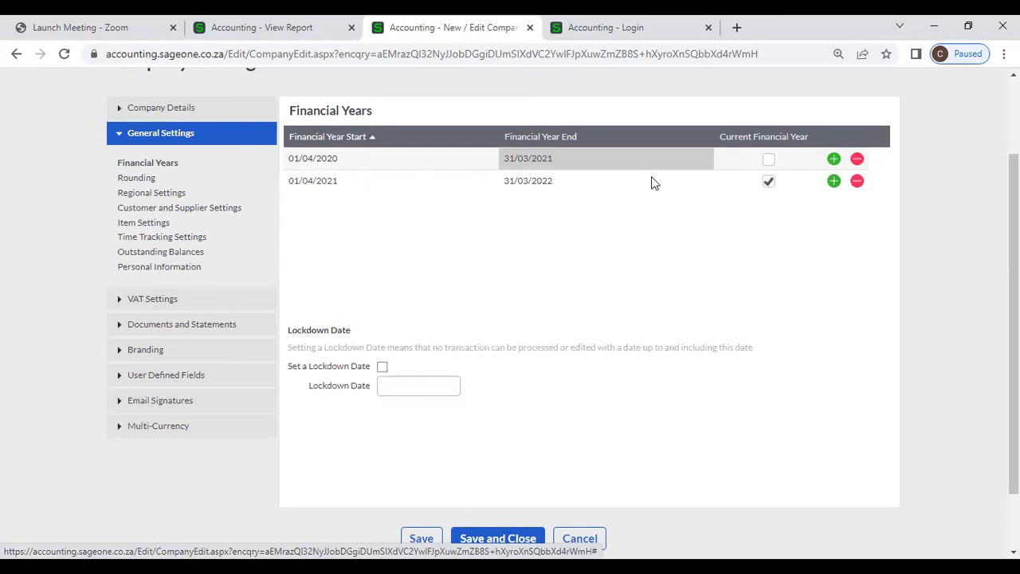
# Step: Add two financial years to the list, 01/04/2022 to 31/03/2023 and 01/04/2023 to 31/03/2024
pyautogui.scroll(1, 640, 235)
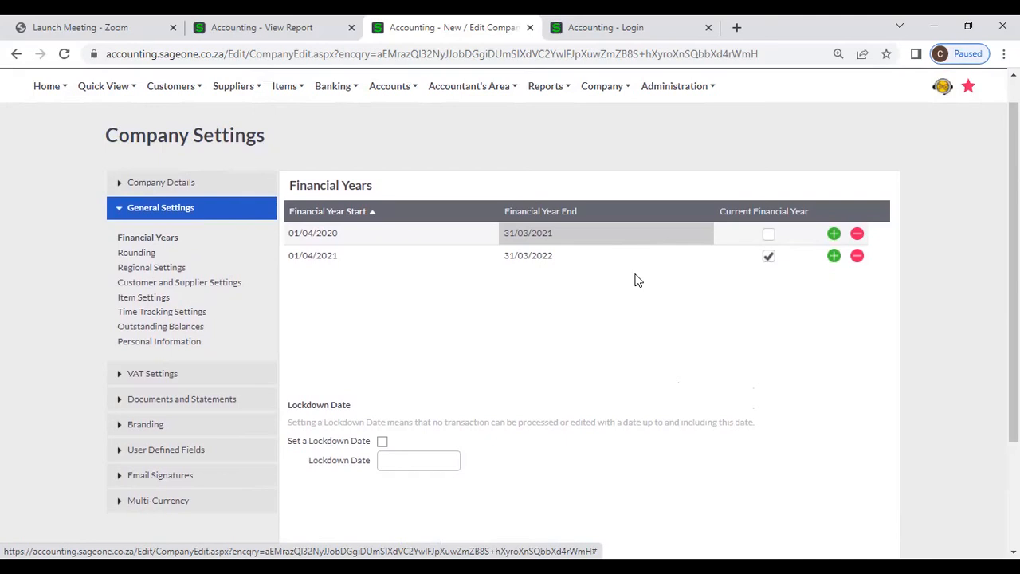
pyautogui.click(836, 234)
pyautogui.click(836, 234)
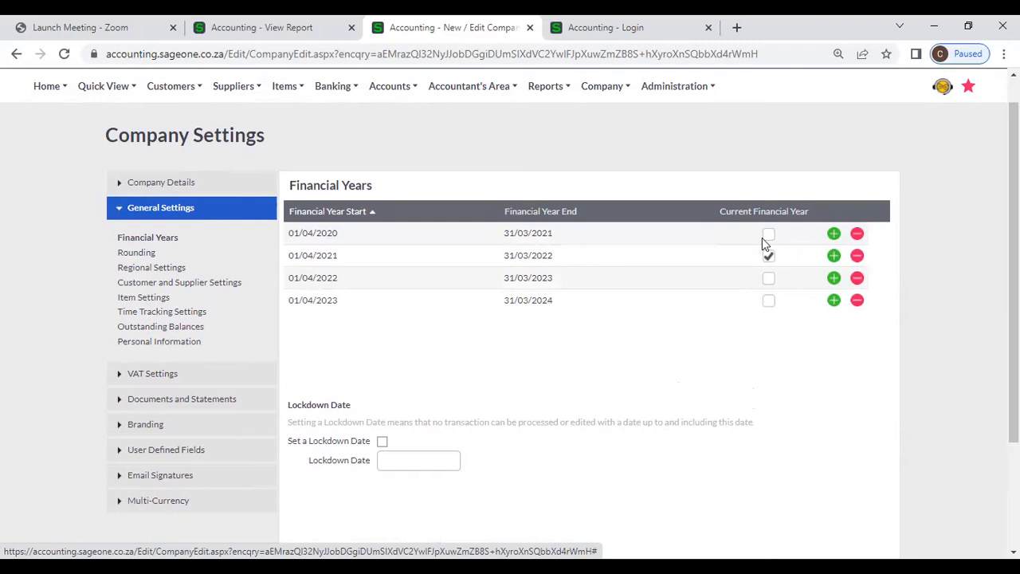
# Step: Set the first financial year to start on 01/04/2018 and end on 31/03/2019
pyautogui.click(359, 237)
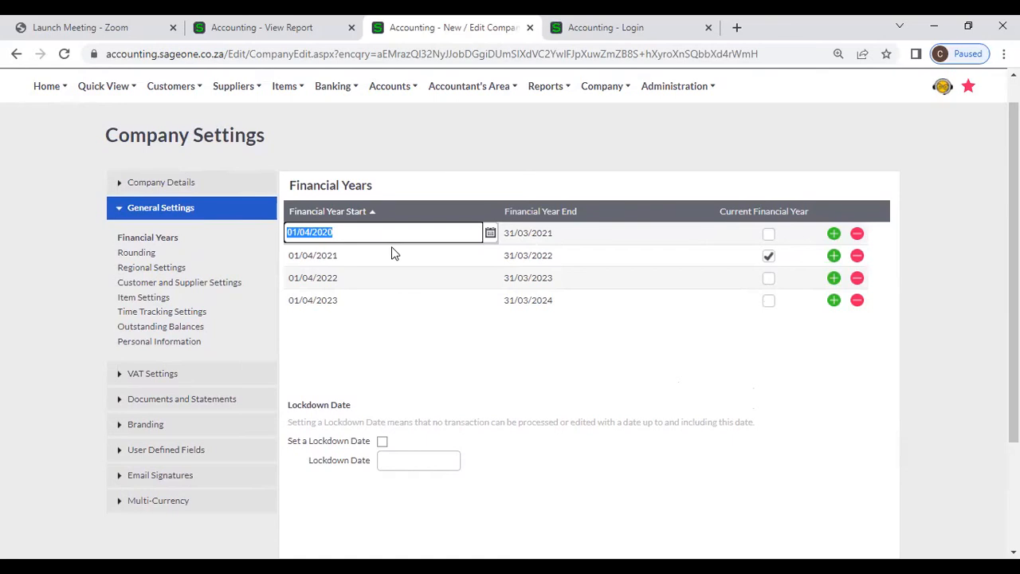
pyautogui.write('1/4/18')
pyautogui.press('Tab')
pyautogui.write('3')
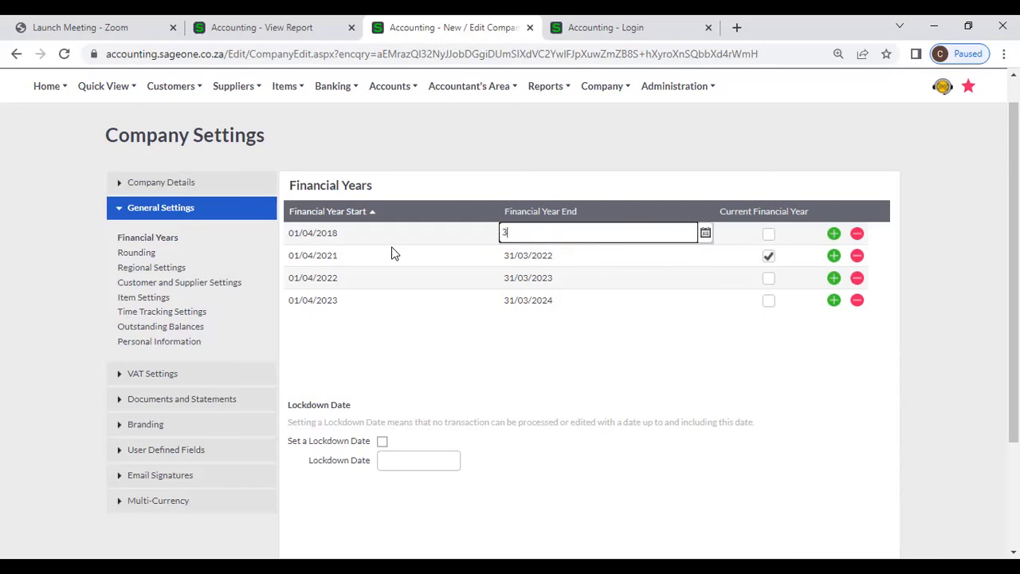
pyautogui.write('1/03/2019')
pyautogui.press('Tab')
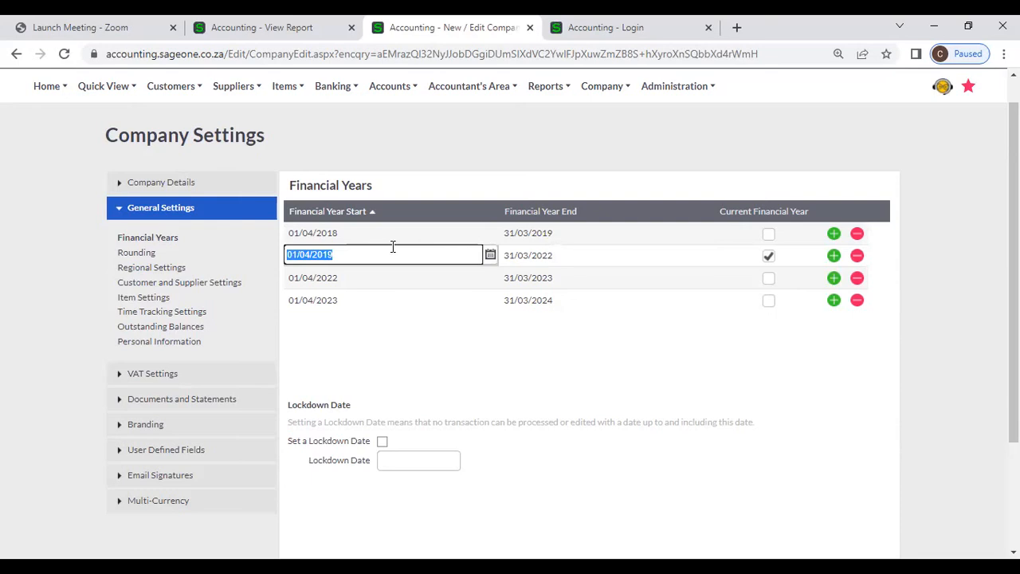
# Step: Set the end date of the second financial year to 31/03/2020
pyautogui.click(393, 247)
pyautogui.press('Tab')
pyautogui.press('Right')
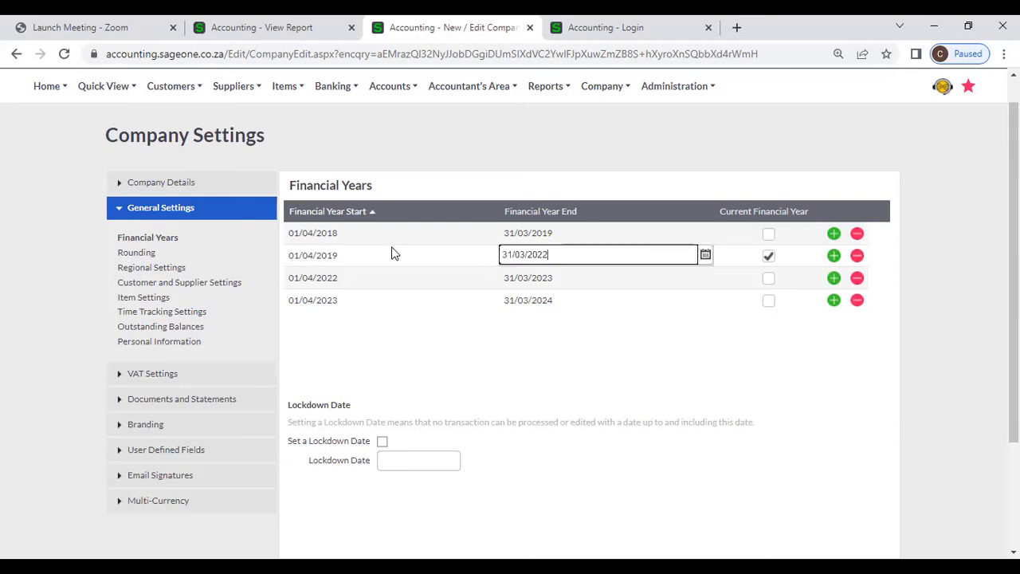
pyautogui.press('BackSpace')
pyautogui.press('BackSpace')
pyautogui.write('20')
pyautogui.press('Tab')
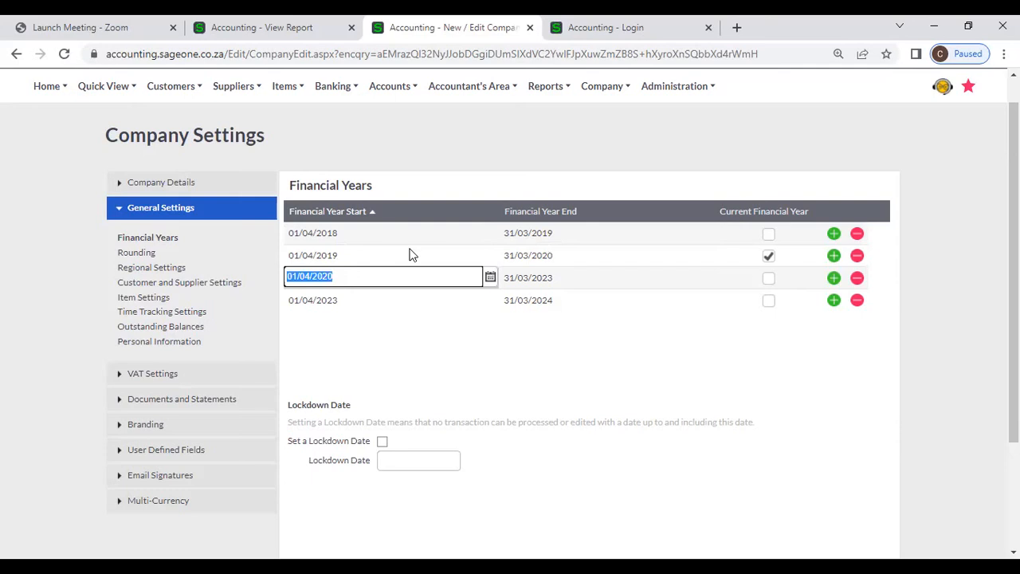
pyautogui.scroll(-1, 494, 415)
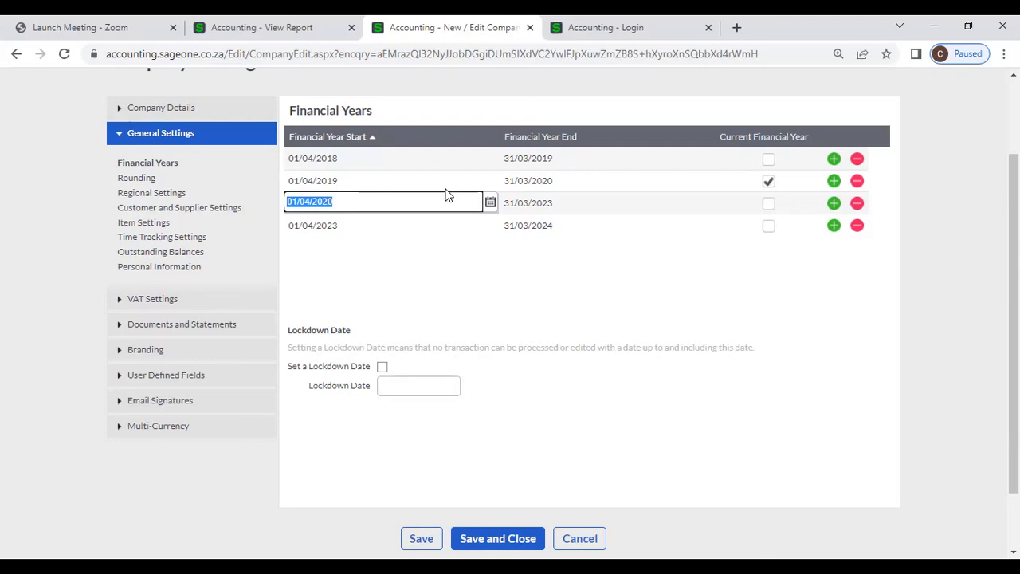
# Step: Add one more year at the end of the list and delete every financial year below the second
pyautogui.click(433, 125)
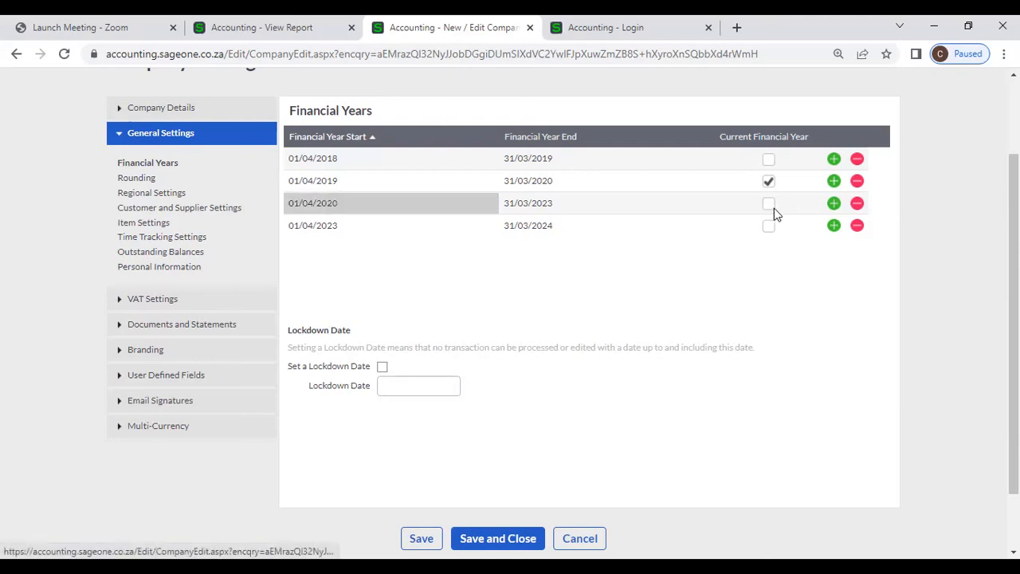
pyautogui.click(834, 227)
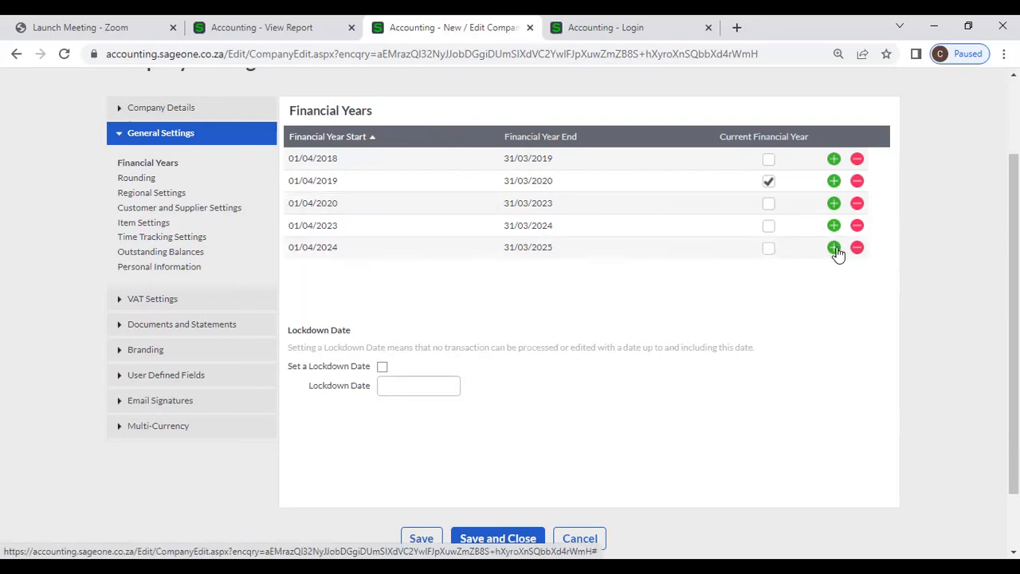
pyautogui.click(857, 247)
pyautogui.click(856, 225)
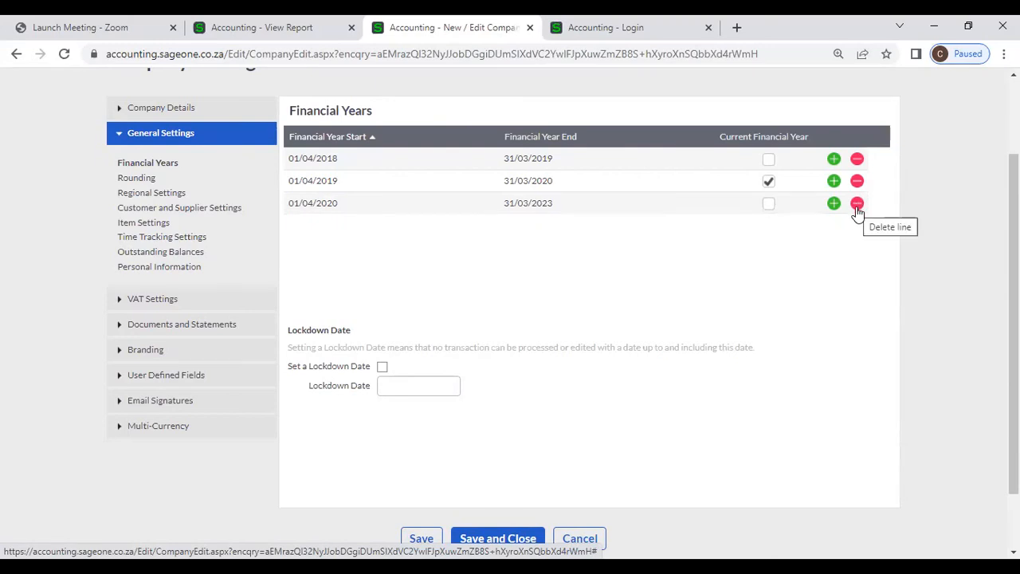
pyautogui.click(856, 204)
# Step: Set the second financial year to start on 01/04/2021 and end on 31/03/2022
pyautogui.click(518, 181)
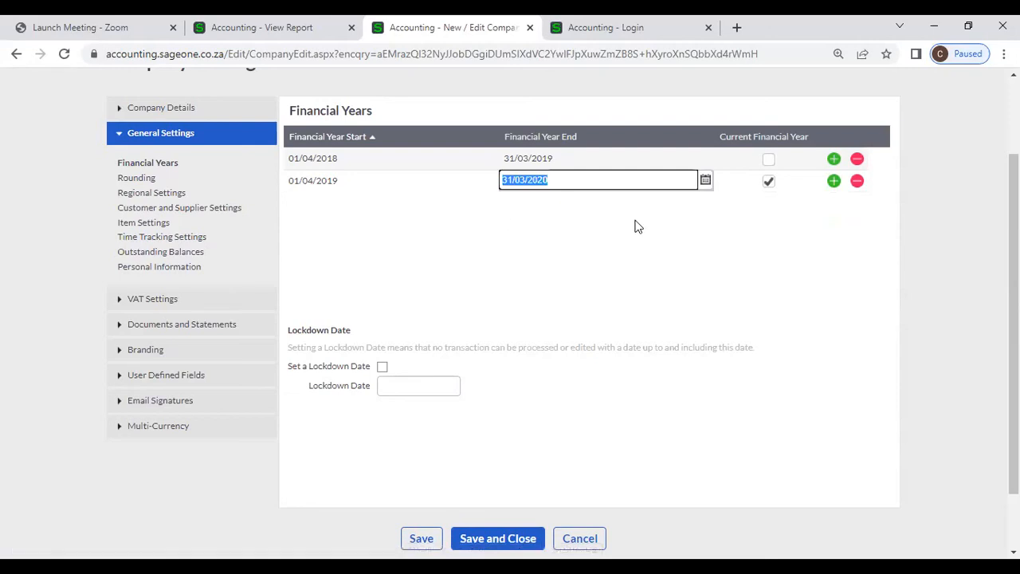
pyautogui.press('Right')
pyautogui.press('BackSpace')
pyautogui.write('2')
pyautogui.click(358, 183)
pyautogui.click(359, 182)
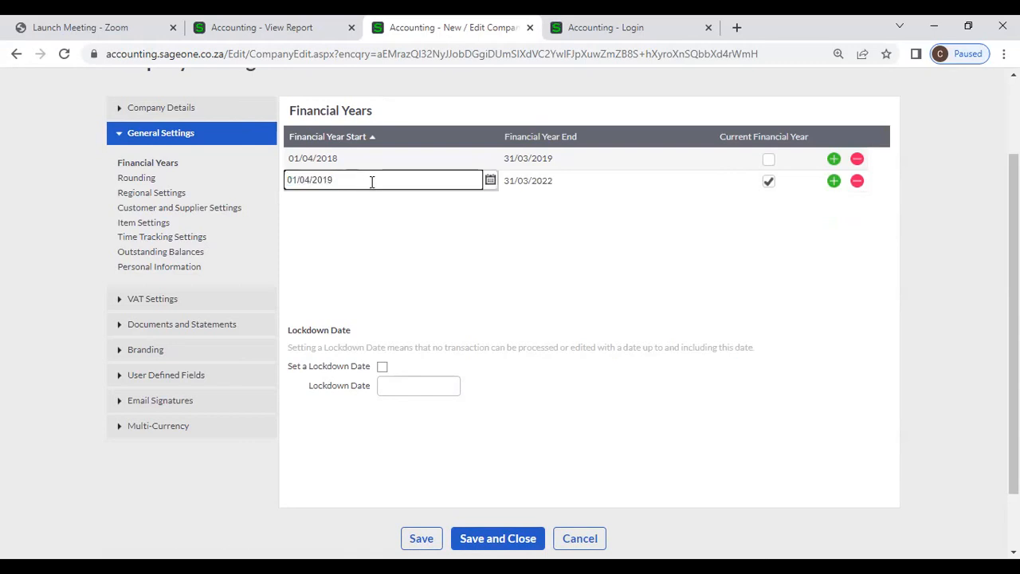
pyautogui.press('BackSpace')
pyautogui.press('BackSpace')
pyautogui.write('21')
# Step: Set the start date of the first financial year to 01/04/2020
pyautogui.click(380, 166)
pyautogui.click(380, 167)
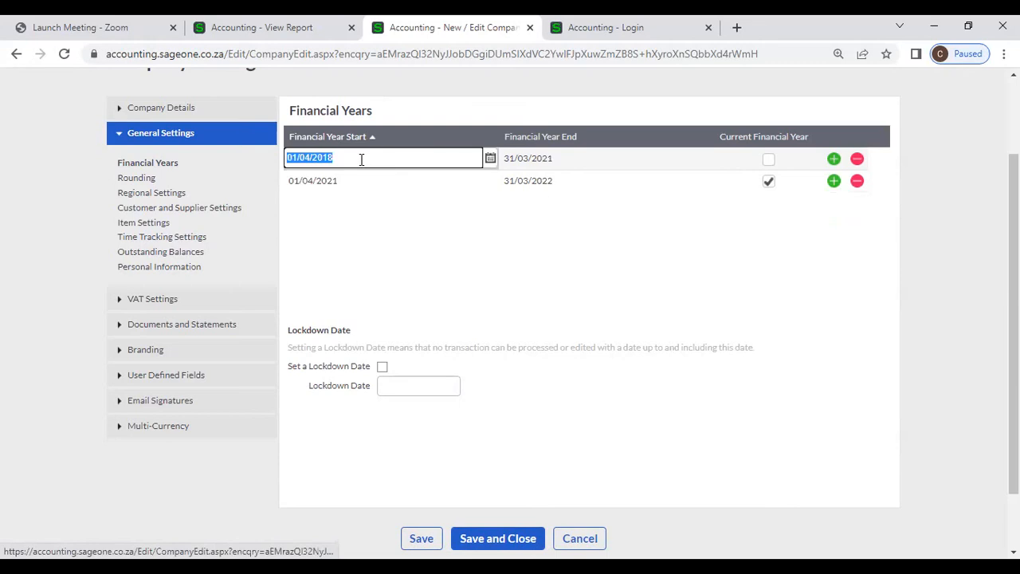
pyautogui.click(361, 159)
pyautogui.press('BackSpace')
pyautogui.press('BackSpace')
pyautogui.write('2')
pyautogui.press('BackSpace')
pyautogui.write('20')
pyautogui.press('Tab')
pyautogui.click(578, 246)
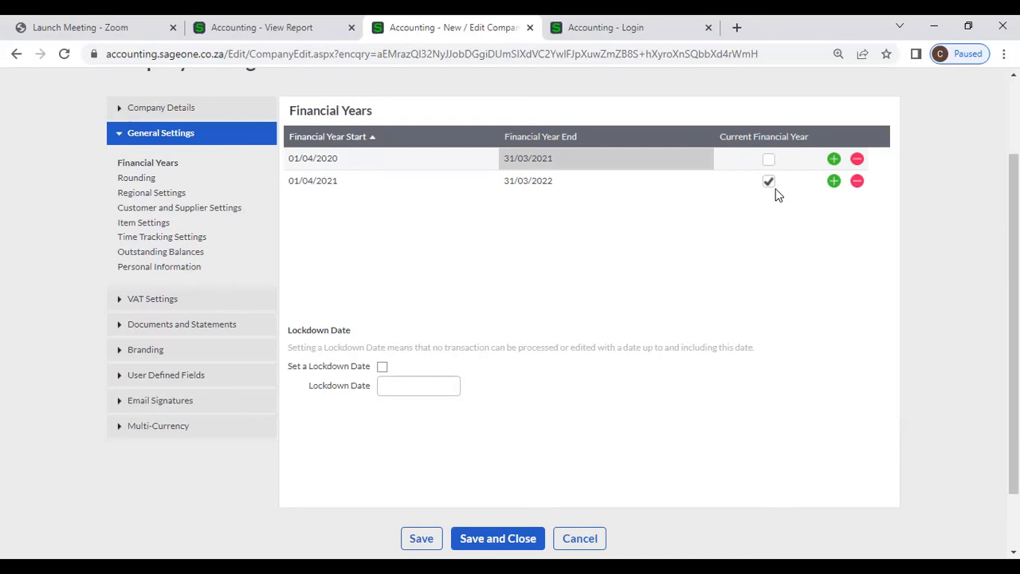
# Step: Switch to the other open Accounting session and open the Profit and Loss Report from the financial statements
pyautogui.click(239, 27)
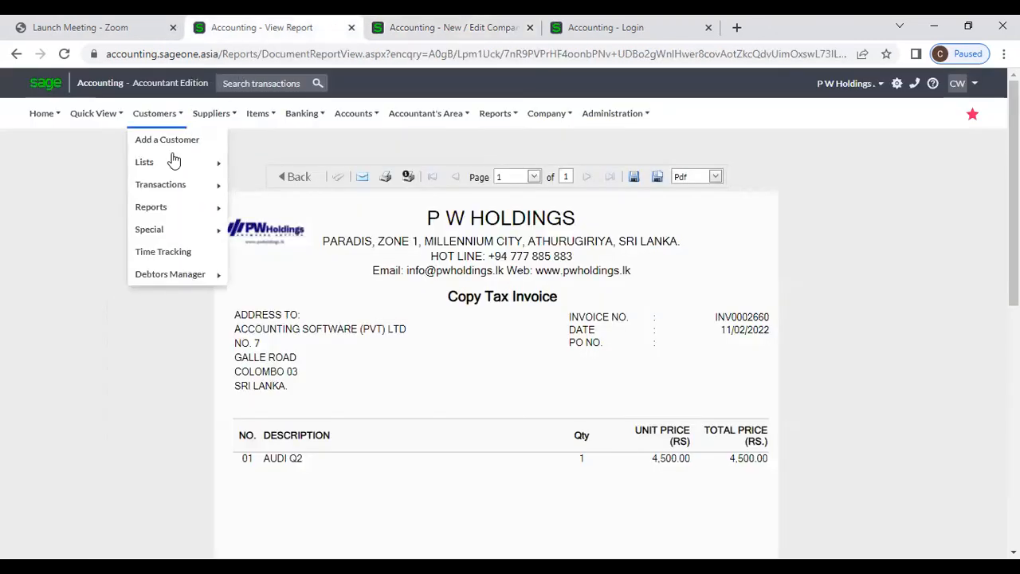
pyautogui.moveTo(455, 134)
pyautogui.moveTo(499, 121)
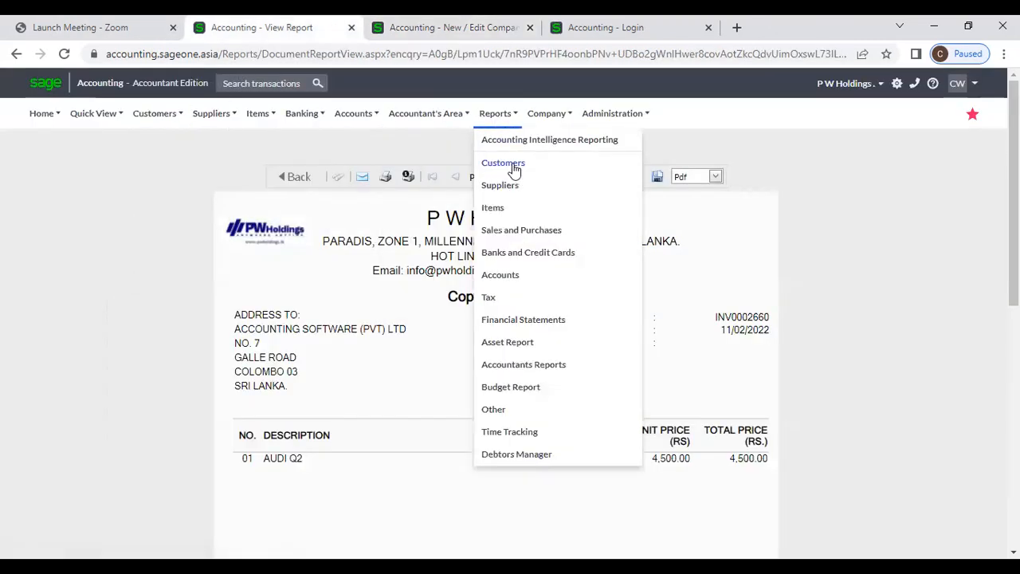
pyautogui.click(519, 321)
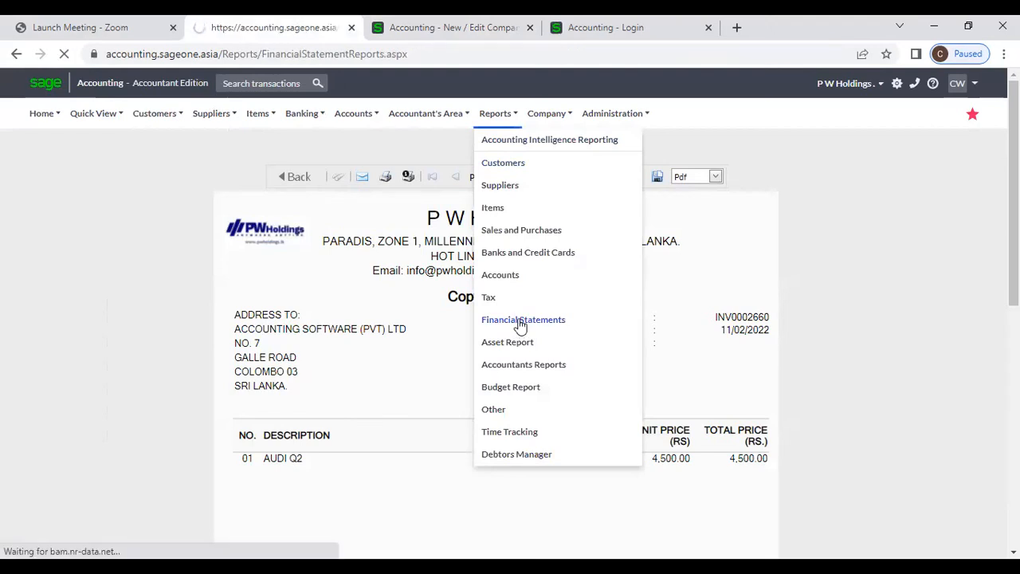
pyautogui.click(269, 230)
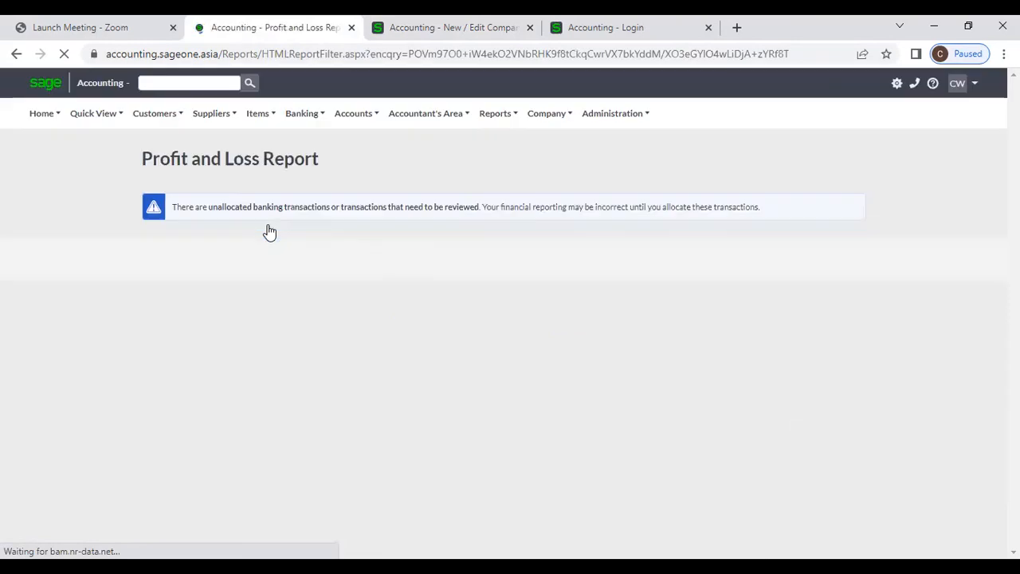
# Step: Set the report's date range to Yearly for the current year and highlight the resulting period dates
pyautogui.scroll(-1, 450, 259)
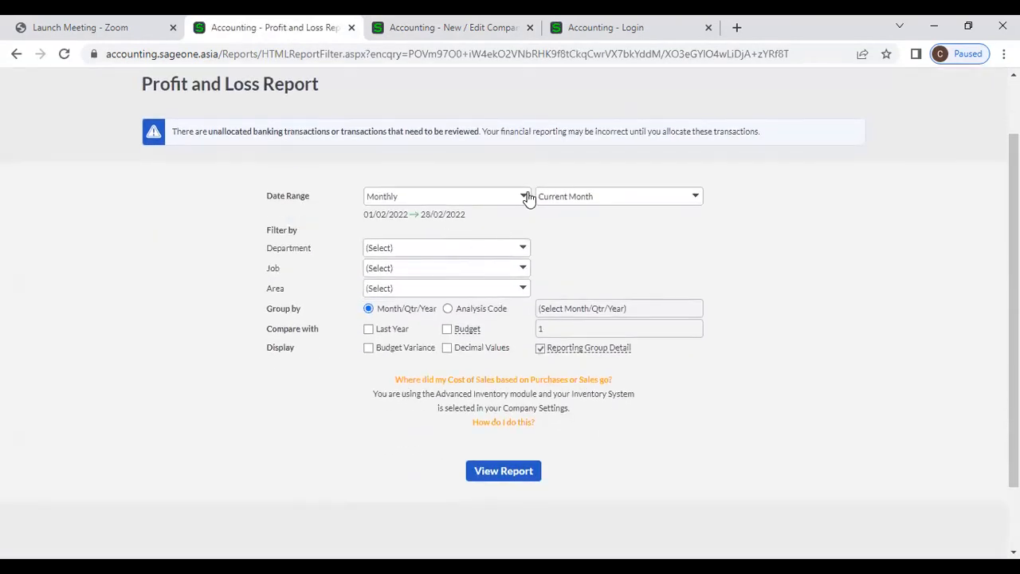
pyautogui.click(529, 198)
pyautogui.click(464, 248)
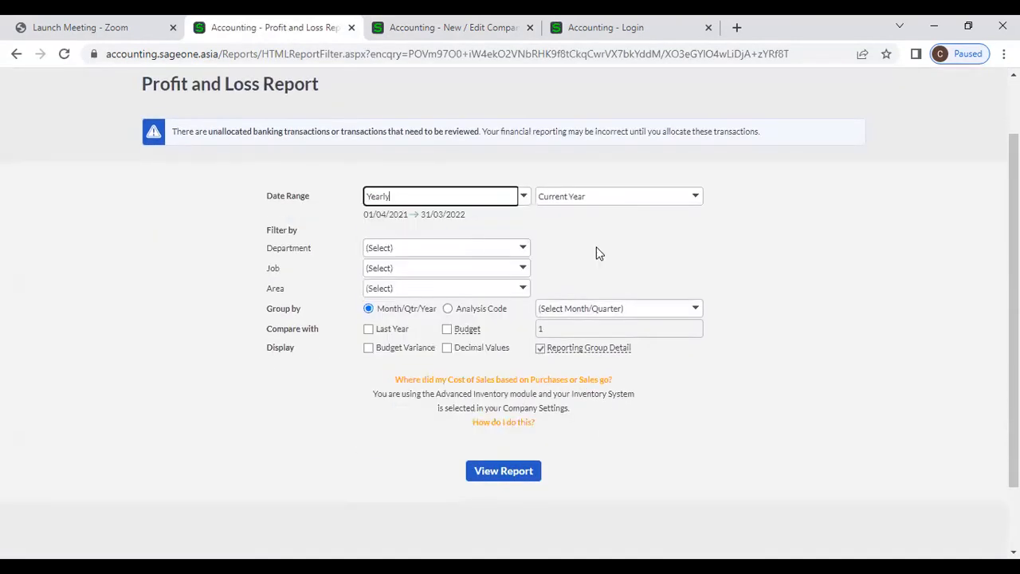
pyautogui.moveTo(357, 220); pyautogui.dragTo(472, 226)
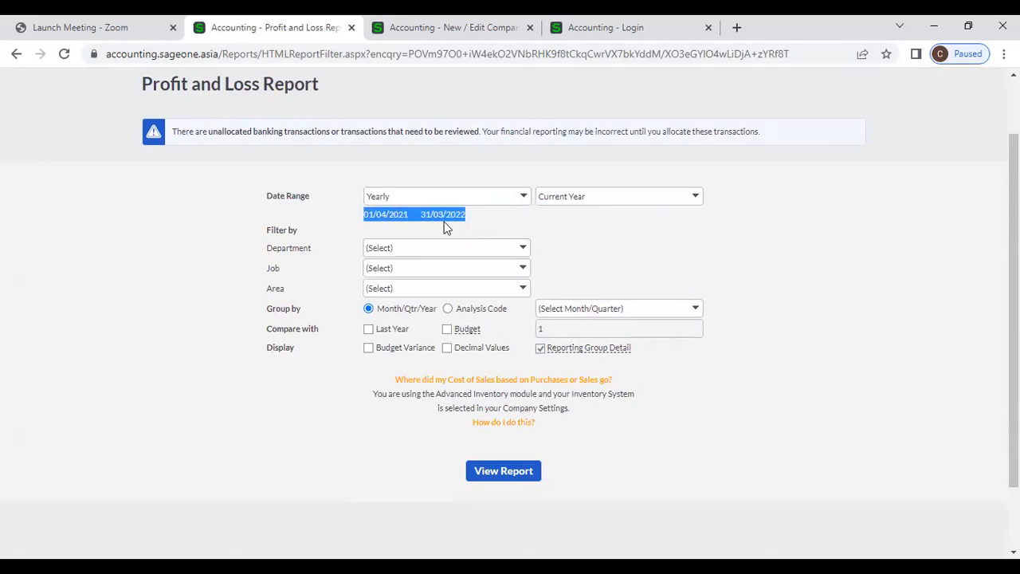
# Step: Compare the report's yearly date range with the current financial year marked in Company Settings
pyautogui.click(422, 27)
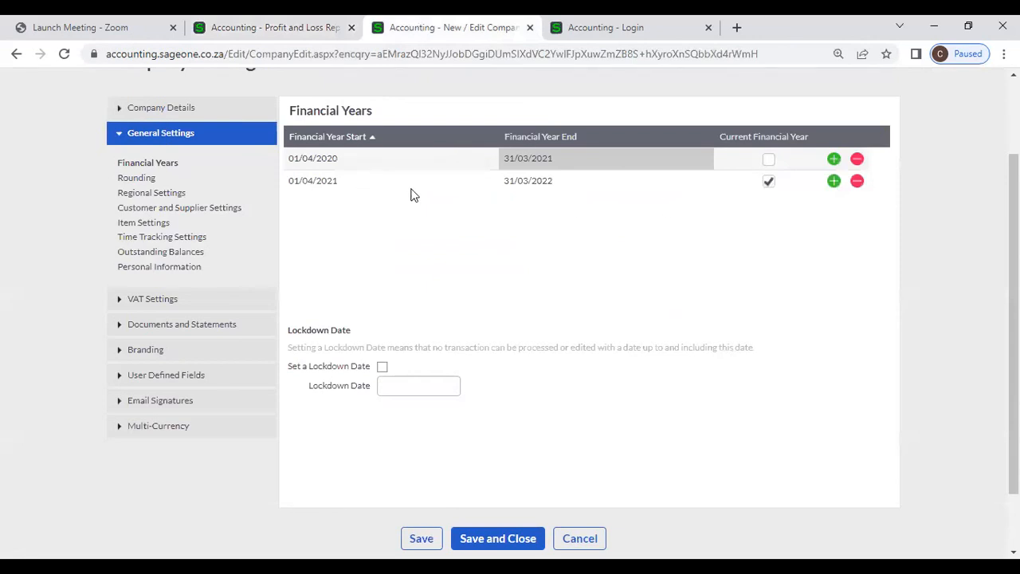
pyautogui.click(273, 29)
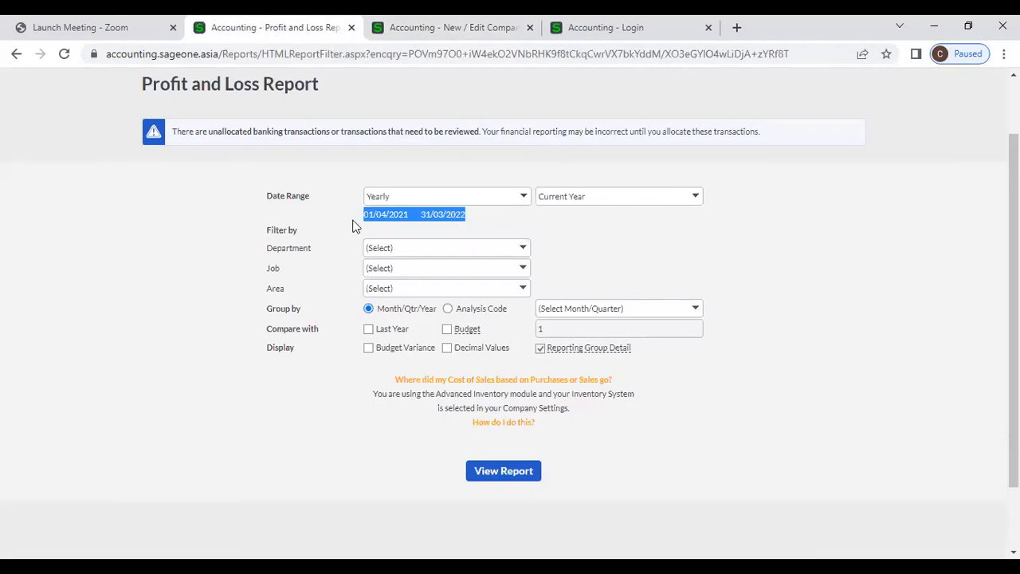
pyautogui.click(416, 28)
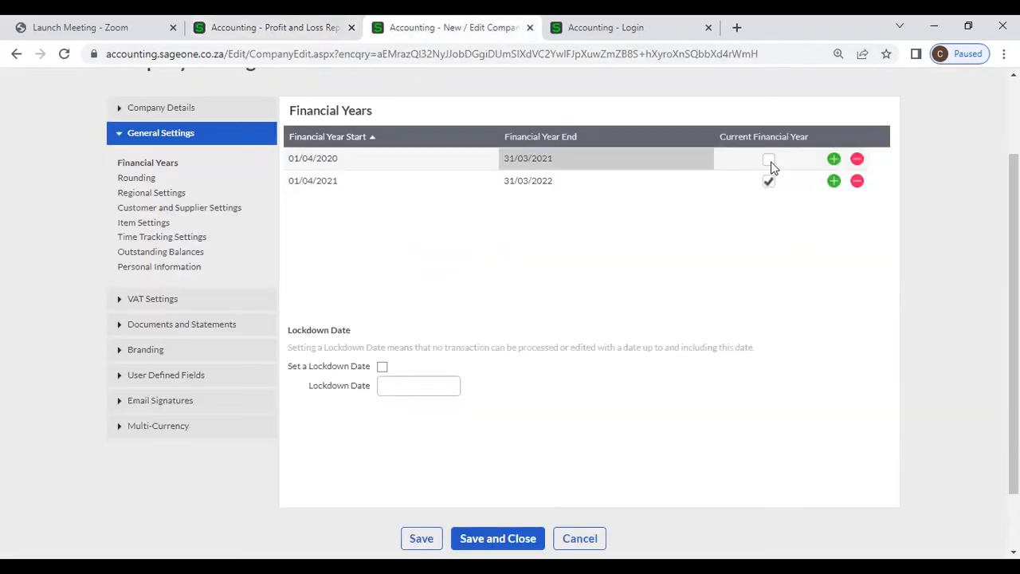
pyautogui.click(308, 27)
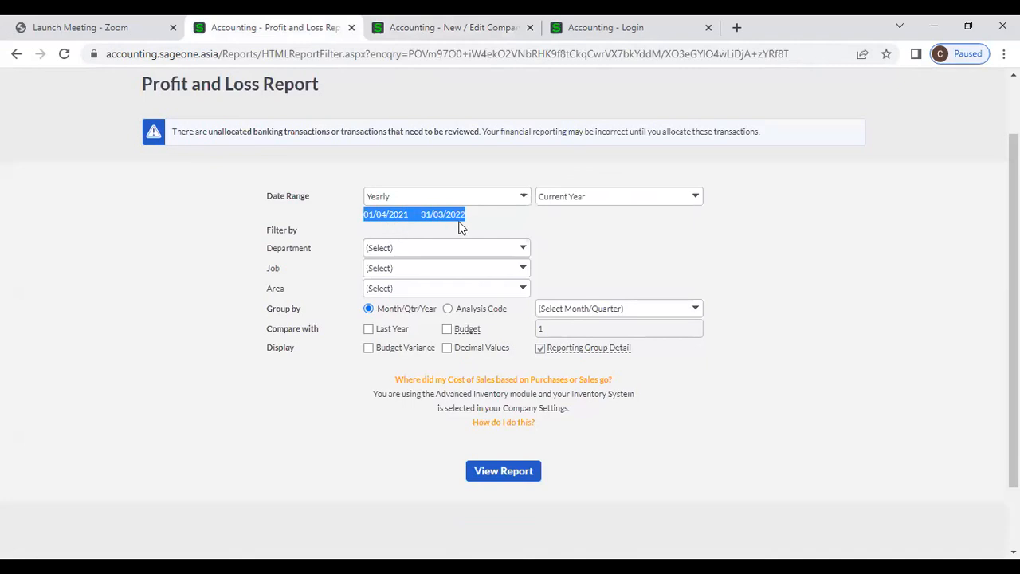
# Step: Return to the Company Settings and enable a lockdown date of 31/03/2021
pyautogui.click(448, 28)
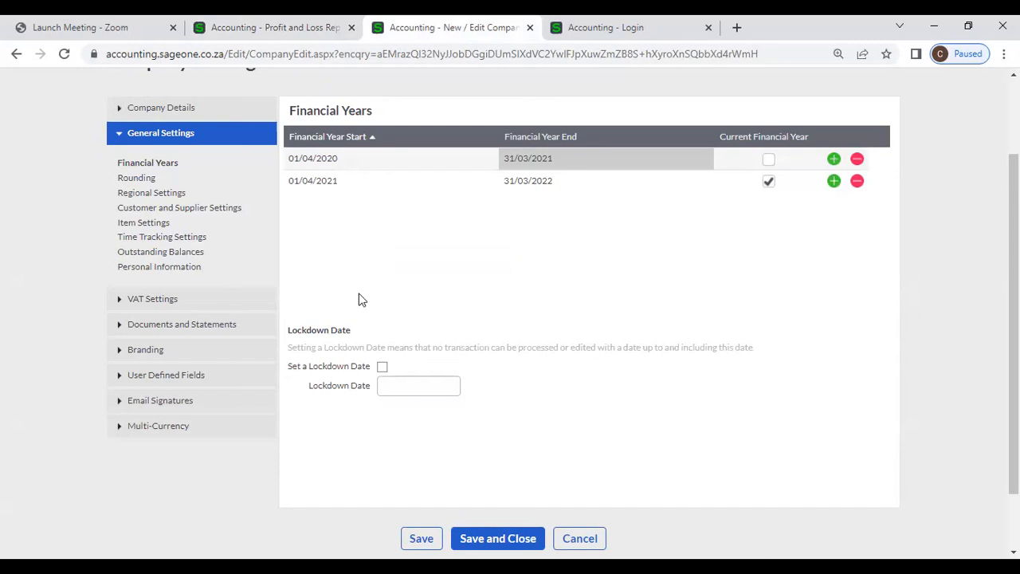
pyautogui.scroll(-1, 359, 298)
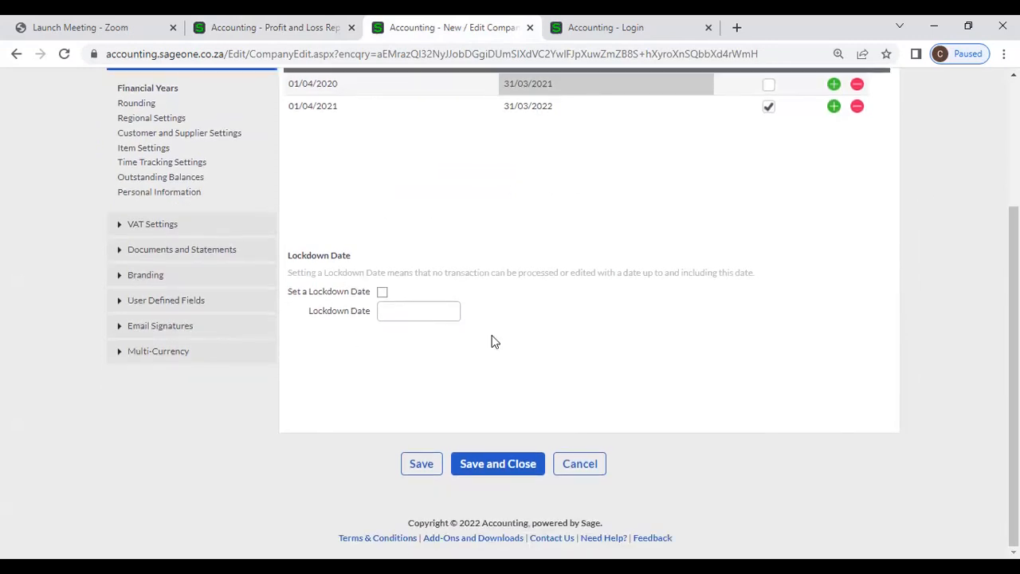
pyautogui.scroll(1, 489, 339)
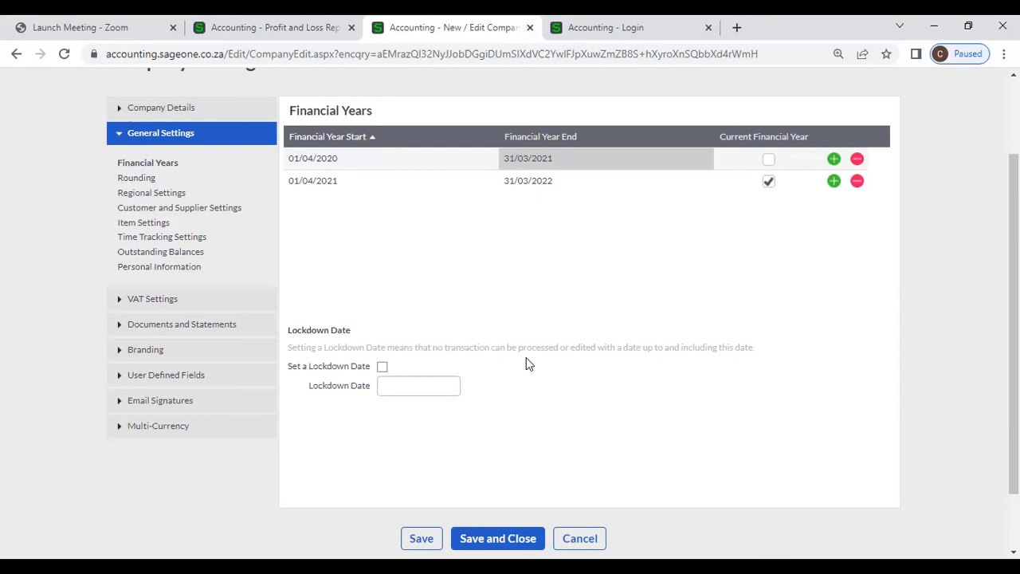
pyautogui.click(383, 368)
pyautogui.click(423, 392)
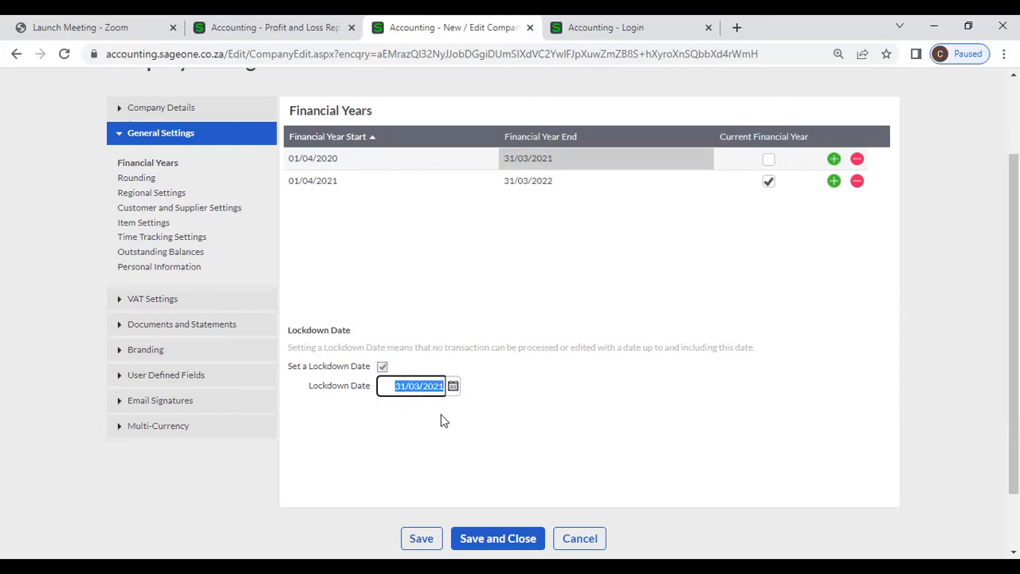
pyautogui.click(436, 443)
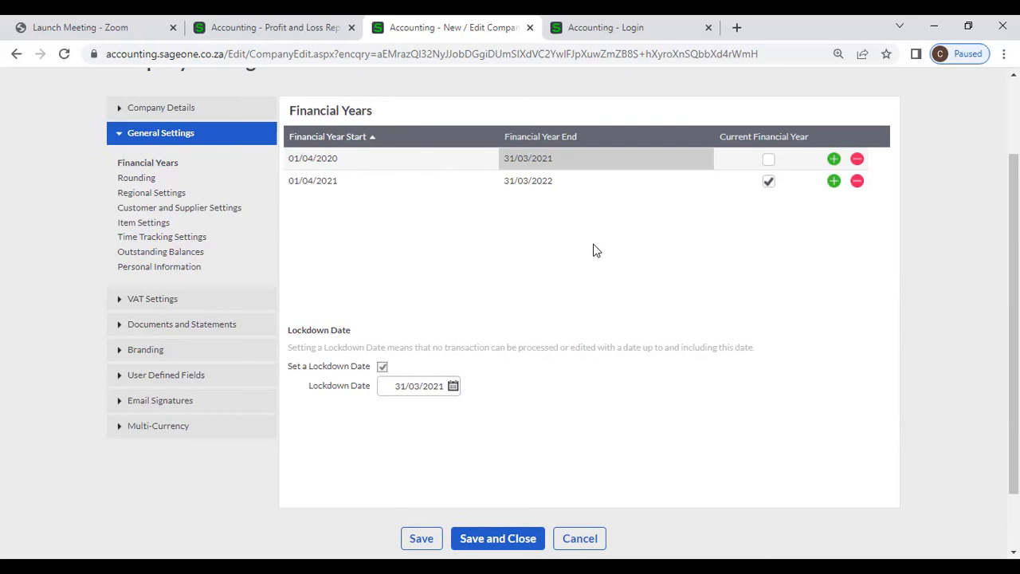
# Step: Show the end date of the second financial year as an editable field and leave it as is
pyautogui.scroll(2, 592, 246)
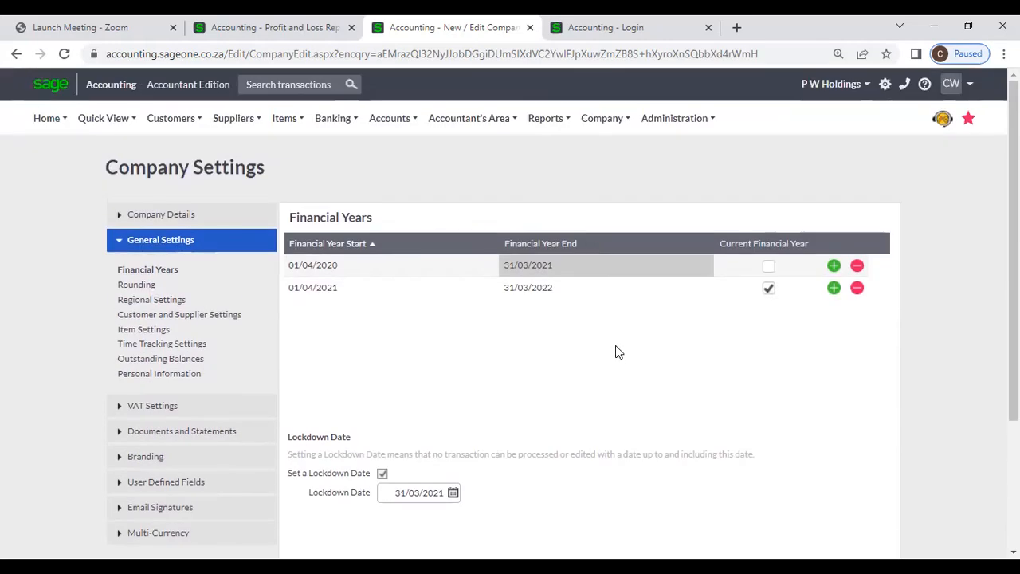
pyautogui.click(549, 292)
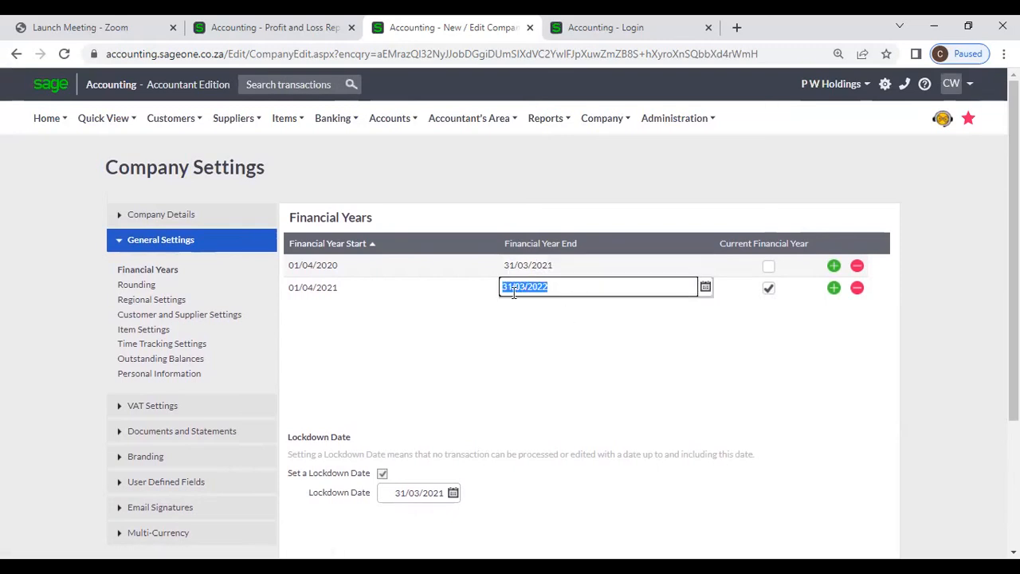
pyautogui.click(584, 346)
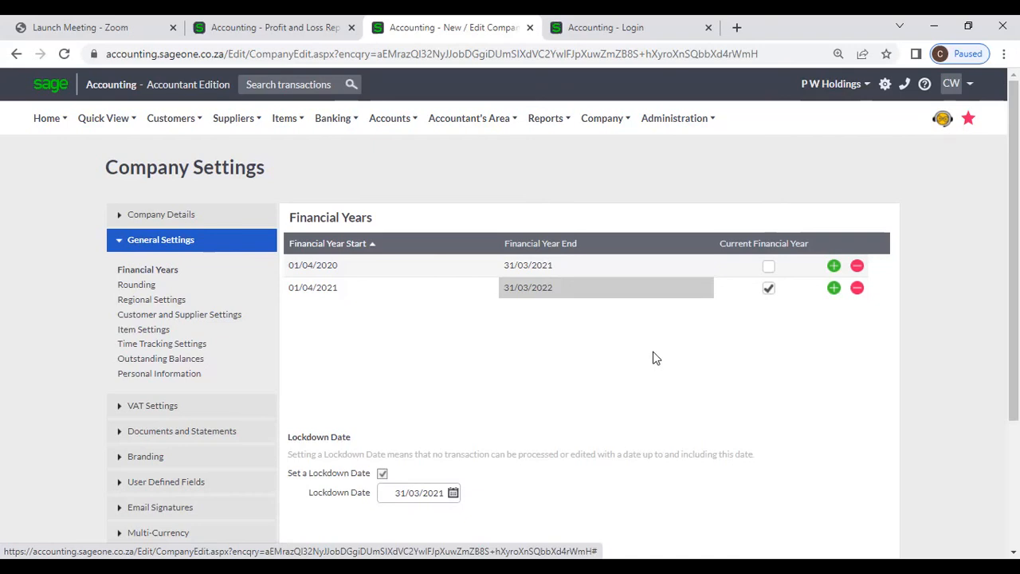
# Step: Demonstrate adding and deleting the financial year 01/04/2022 to 31/03/2023, twice in a row
pyautogui.click(833, 290)
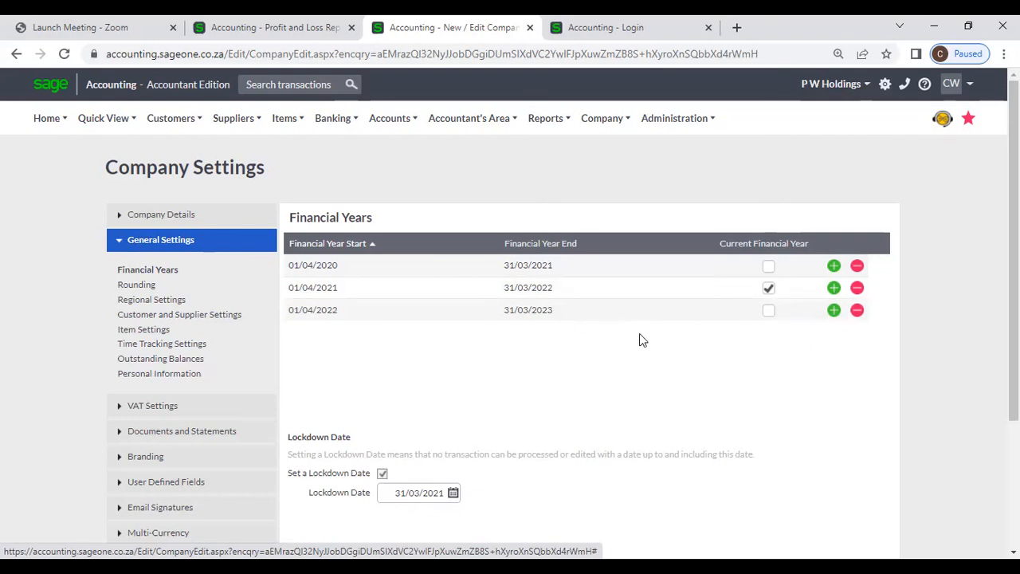
pyautogui.click(856, 310)
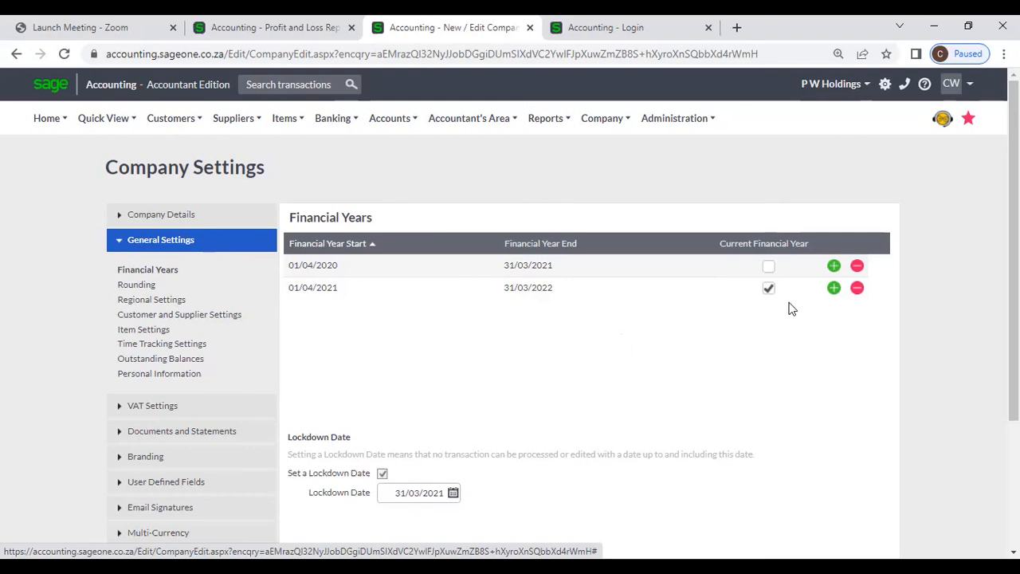
pyautogui.click(833, 288)
pyautogui.click(856, 311)
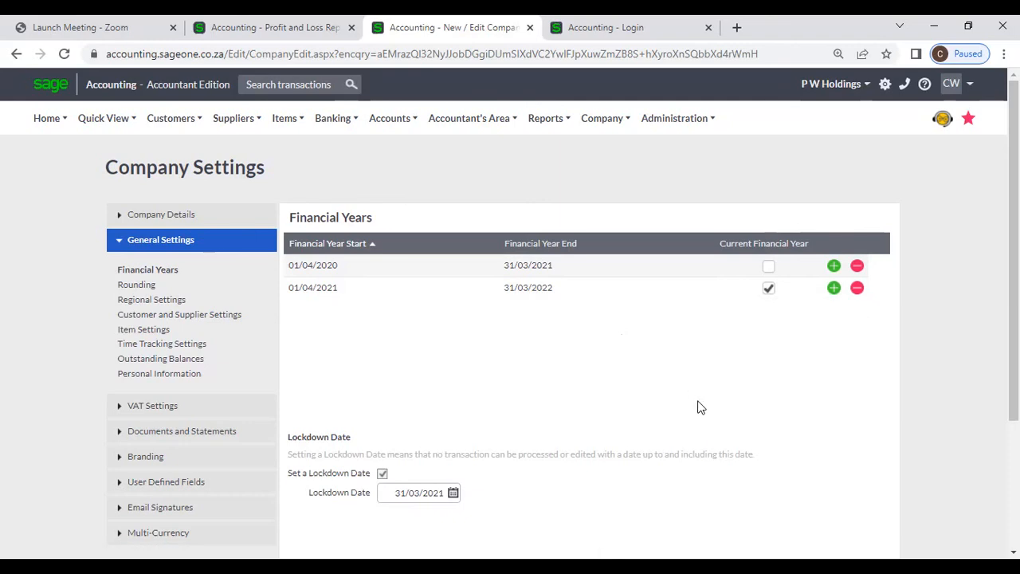
# Step: Show the current year's end date as editable, and add and delete the financial year 01/04/2022 to 31/03/2023 once more
pyautogui.click(546, 287)
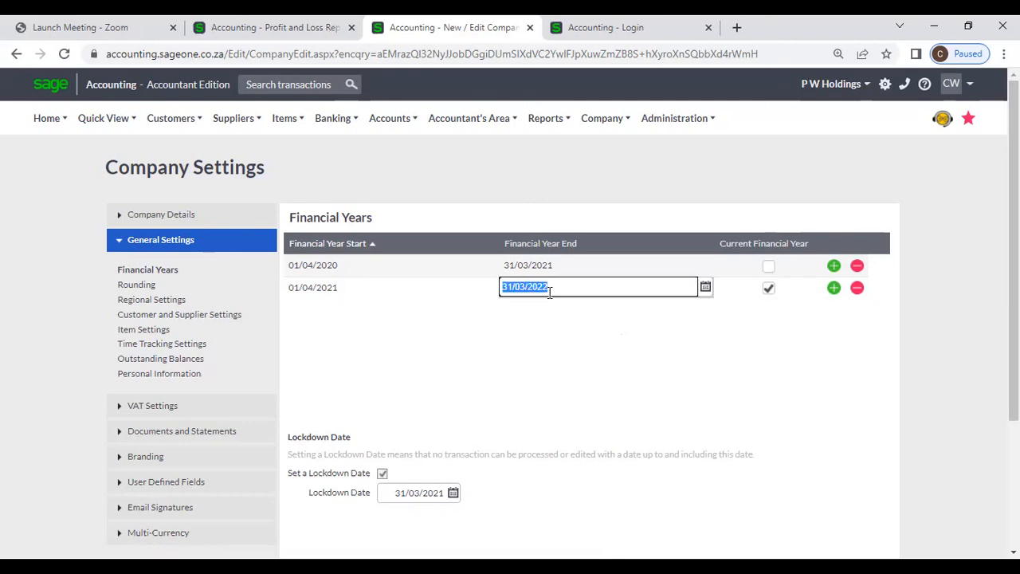
pyautogui.click(560, 353)
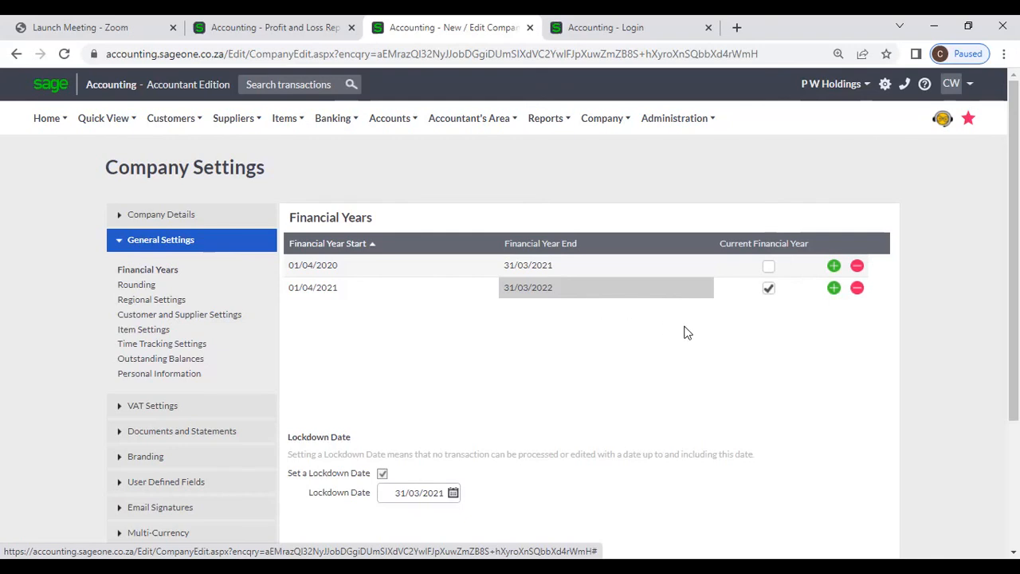
pyautogui.click(834, 288)
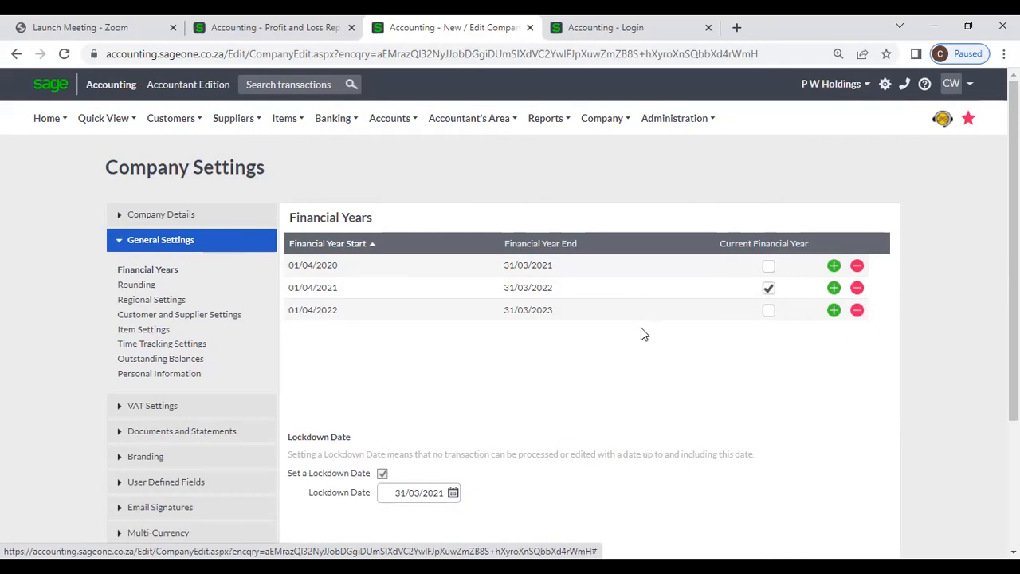
pyautogui.click(856, 310)
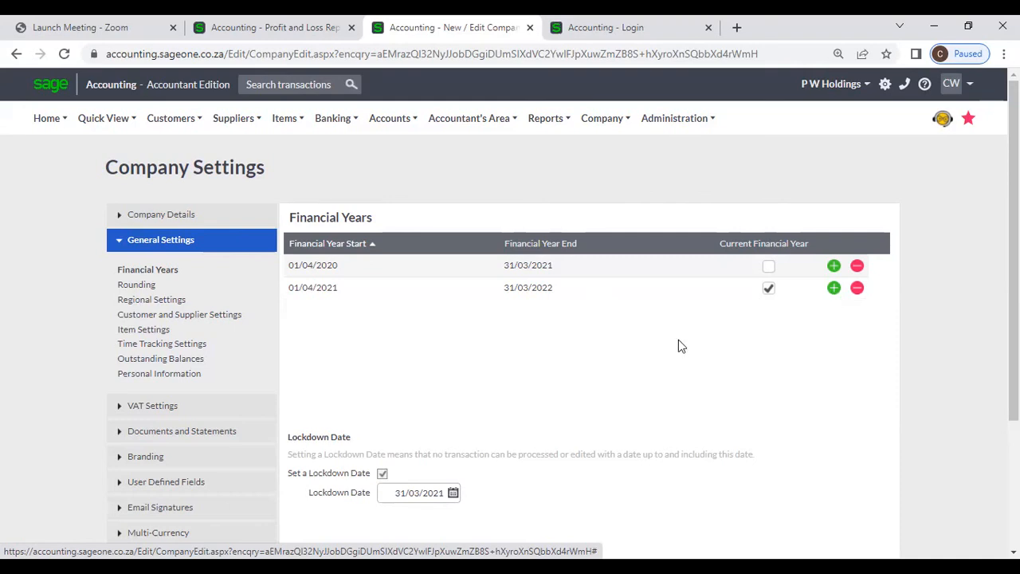
pyautogui.scroll(-1, 678, 345)
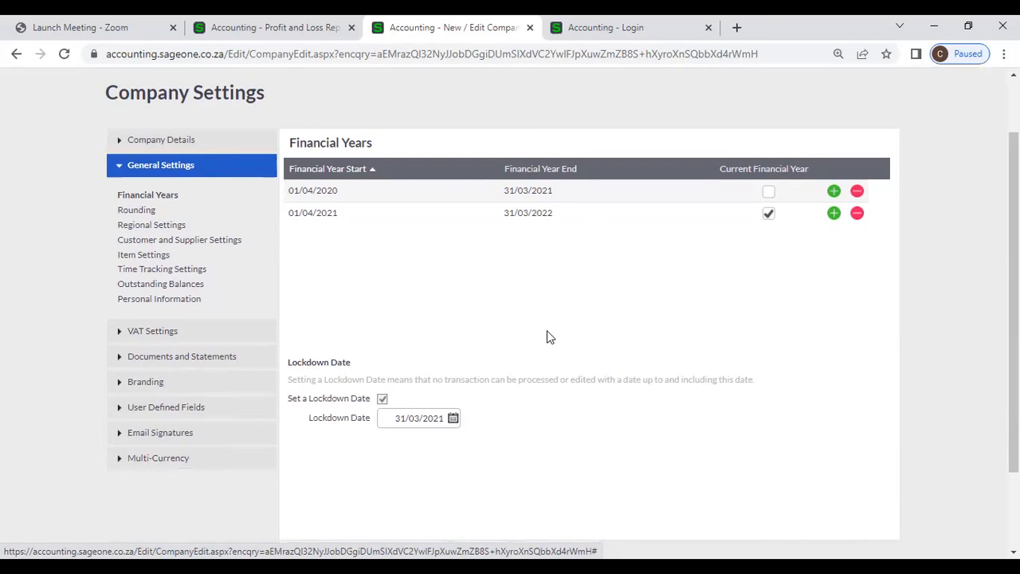
pyautogui.scroll(1, 547, 337)
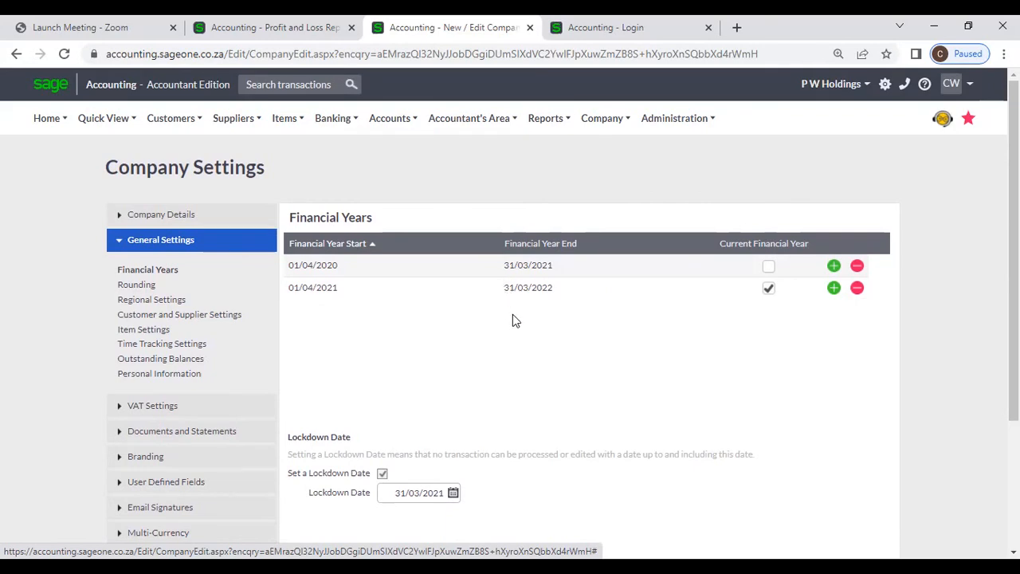
# Step: Check the financial years and the lockdown date in the Company Settings and save them
pyautogui.scroll(-1, 512, 319)
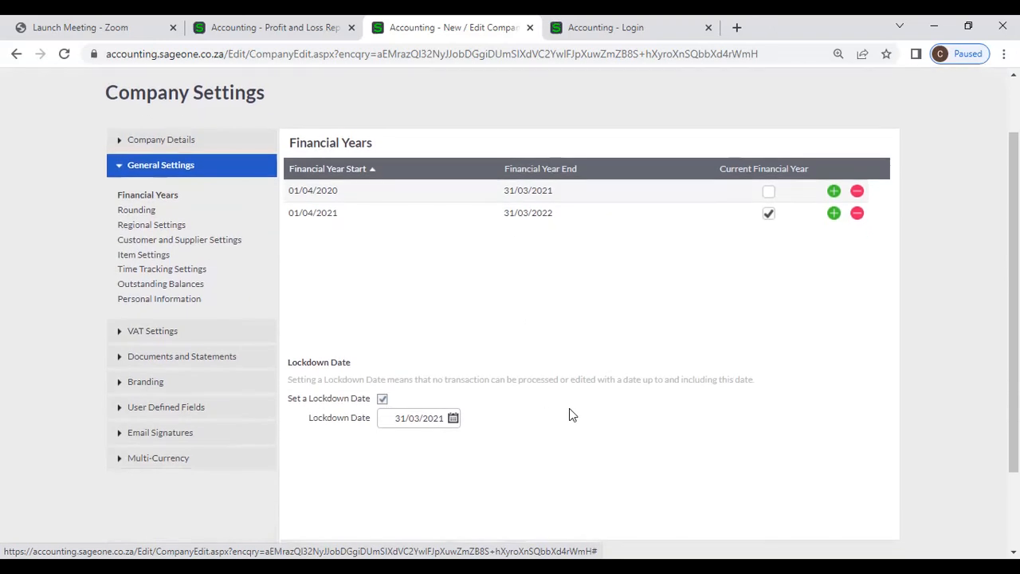
pyautogui.scroll(-1, 570, 414)
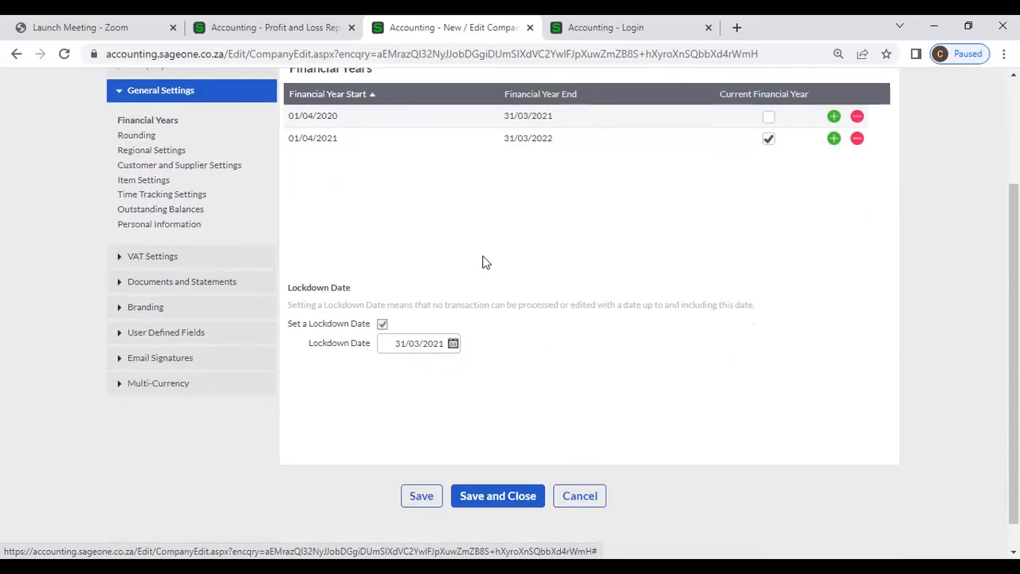
pyautogui.click(422, 494)
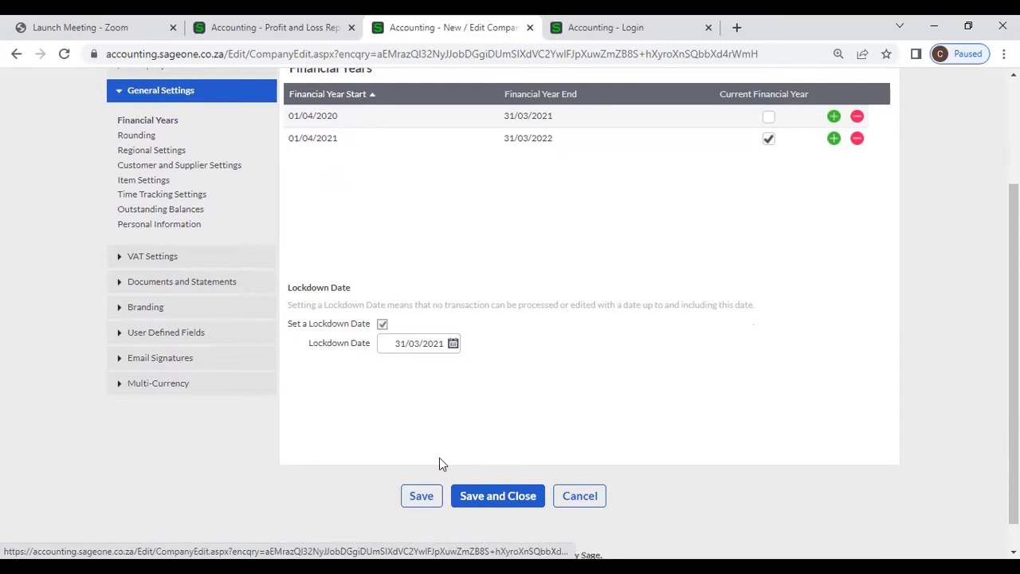
pyautogui.scroll(1, 579, 407)
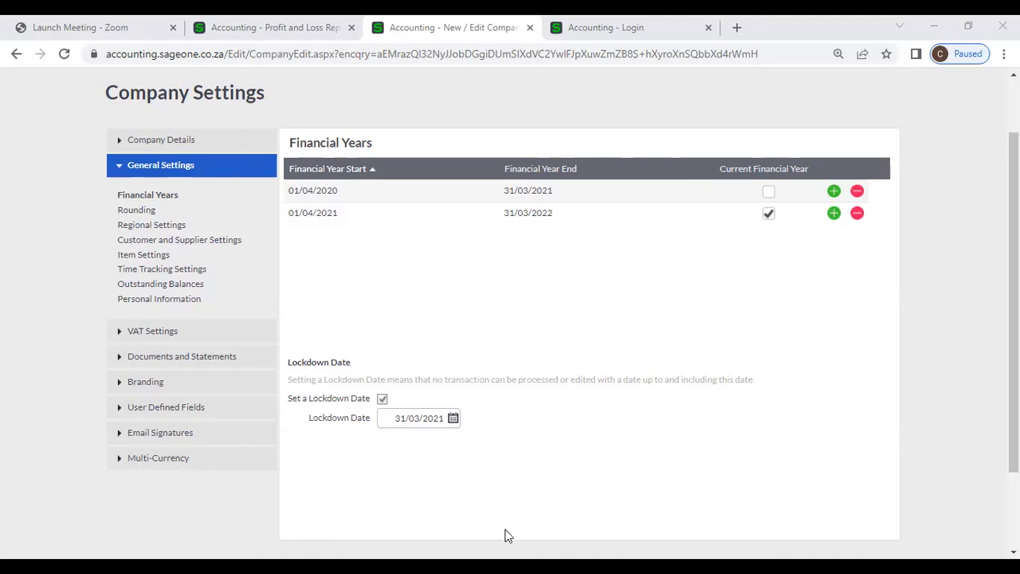
pyautogui.click(226, 398)
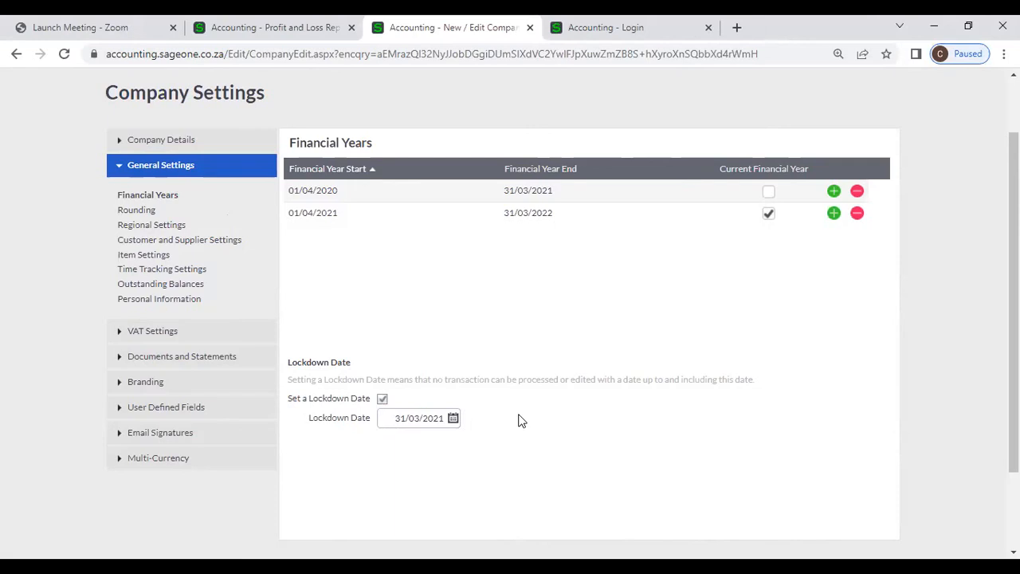
pyautogui.scroll(-2, 518, 421)
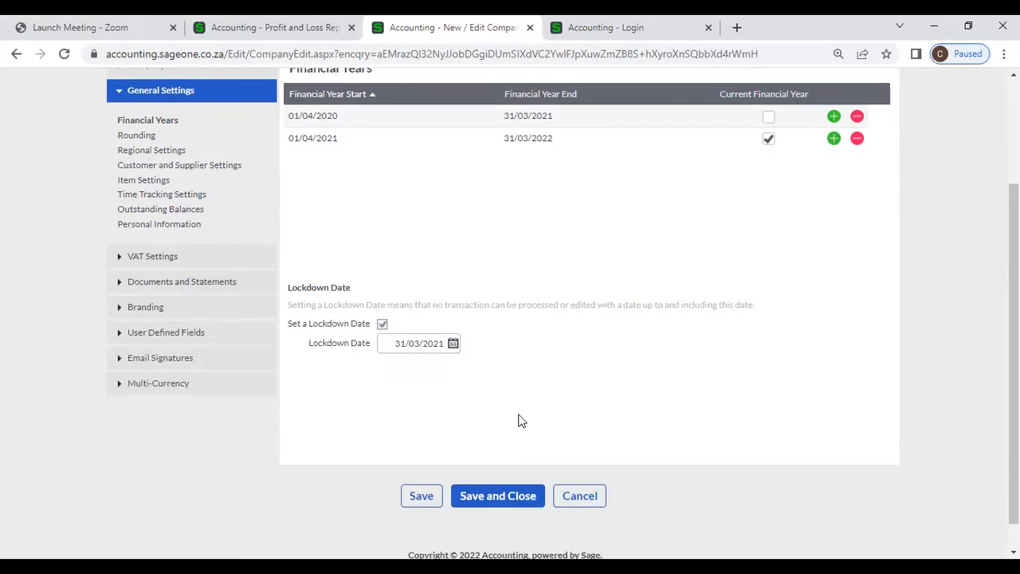
# Step: Open the Rounding settings and show the available rounding types, keeping No Rounding selected
pyautogui.click(137, 136)
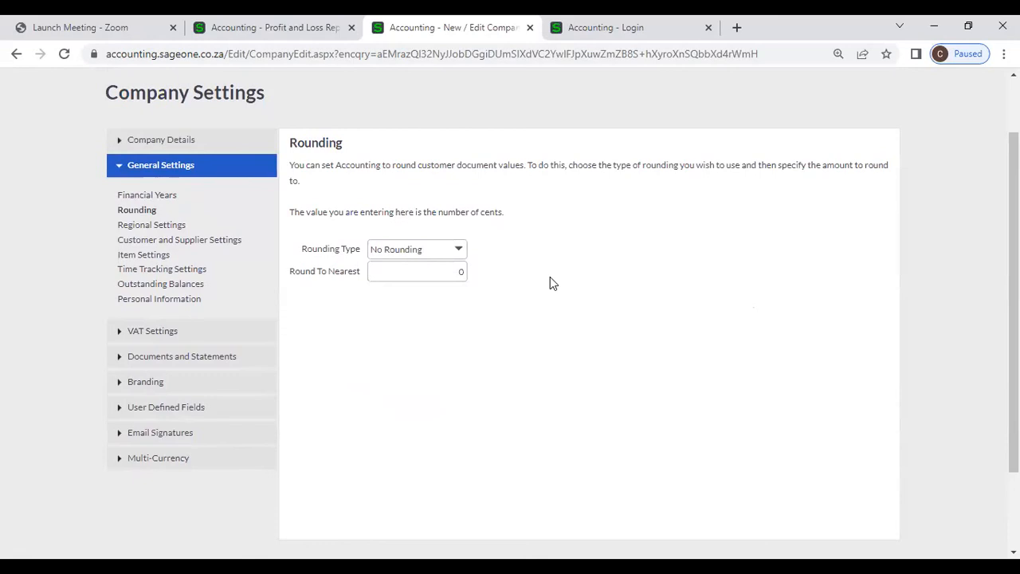
pyautogui.click(459, 250)
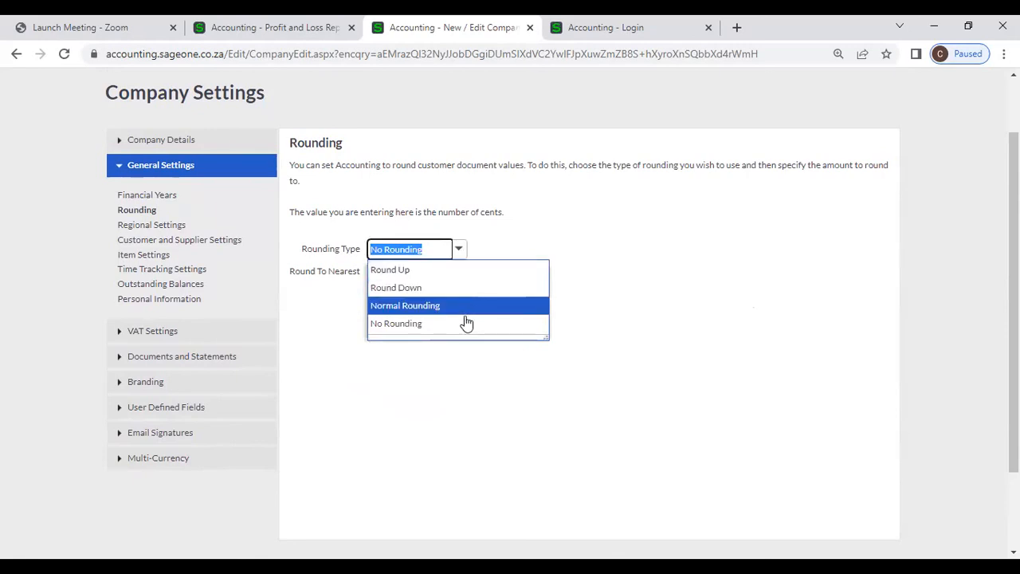
pyautogui.click(525, 239)
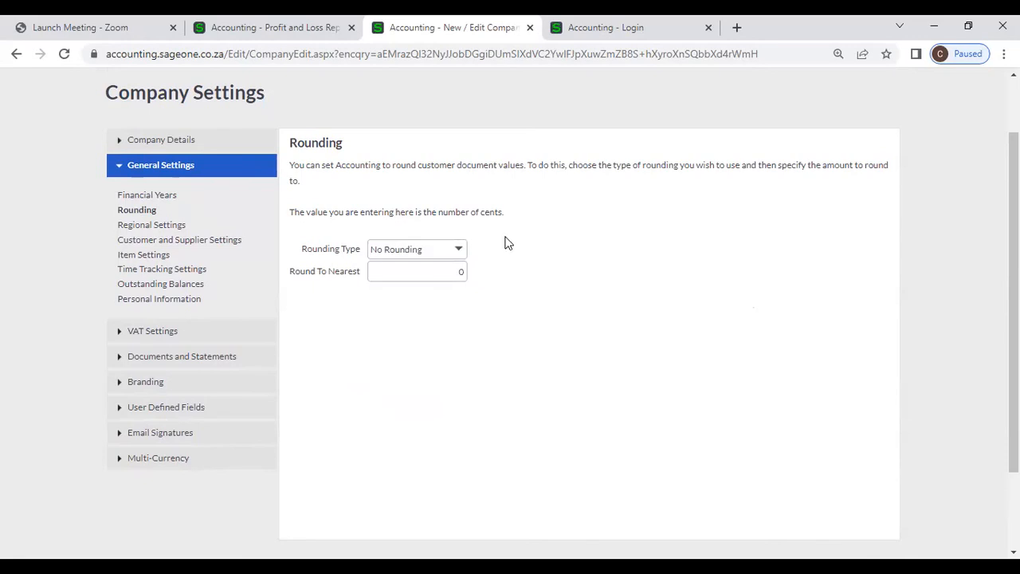
pyautogui.click(460, 250)
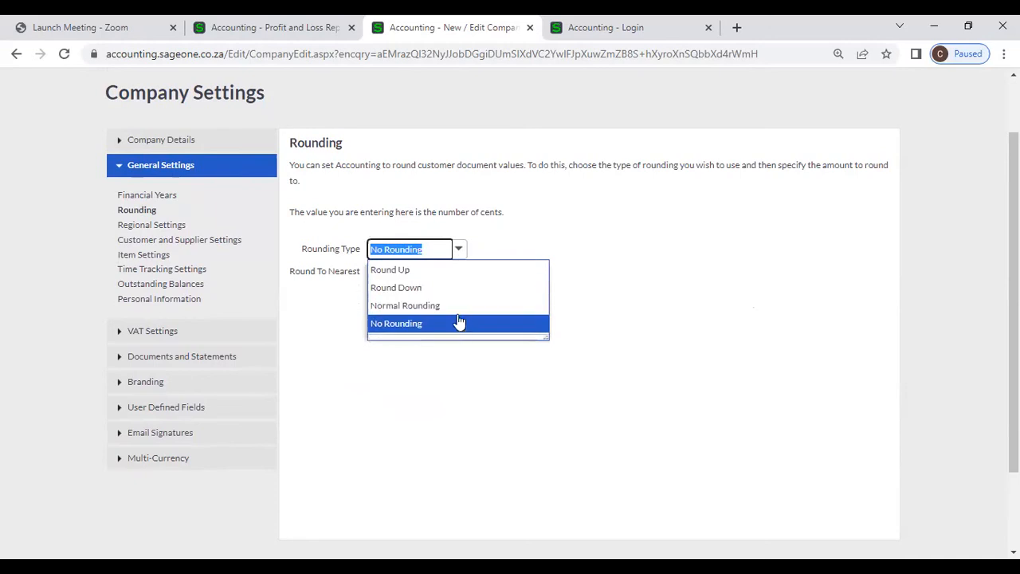
pyautogui.click(541, 215)
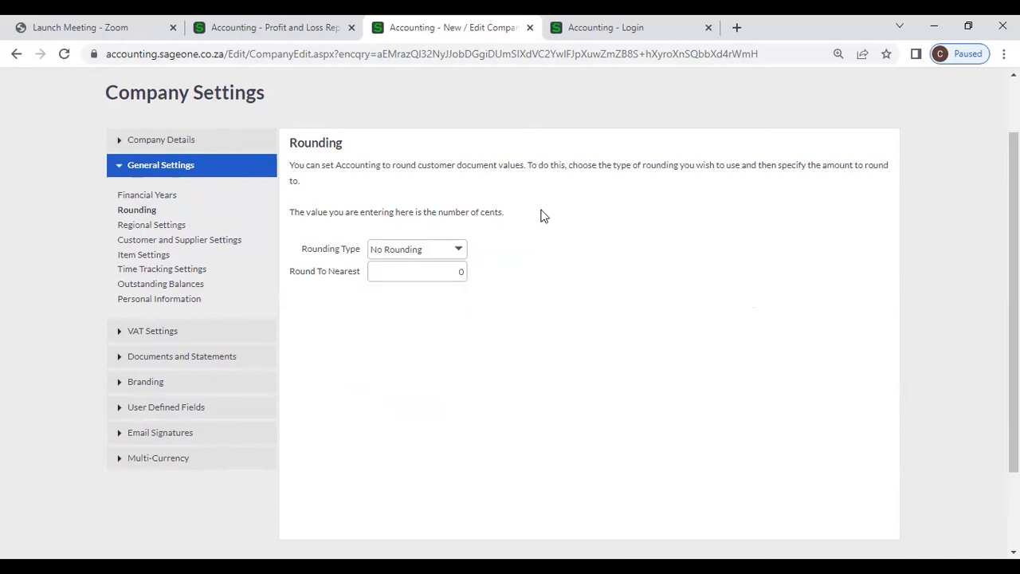
# Step: Set the rounding type to Round Up and the value to round to nearest to 50 cents
pyautogui.click(459, 249)
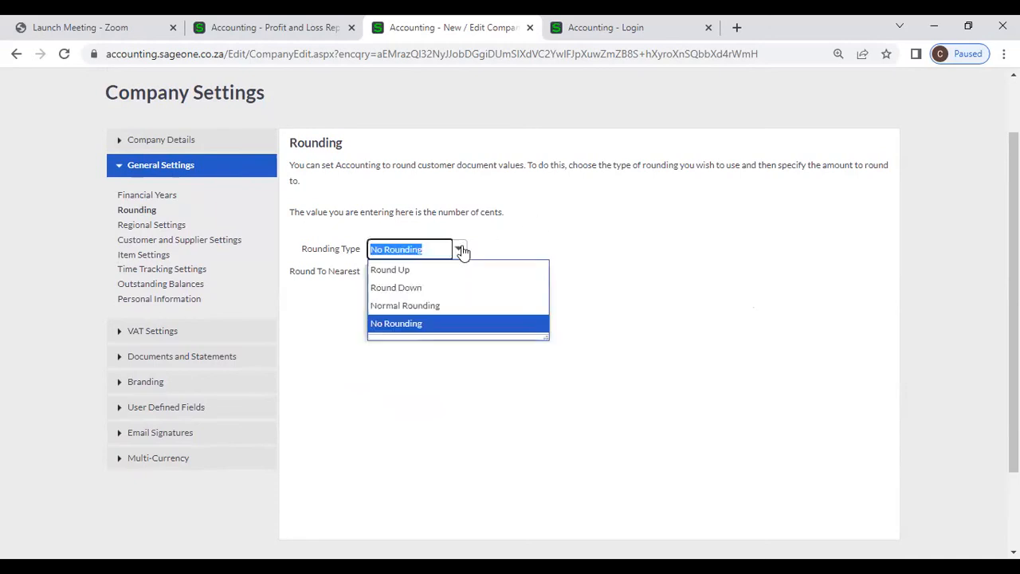
pyautogui.click(455, 269)
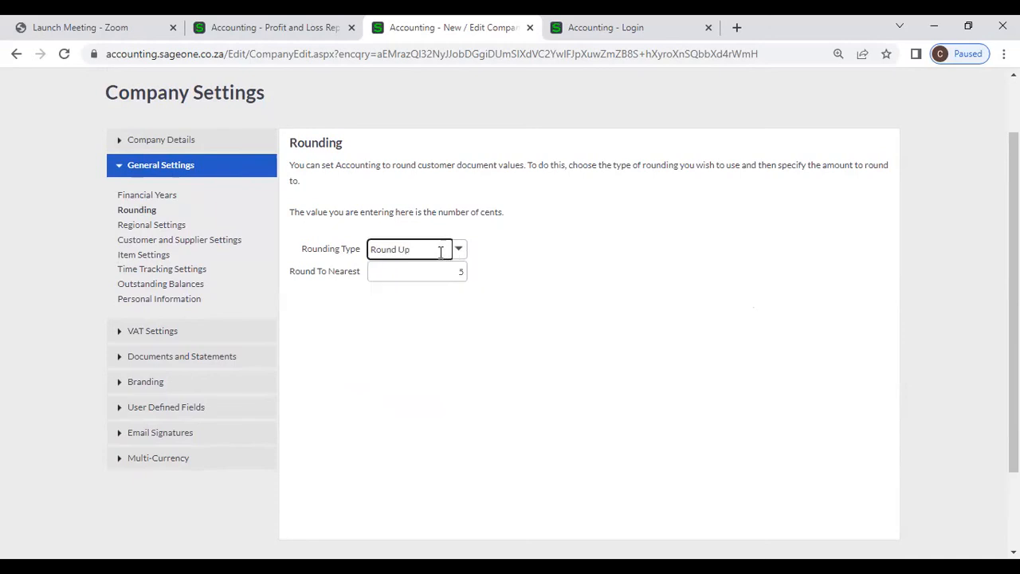
pyautogui.click(523, 250)
pyautogui.click(401, 271)
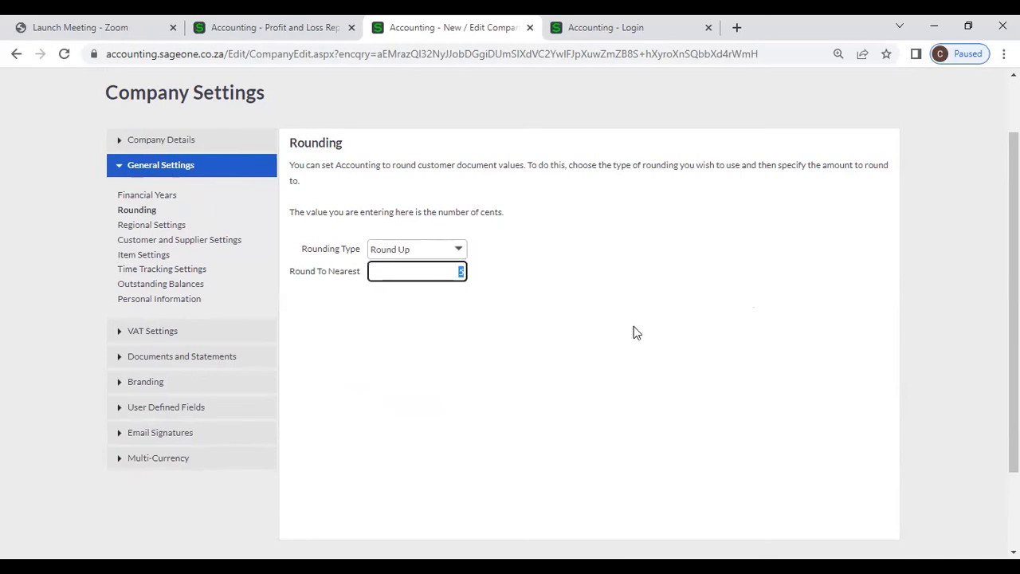
pyautogui.write('50')
pyautogui.click(606, 239)
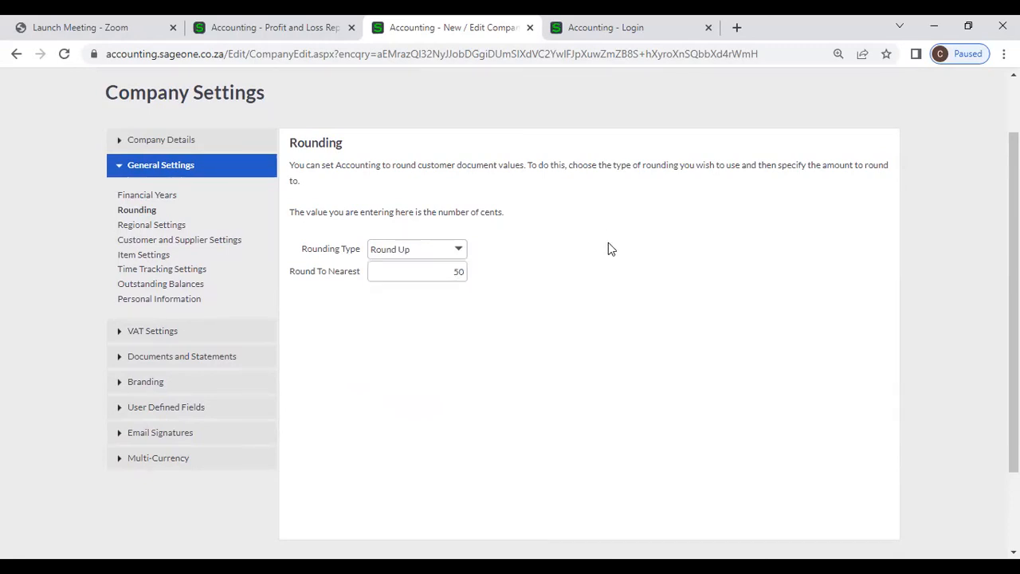
pyautogui.scroll(-1, 580, 262)
pyautogui.scroll(1, 580, 262)
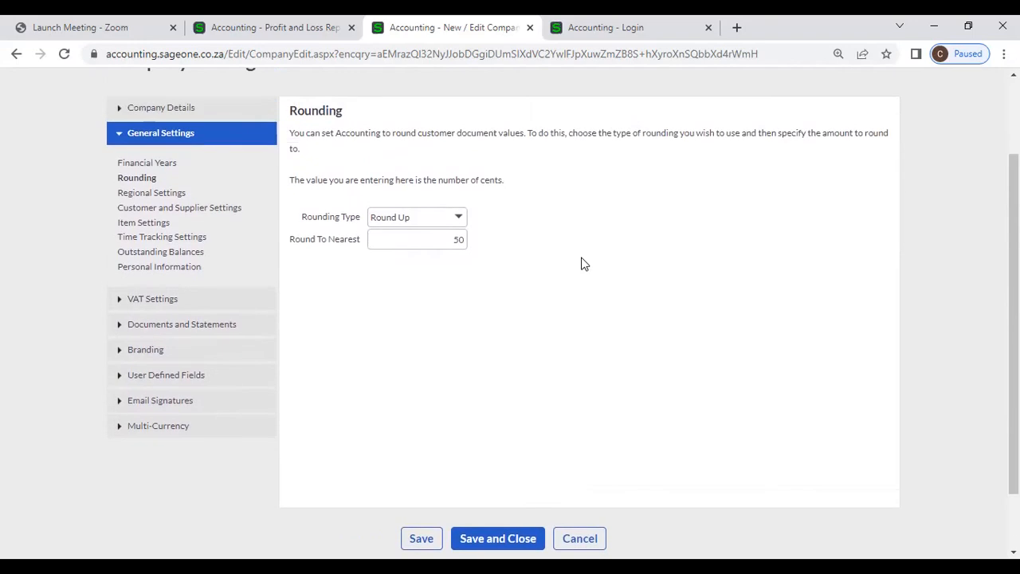
# Step: Set the Round To Nearest value to 10 cents
pyautogui.click(446, 246)
pyautogui.click(533, 246)
pyautogui.click(459, 237)
pyautogui.write('10')
# Step: Show the rounding types again without changing the selection, and reset the Round To Nearest value to 0
pyautogui.click(458, 217)
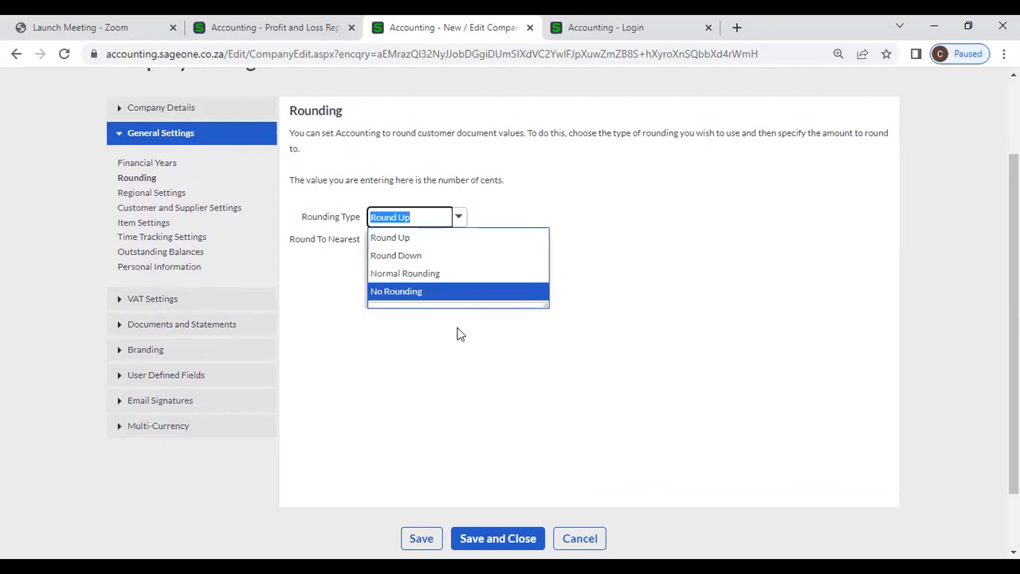
pyautogui.click(452, 323)
pyautogui.click(444, 238)
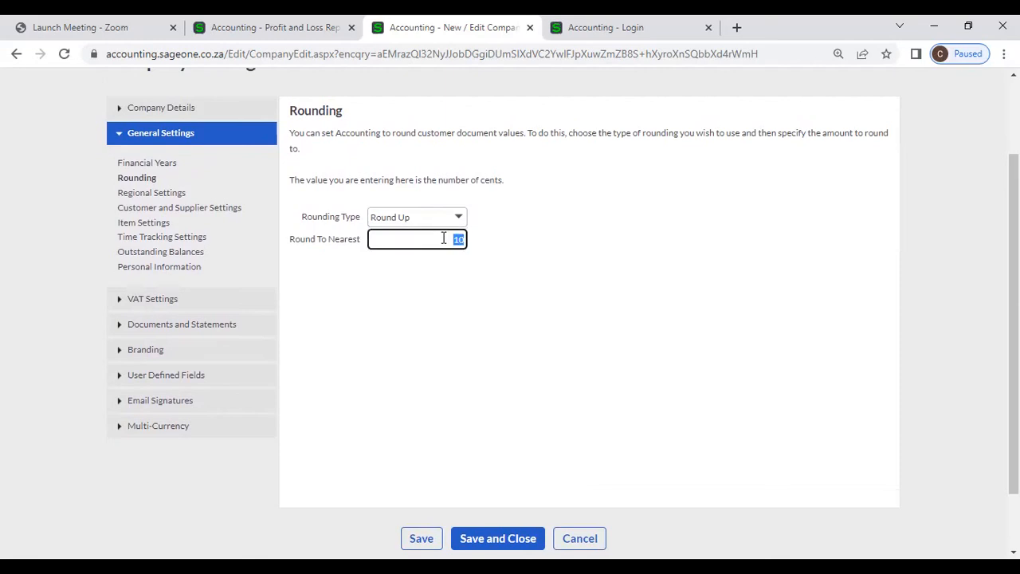
pyautogui.press('BackSpace')
pyautogui.click(678, 348)
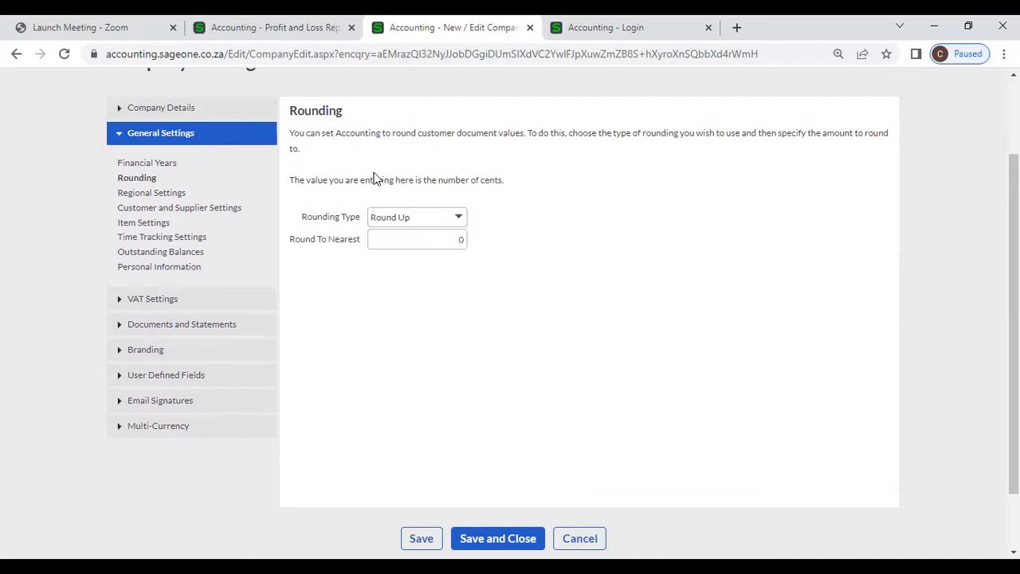
pyautogui.scroll(-2, 391, 274)
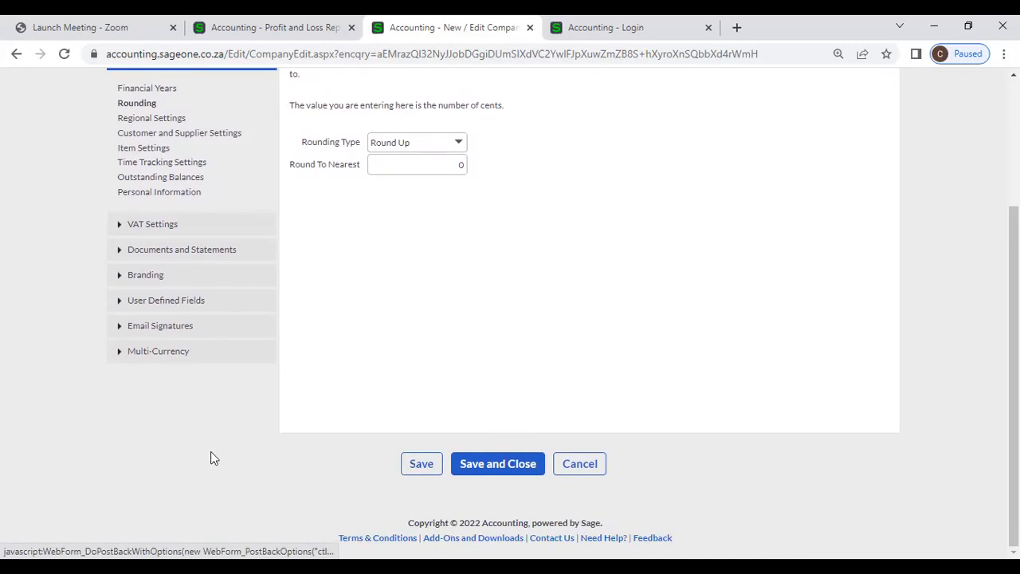
pyautogui.scroll(2, 211, 454)
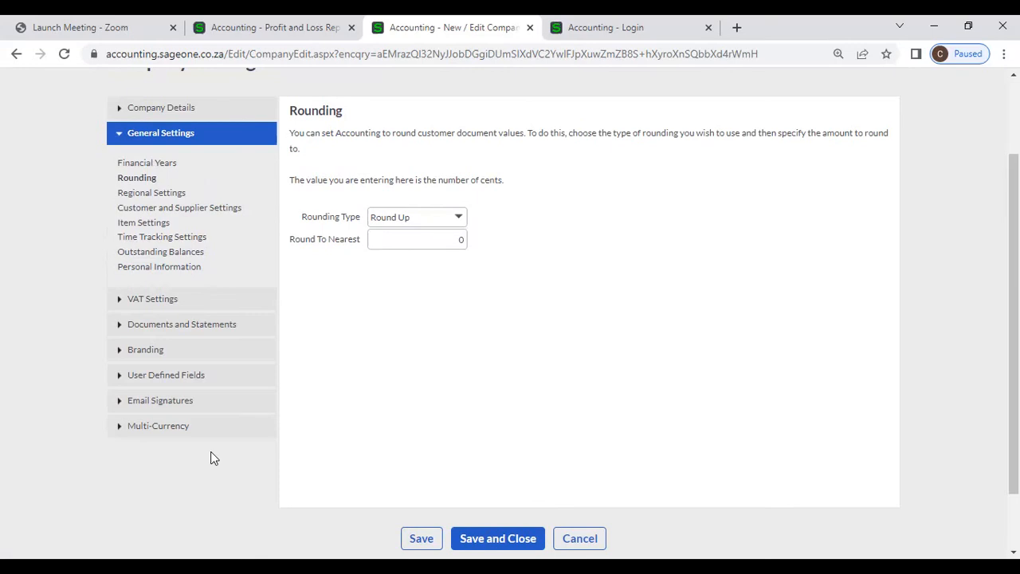
# Step: Close the login page, glance at the Regional Settings and return to the Rounding settings
pyautogui.click(707, 28)
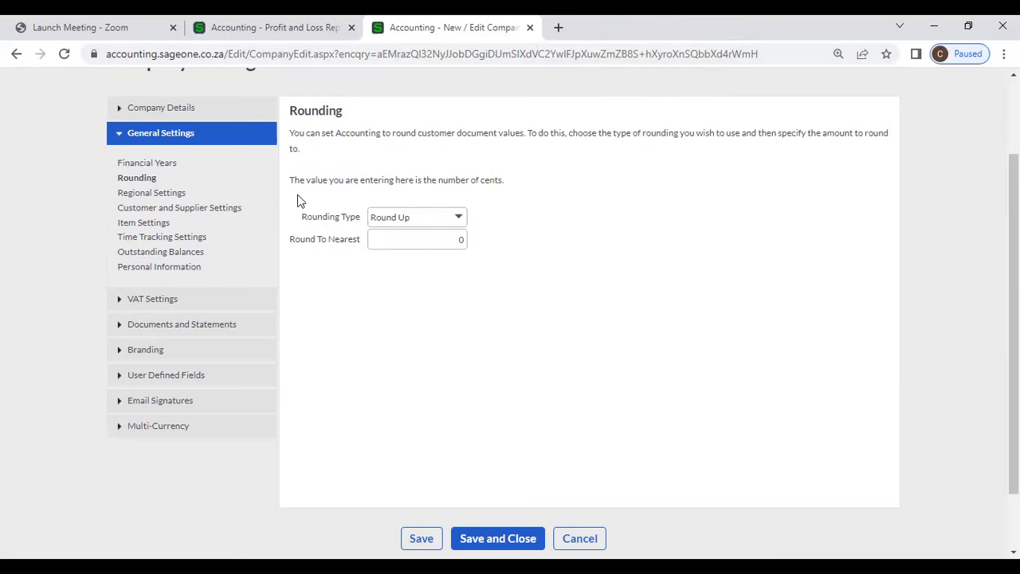
pyautogui.click(159, 198)
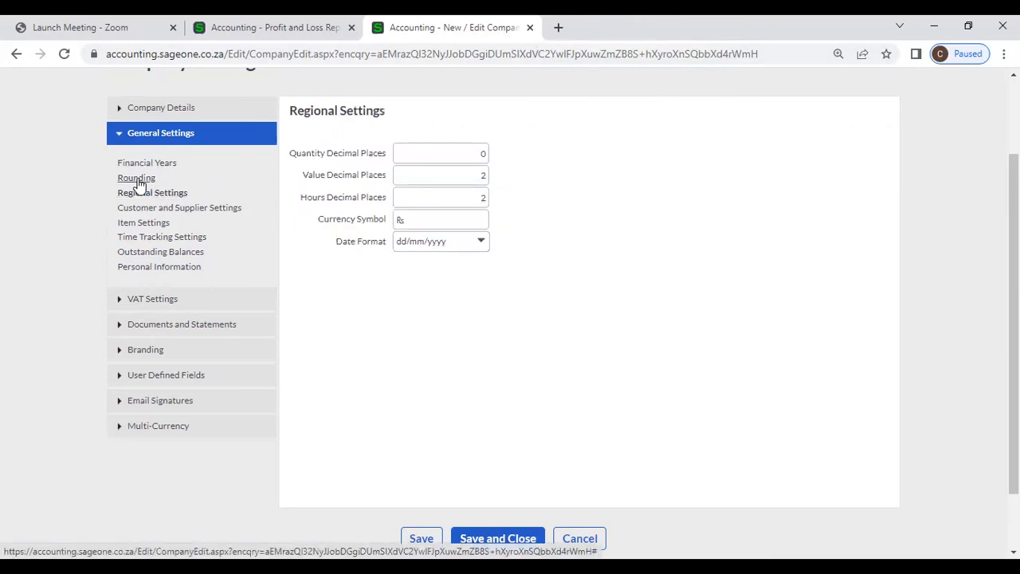
pyautogui.click(138, 182)
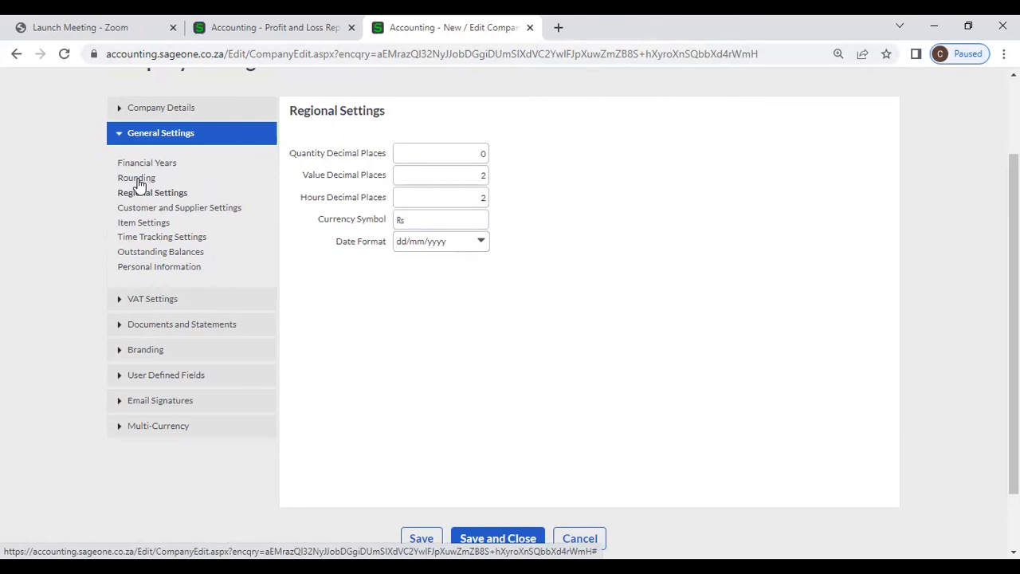
# Step: Duplicate the Company Settings page in a second browser tab, glance back at the original and return to the duplicate
pyautogui.rightClick(447, 25)
pyautogui.click(497, 130)
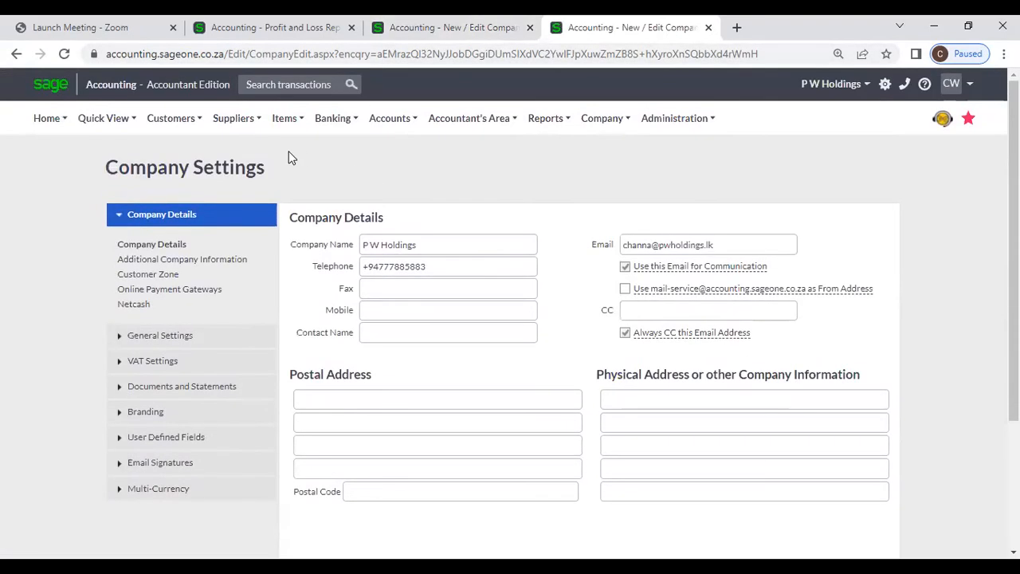
pyautogui.click(426, 33)
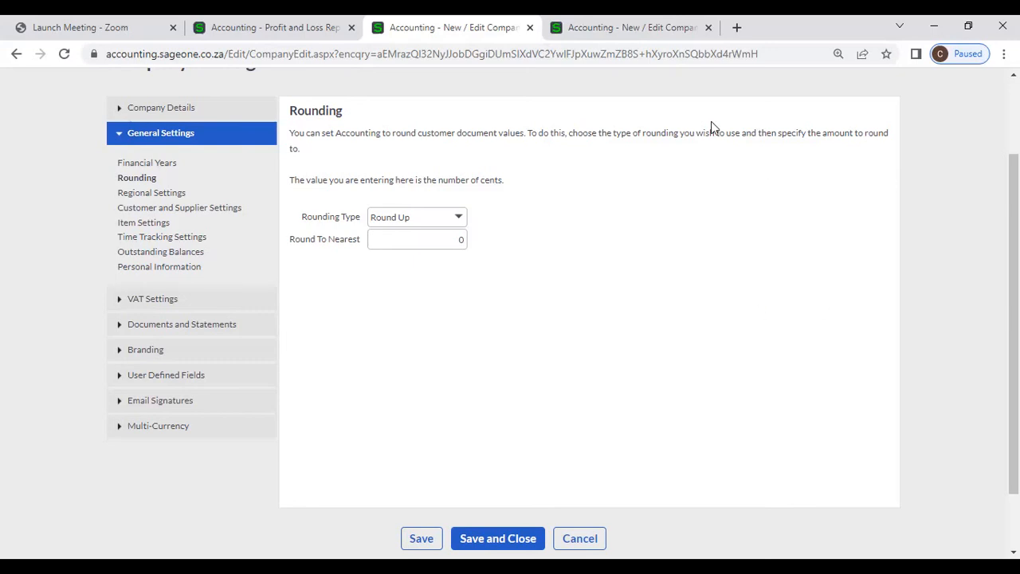
pyautogui.click(637, 27)
# Step: Open My Profile, review the current package's licences and open the package upgrade page
pyautogui.click(668, 120)
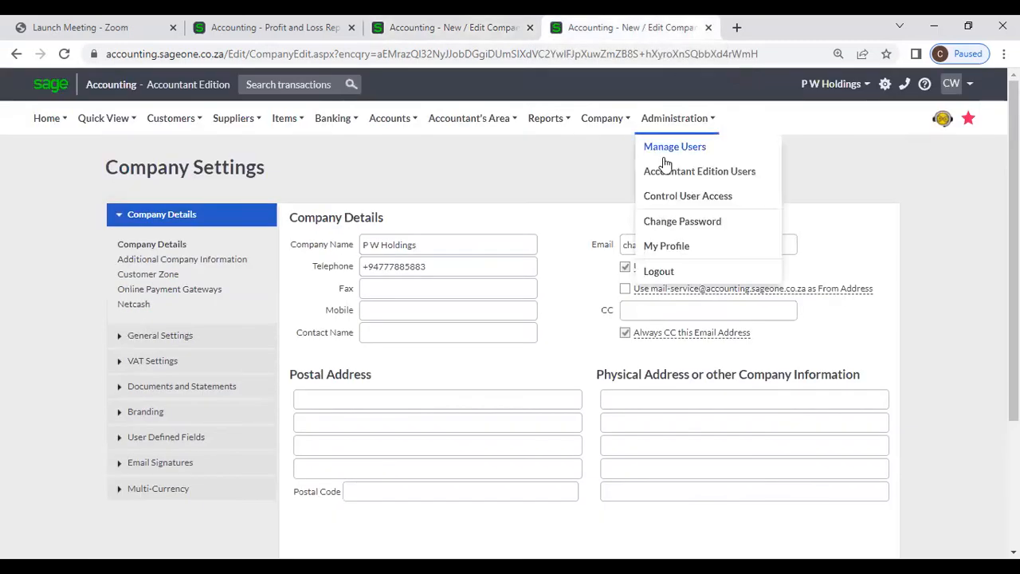
pyautogui.click(664, 246)
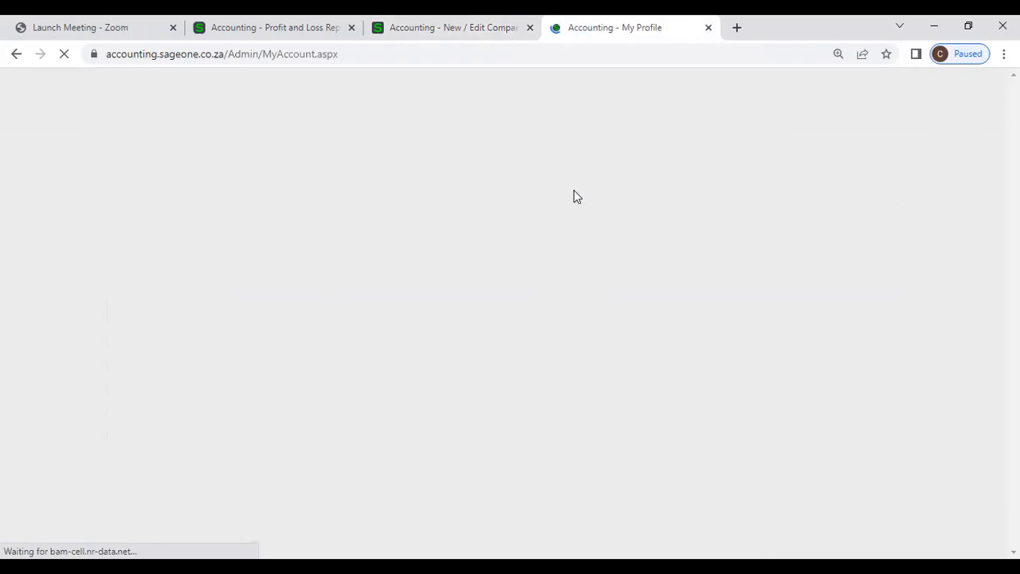
pyautogui.scroll(-3, 521, 292)
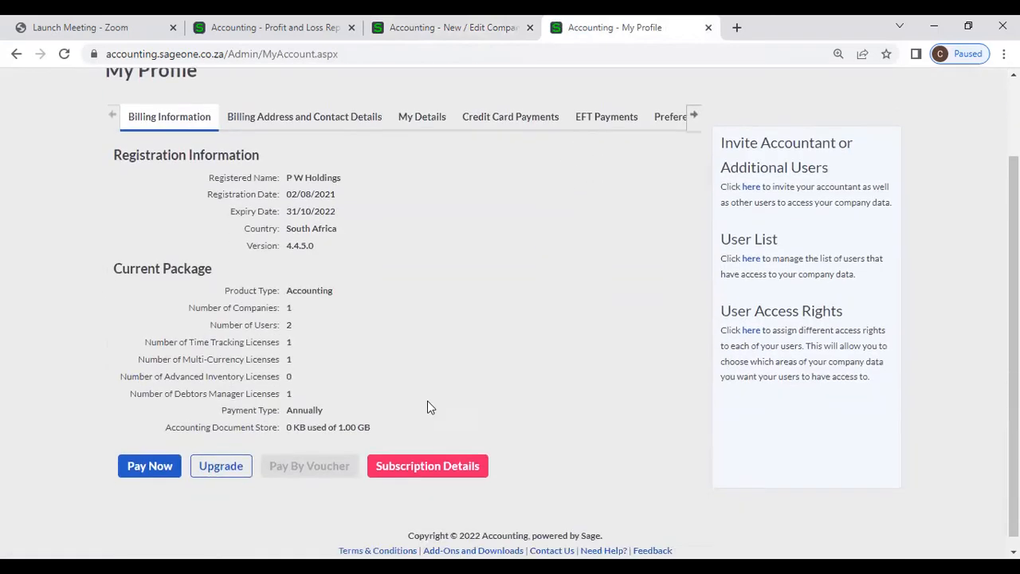
pyautogui.click(202, 454)
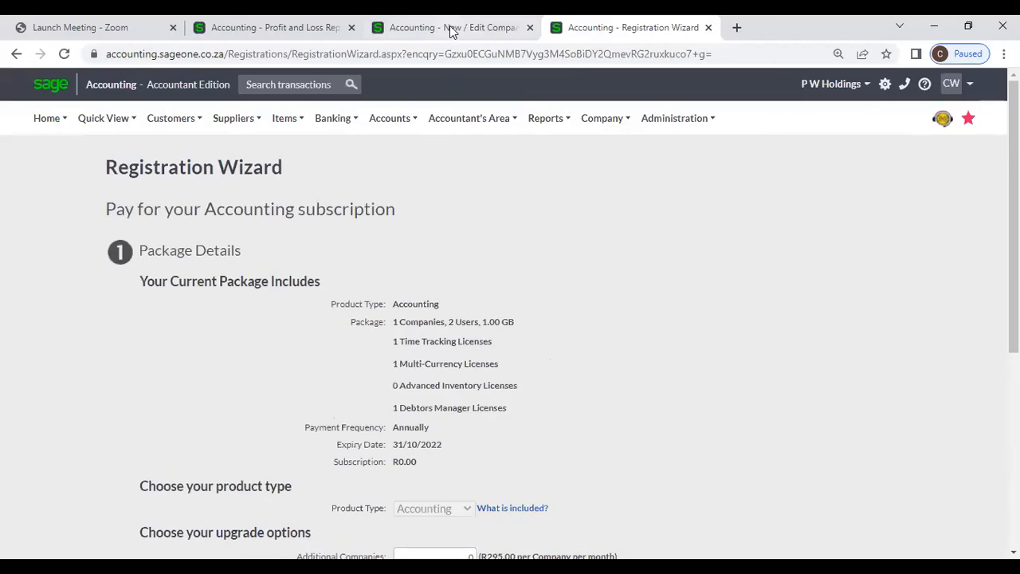
# Step: Close the Registration Wizard page and open the Regional Settings of the company
pyautogui.click(451, 28)
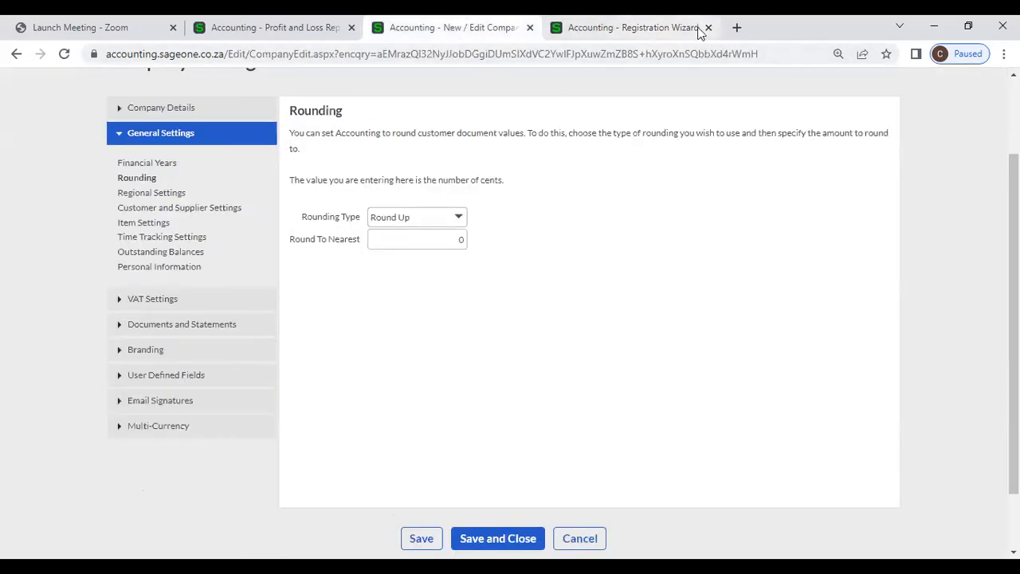
pyautogui.click(707, 28)
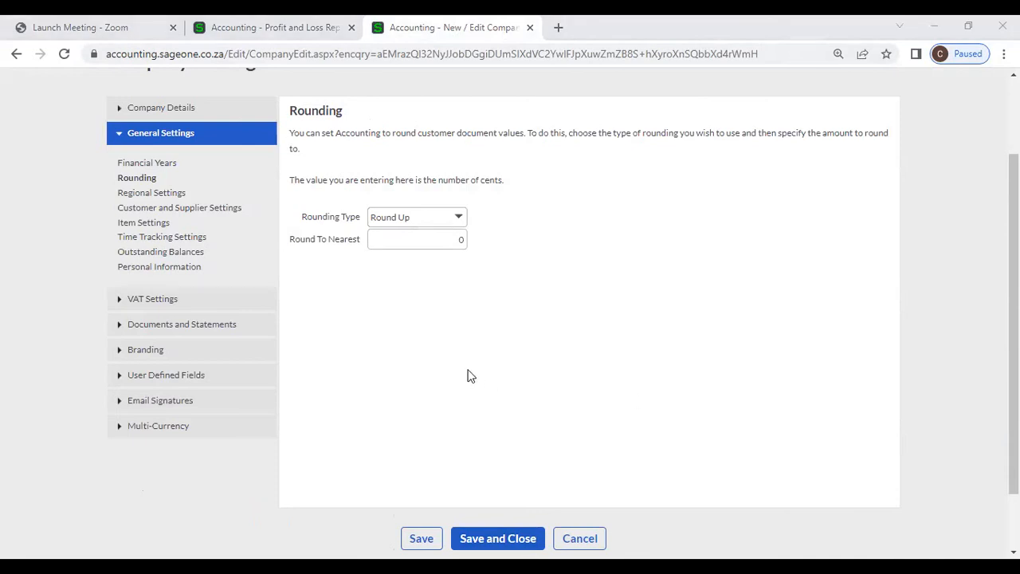
pyautogui.click(169, 197)
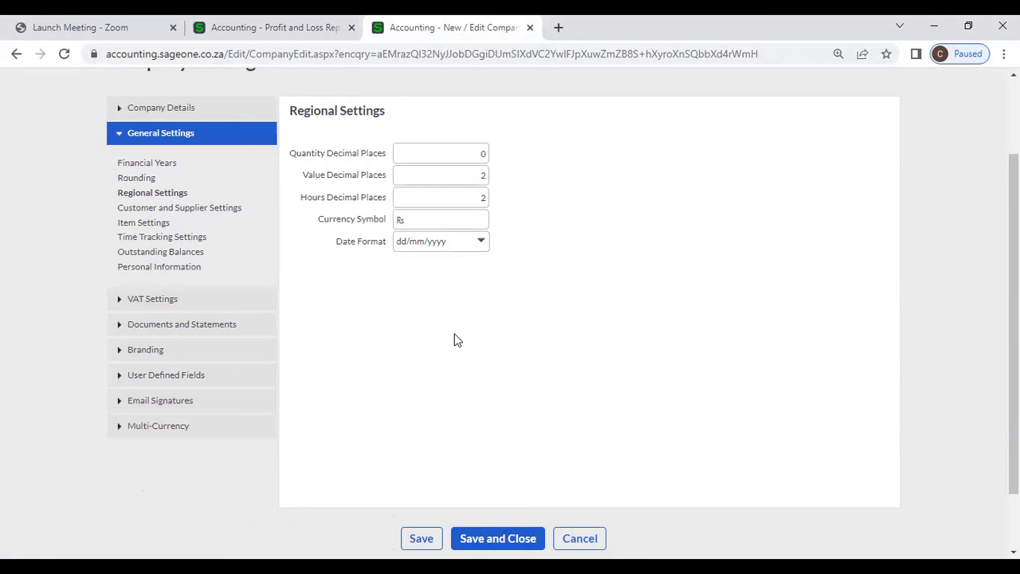
# Step: Duplicate the settings page in a second browser tab, open the Customer Tax Invoices list there and start a new tax invoice
pyautogui.rightClick(468, 26)
pyautogui.click(508, 128)
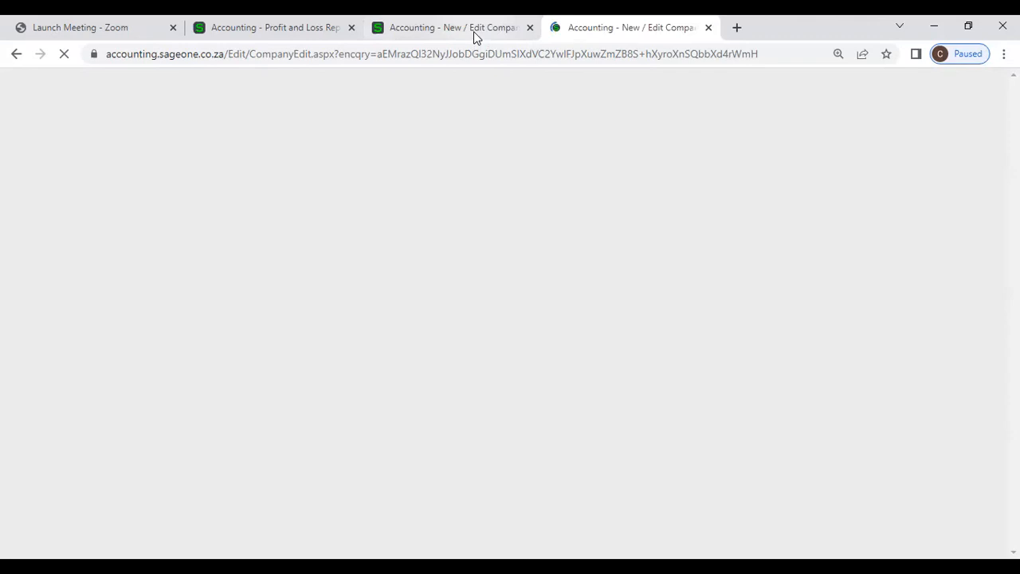
pyautogui.click(473, 30)
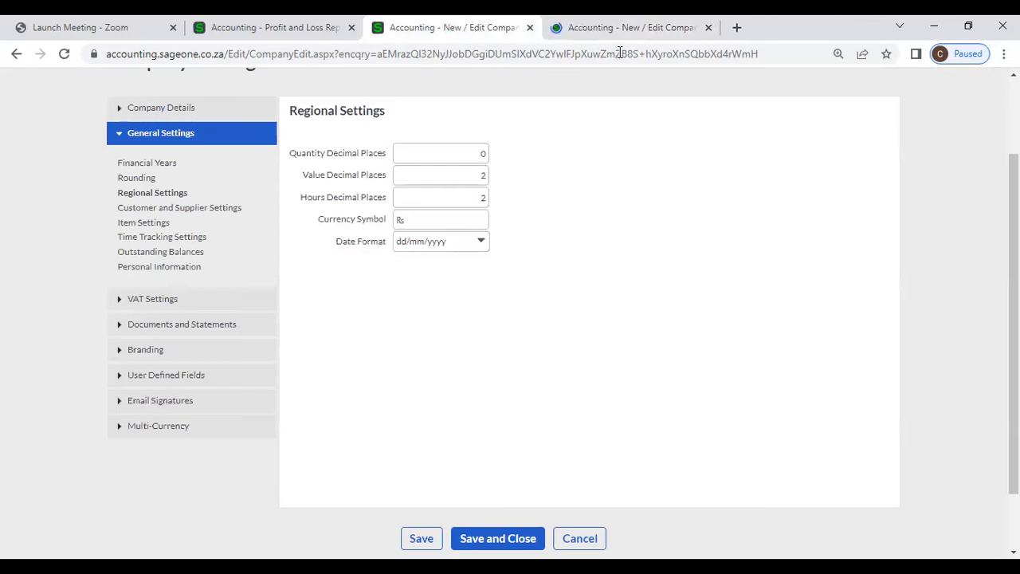
pyautogui.click(610, 29)
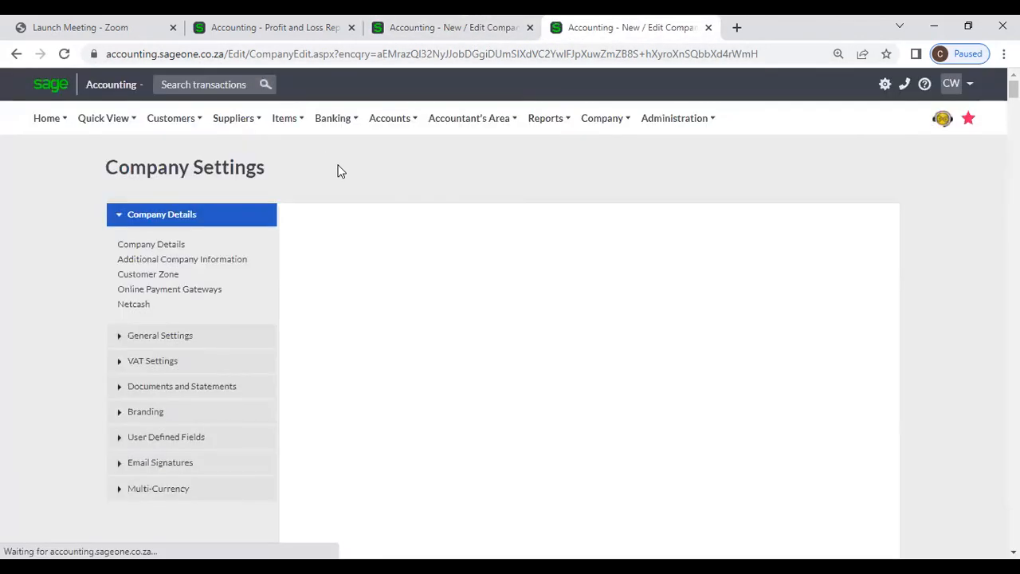
pyautogui.moveTo(180, 121)
pyautogui.moveTo(186, 205)
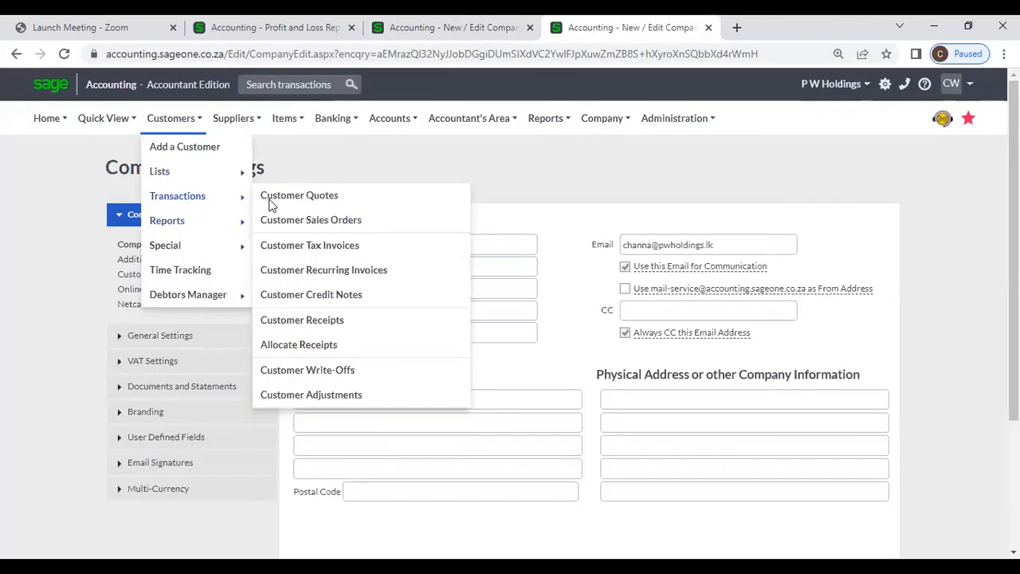
pyautogui.click(407, 21)
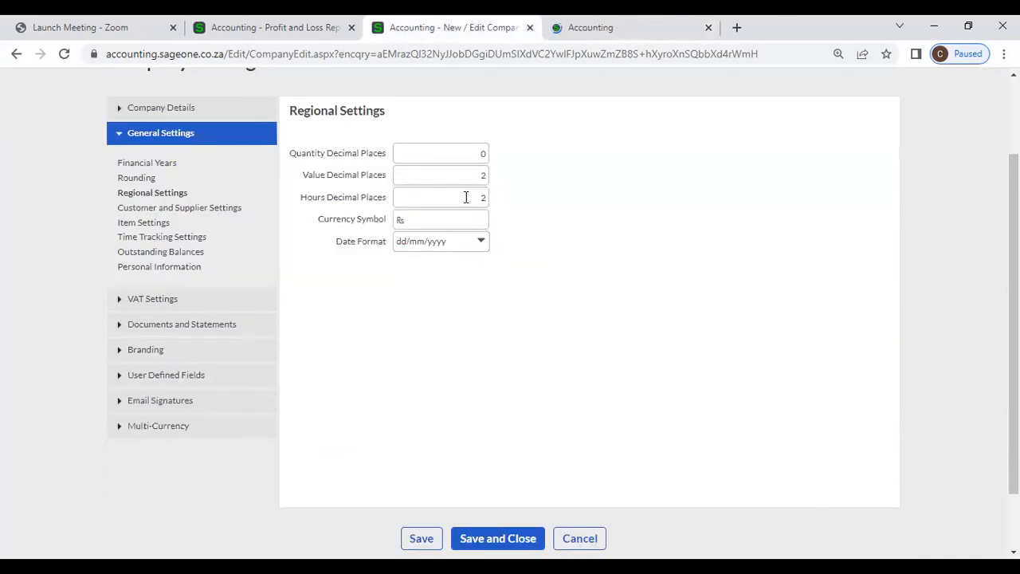
pyautogui.click(585, 30)
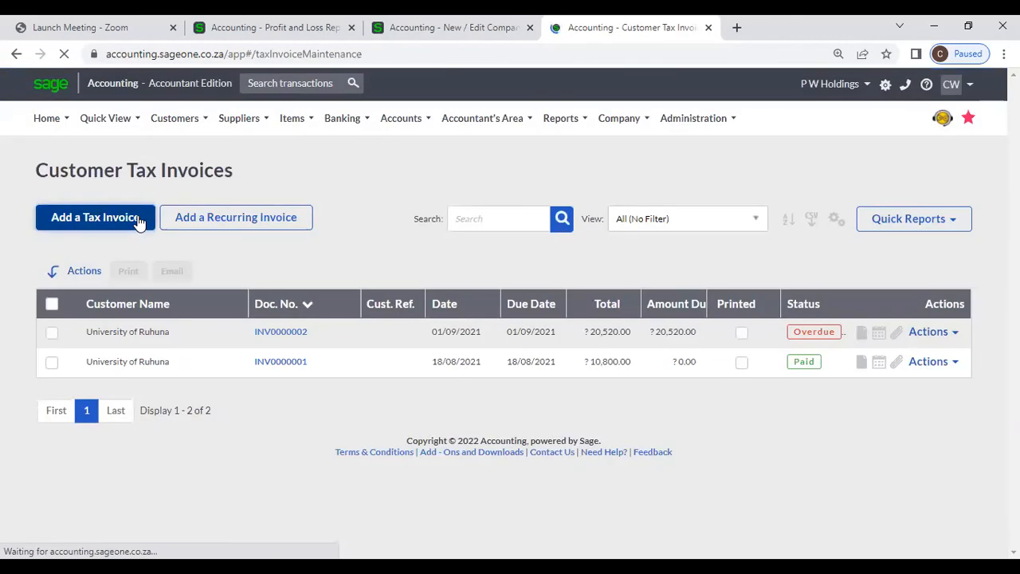
pyautogui.click(139, 221)
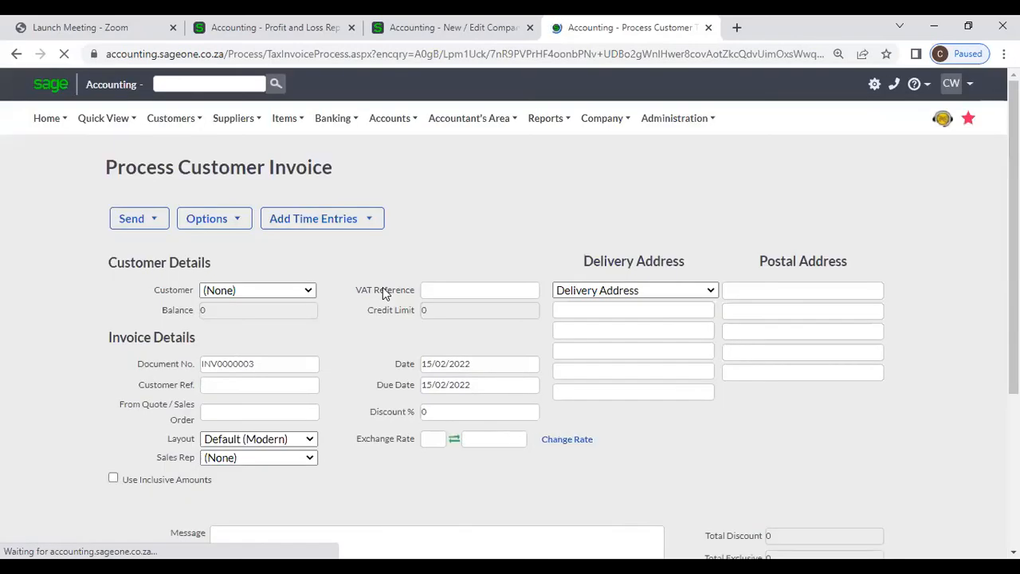
# Step: Try to add the item M002 Monitor to the first line of the new customer invoice
pyautogui.scroll(-2, 383, 287)
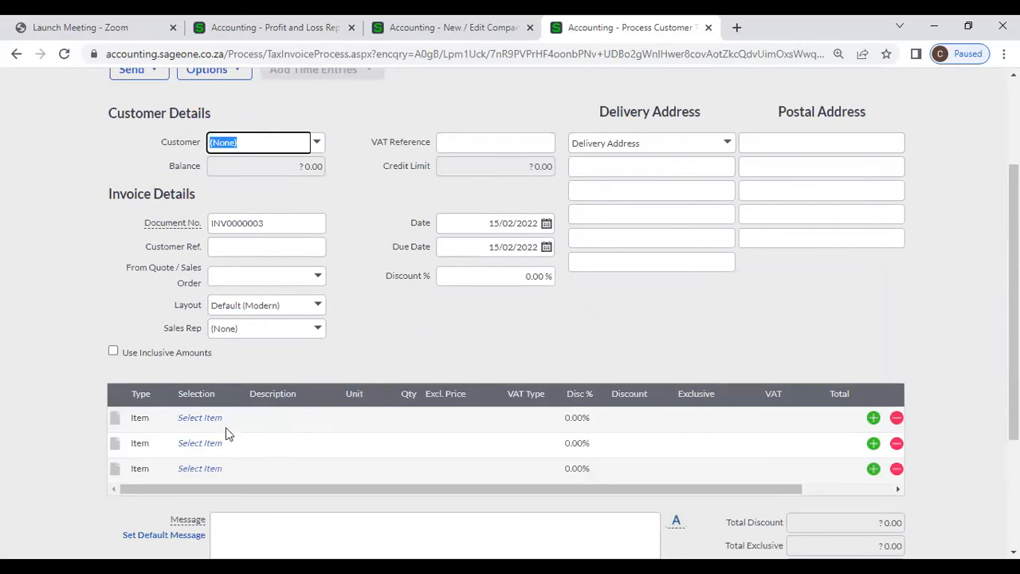
pyautogui.click(211, 418)
pyautogui.click(235, 417)
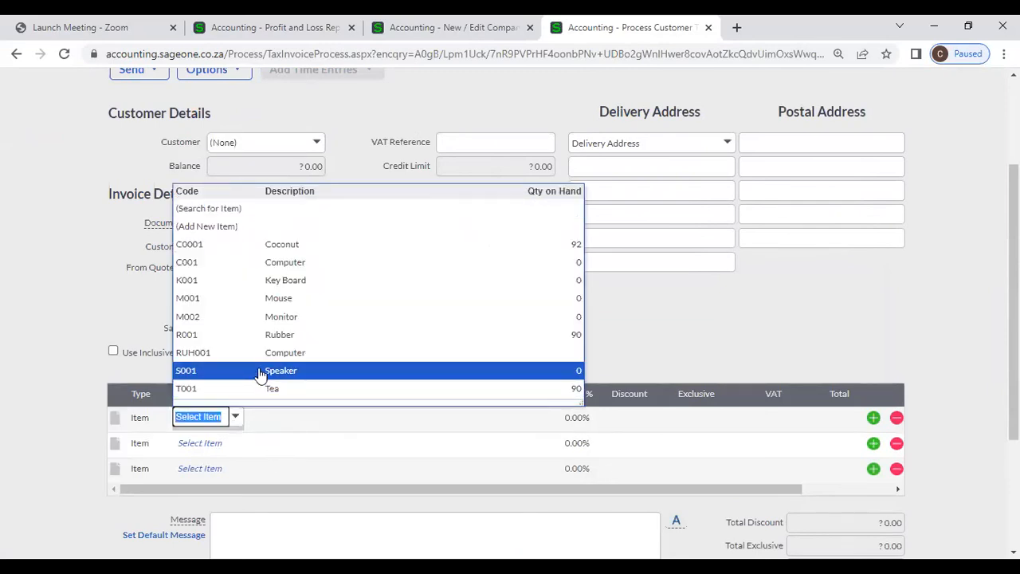
pyautogui.click(262, 318)
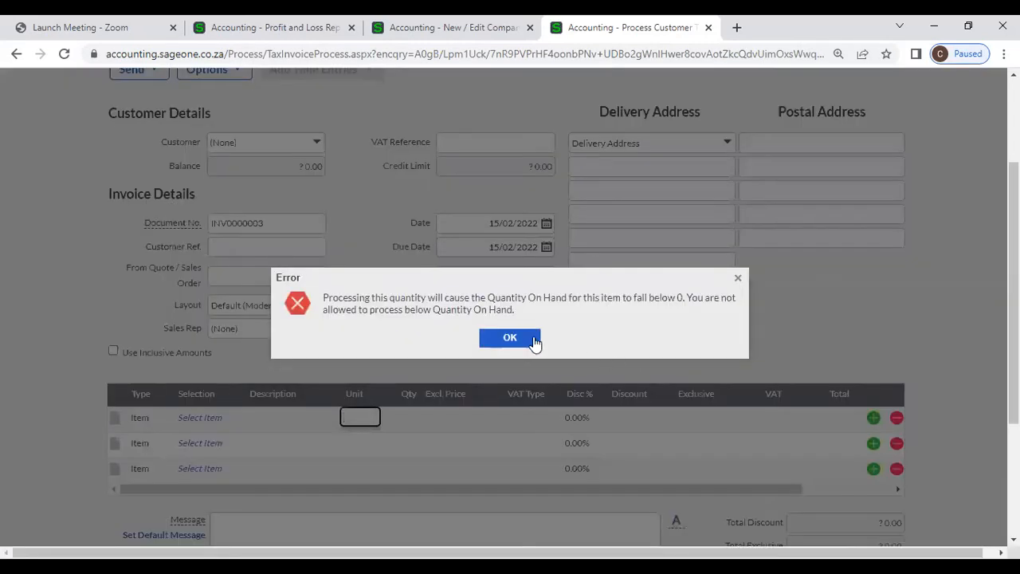
pyautogui.click(532, 340)
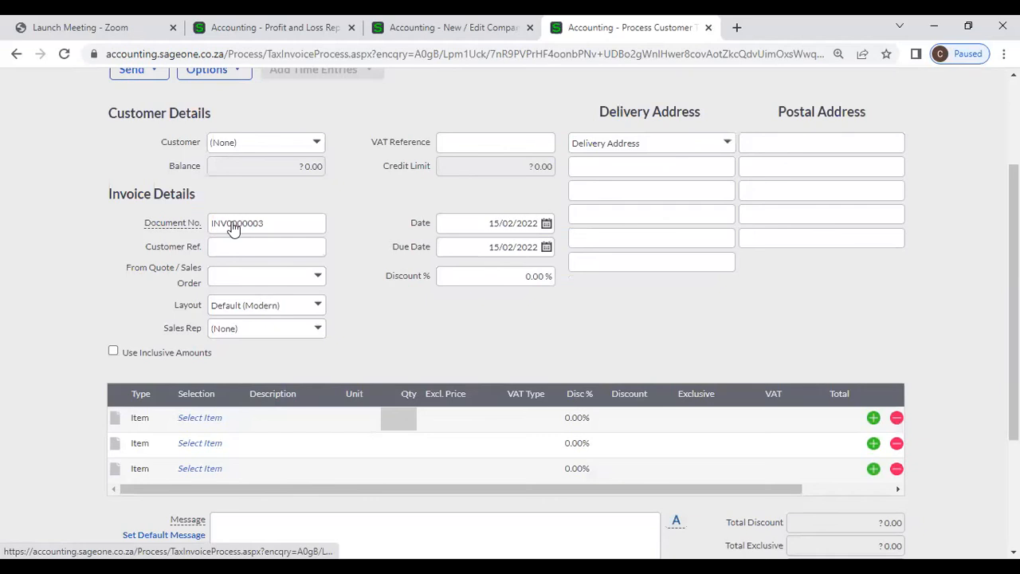
# Step: Leave the unsaved invoice and start a new customer quote
pyautogui.scroll(3, 191, 121)
pyautogui.click(191, 122)
pyautogui.moveTo(191, 196)
pyautogui.click(348, 203)
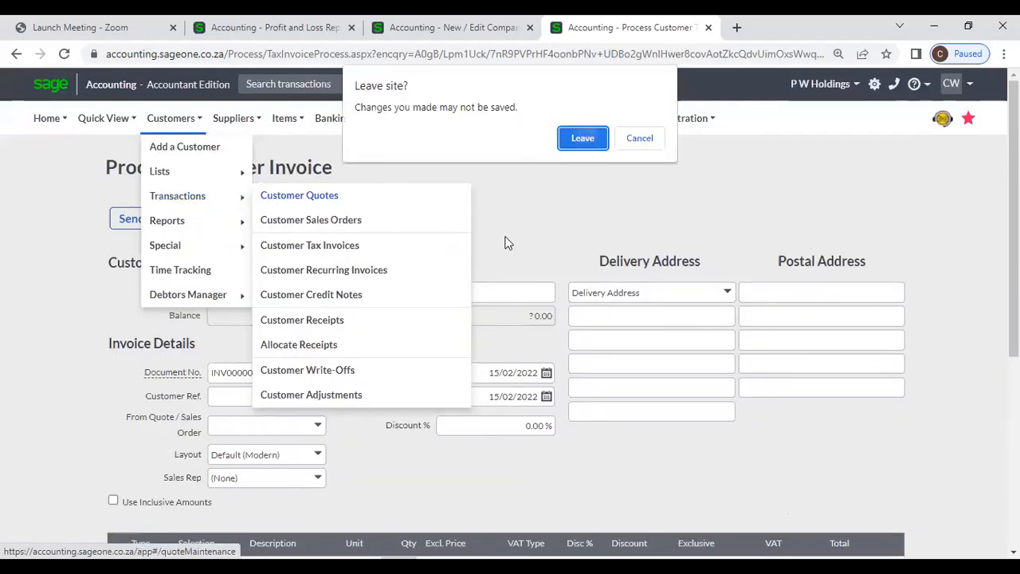
pyautogui.press('Return')
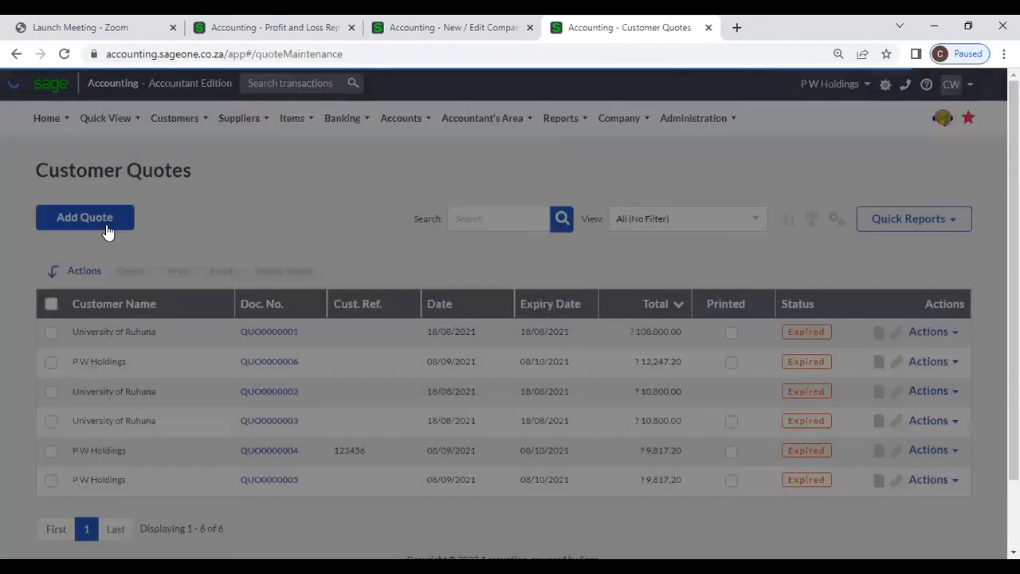
pyautogui.click(107, 229)
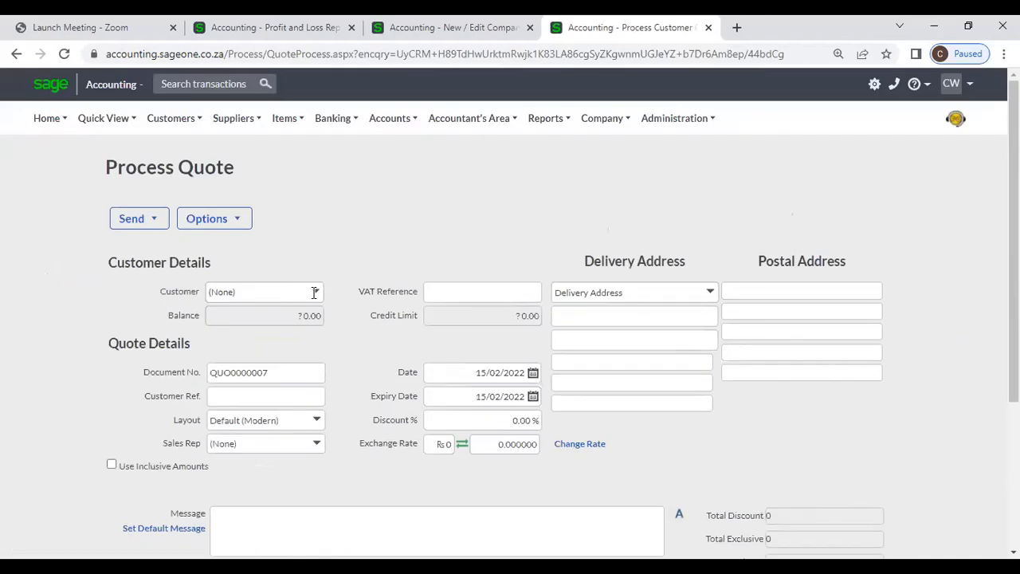
# Step: Select P W Holdings as the quote's customer and add M002 Monitor on the first item line
pyautogui.click(313, 292)
pyautogui.click(279, 367)
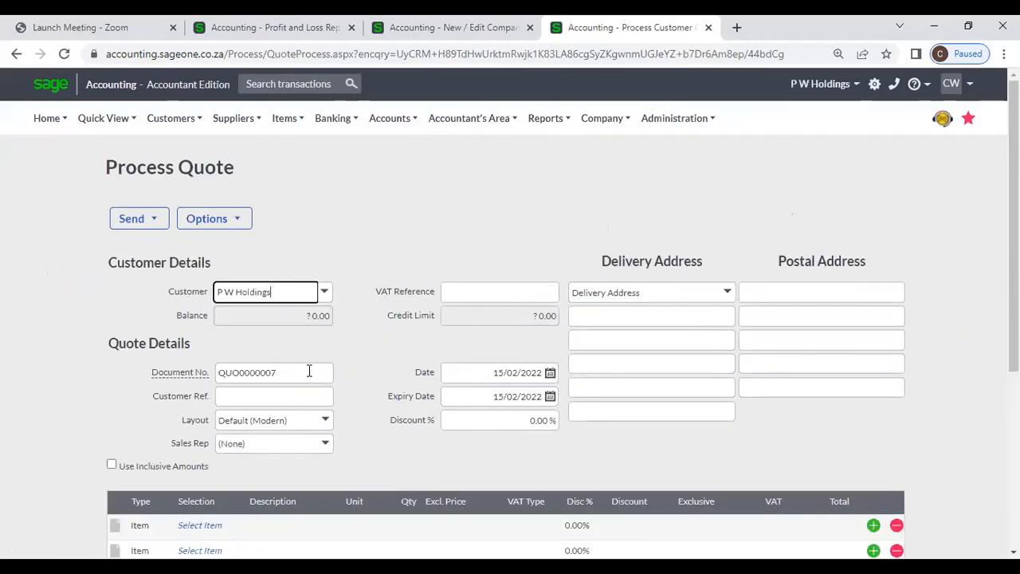
pyautogui.scroll(-2, 359, 378)
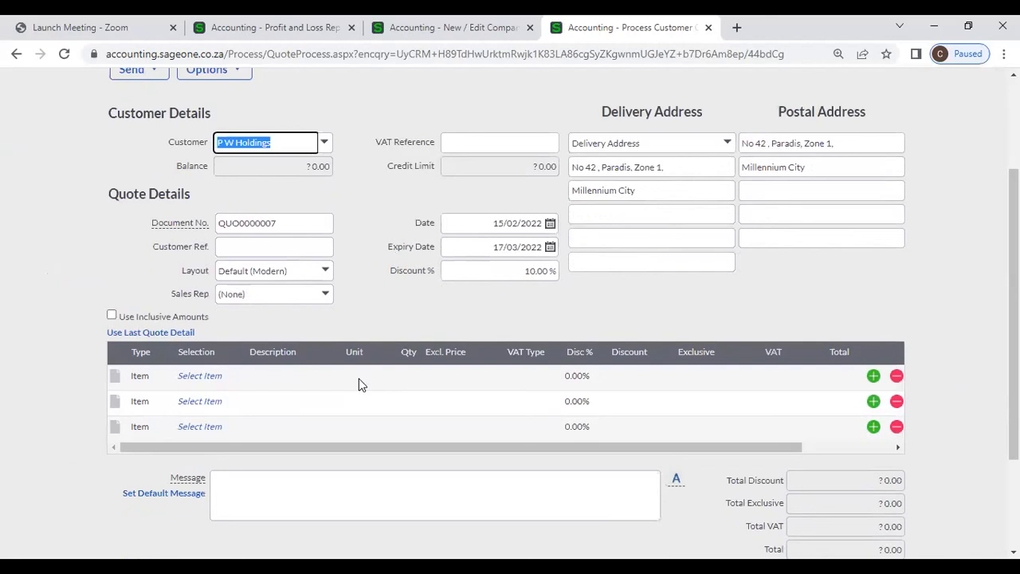
pyautogui.click(200, 381)
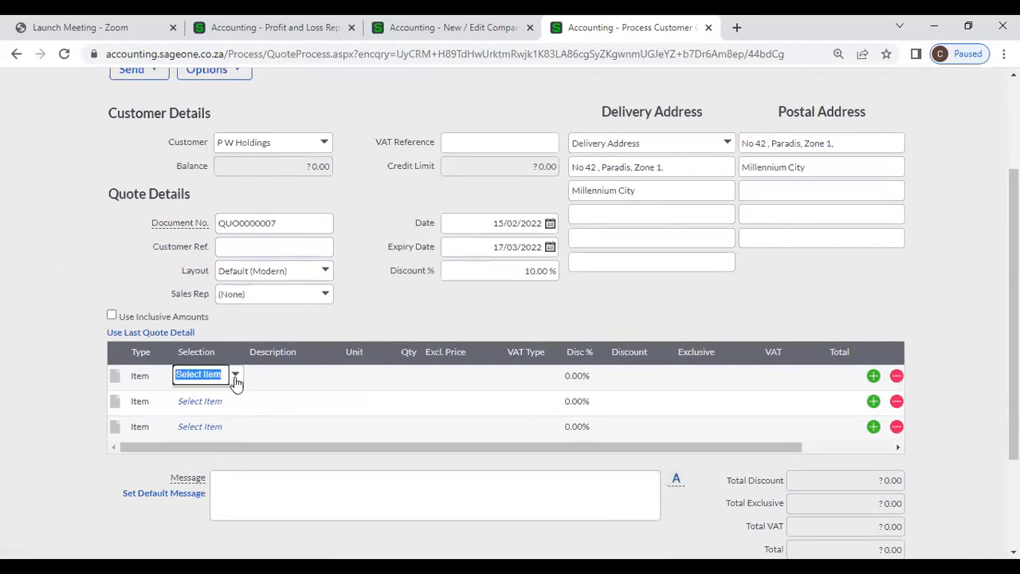
pyautogui.click(235, 376)
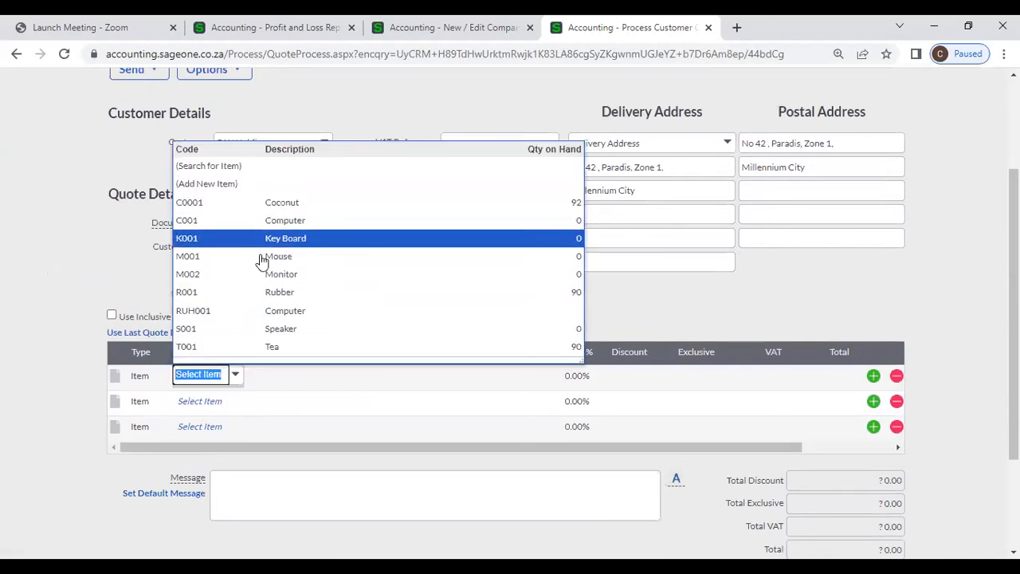
pyautogui.click(266, 280)
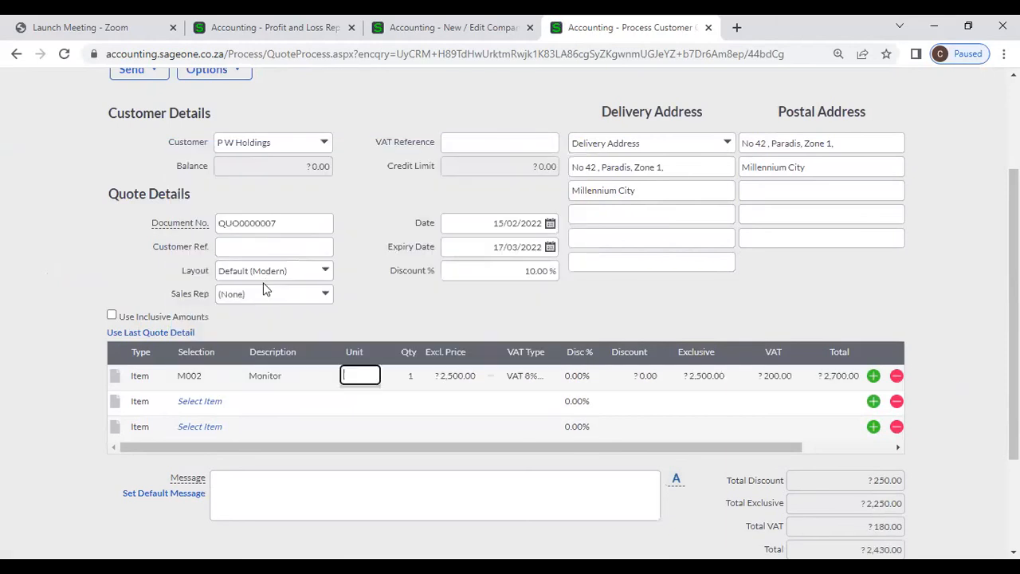
pyautogui.press('Tab')
pyautogui.press('Tab')
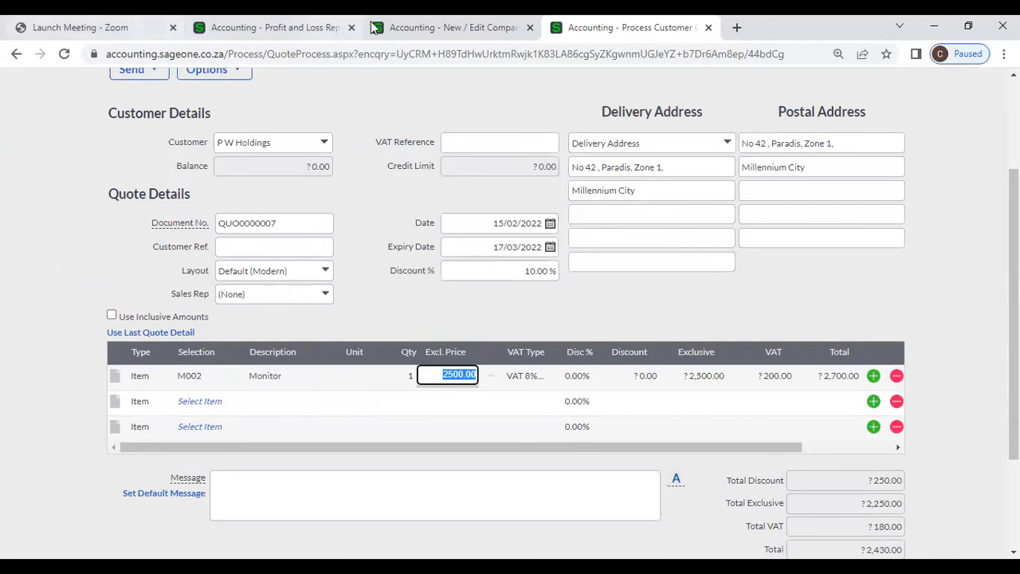
# Step: Compare the Quantity Decimal Places setting in the company settings with the Monitor line's quantity on the quote
pyautogui.click(438, 27)
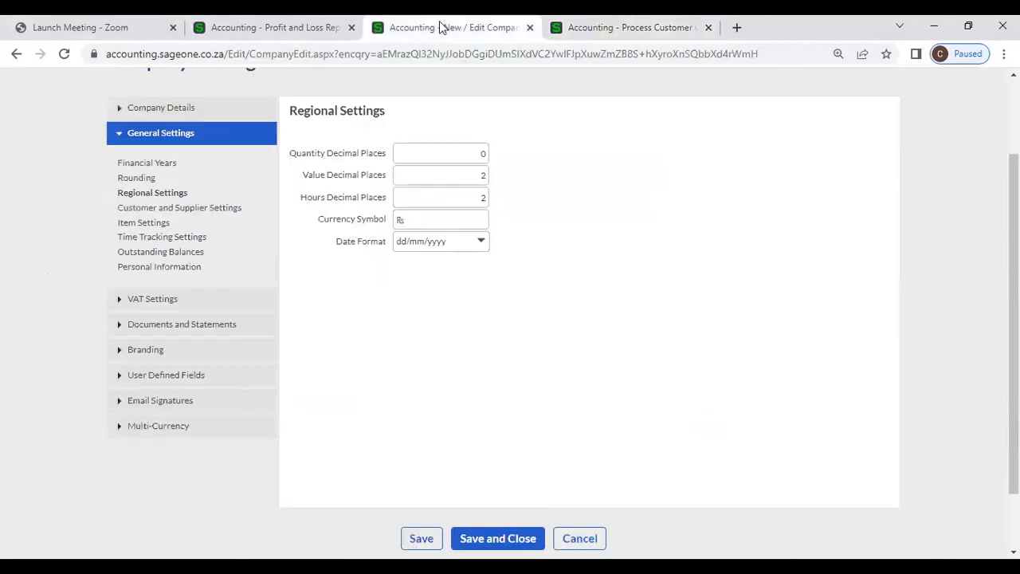
pyautogui.doubleClick(430, 159)
pyautogui.click(547, 168)
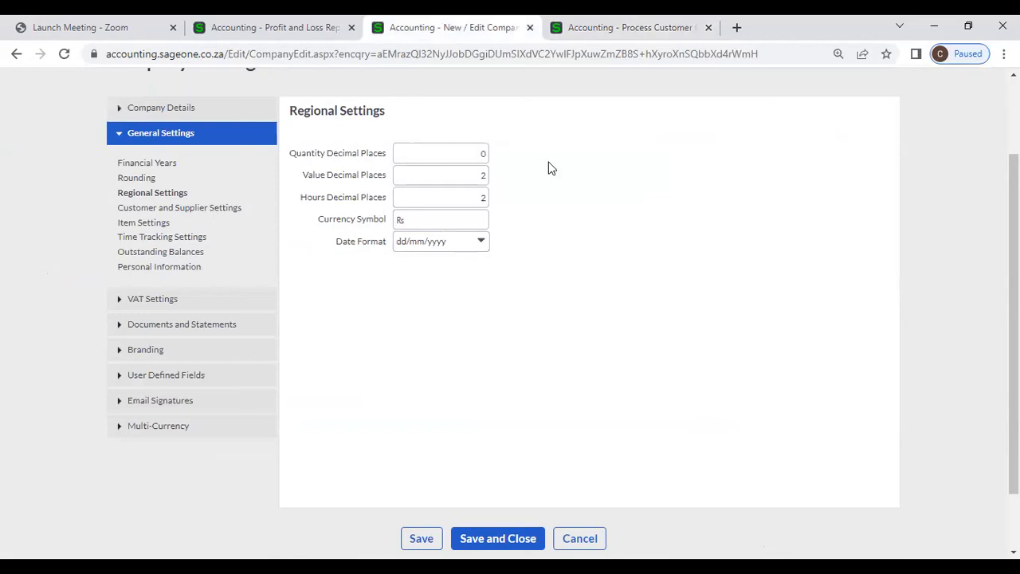
pyautogui.click(473, 155)
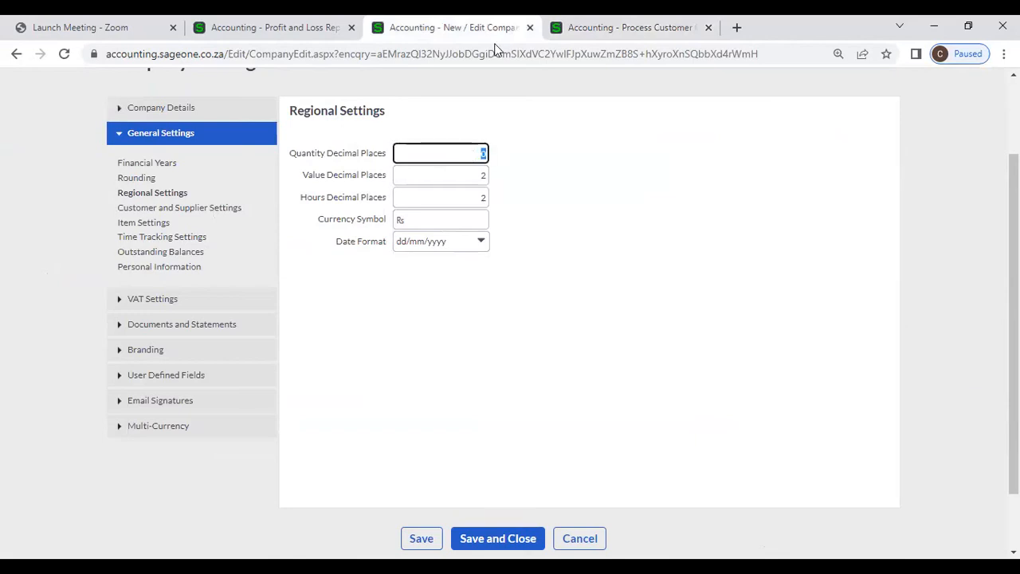
pyautogui.click(587, 24)
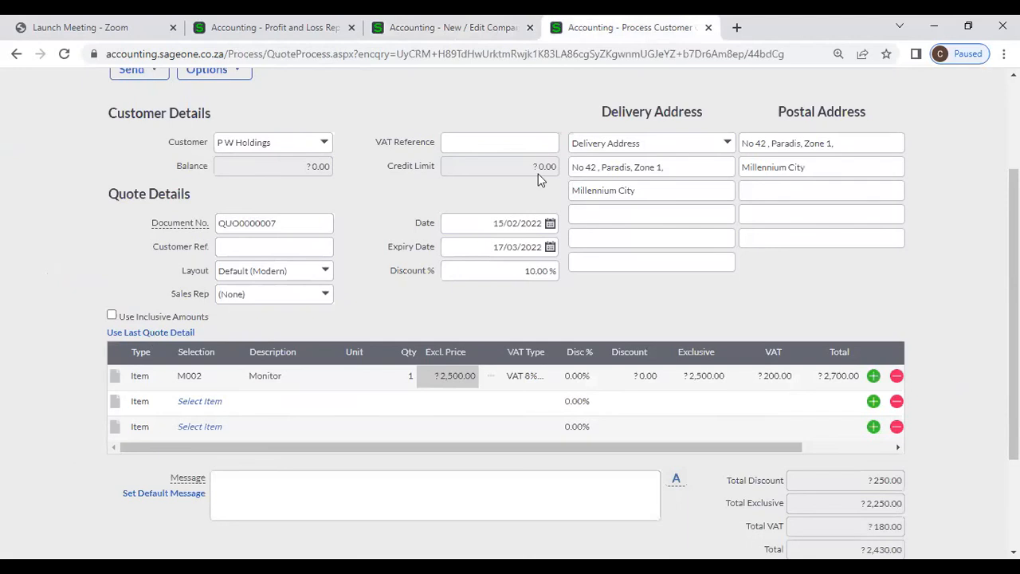
pyautogui.click(399, 376)
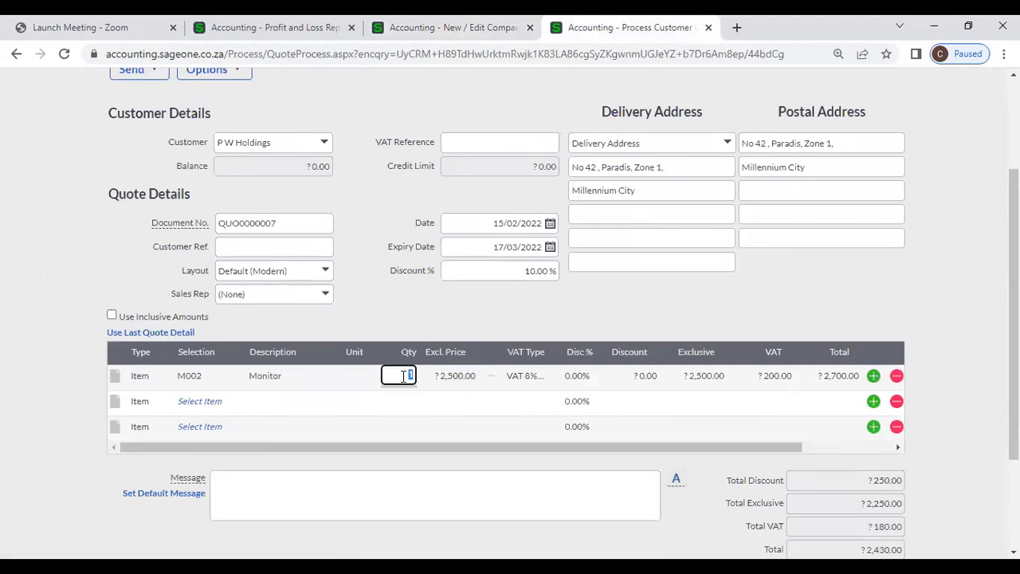
# Step: Try 2 and 3 as the Quantity Decimal Places in the regional settings, and set it back to 0
pyautogui.click(415, 27)
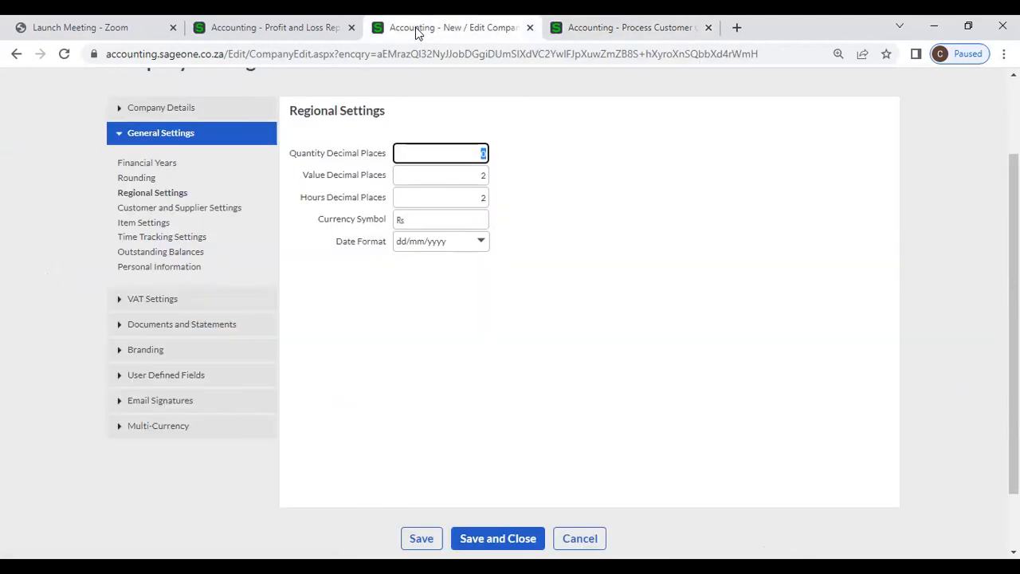
pyautogui.write('2')
pyautogui.click(541, 202)
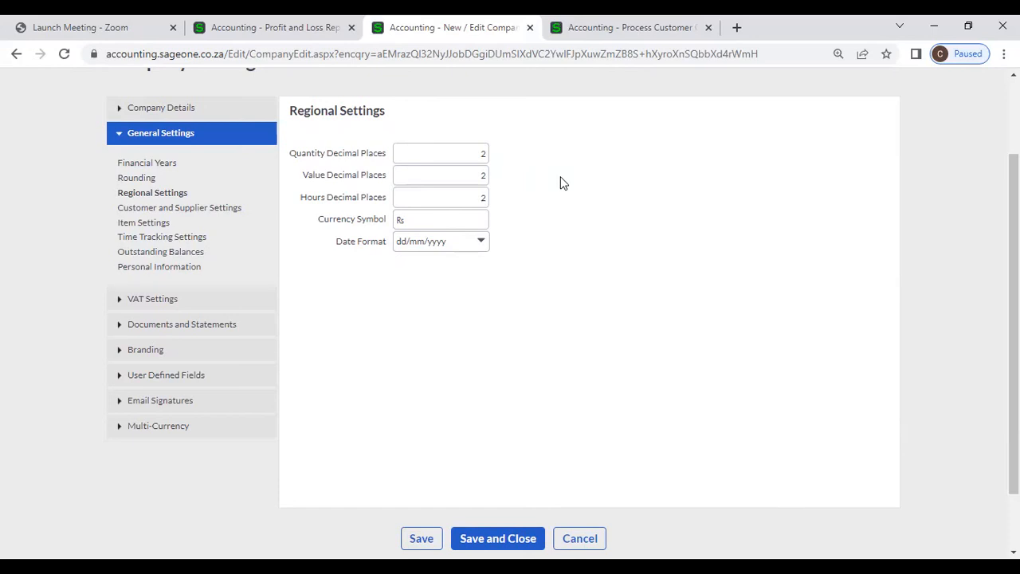
pyautogui.doubleClick(481, 151)
pyautogui.write('3')
pyautogui.click(550, 161)
pyautogui.click(481, 151)
pyautogui.write('0')
pyautogui.click(637, 155)
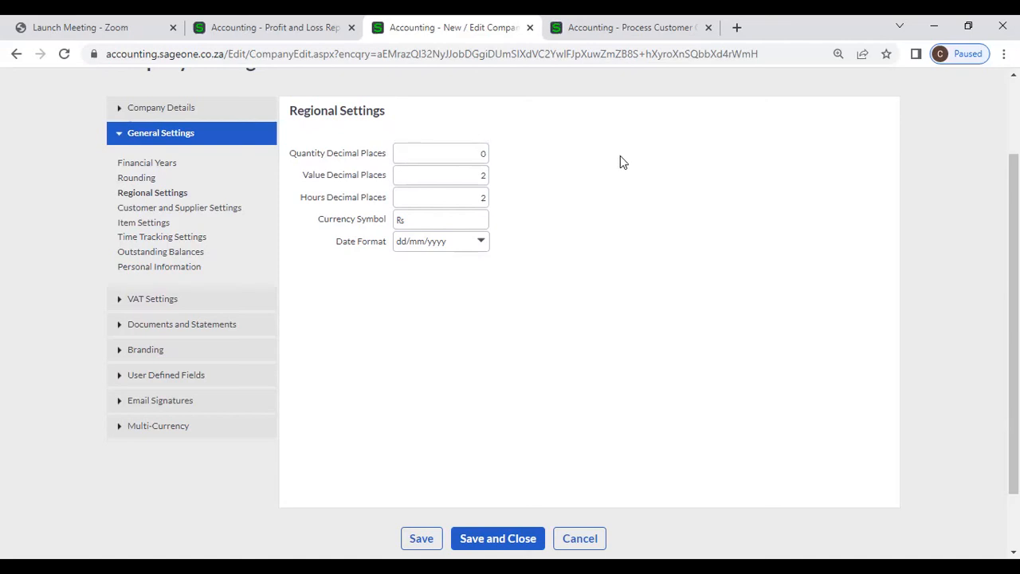
# Step: Try 0 as the Value Decimal Places and set it back to 2
pyautogui.click(427, 175)
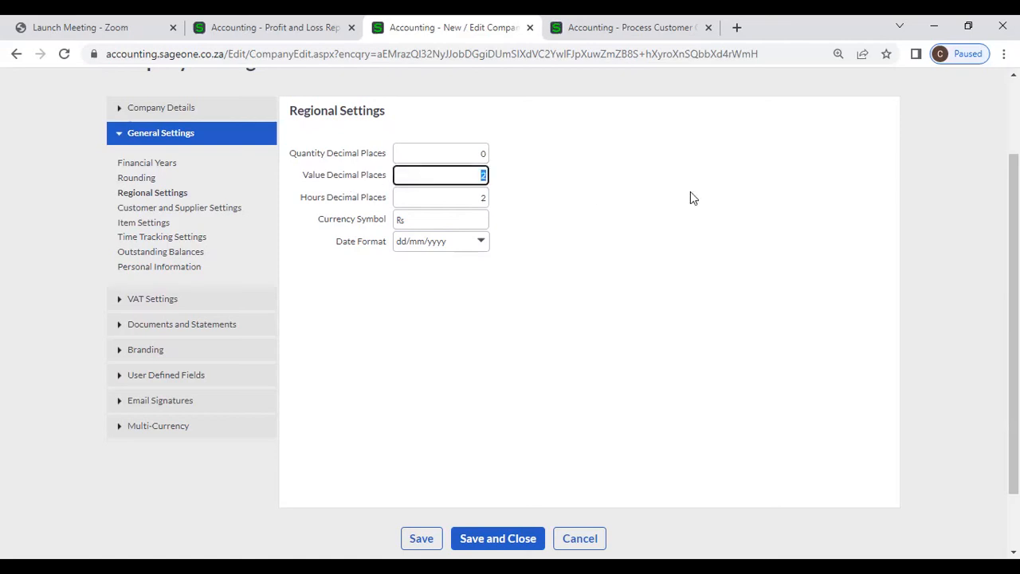
pyautogui.click(708, 200)
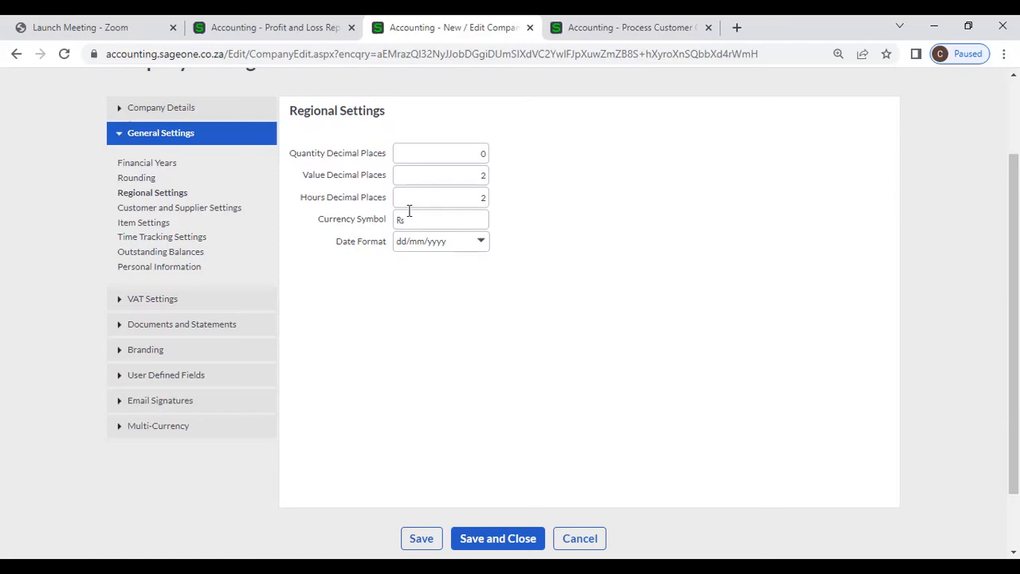
pyautogui.click(460, 175)
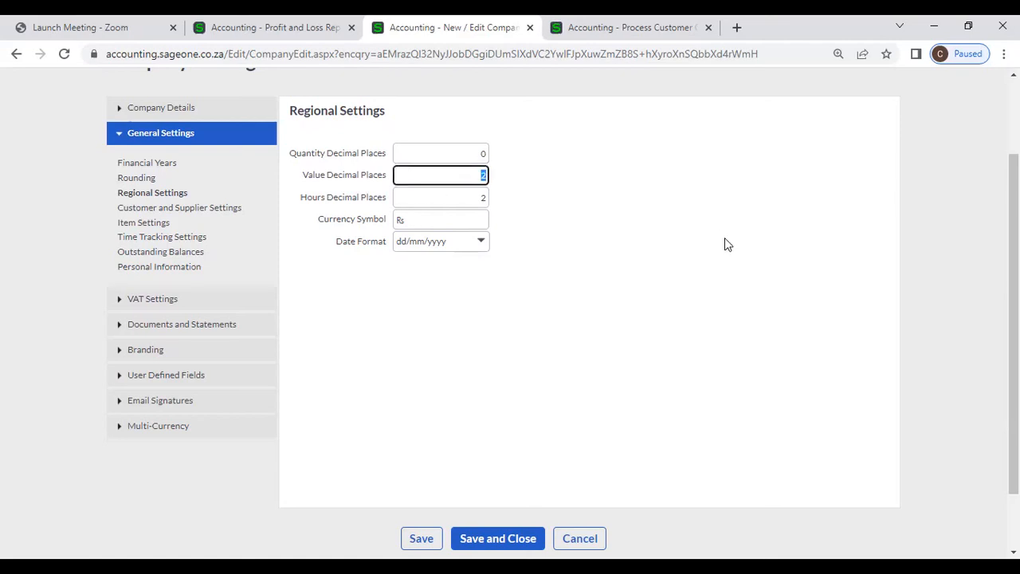
pyautogui.write('0')
pyautogui.click(607, 152)
pyautogui.doubleClick(467, 177)
pyautogui.write('2')
pyautogui.click(591, 173)
pyautogui.doubleClick(469, 199)
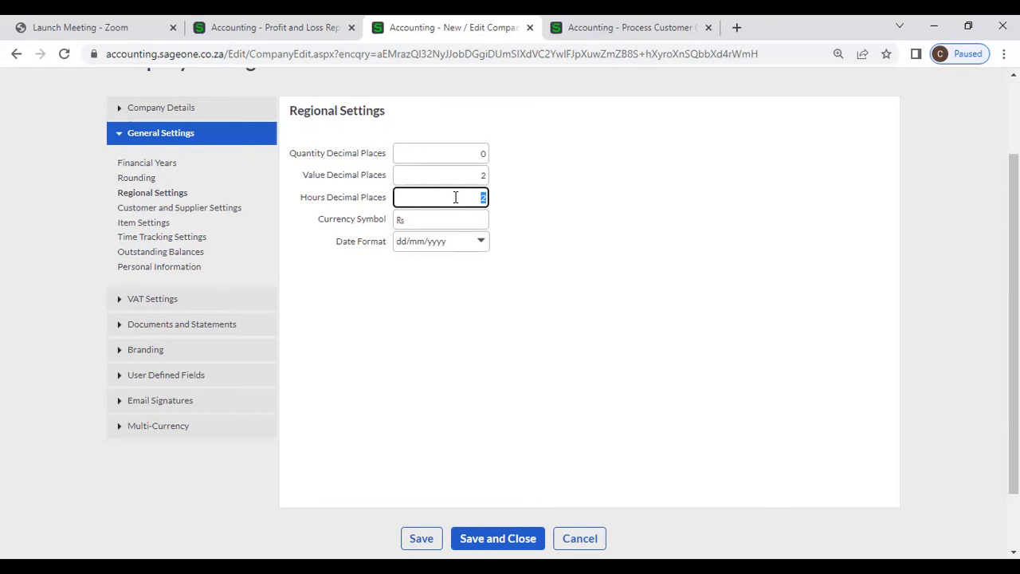
pyautogui.click(536, 180)
# Step: Try LKR as the currency symbol and replace it with Rs
pyautogui.click(419, 223)
pyautogui.click(419, 222)
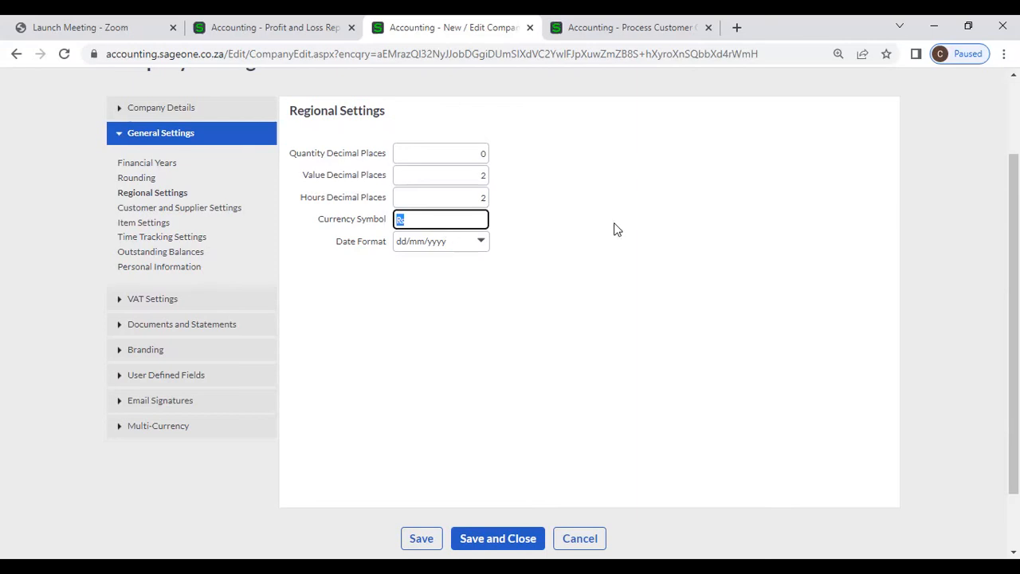
pyautogui.write('LKR')
pyautogui.press('BackSpace')
pyautogui.press('BackSpace')
pyautogui.press('BackSpace')
pyautogui.write('Rs')
# Step: Choose dd/mm/yyyy as the date format in the regional settings
pyautogui.click(481, 247)
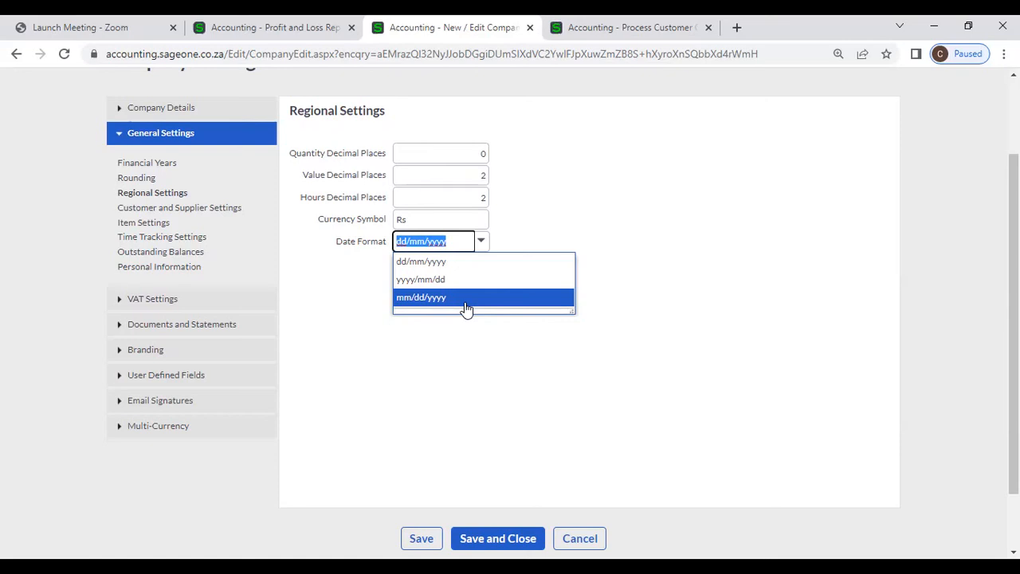
pyautogui.click(462, 262)
pyautogui.click(590, 258)
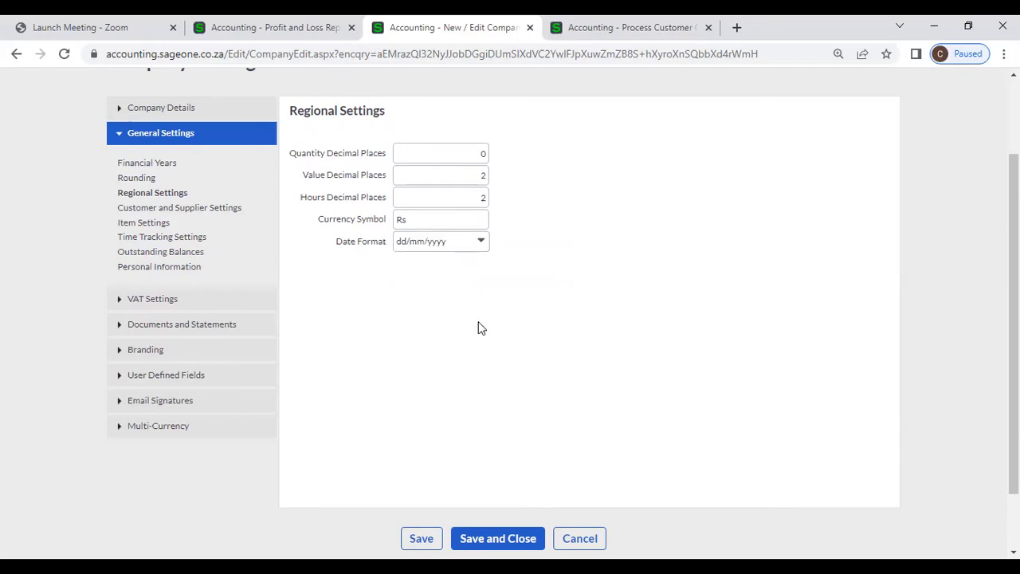
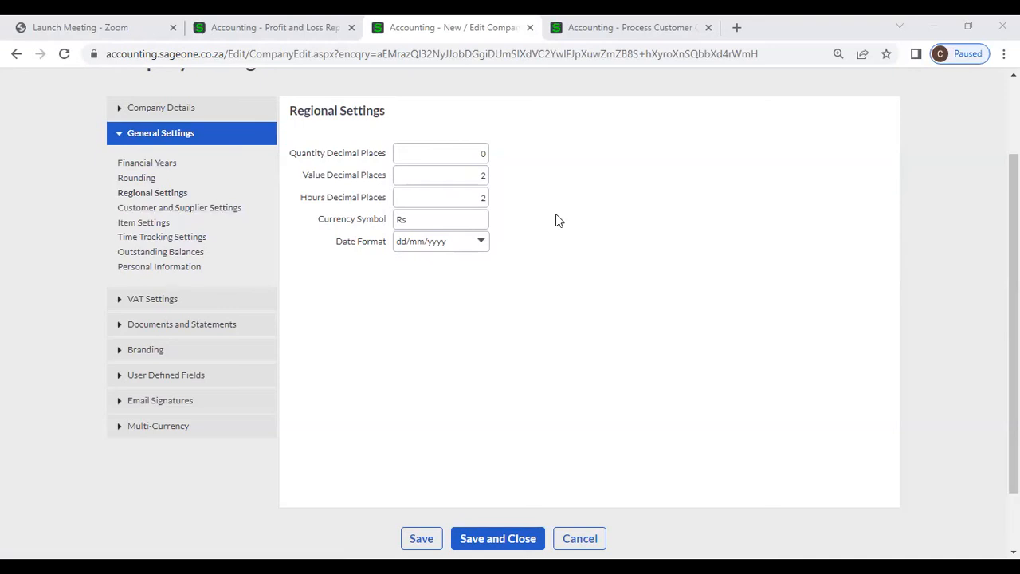
# Step: Return to the unsaved quote and leave it to open the My Profile page
pyautogui.click(592, 26)
pyautogui.click(669, 119)
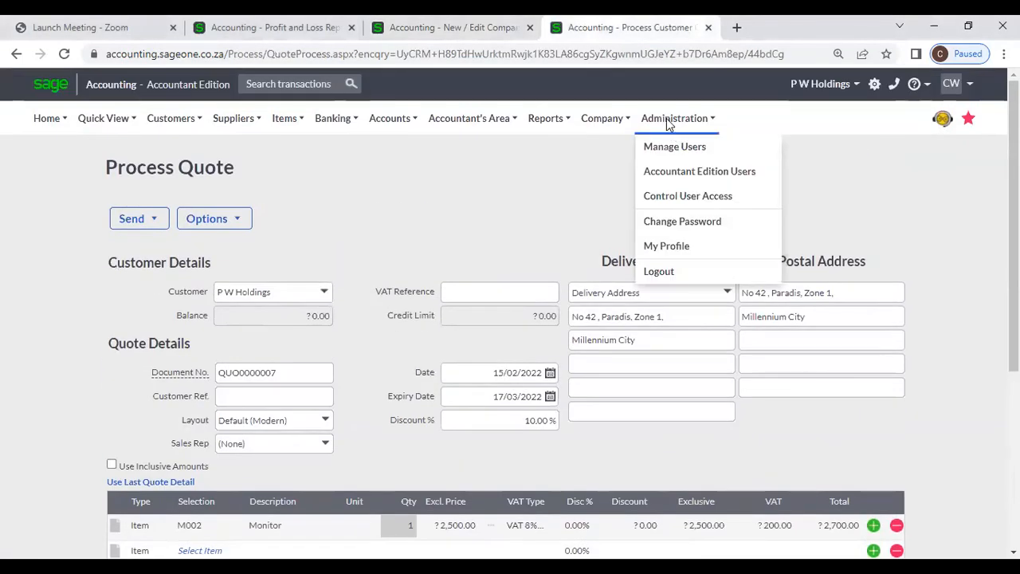
pyautogui.click(676, 249)
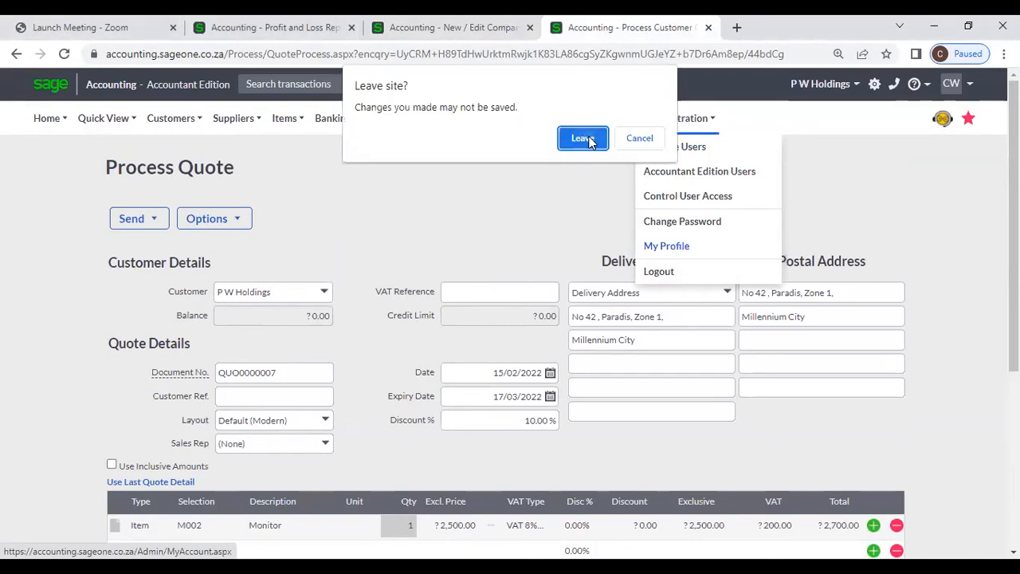
pyautogui.click(585, 139)
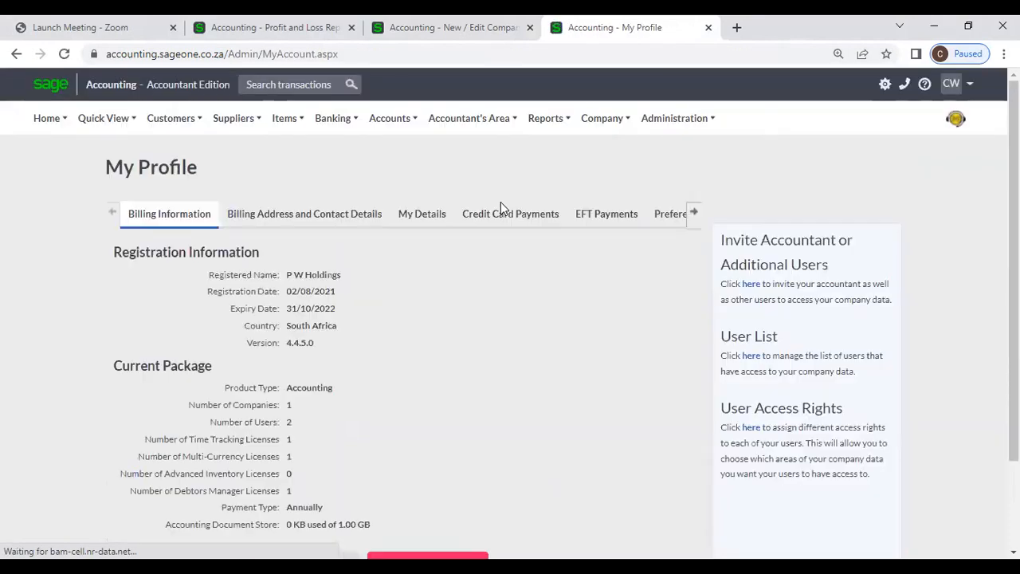
# Step: Open the subscription upgrade for the current package and examine its upgrade and module options
pyautogui.scroll(-2, 498, 292)
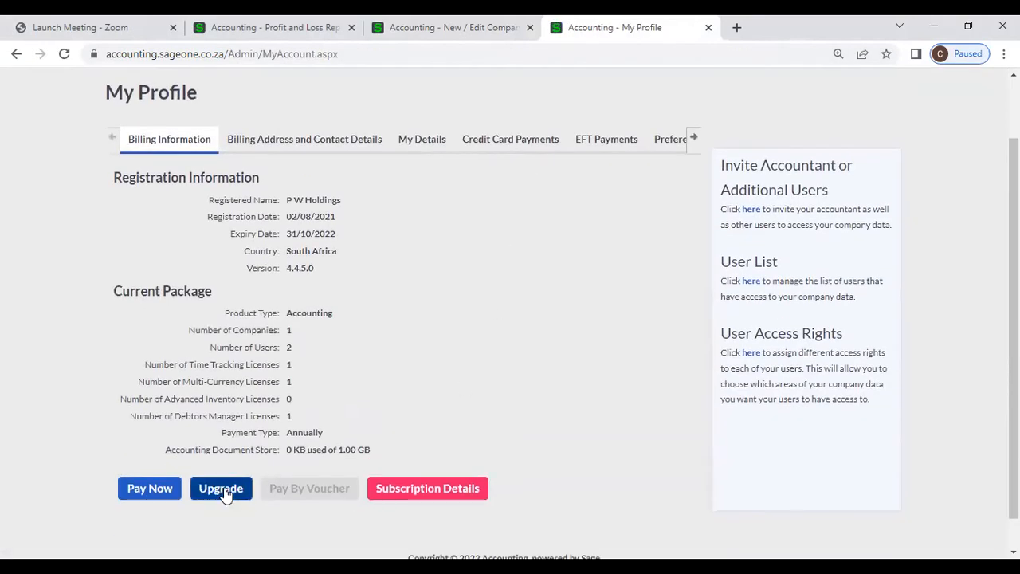
pyautogui.click(225, 492)
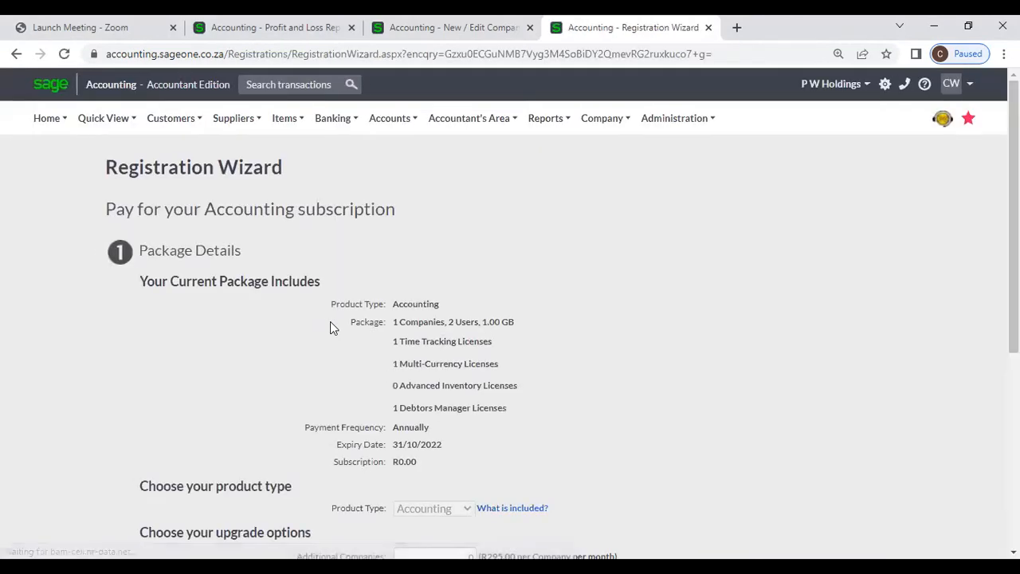
pyautogui.scroll(-4, 627, 290)
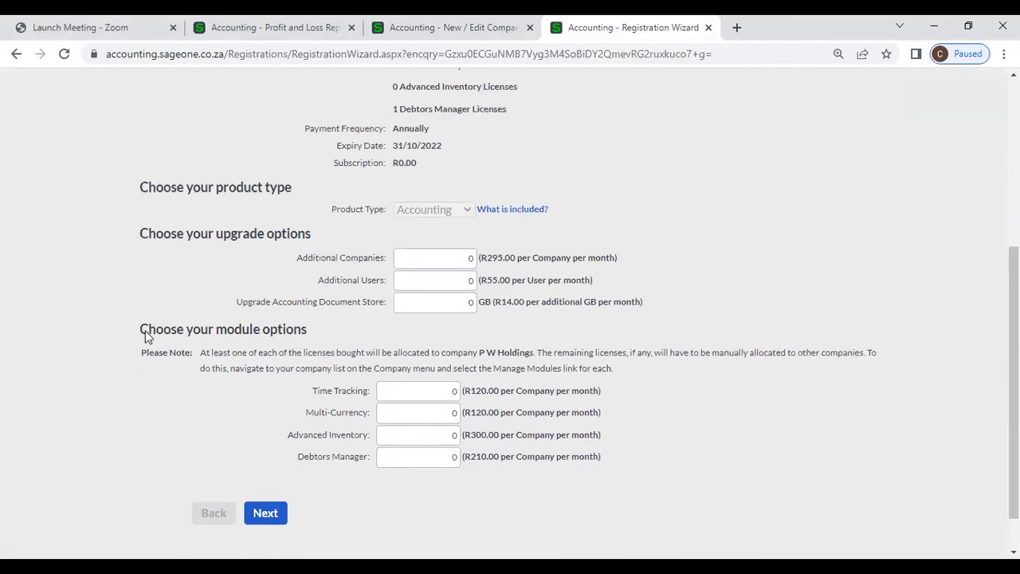
# Step: Try a quantity of 1 for Time Tracking, Multi-Currency, Advanced Inventory and Debtors Manager in the module options
pyautogui.moveTo(148, 336); pyautogui.dragTo(789, 451)
pyautogui.click(789, 451)
pyautogui.click(440, 394)
pyautogui.write('1')
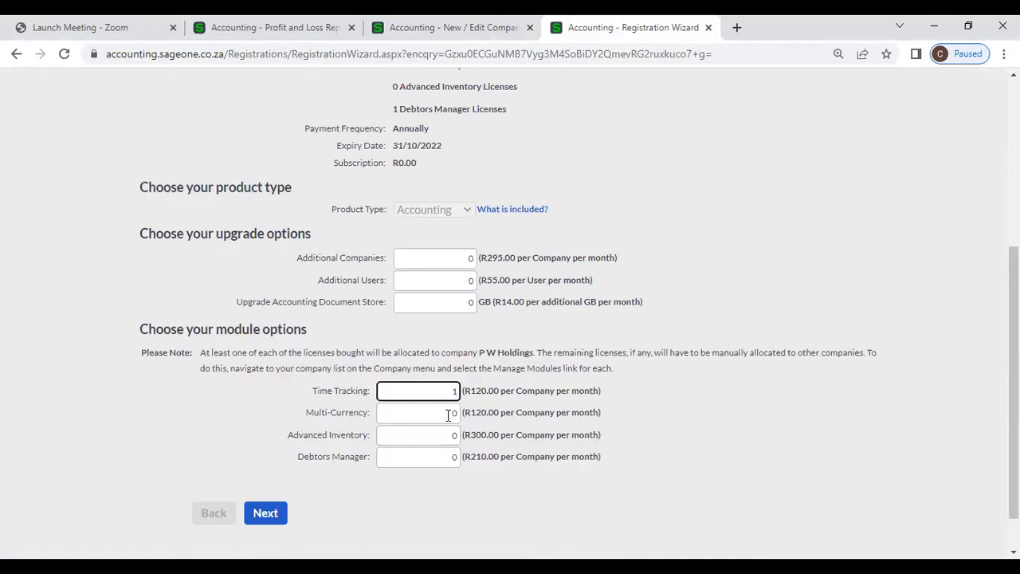
pyautogui.click(447, 414)
pyautogui.write('1')
pyautogui.click(446, 437)
pyautogui.write('1')
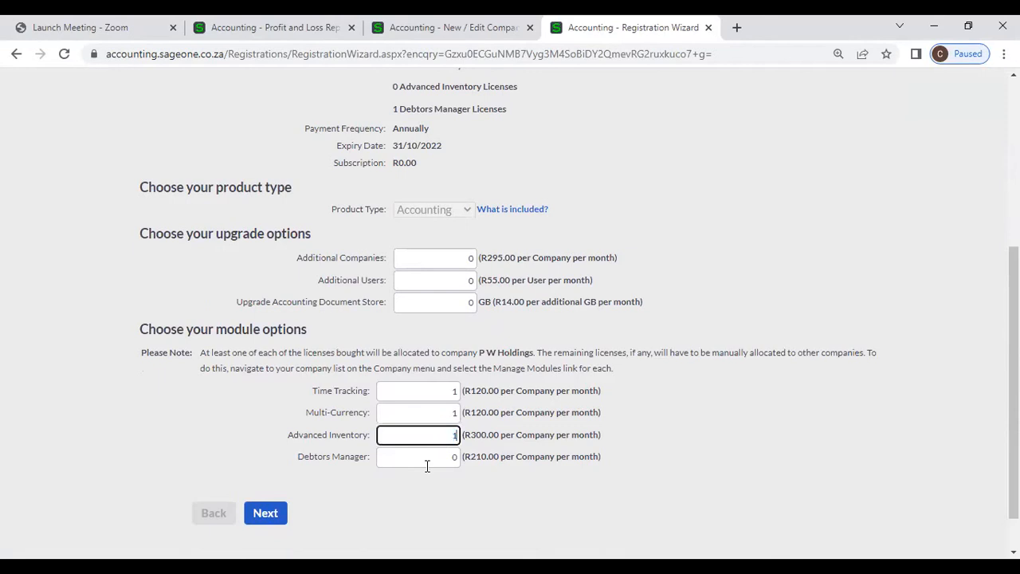
pyautogui.click(442, 459)
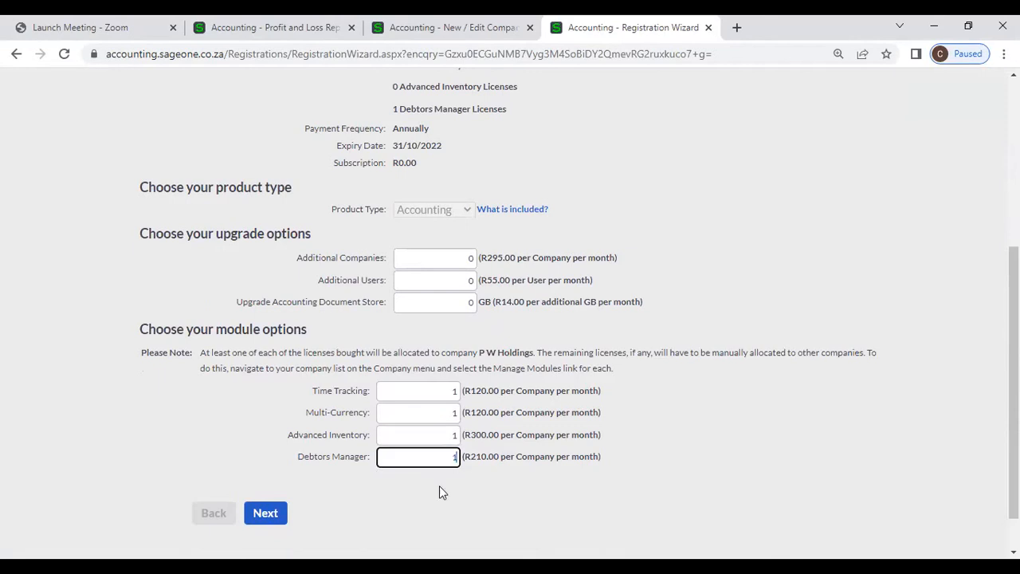
pyautogui.write('1')
pyautogui.click(452, 506)
# Step: Go back to My Profile and reopen the upgrade for the current package without submitting the module quantities
pyautogui.scroll(5, 604, 323)
pyautogui.click(670, 120)
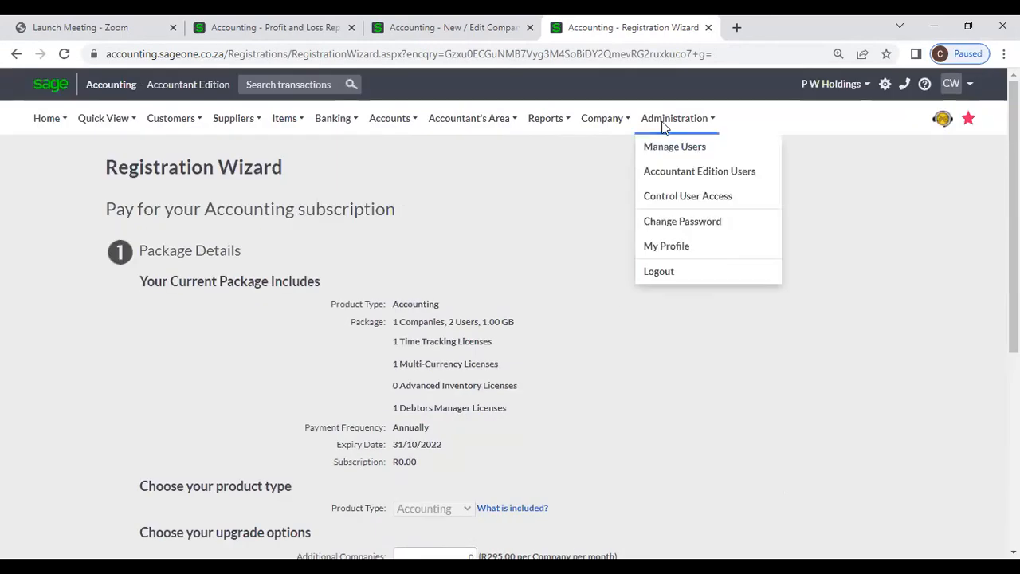
pyautogui.click(666, 246)
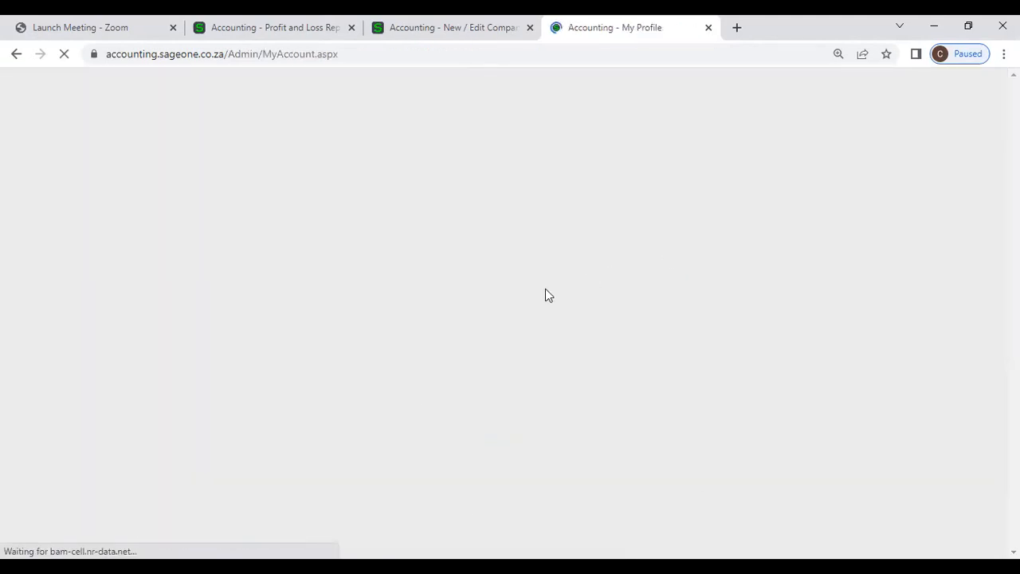
pyautogui.scroll(-2, 545, 295)
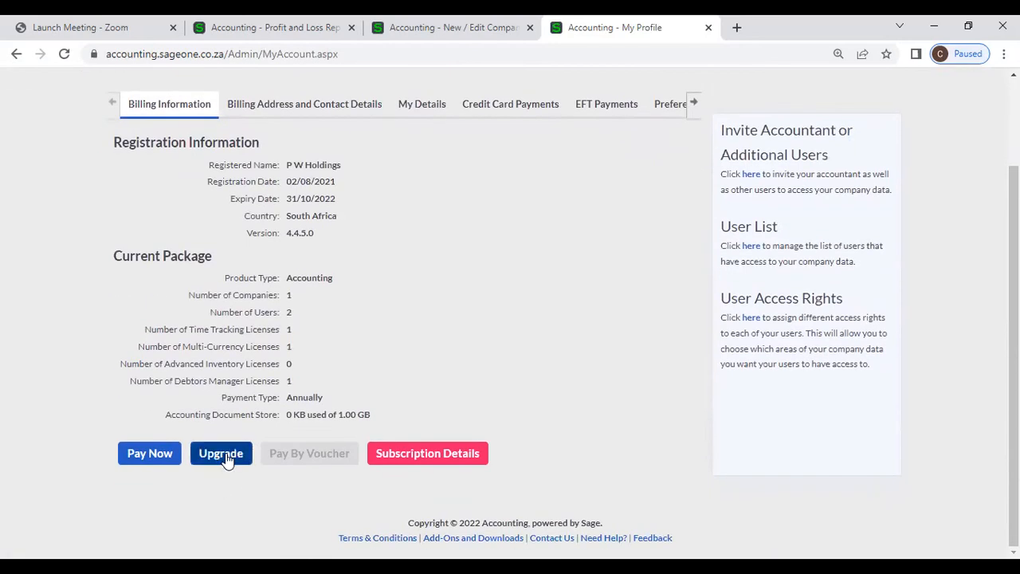
pyautogui.click(227, 459)
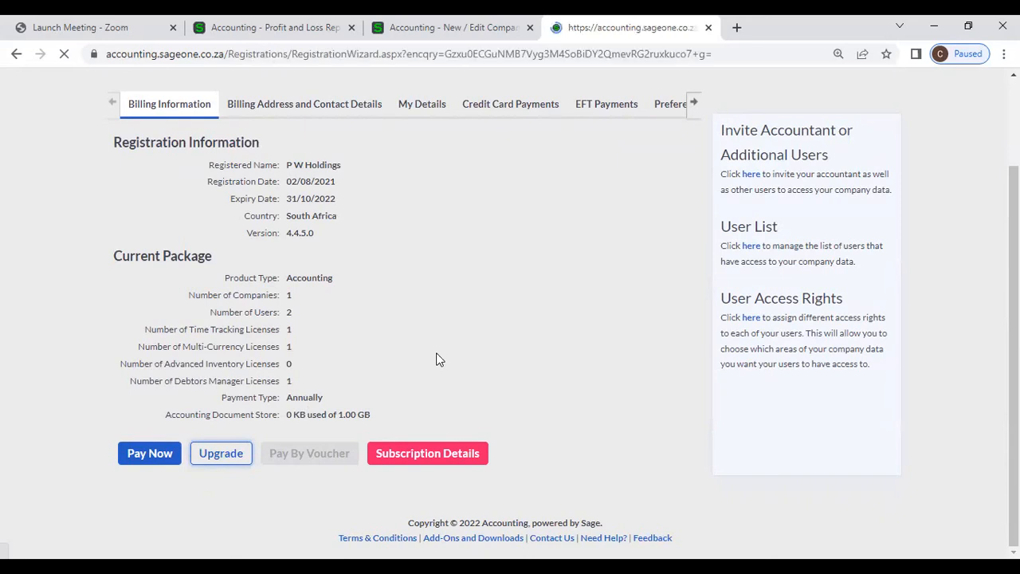
pyautogui.scroll(-5, 437, 358)
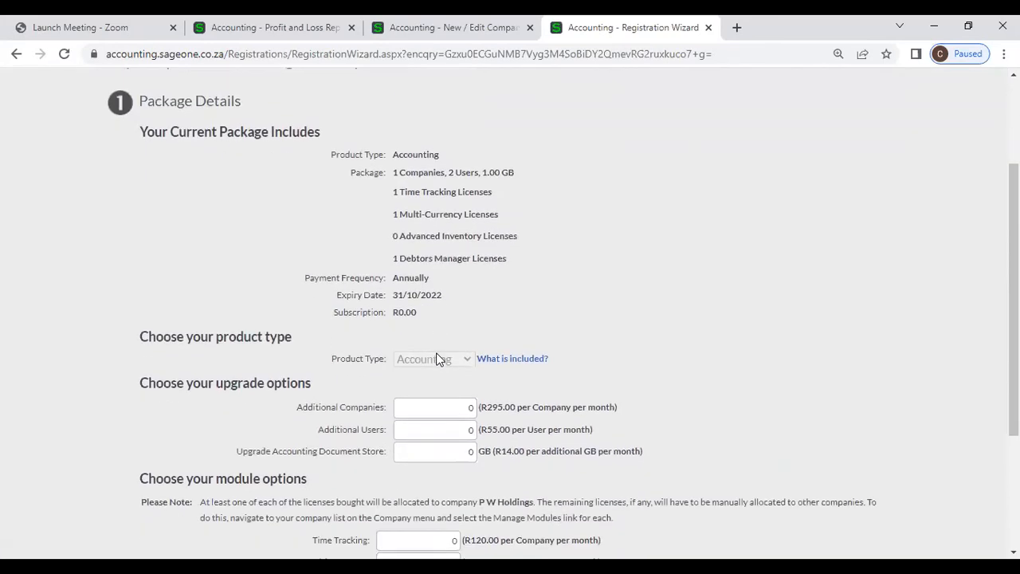
# Step: Examine the Time Tracking, Multi-Currency, Advanced Inventory and Debtors Manager license options in the registration wizard
pyautogui.doubleClick(442, 341)
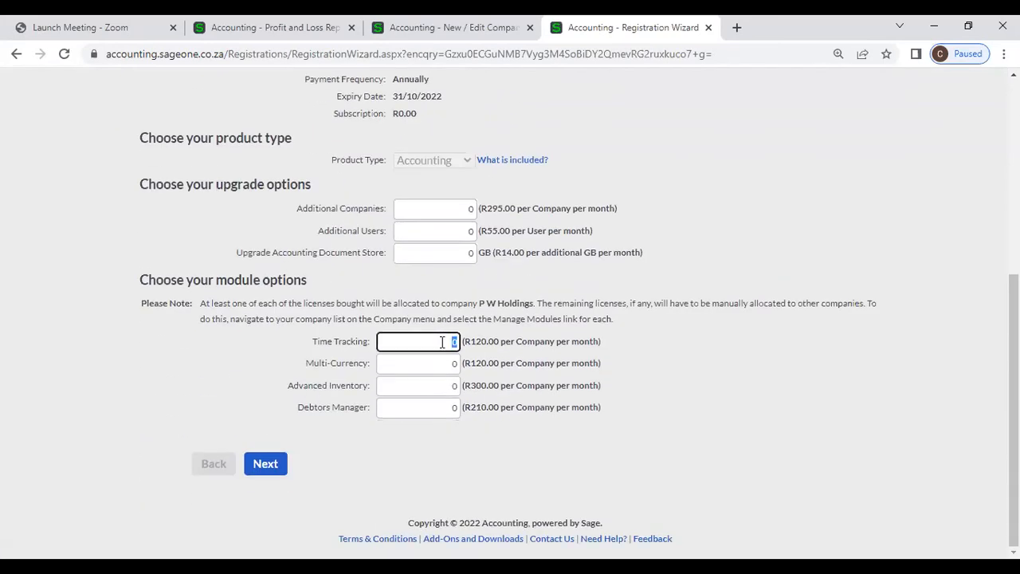
pyautogui.doubleClick(443, 362)
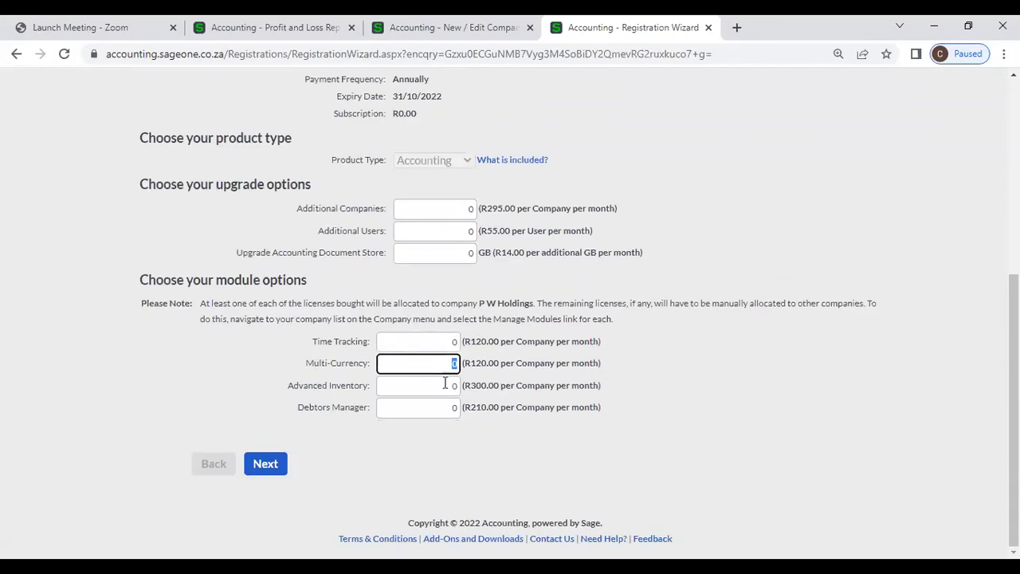
pyautogui.doubleClick(444, 385)
pyautogui.doubleClick(447, 408)
pyautogui.click(412, 453)
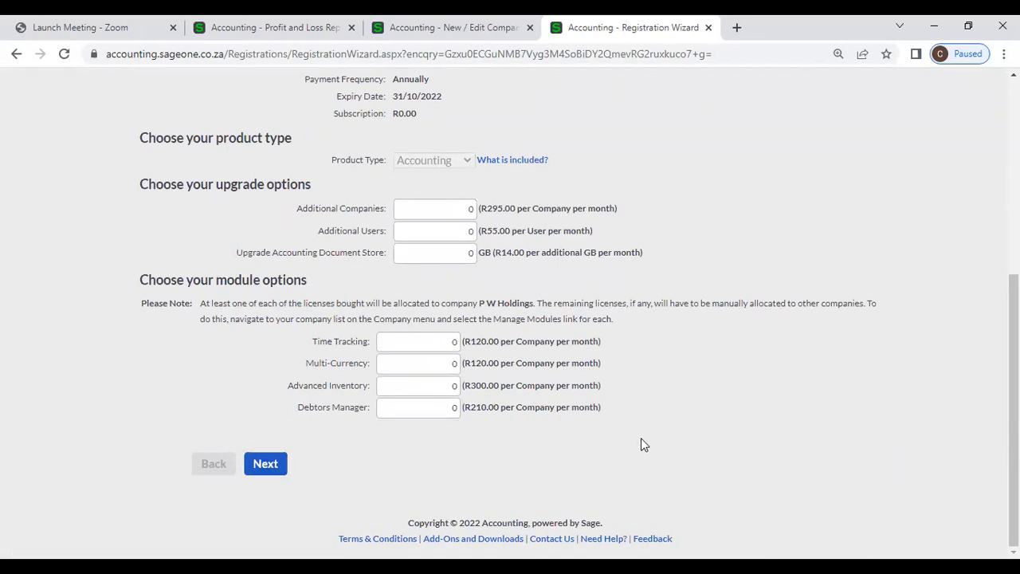
pyautogui.scroll(3, 642, 440)
pyautogui.scroll(1, 644, 444)
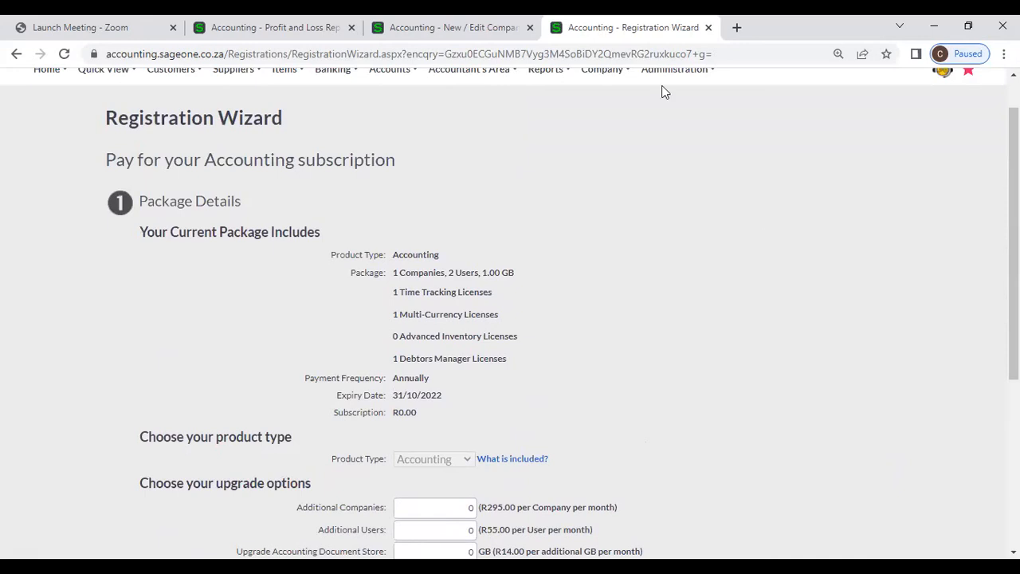
pyautogui.moveTo(674, 71)
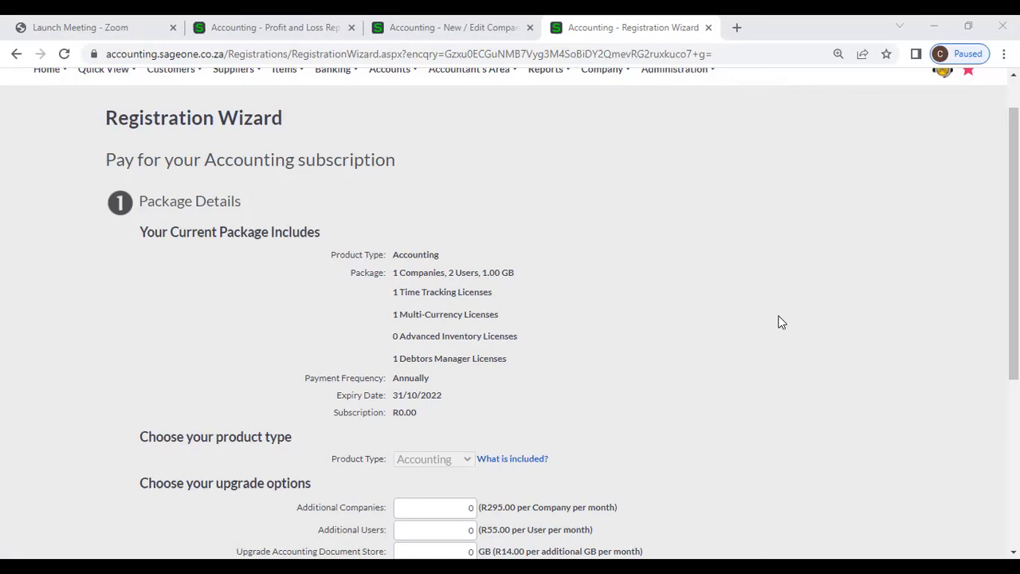
pyautogui.scroll(2, 781, 322)
# Step: Return to the company settings and view the Multi-Currency list with its exchange rates
pyautogui.click(451, 27)
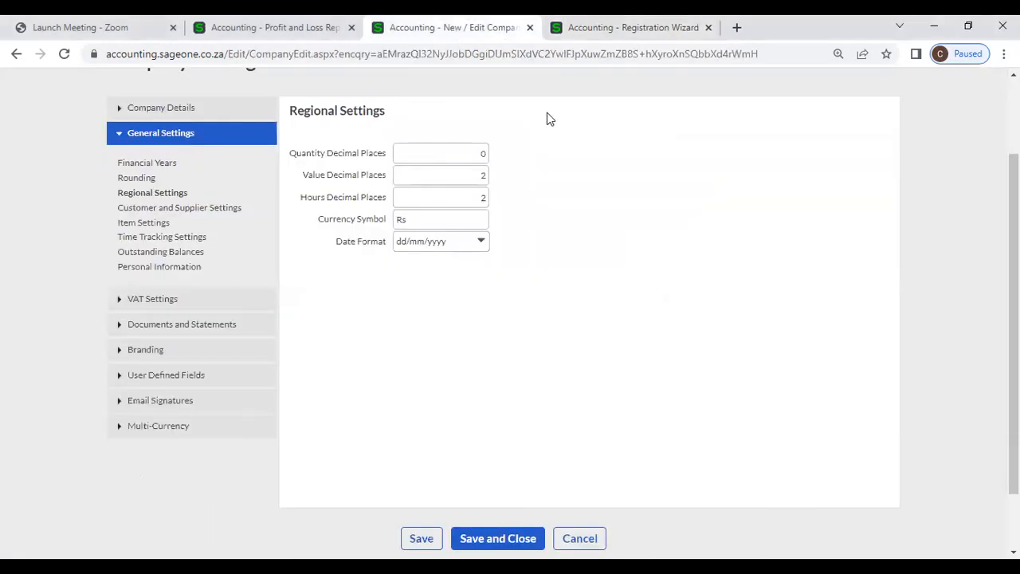
pyautogui.click(585, 28)
pyautogui.click(451, 29)
pyautogui.click(184, 428)
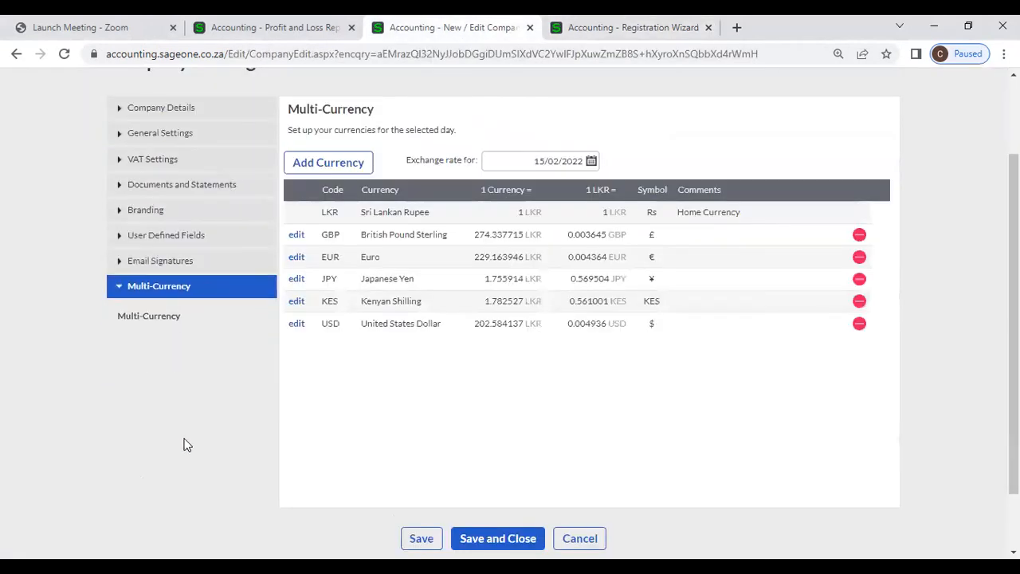
pyautogui.scroll(2, 193, 298)
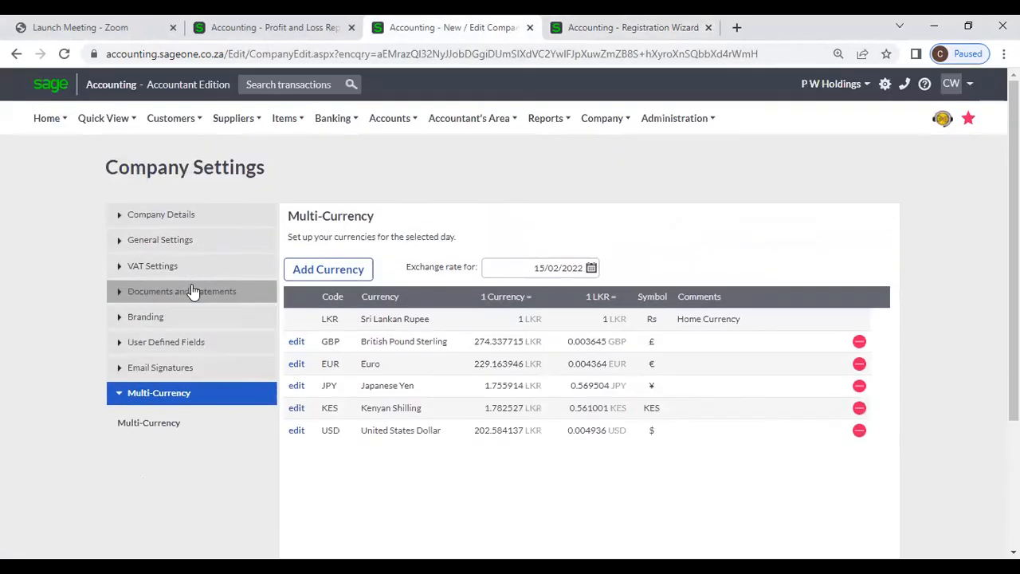
# Step: Leave the registration wizard and view the customers' Time Tracking summary
pyautogui.hotkey('ctrl', 'Tab')
pyautogui.click(171, 118)
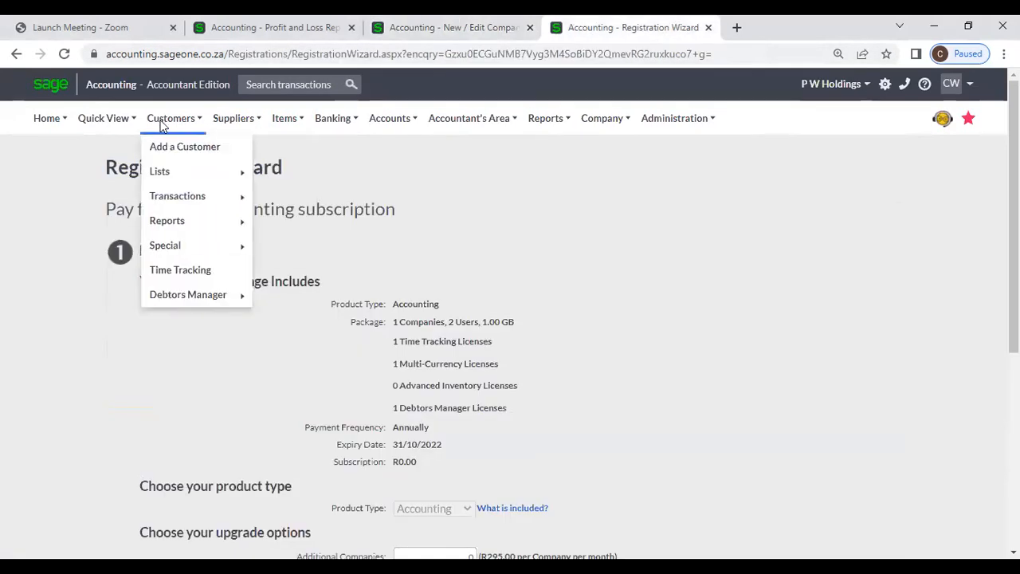
pyautogui.click(163, 276)
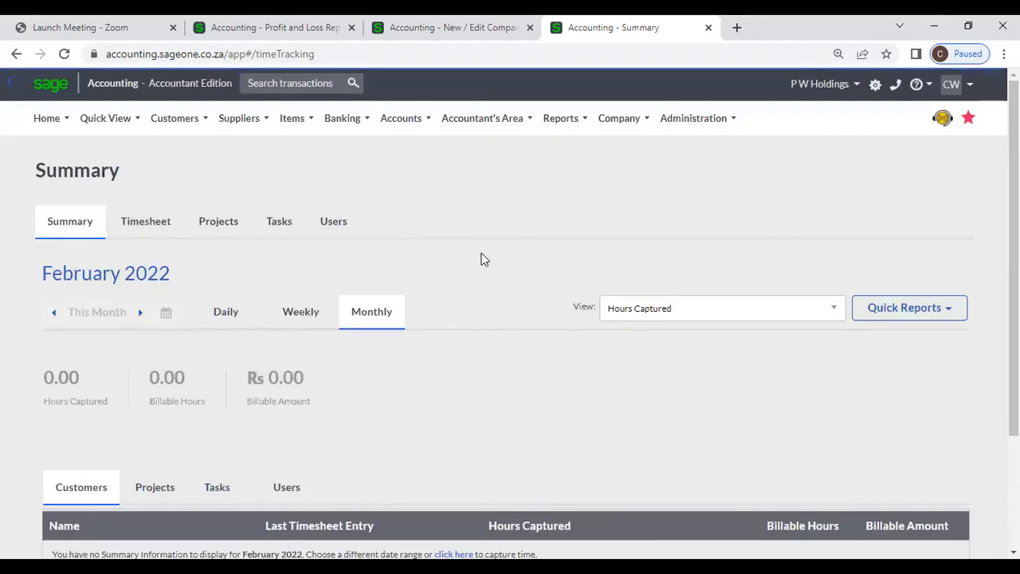
# Step: Open the Debtors Manager's Outstanding Invoices Workflow and examine its interaction timeline from invoice issued to payment received
pyautogui.click(174, 118)
pyautogui.moveTo(203, 309)
pyautogui.click(302, 310)
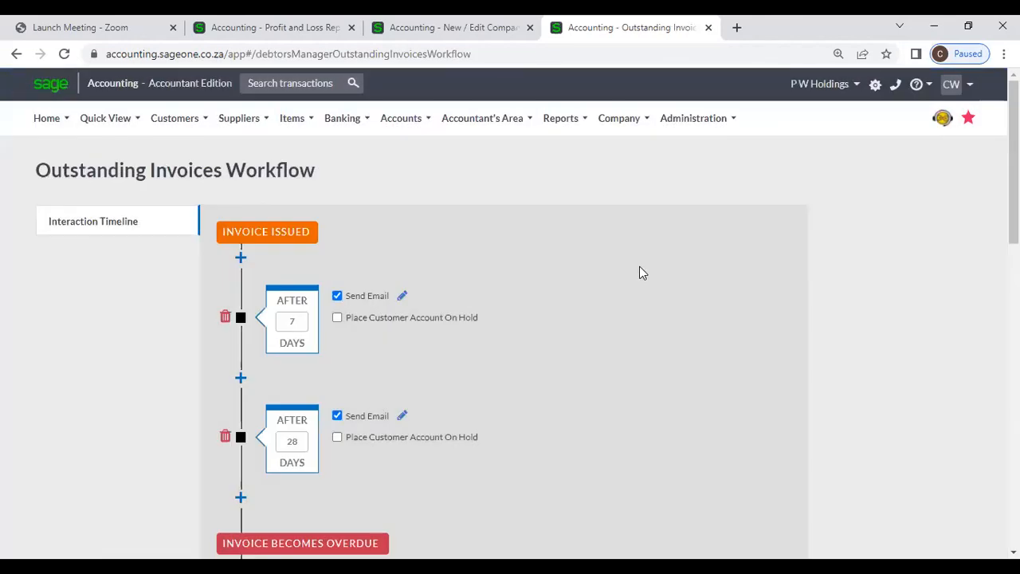
pyautogui.scroll(-2, 640, 271)
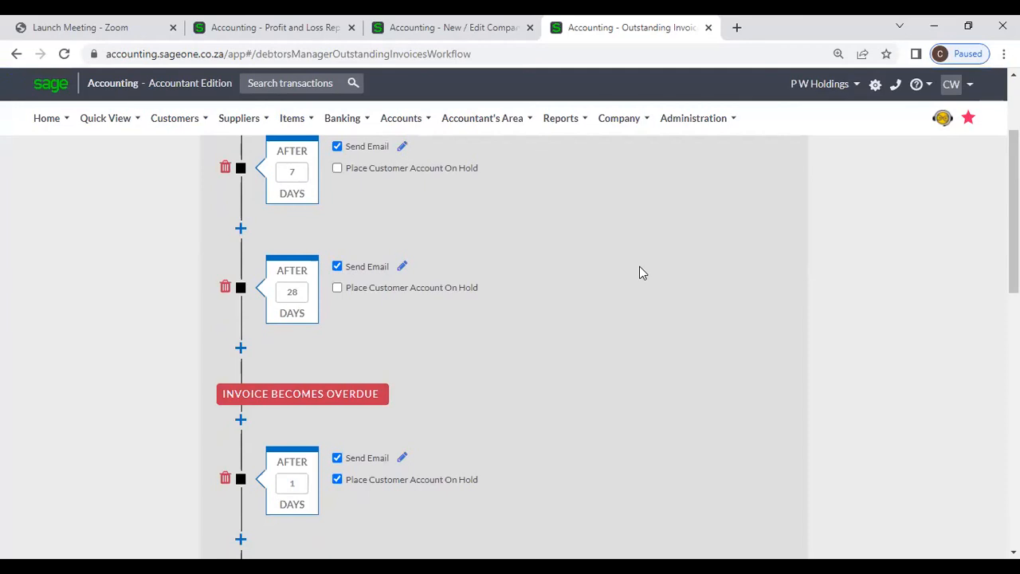
pyautogui.scroll(-8, 639, 271)
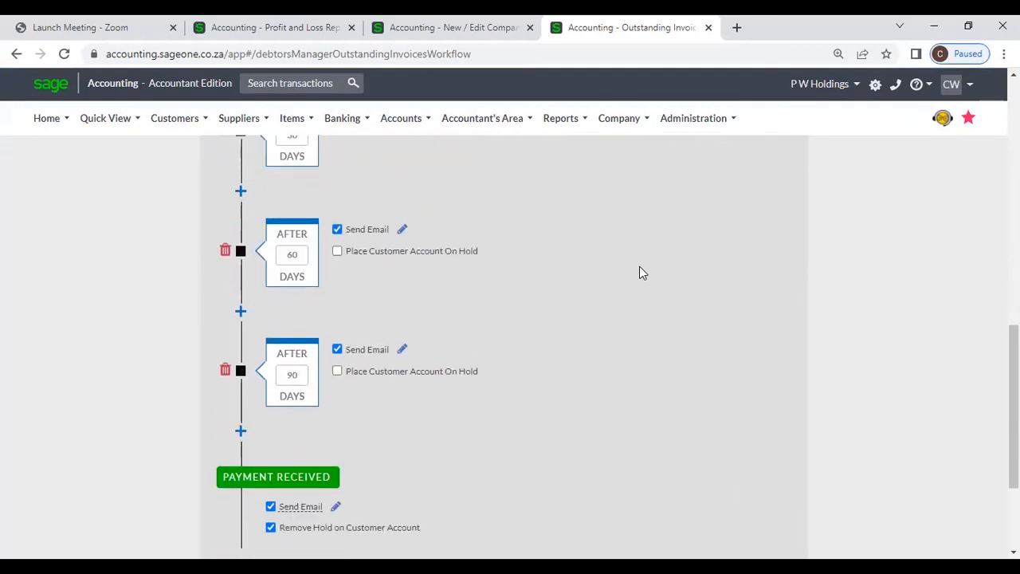
pyautogui.scroll(10, 639, 273)
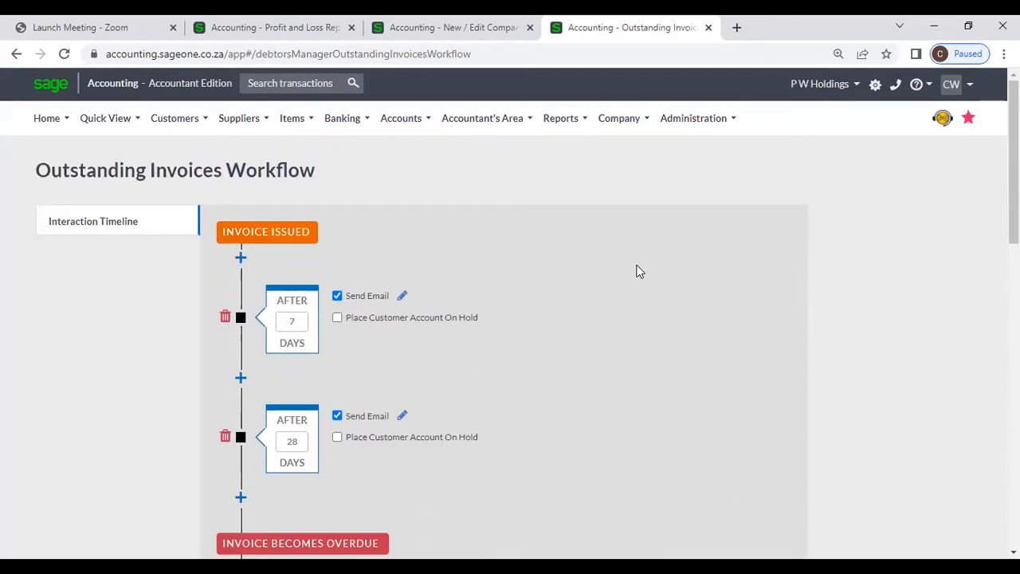
pyautogui.scroll(-8, 639, 271)
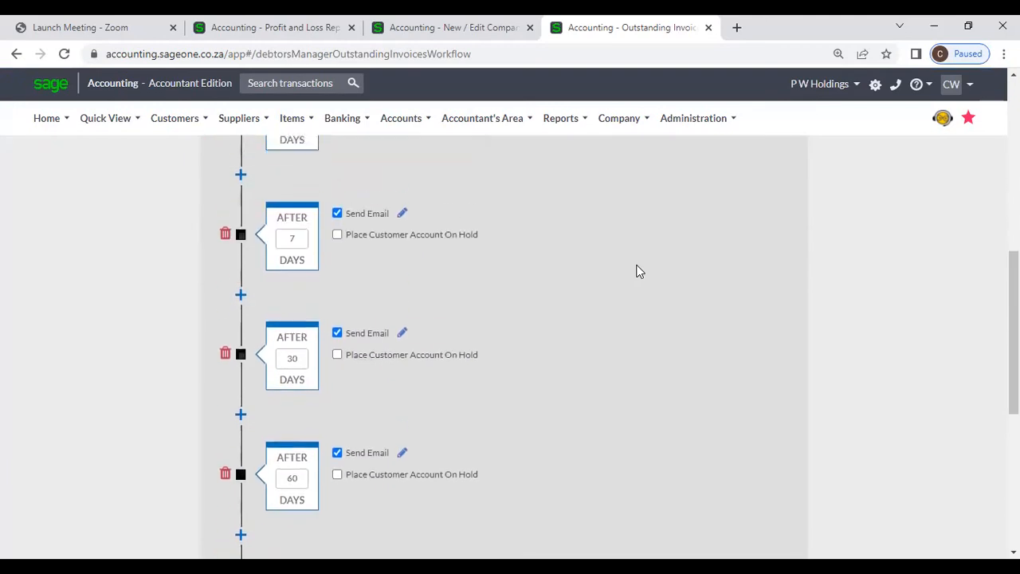
pyautogui.scroll(-4, 637, 271)
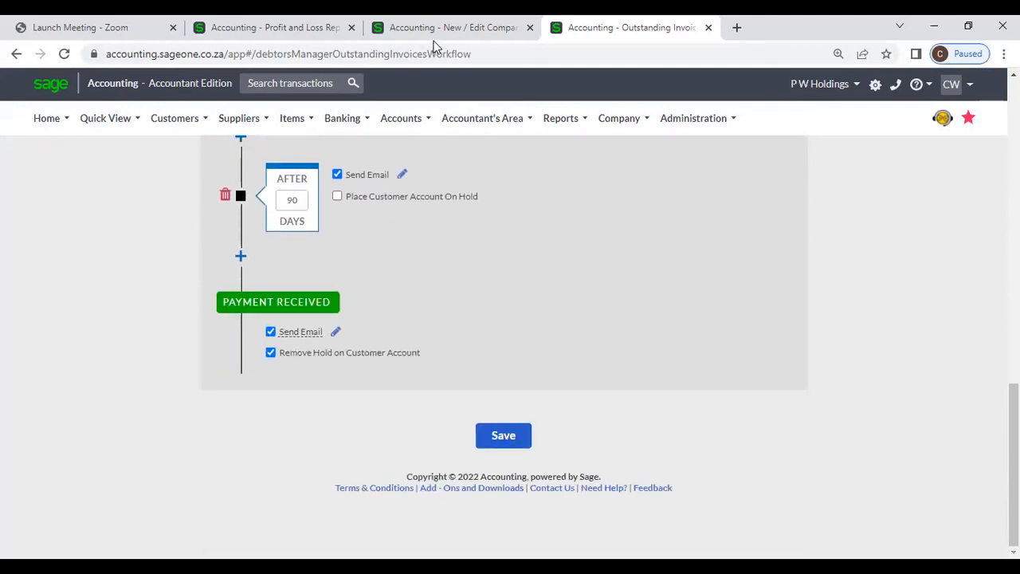
# Step: Return to the company's general settings and view the Customer and Supplier Settings
pyautogui.click(436, 32)
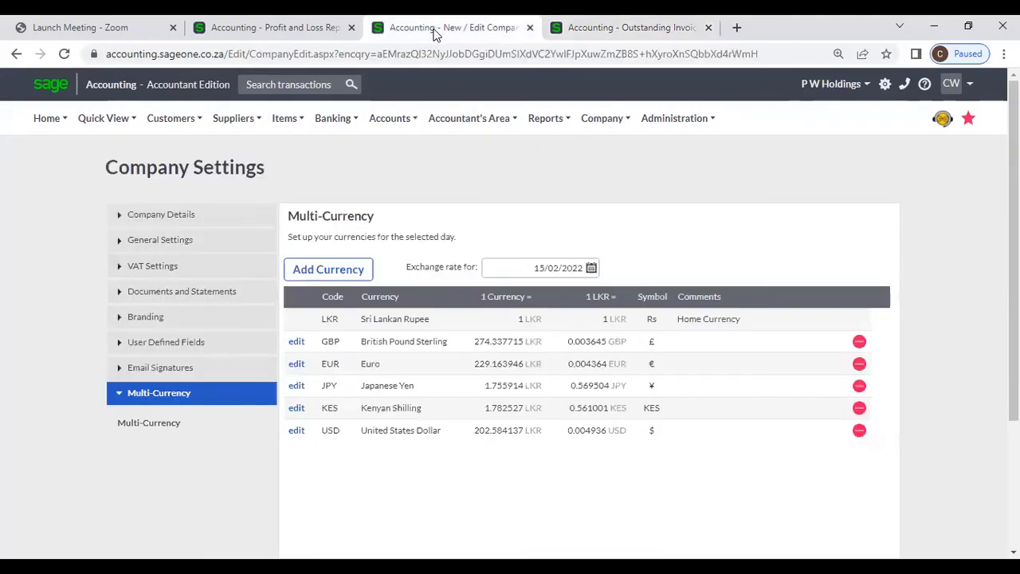
pyautogui.click(166, 249)
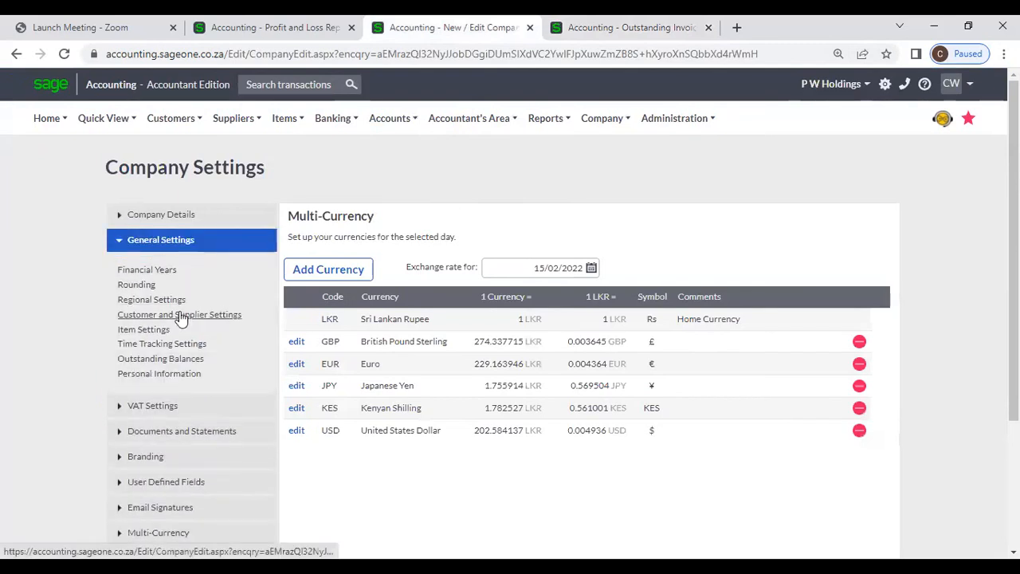
pyautogui.click(184, 316)
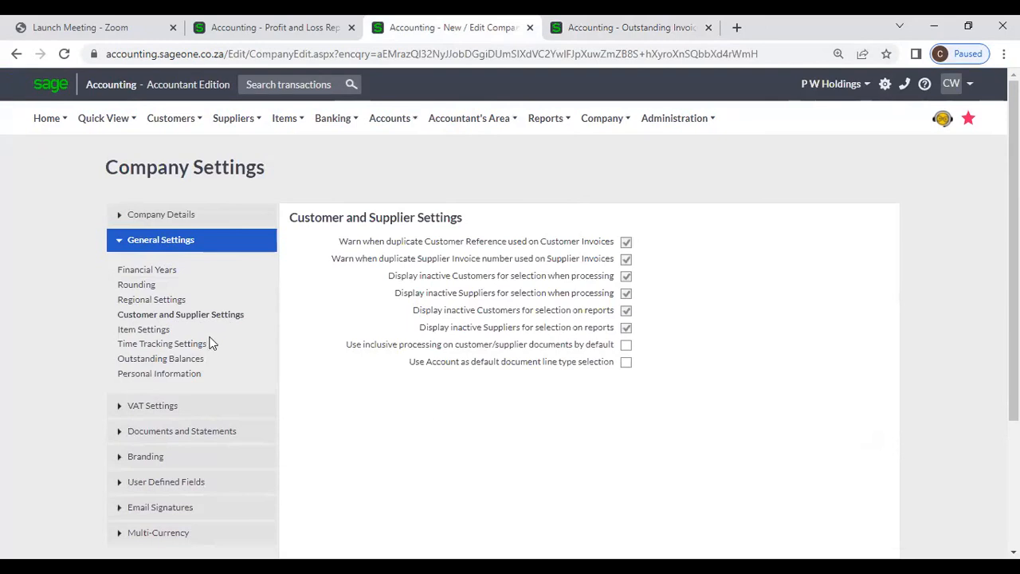
# Step: Start a new customer record and close the Outstanding Invoices Workflow page
pyautogui.click(169, 118)
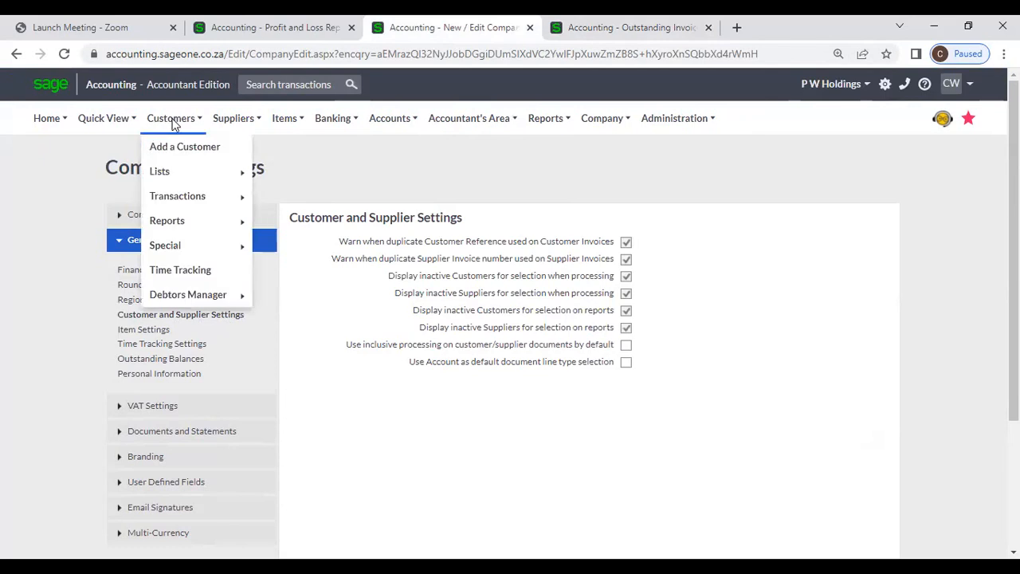
pyautogui.moveTo(288, 119)
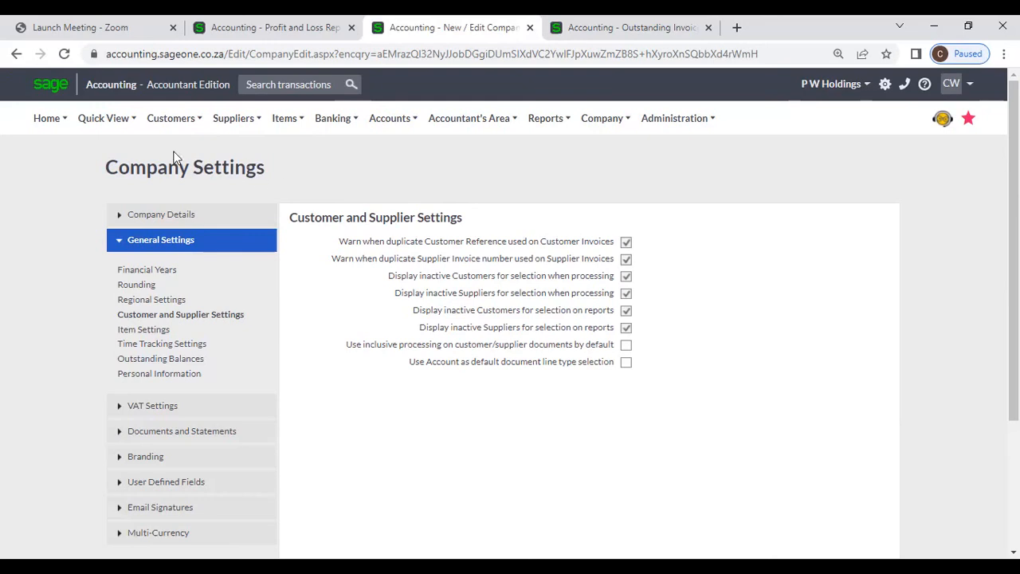
pyautogui.moveTo(161, 130)
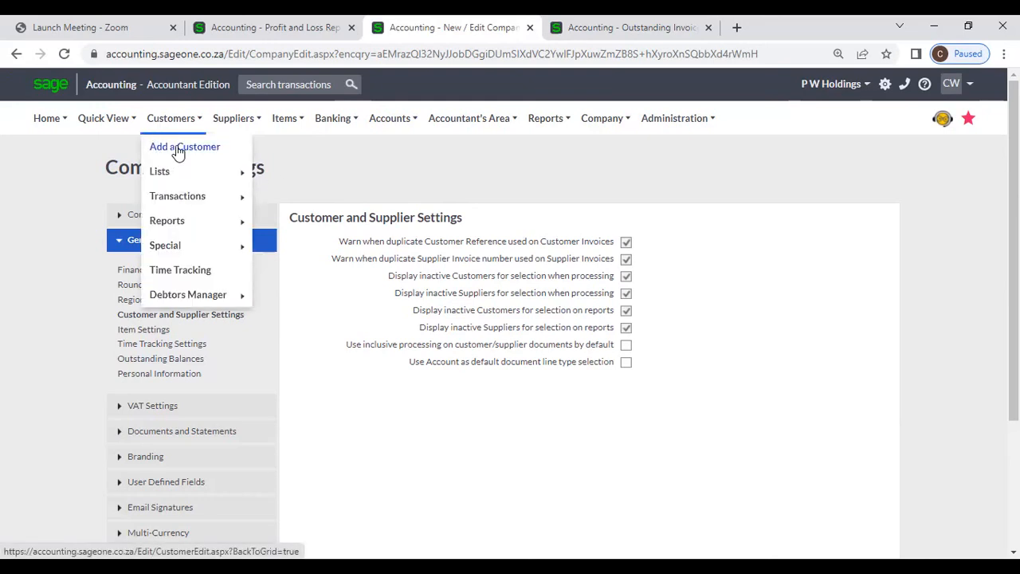
pyautogui.click(178, 150)
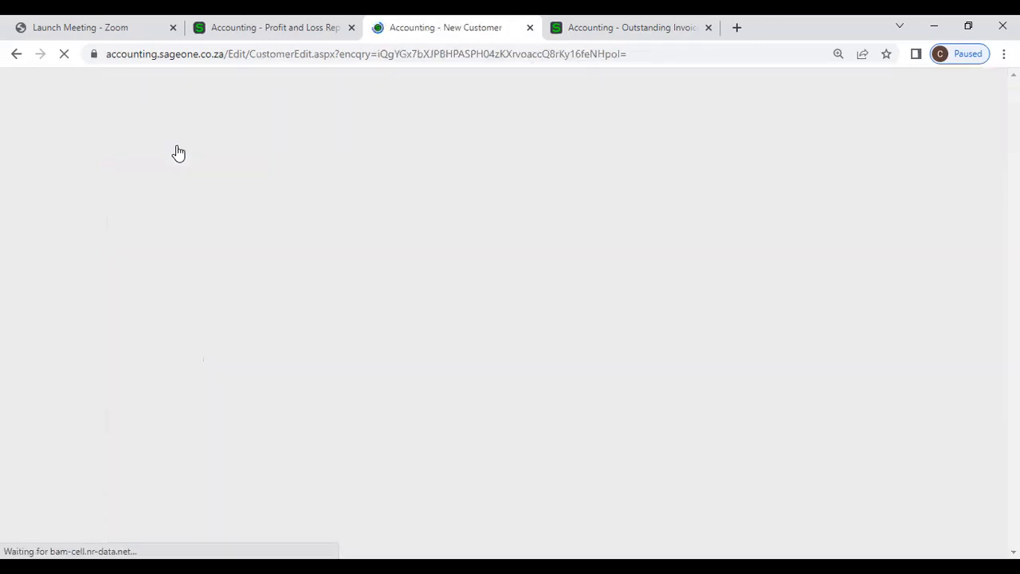
pyautogui.click(707, 28)
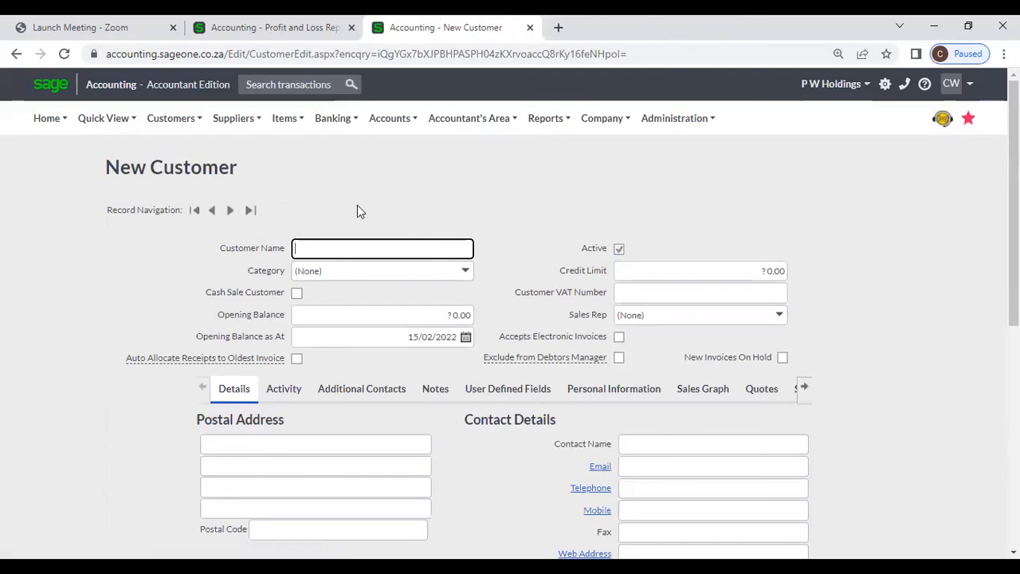
# Step: Look over the main fields, address and contact details of the blank New Customer form
pyautogui.click(325, 250)
pyautogui.click(345, 215)
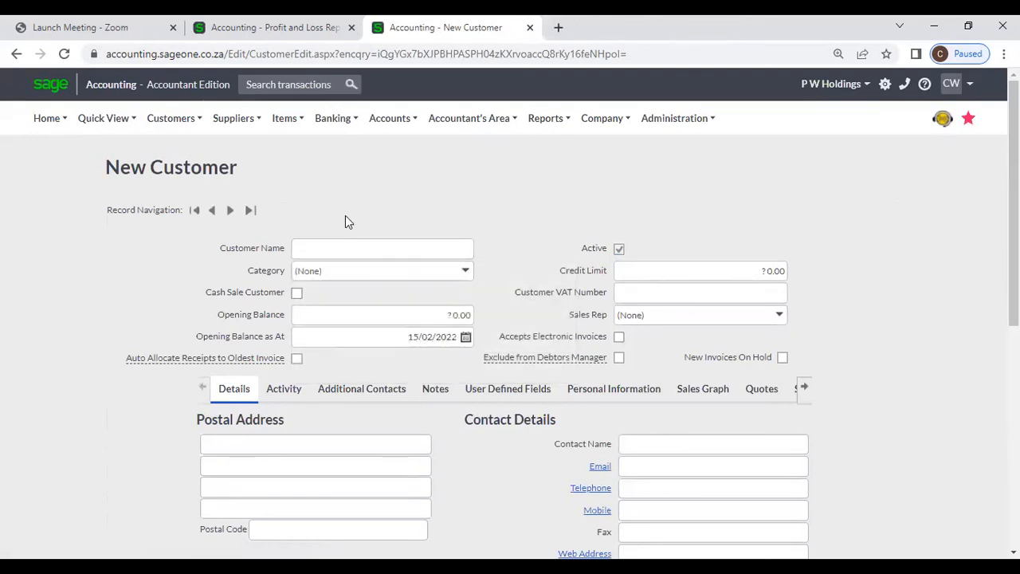
pyautogui.scroll(-1, 419, 213)
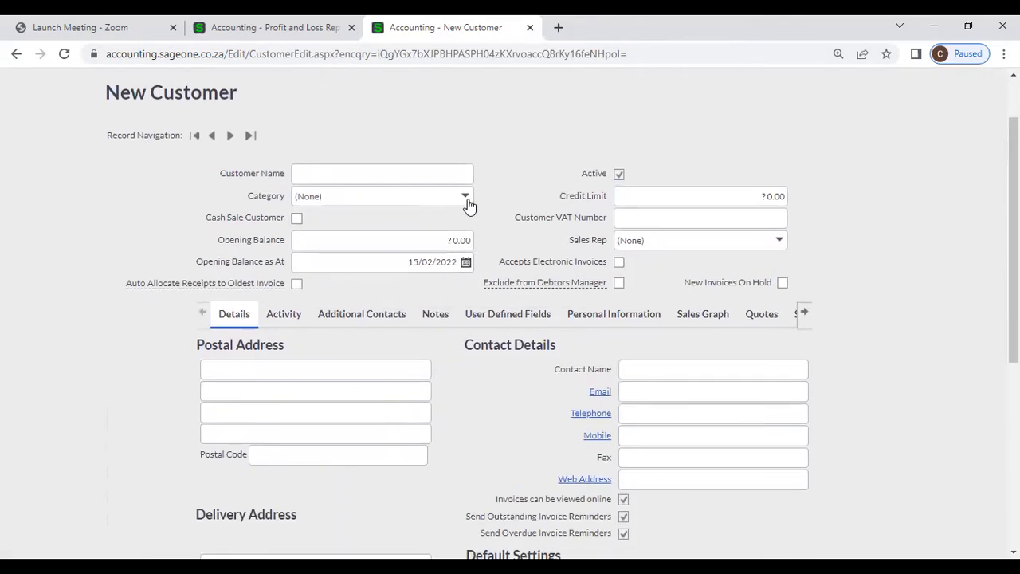
pyautogui.scroll(1, 478, 205)
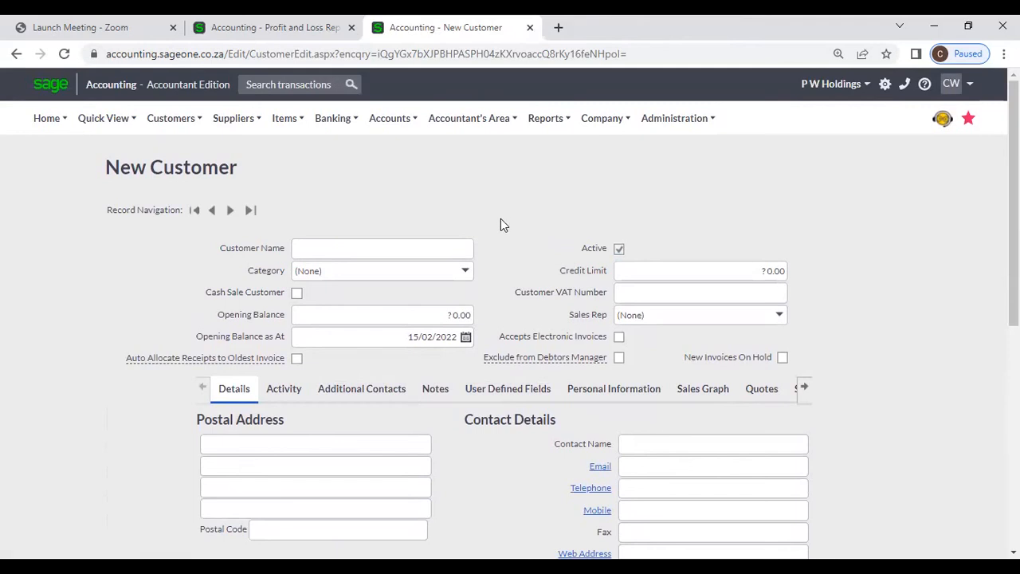
# Step: View the available categories for the new customer without choosing one
pyautogui.click(466, 279)
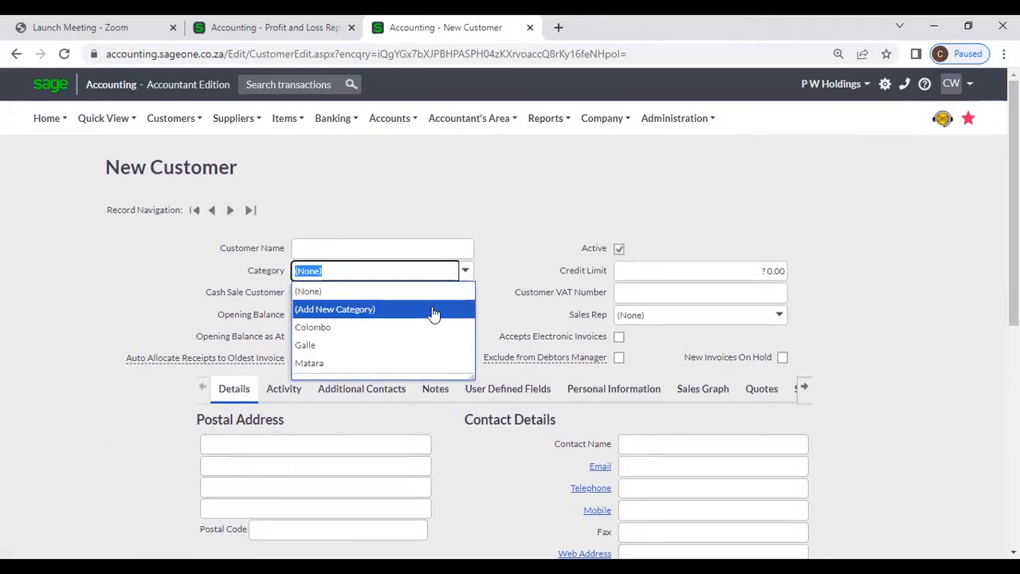
pyautogui.click(517, 247)
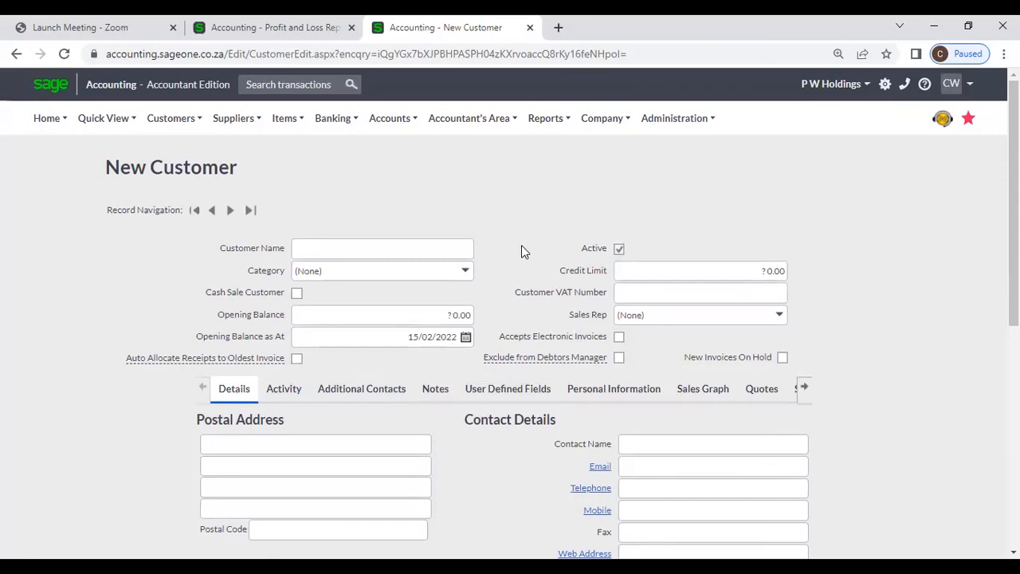
pyautogui.click(465, 271)
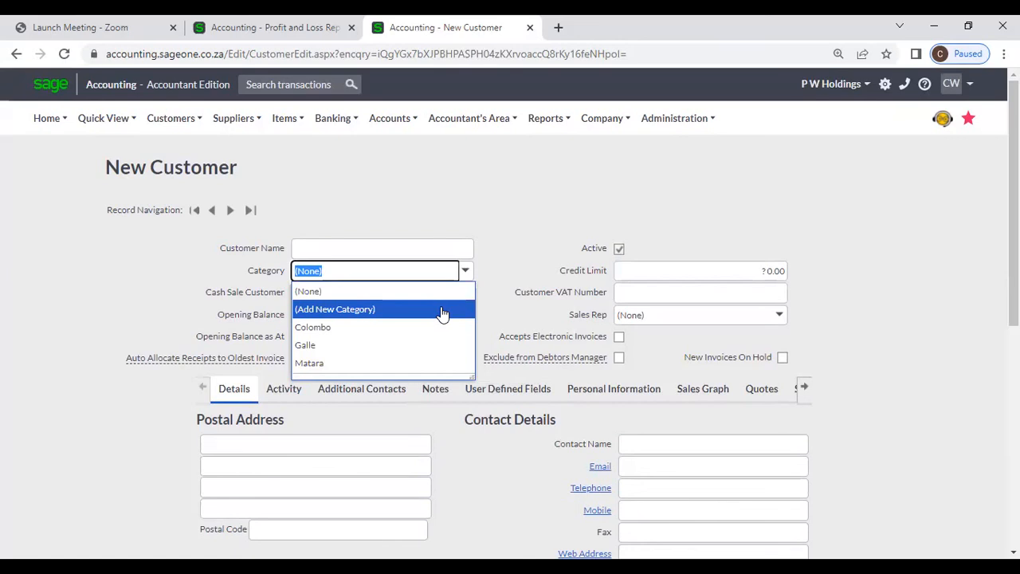
pyautogui.click(525, 251)
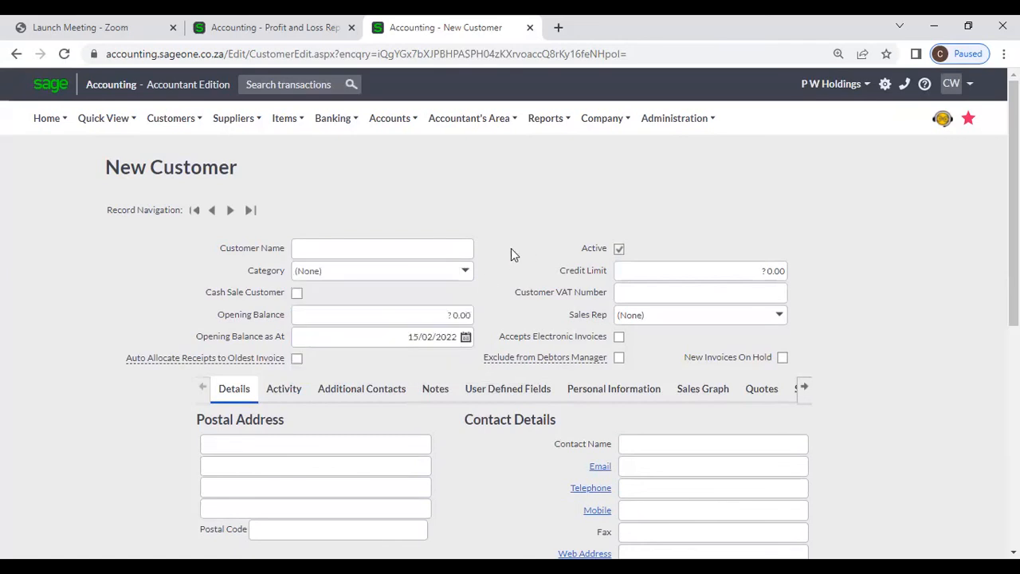
# Step: Check the Credit Limit field and the Sales Rep choices, including opening and closing the Add New Sales Rep form
pyautogui.click(662, 272)
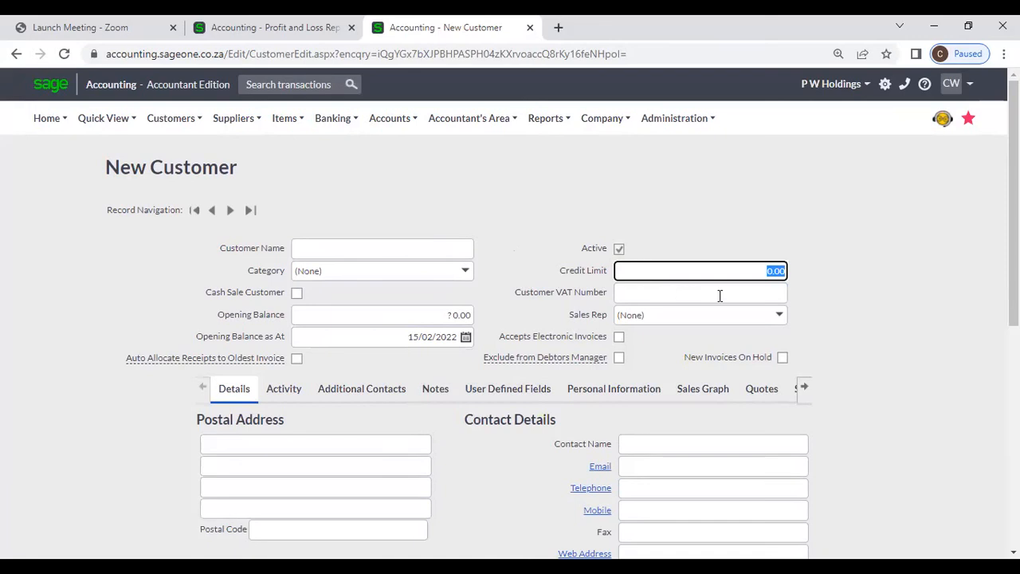
pyautogui.click(852, 330)
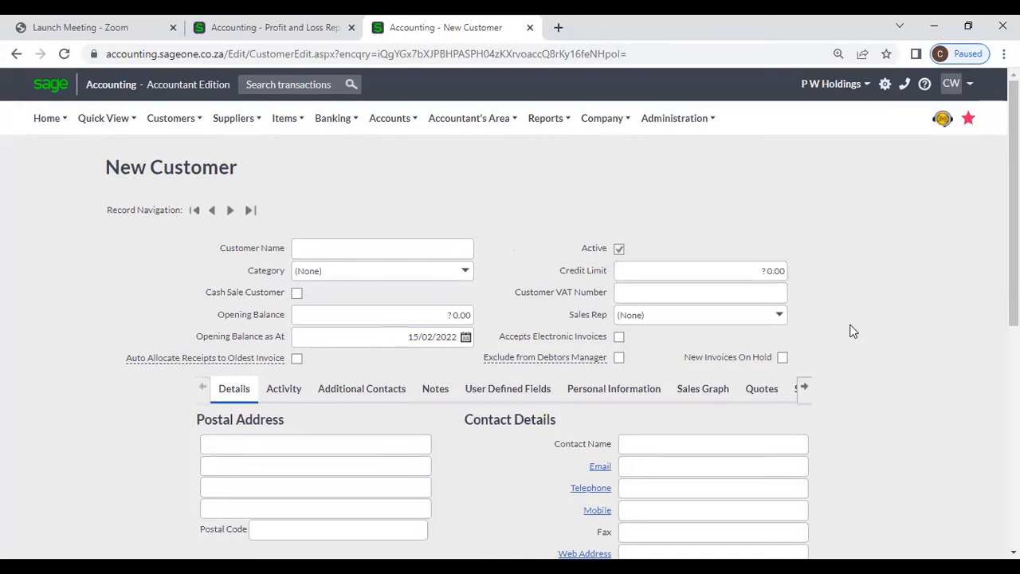
pyautogui.click(779, 316)
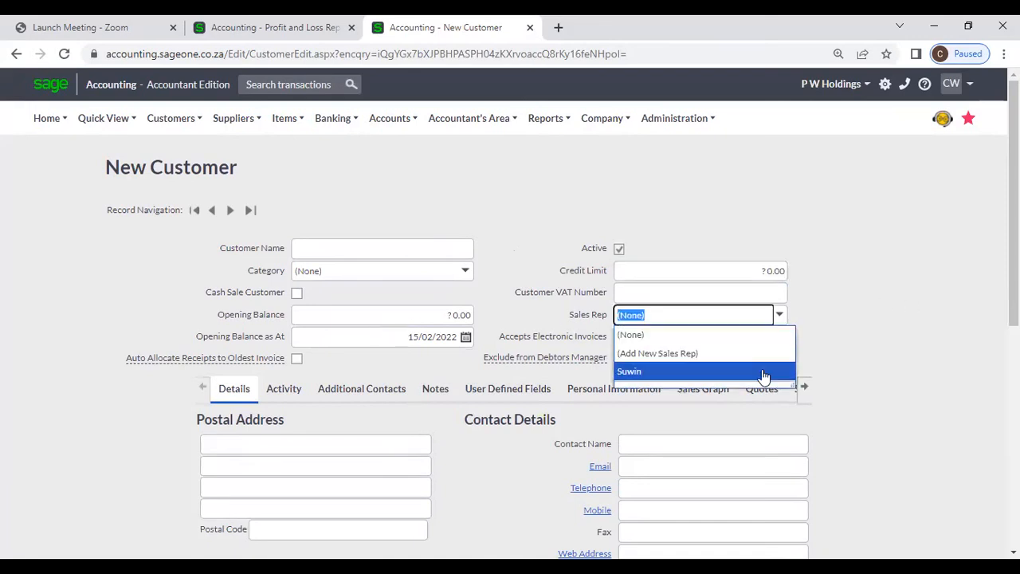
pyautogui.click(713, 362)
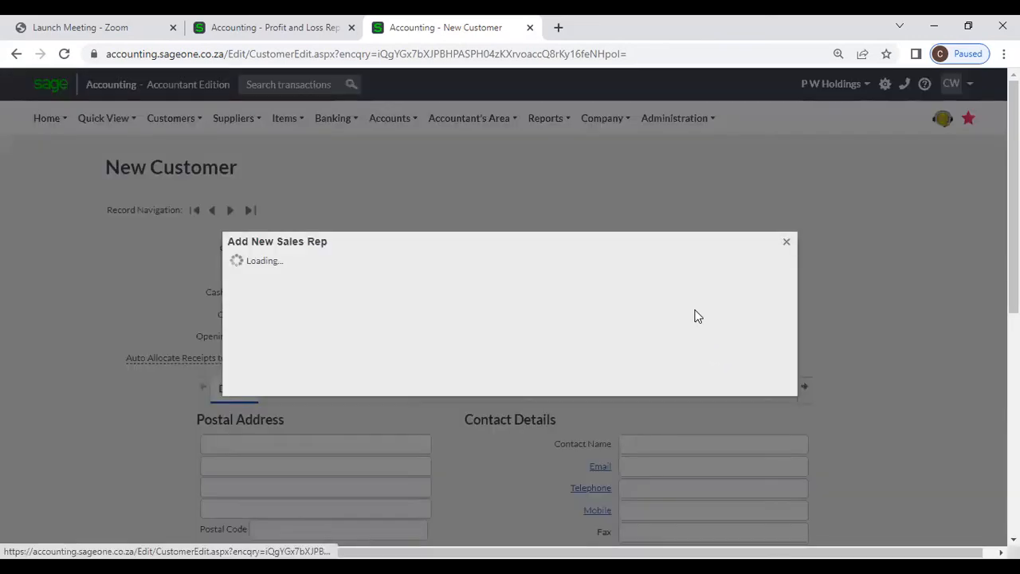
pyautogui.click(786, 241)
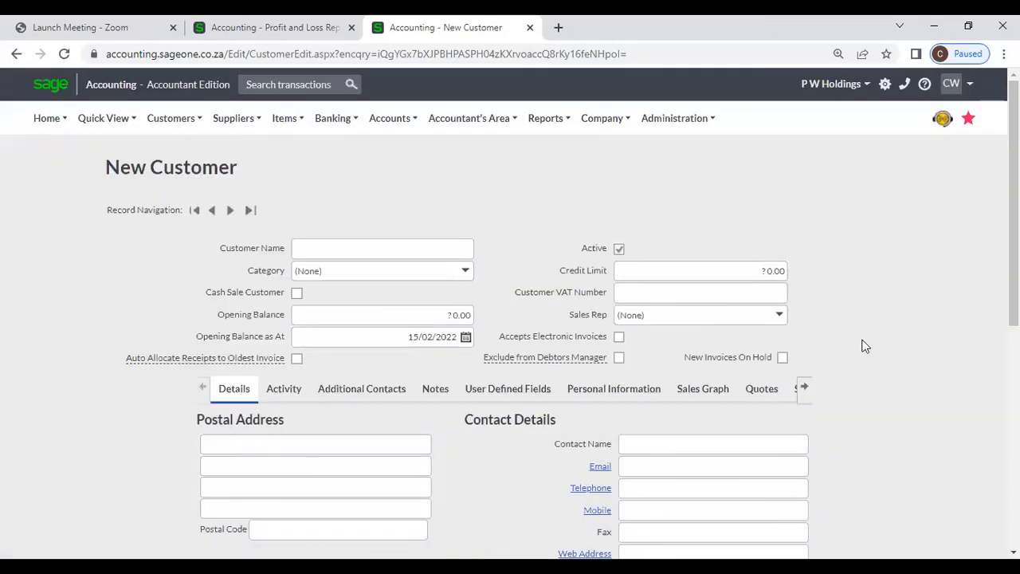
# Step: Examine the new customer's Opening Balance and Opening Balance as At fields
pyautogui.click(412, 317)
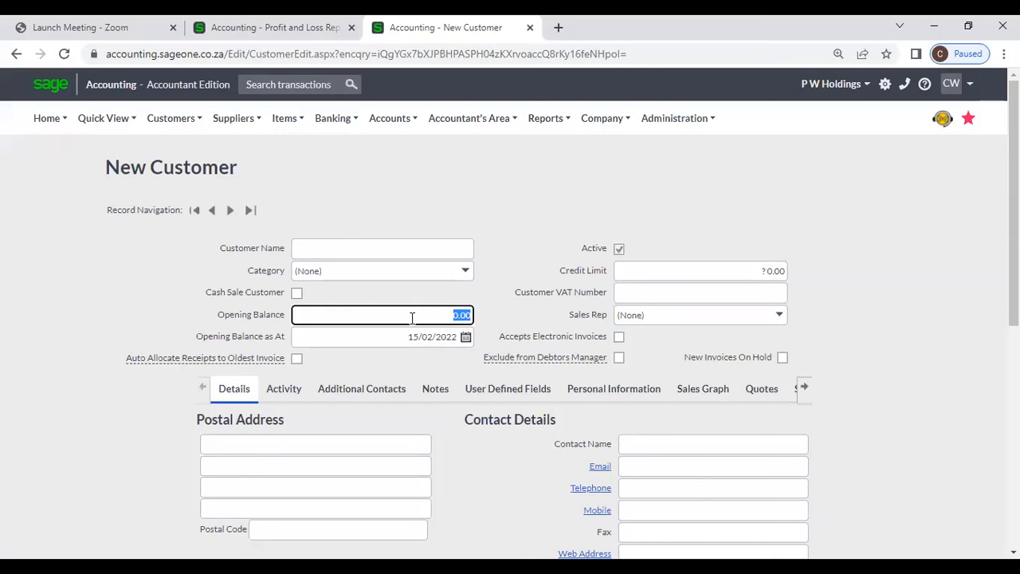
pyautogui.scroll(-1, 412, 317)
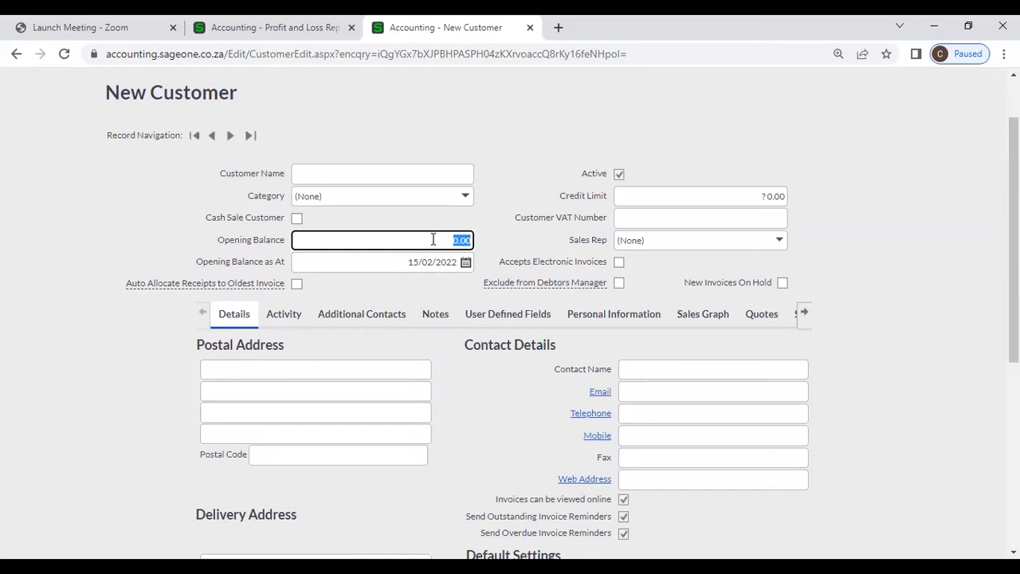
pyautogui.click(466, 263)
pyautogui.click(476, 238)
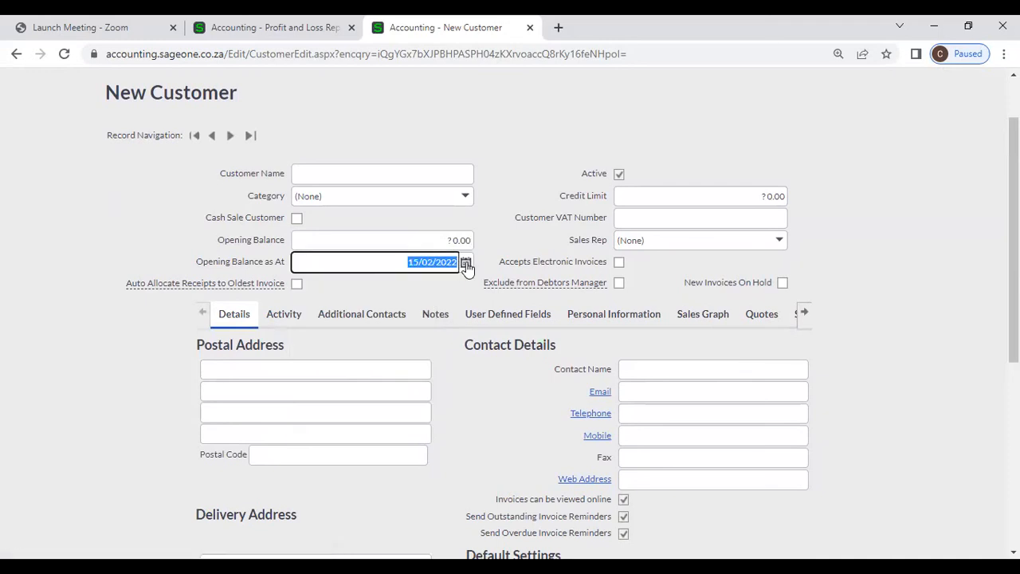
pyautogui.click(435, 241)
pyautogui.click(434, 259)
pyautogui.click(439, 239)
pyautogui.click(437, 261)
pyautogui.click(503, 246)
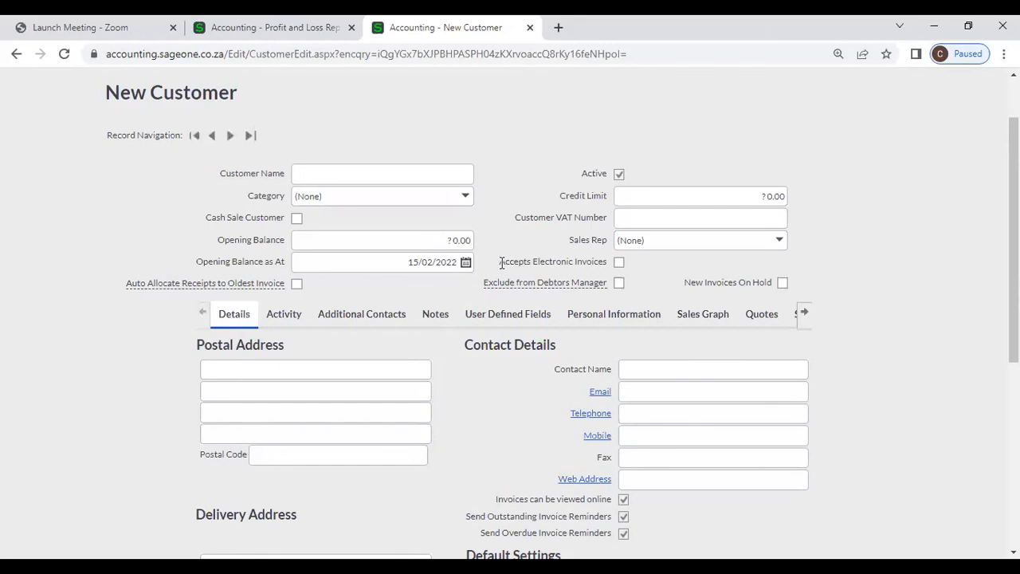
# Step: Look over the customer's postal and delivery address, contact details, invoice reminder options and default settings
pyautogui.scroll(-2, 502, 263)
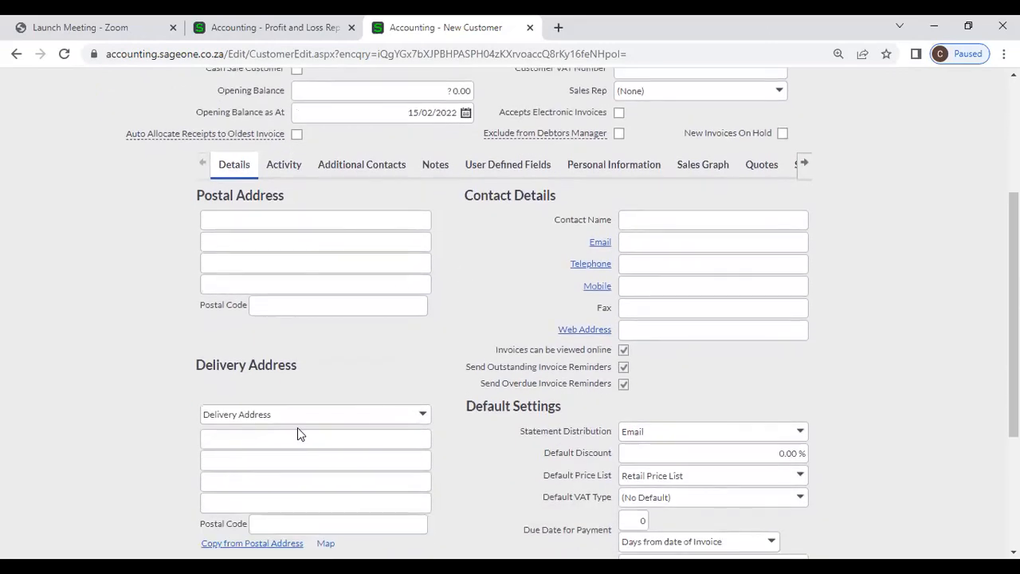
pyautogui.scroll(-1, 297, 427)
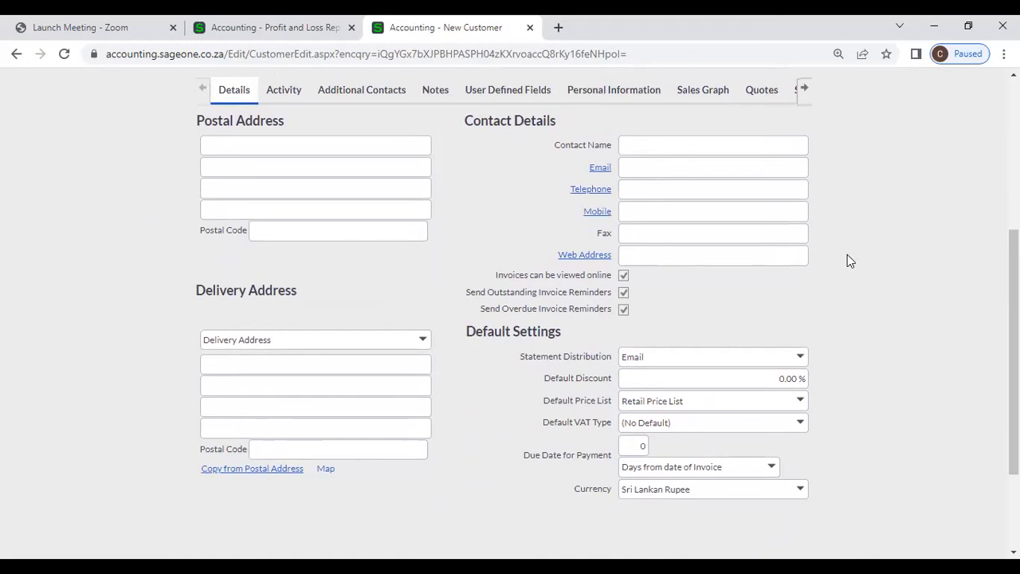
pyautogui.scroll(2, 848, 255)
pyautogui.scroll(-2, 848, 255)
pyautogui.scroll(1, 849, 260)
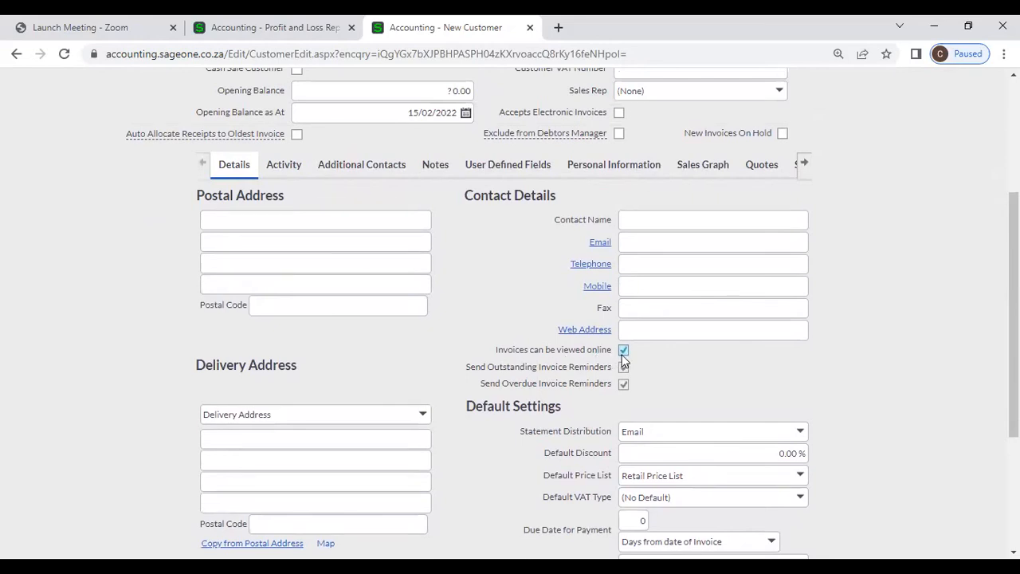
pyautogui.scroll(3, 637, 360)
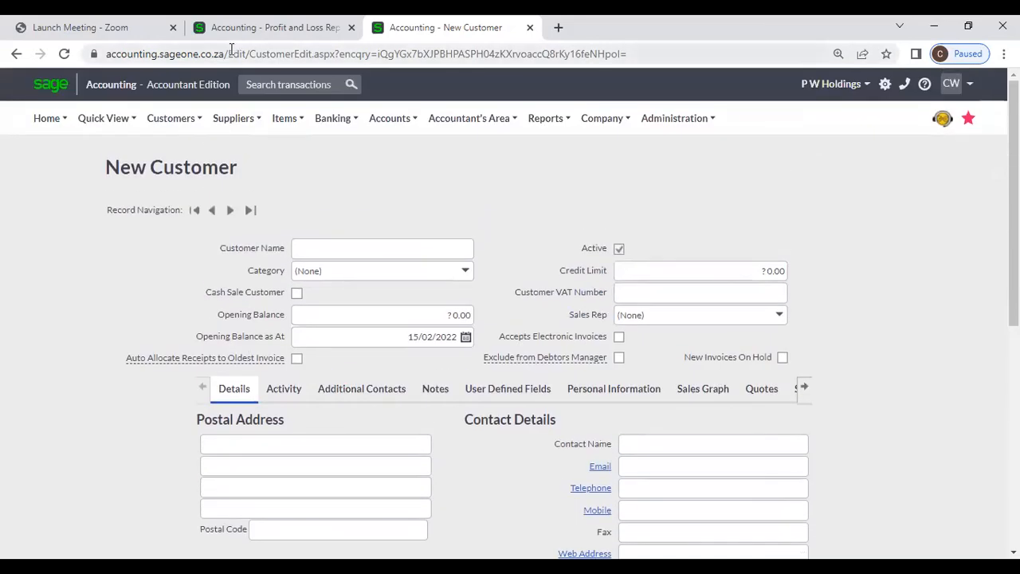
pyautogui.scroll(-3, 607, 399)
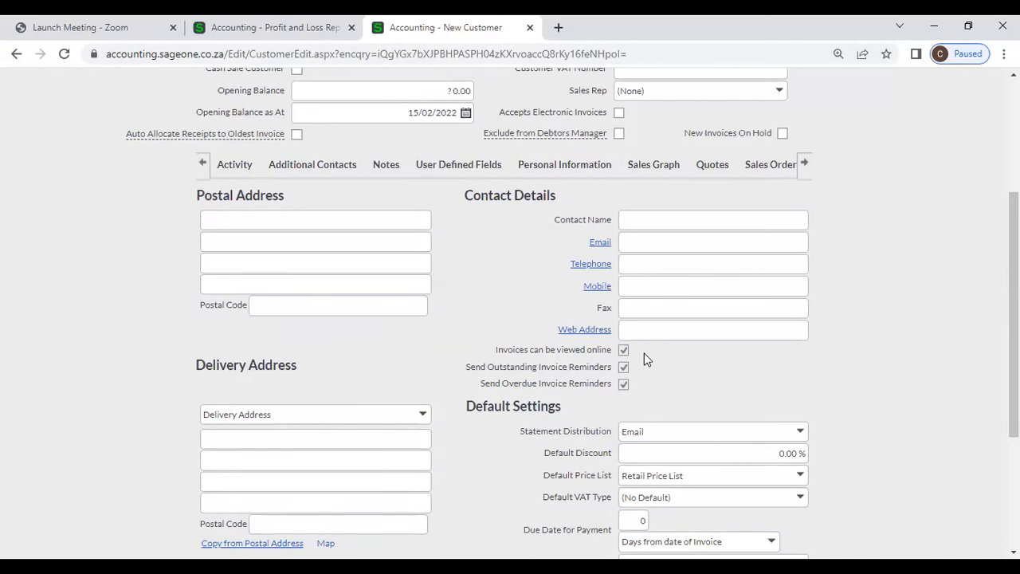
pyautogui.scroll(-1, 644, 353)
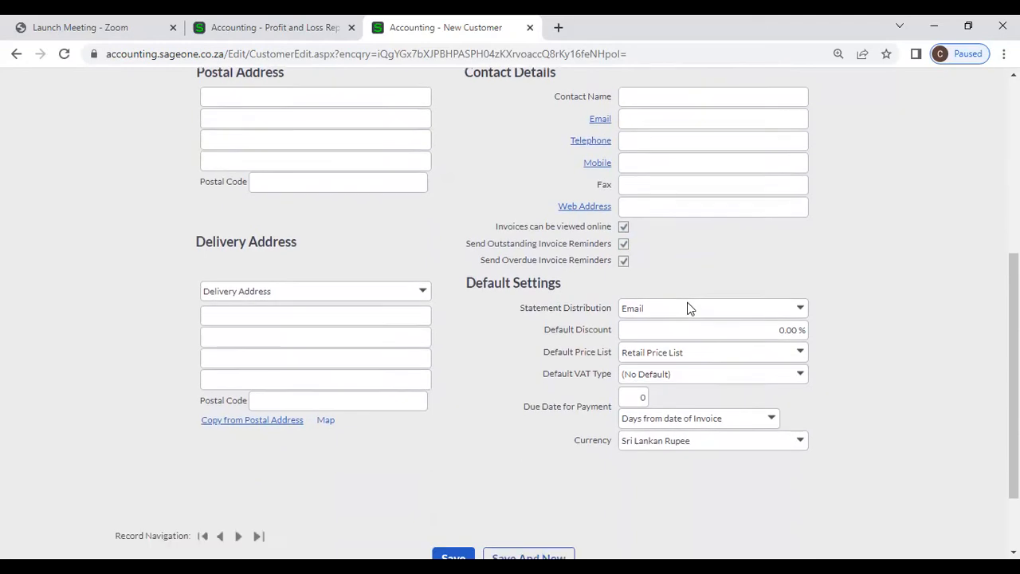
pyautogui.scroll(-3, 688, 306)
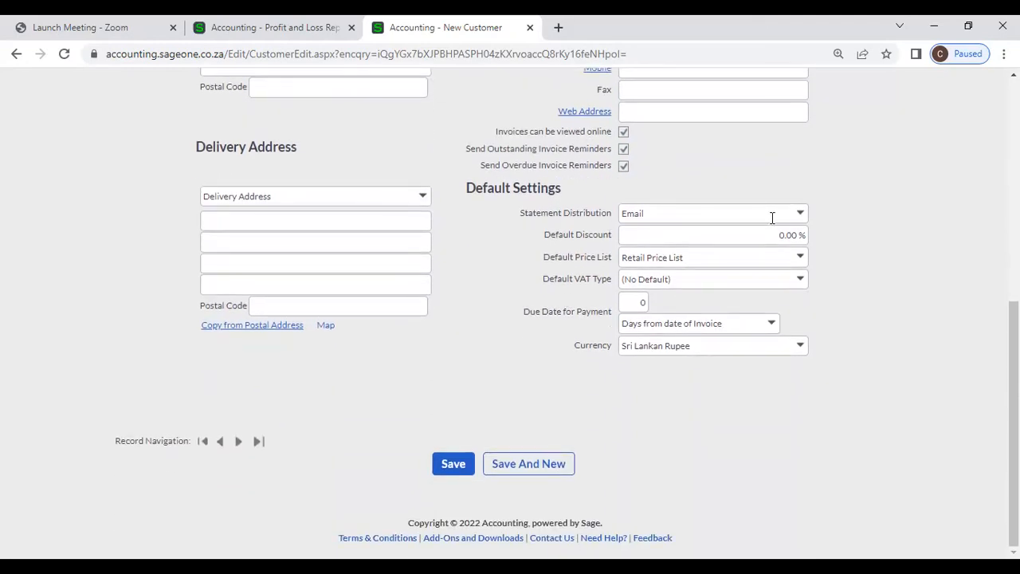
# Step: Examine the Statement Distribution choices together with the customer's Email field
pyautogui.scroll(2, 868, 234)
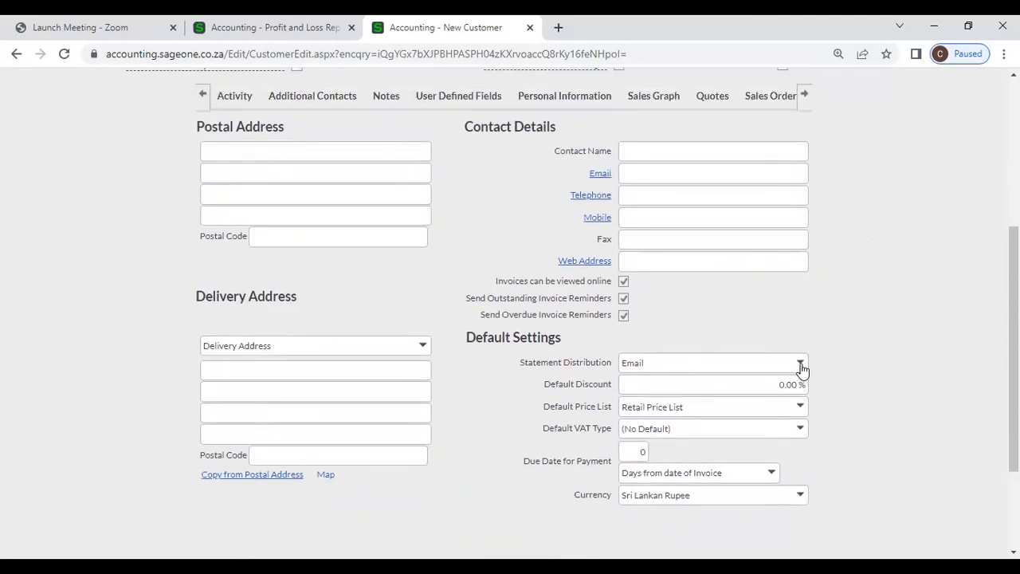
pyautogui.click(800, 363)
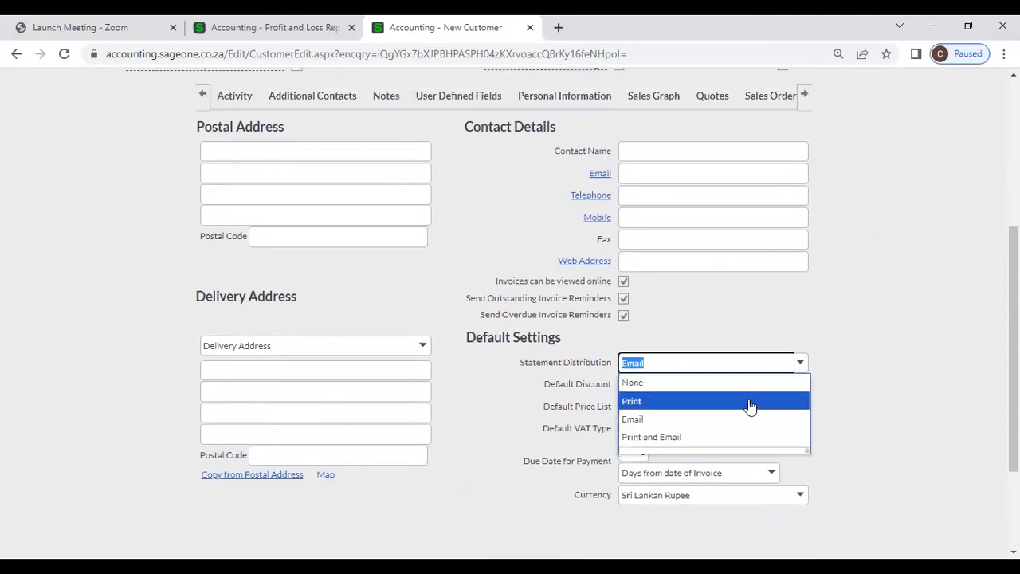
pyautogui.click(856, 418)
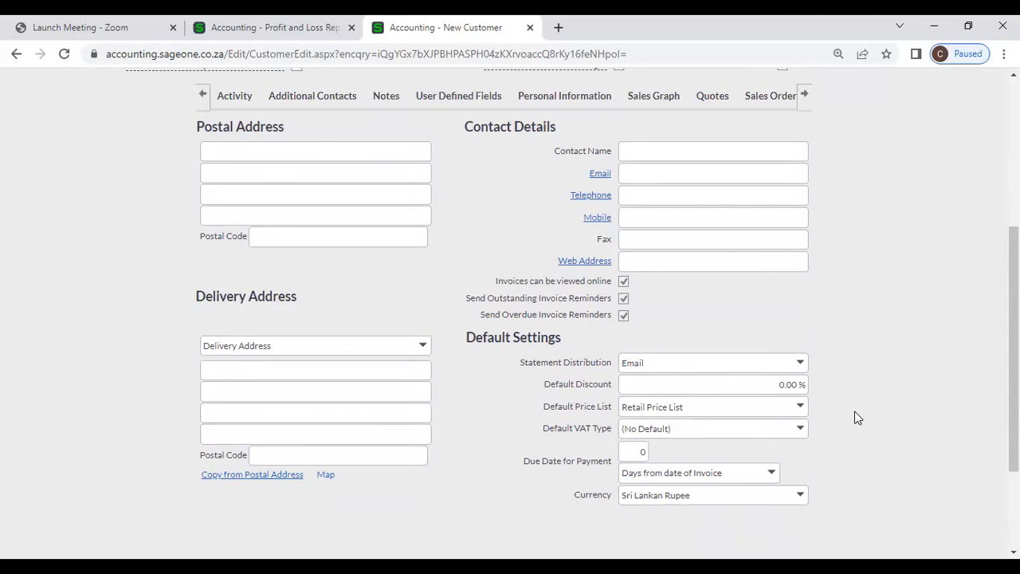
pyautogui.click(657, 178)
pyautogui.click(833, 285)
pyautogui.click(798, 366)
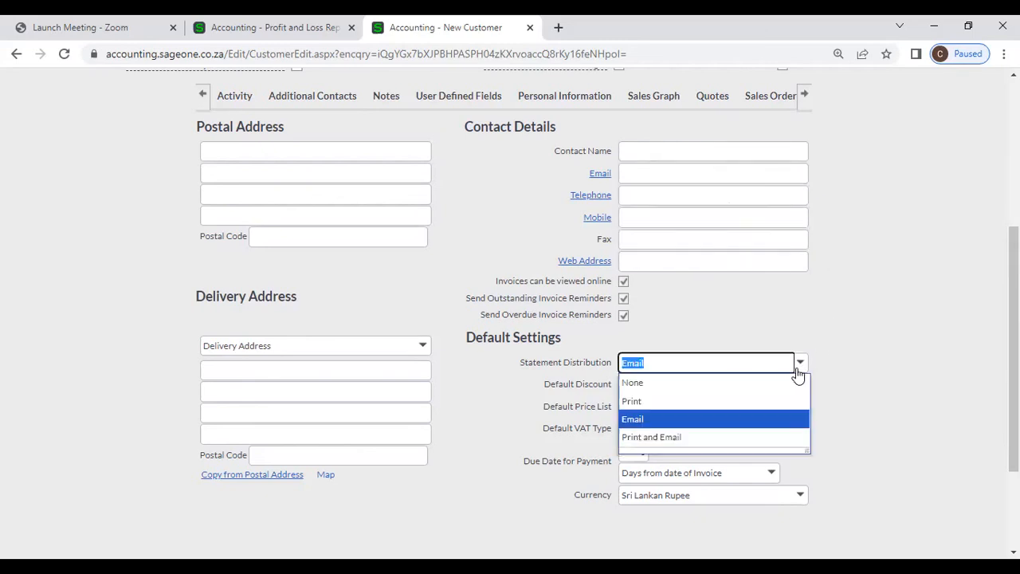
pyautogui.click(897, 396)
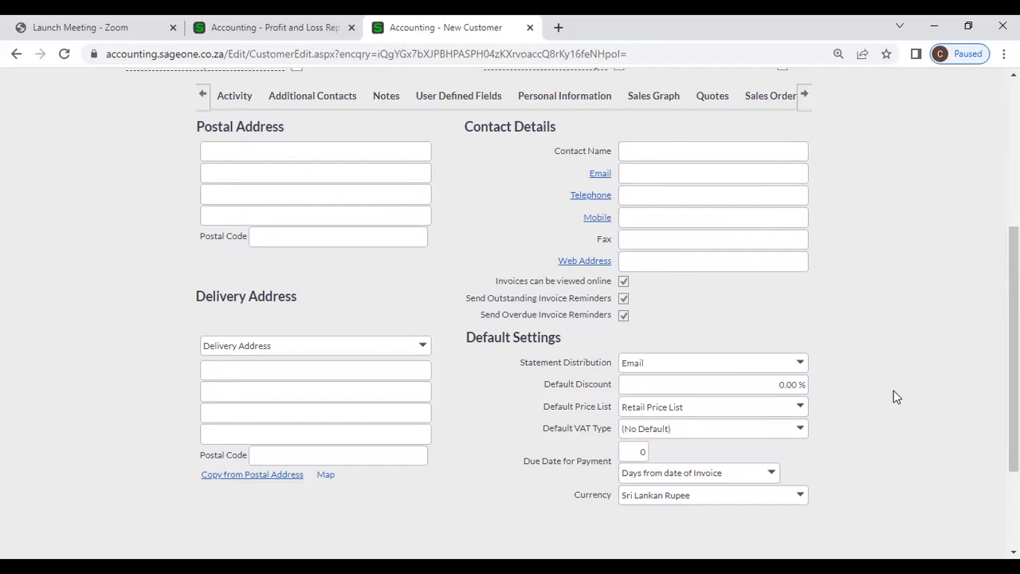
pyautogui.click(663, 179)
pyautogui.click(899, 206)
# Step: Try the Statement Distribution as Print and switch it back to Email
pyautogui.click(800, 363)
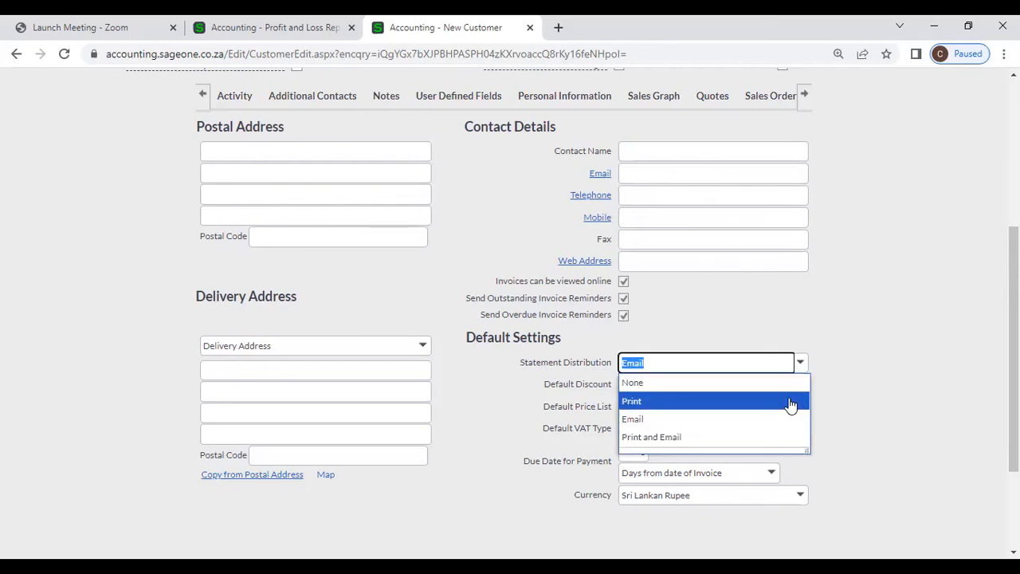
pyautogui.click(790, 402)
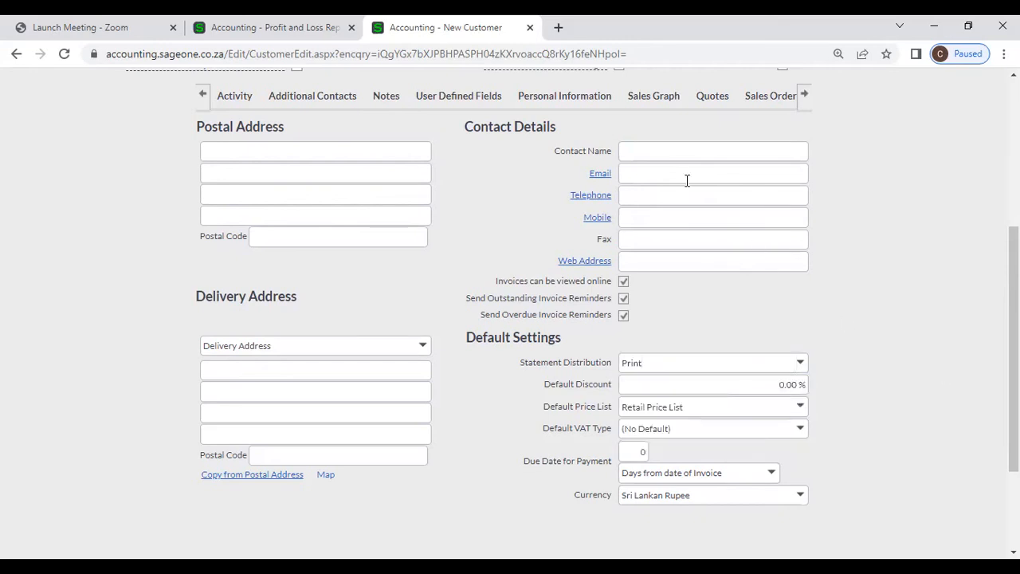
pyautogui.click(798, 363)
pyautogui.click(690, 416)
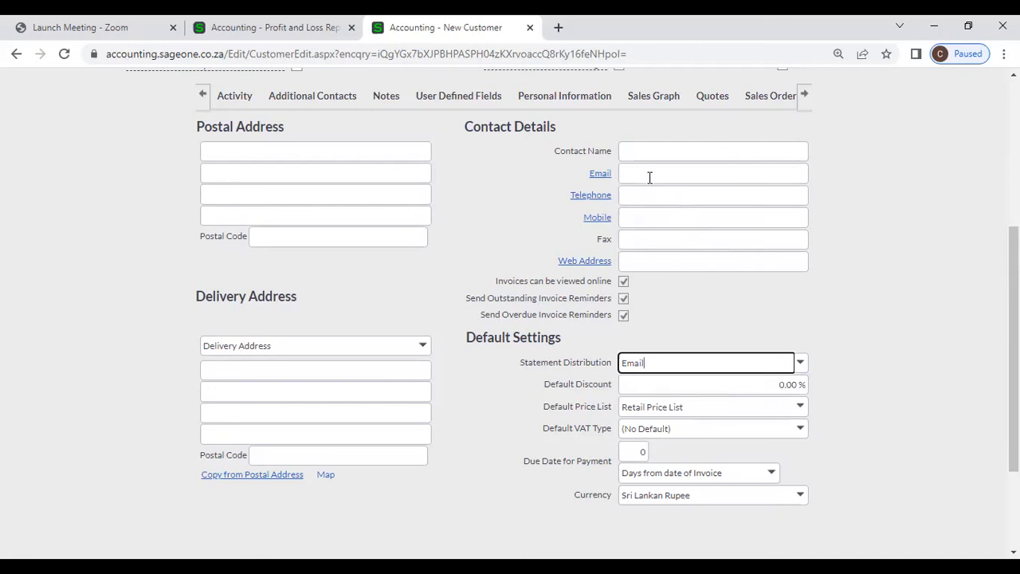
# Step: Set the customer's Statement Distribution to Print
pyautogui.click(801, 368)
pyautogui.click(721, 404)
pyautogui.click(888, 414)
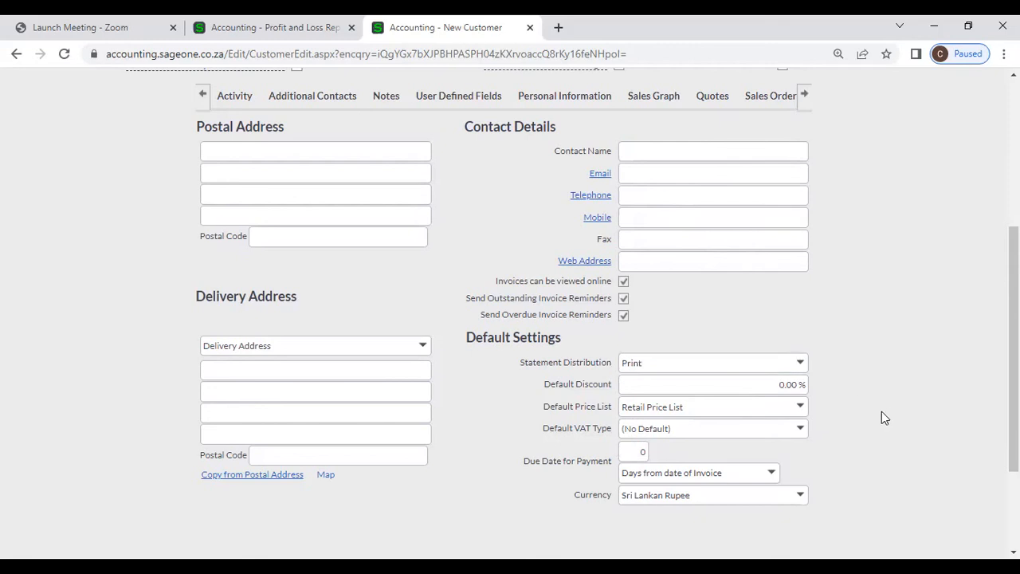
# Step: Set the customer's Default Discount to 10% and view the Default Price List choices
pyautogui.click(695, 380)
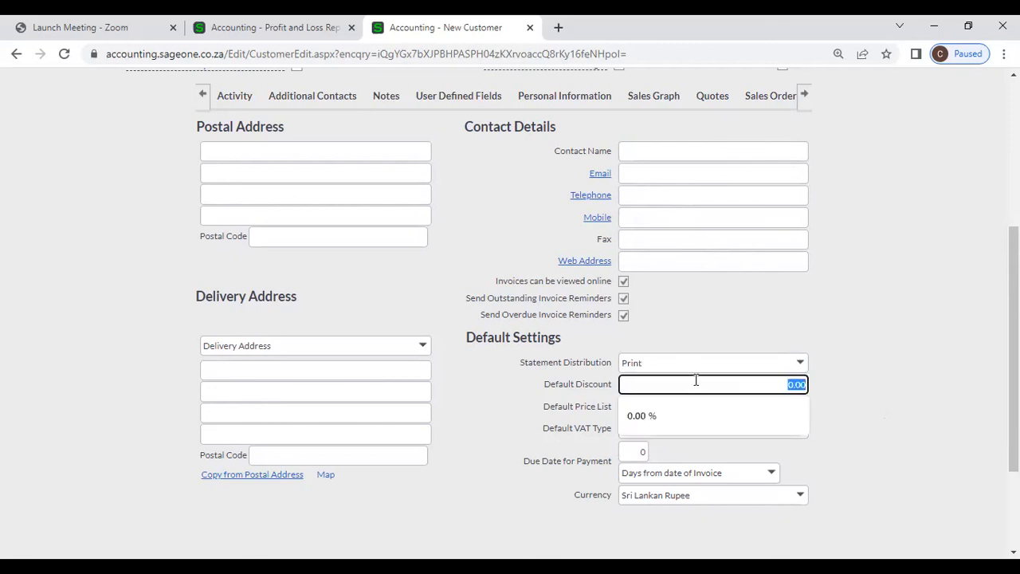
pyautogui.click(875, 389)
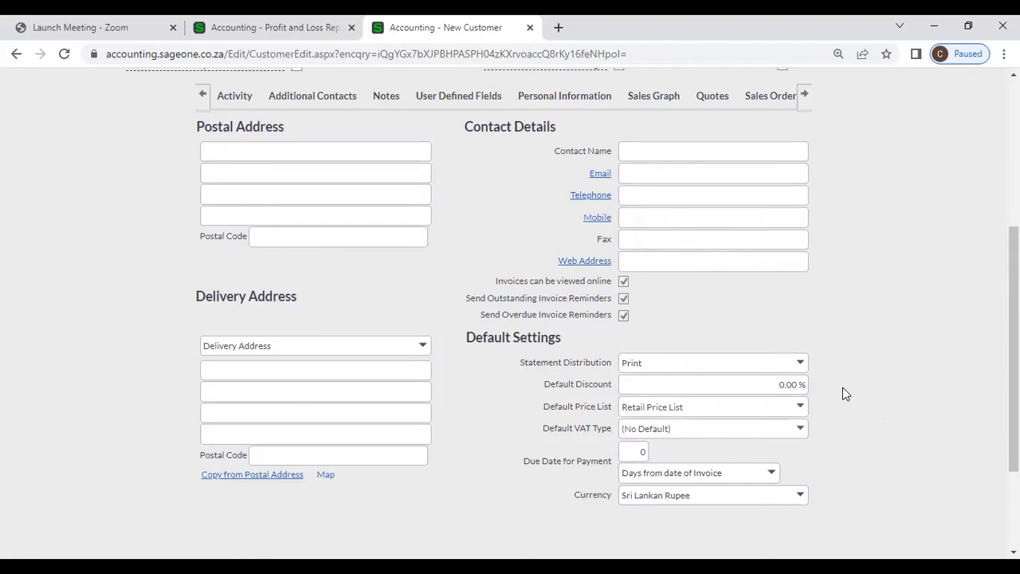
pyautogui.click(788, 389)
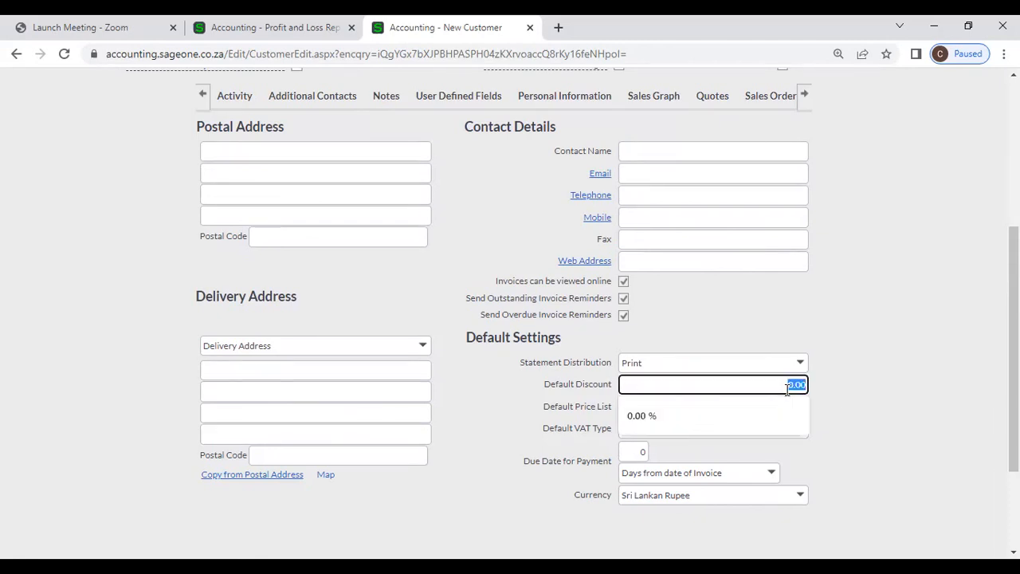
pyautogui.write('10')
pyautogui.click(871, 397)
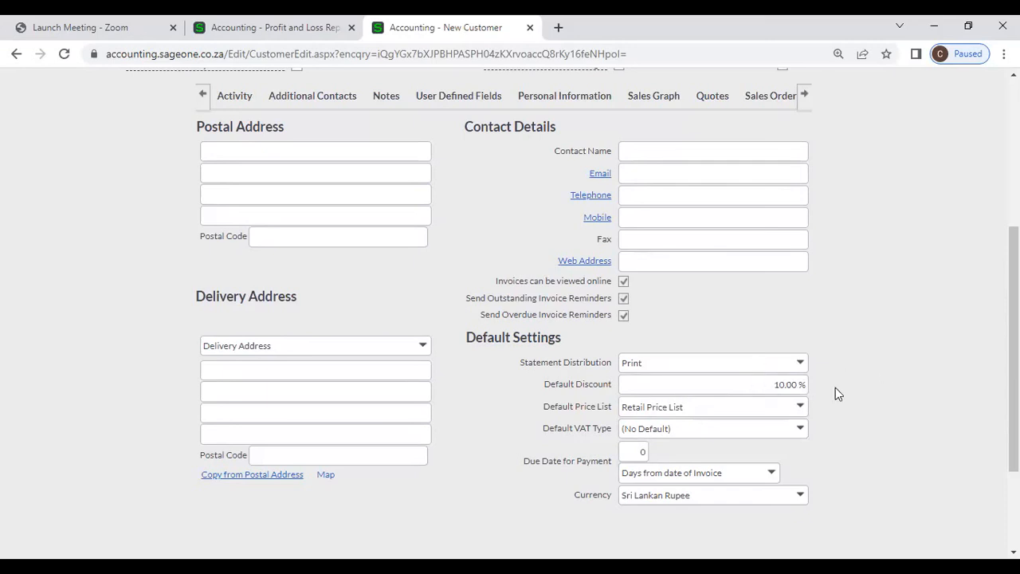
pyautogui.click(801, 407)
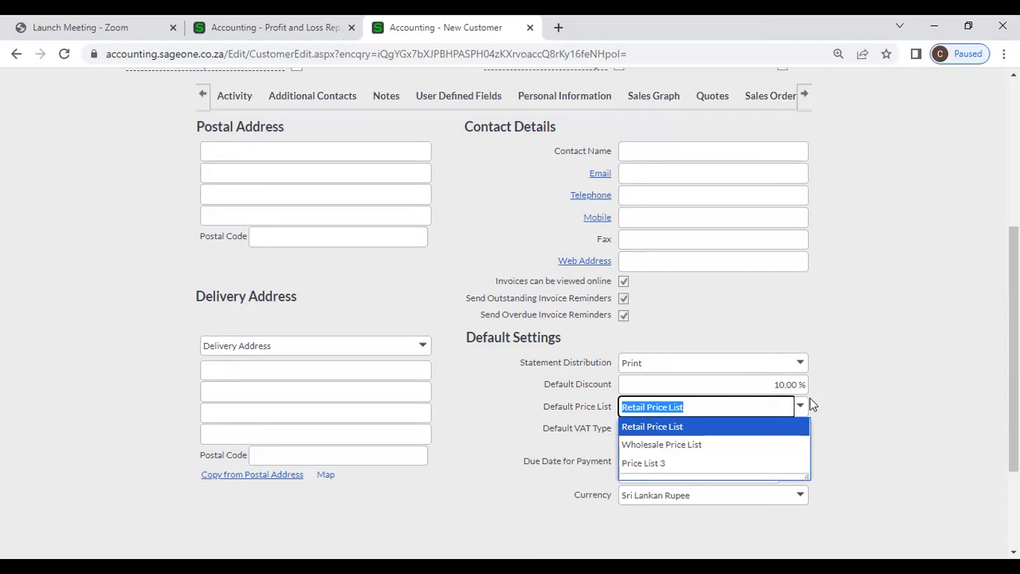
pyautogui.click(827, 411)
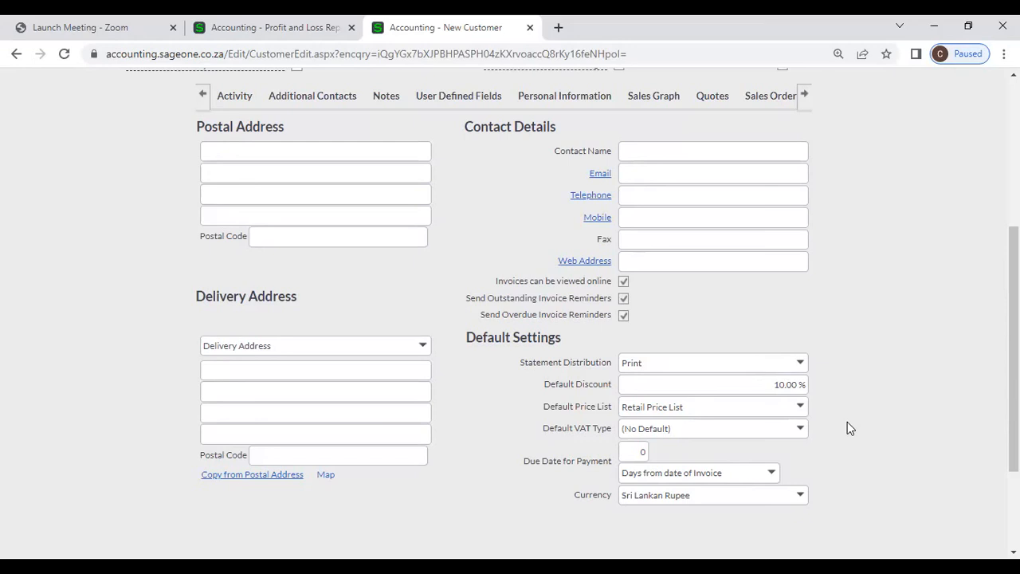
# Step: Set the customer's Default VAT Type to VAT 8% (8.00%) and the payment due date to 30 days from date of invoice
pyautogui.click(798, 430)
pyautogui.click(708, 203)
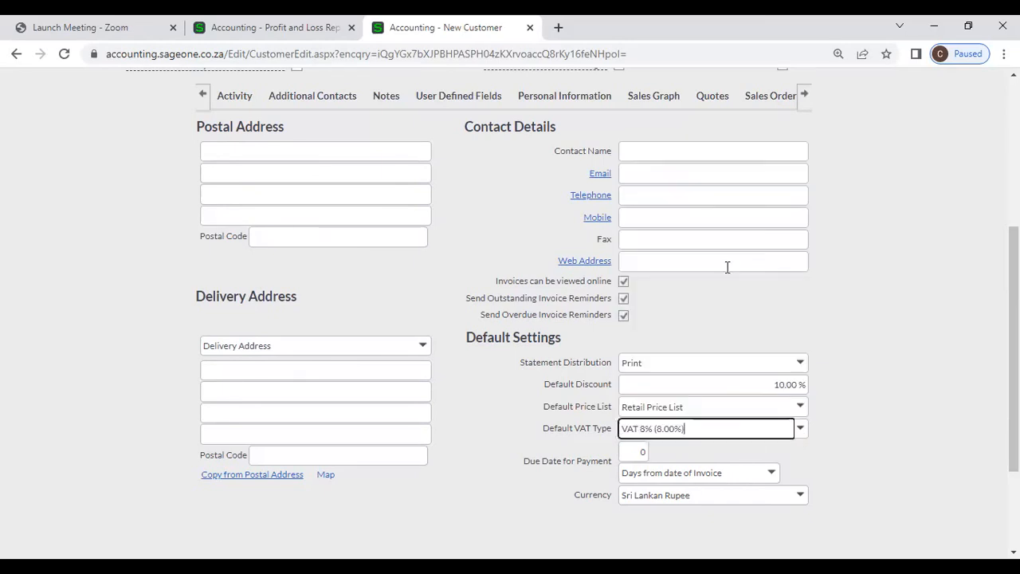
pyautogui.scroll(-3, 831, 446)
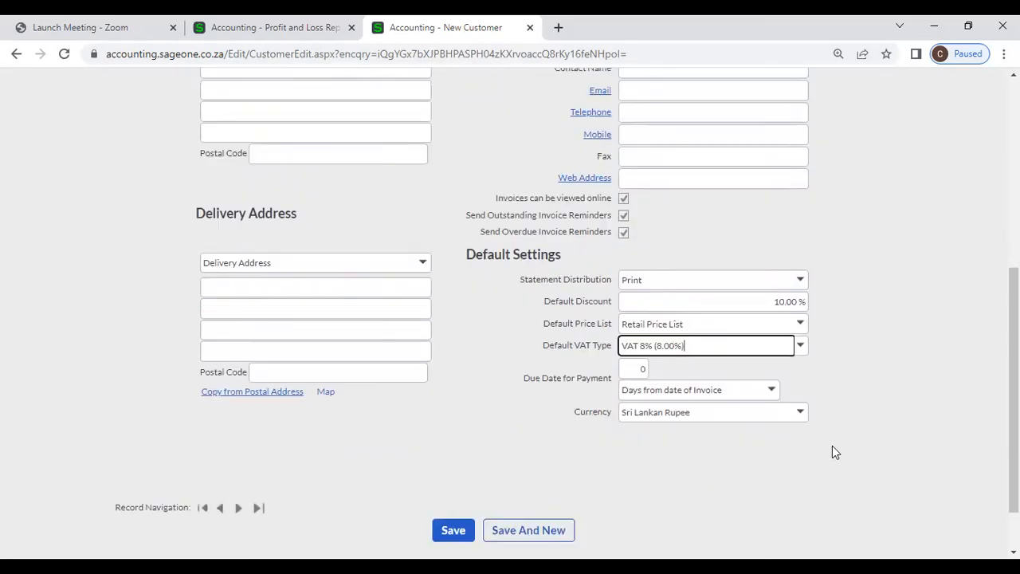
pyautogui.click(634, 307)
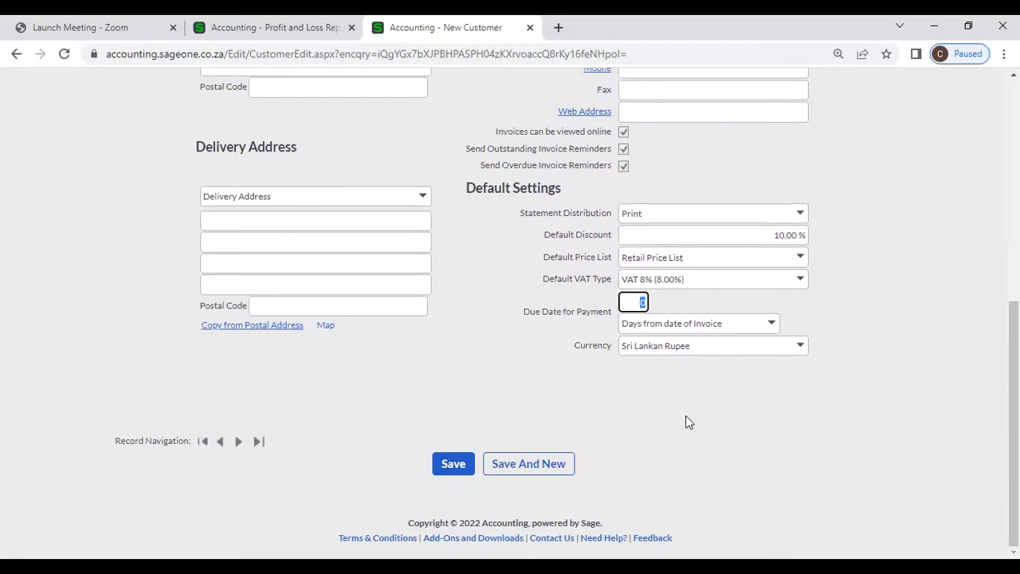
pyautogui.write('30')
pyautogui.click(657, 390)
# Step: View the customer's Currency choices and set the currency to United States Dollar
pyautogui.click(800, 351)
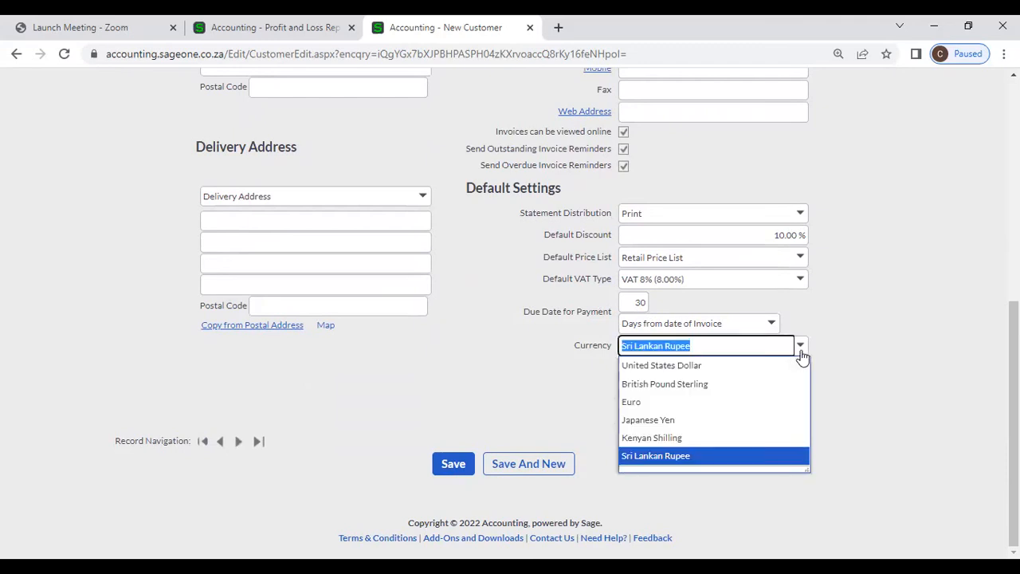
pyautogui.click(839, 363)
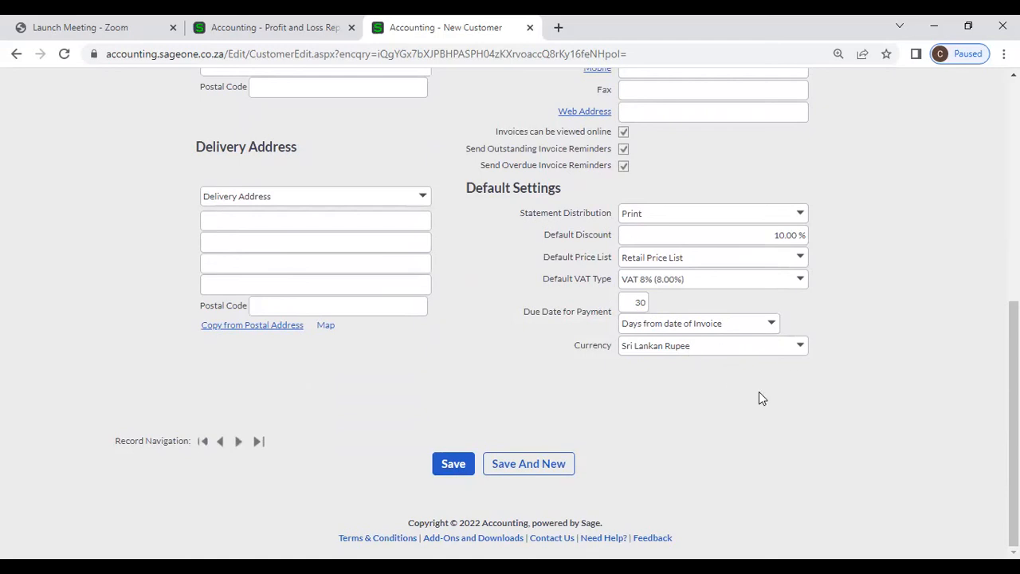
pyautogui.scroll(1, 749, 390)
pyautogui.click(798, 420)
pyautogui.click(729, 445)
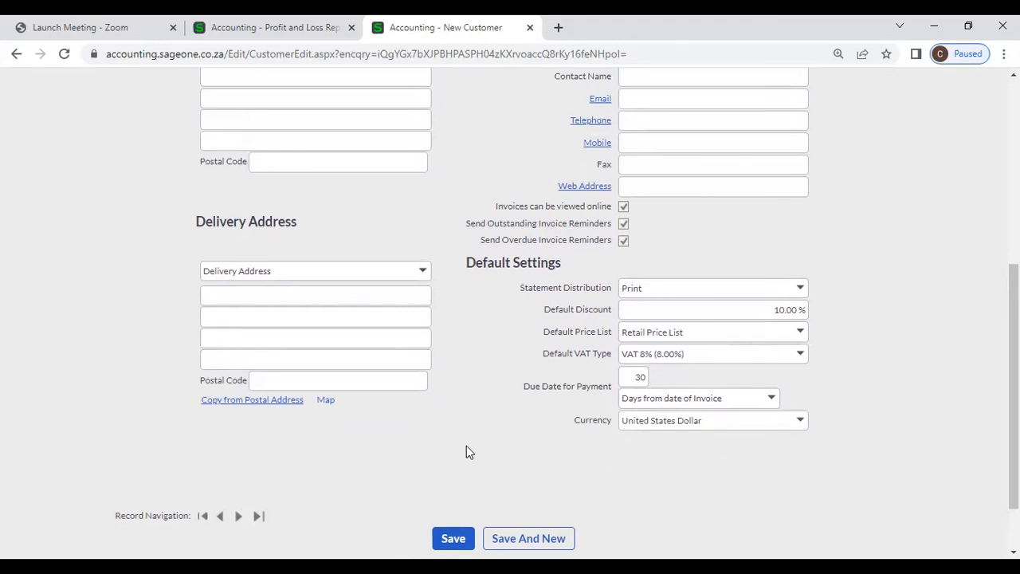
# Step: Review the whole New Customer form from the customer name through the addresses, contact details and default settings, and locate the Add a Customer command
pyautogui.scroll(5, 464, 445)
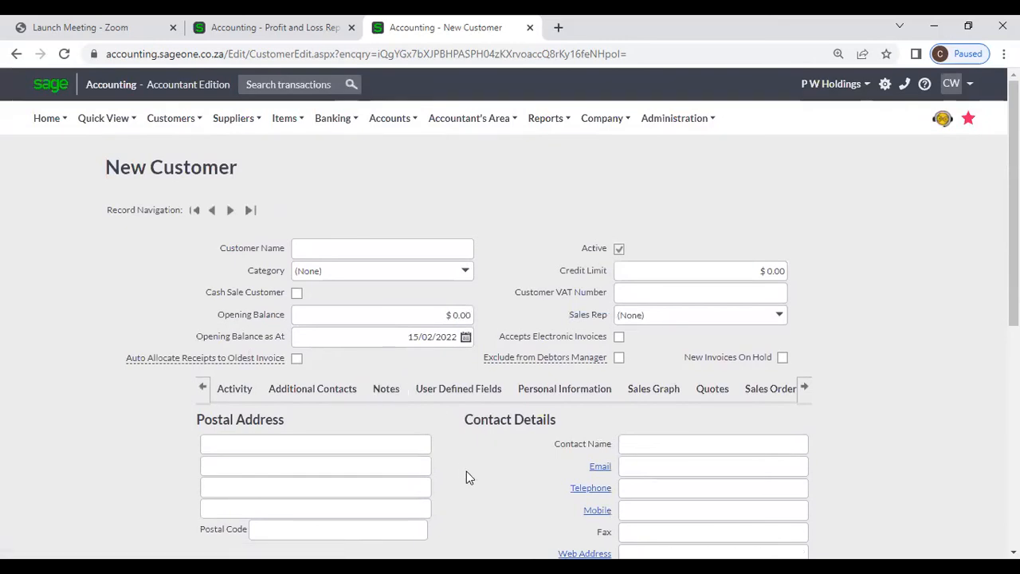
pyautogui.scroll(-1, 398, 358)
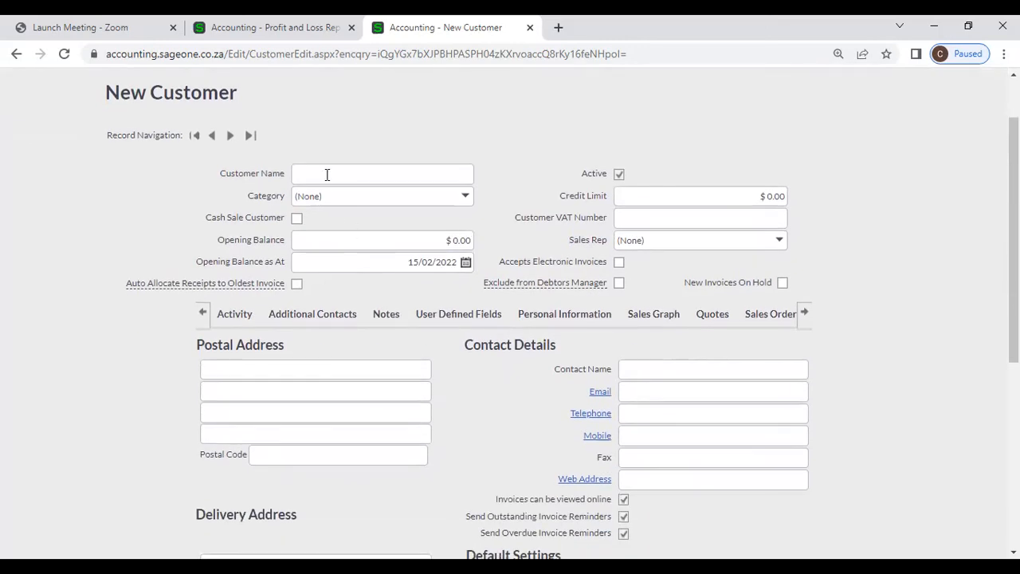
pyautogui.click(326, 174)
pyautogui.click(349, 137)
pyautogui.scroll(-4, 410, 342)
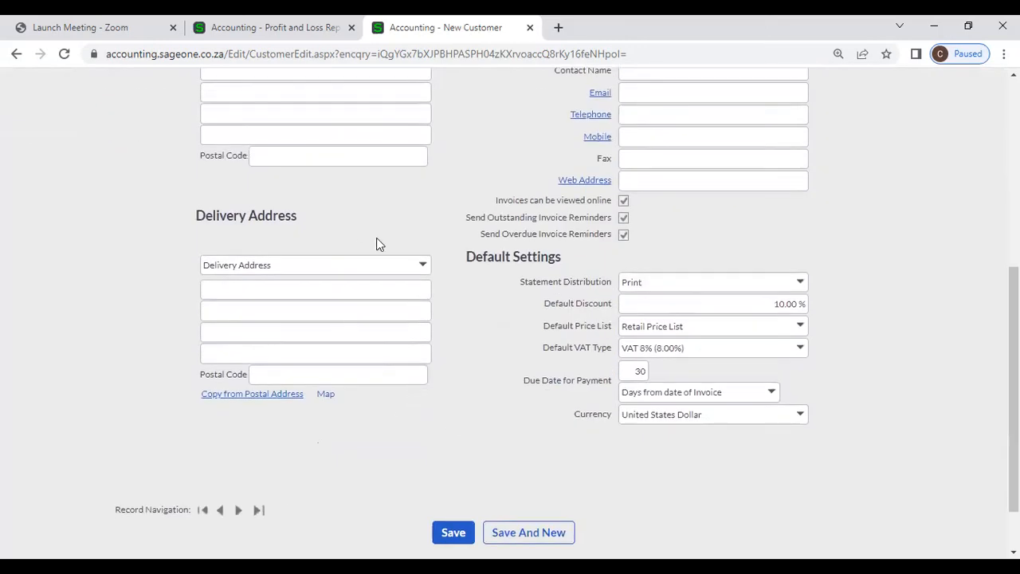
pyautogui.scroll(3, 478, 378)
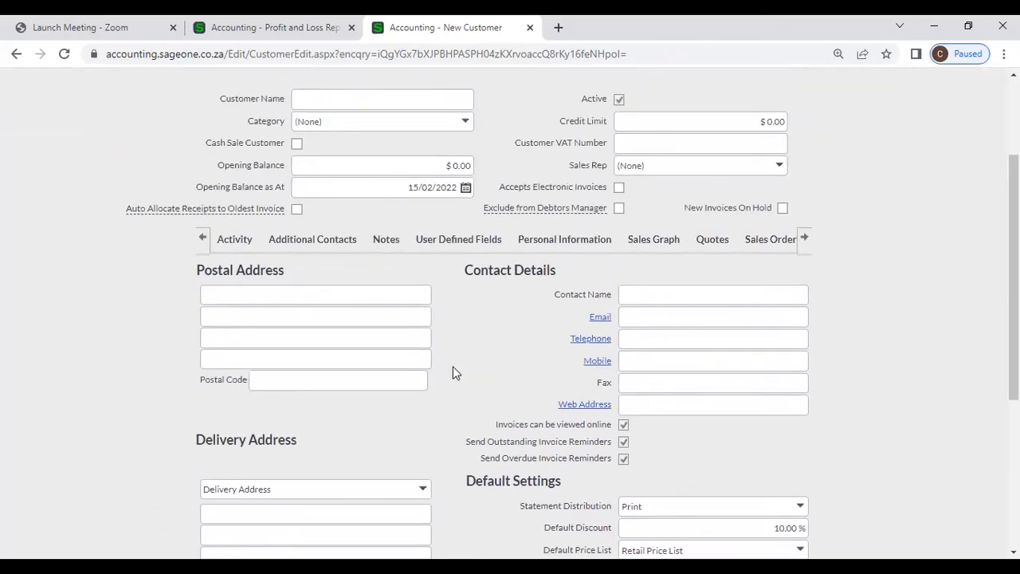
pyautogui.scroll(3, 476, 378)
pyautogui.click(183, 120)
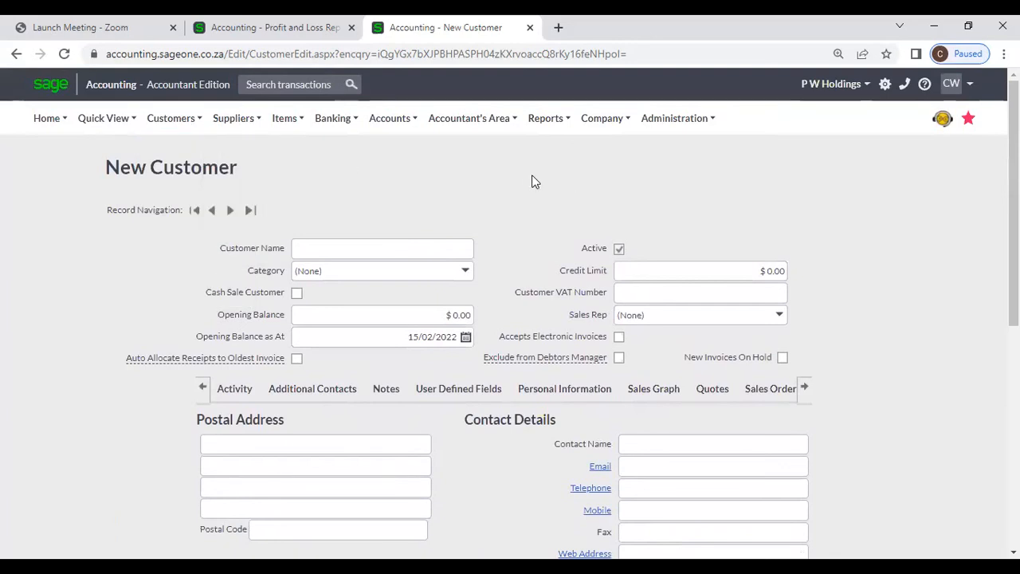
pyautogui.moveTo(171, 114)
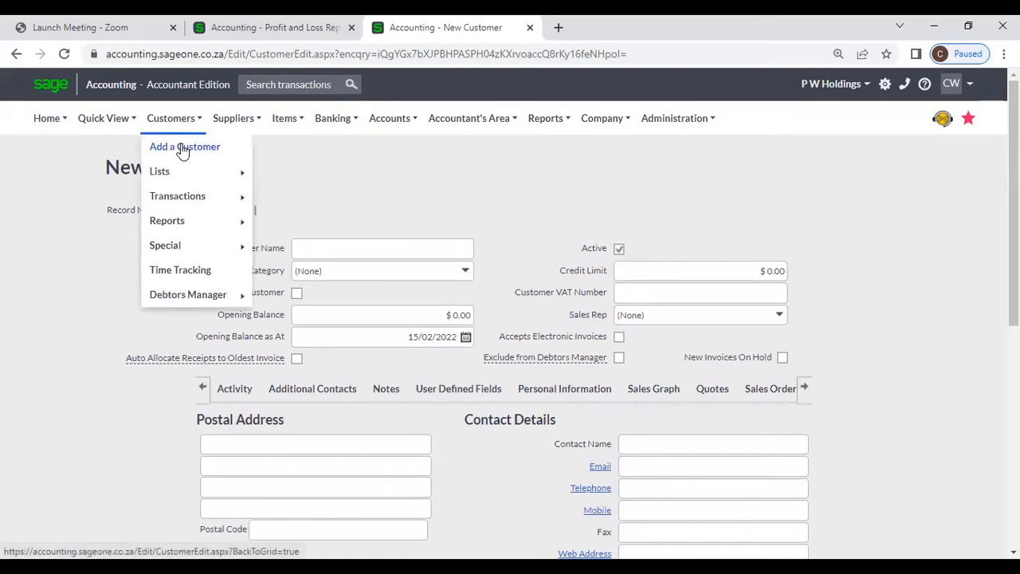
pyautogui.scroll(-1, 405, 152)
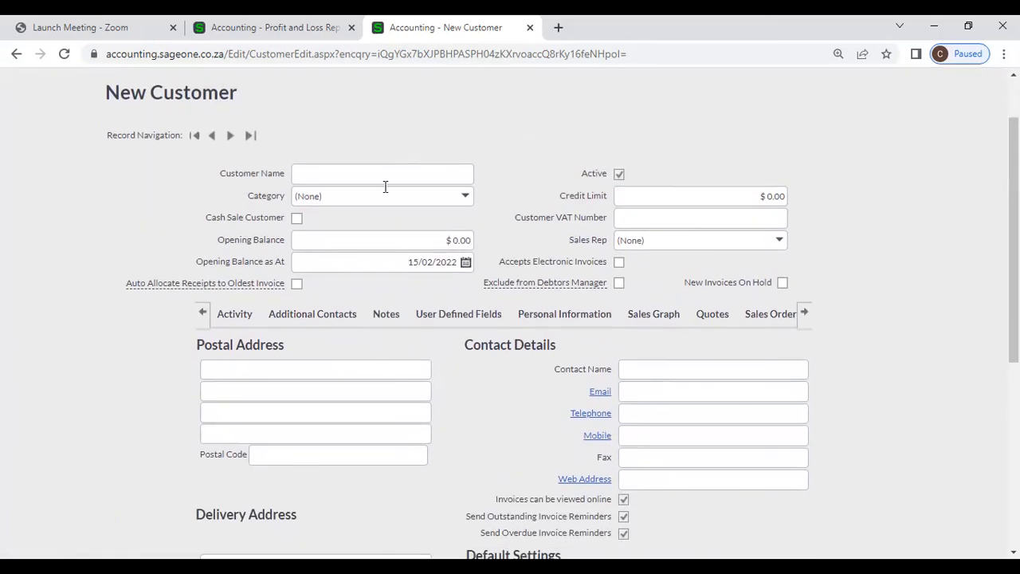
pyautogui.scroll(-2, 387, 186)
pyautogui.scroll(-3, 385, 187)
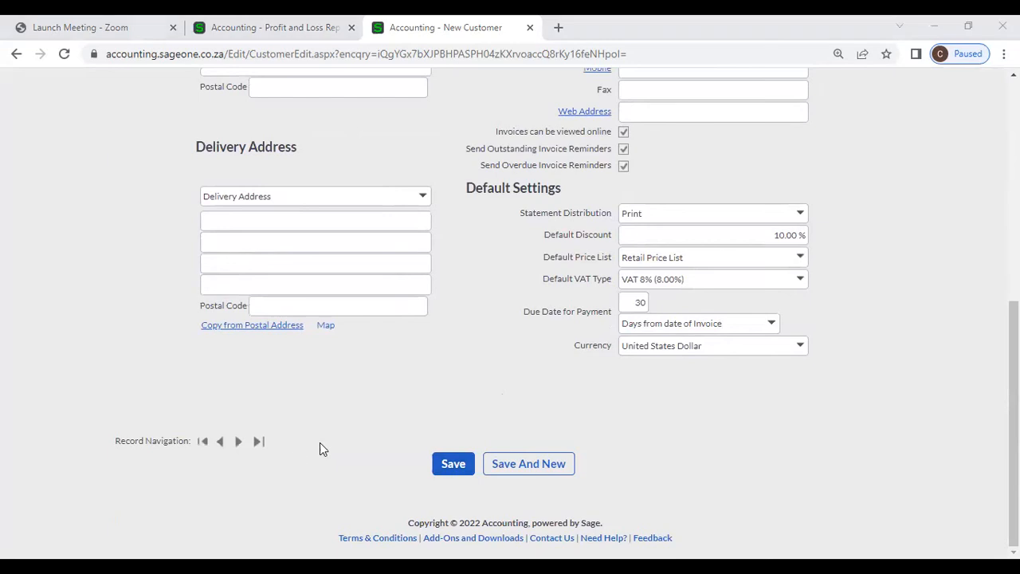
# Step: Recheck the customer's general and contact fields and view the Statement Distribution choices
pyautogui.scroll(4, 545, 411)
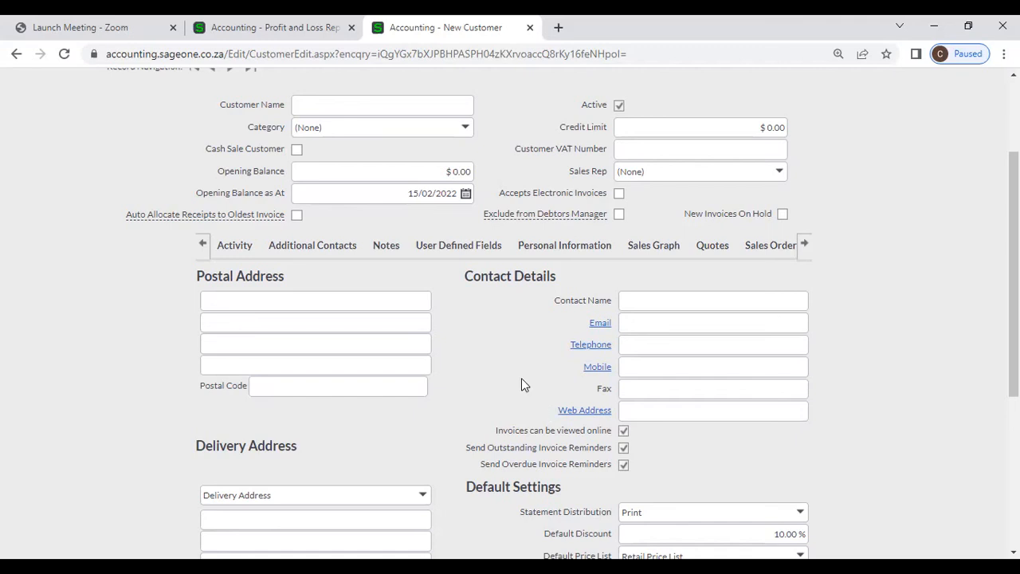
pyautogui.scroll(1, 505, 385)
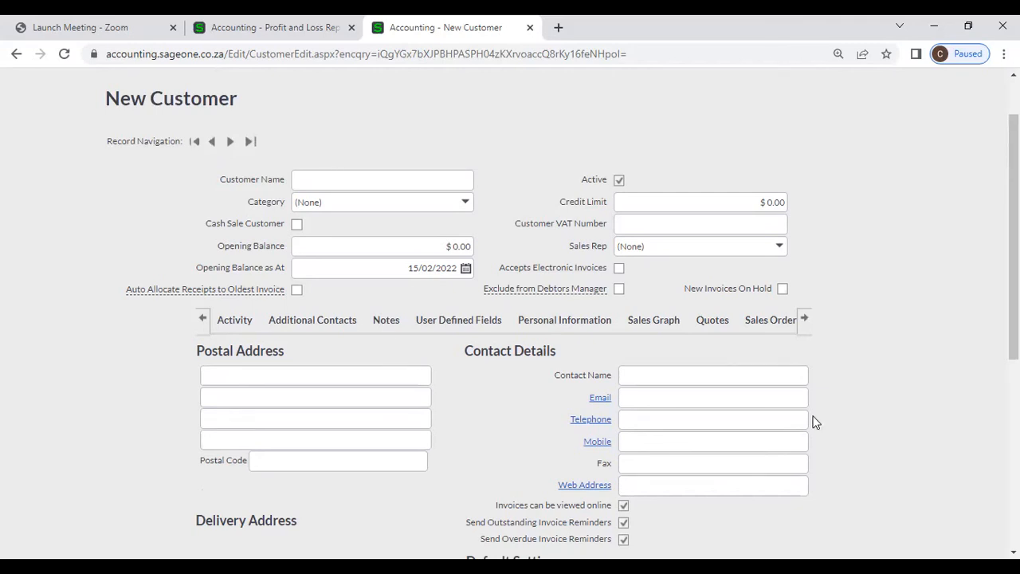
pyautogui.scroll(-4, 796, 415)
pyautogui.scroll(-1, 469, 494)
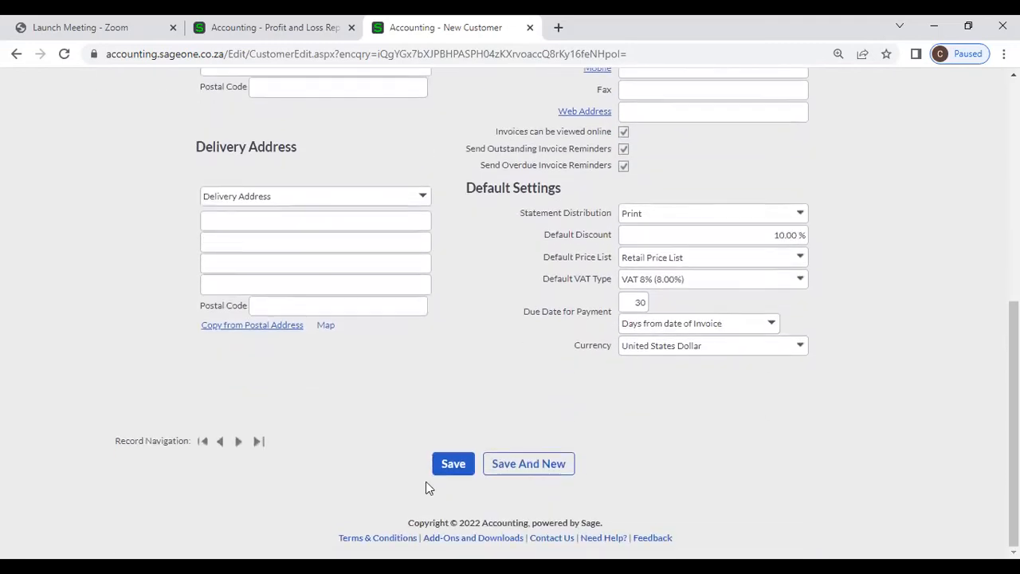
pyautogui.click(443, 466)
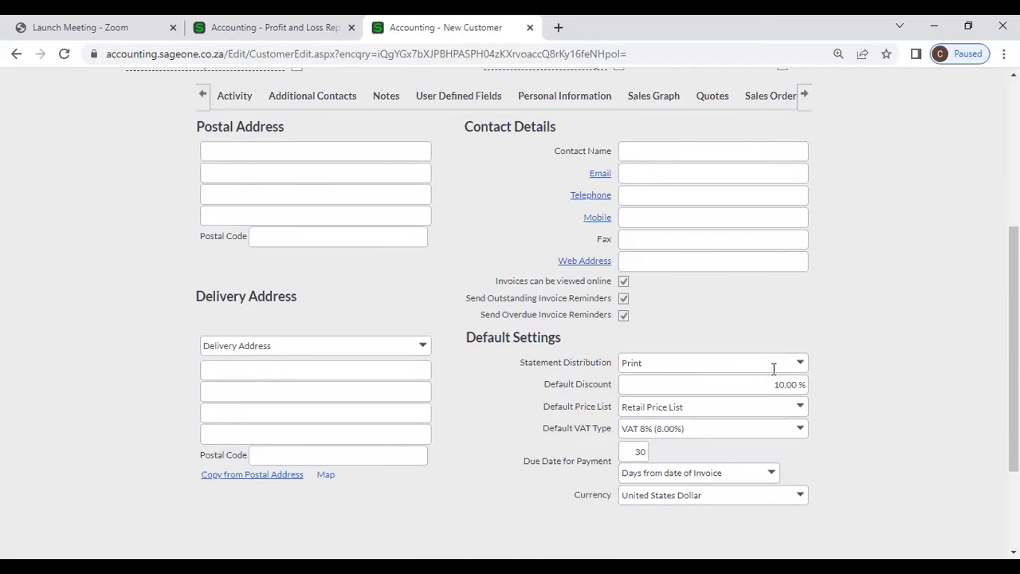
pyautogui.click(800, 364)
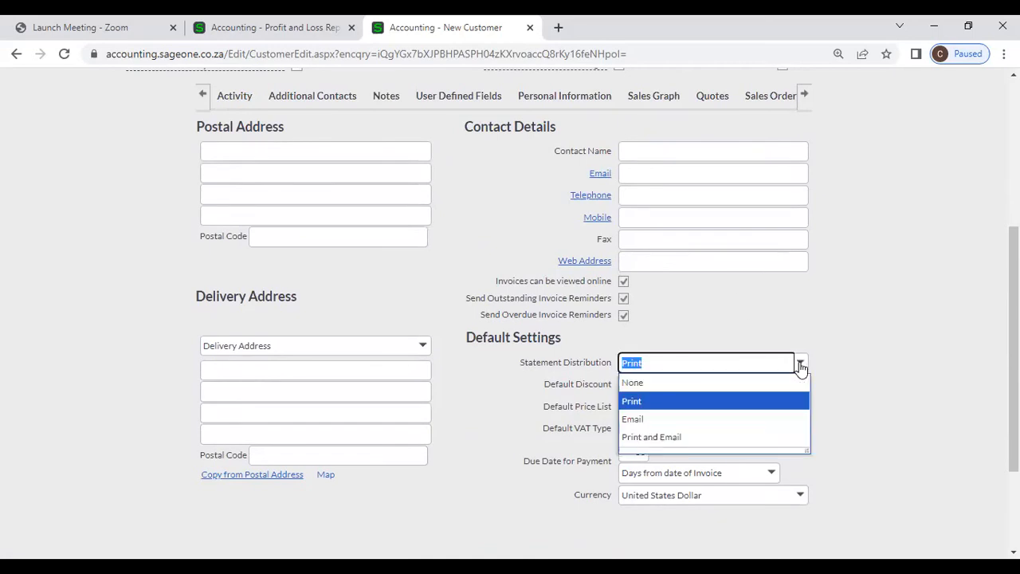
pyautogui.click(868, 353)
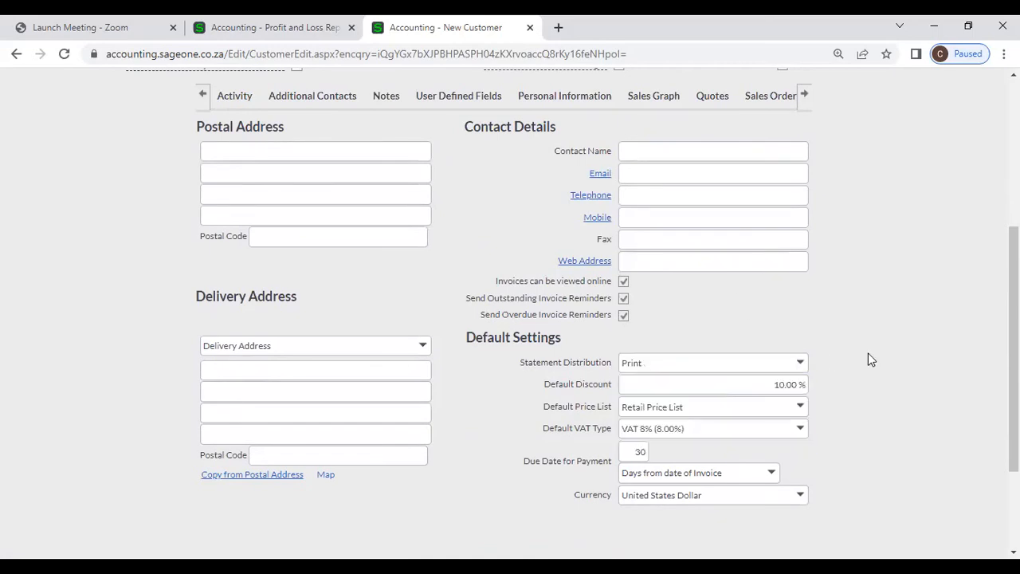
# Step: Look over the customer's default settings once more and open the List of Customers
pyautogui.scroll(-2, 869, 354)
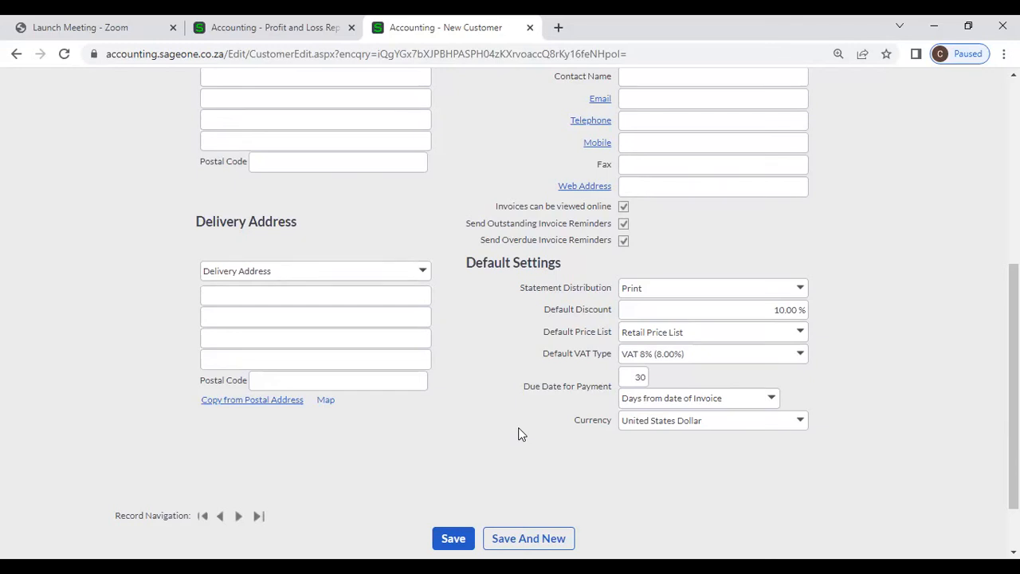
pyautogui.scroll(1, 518, 433)
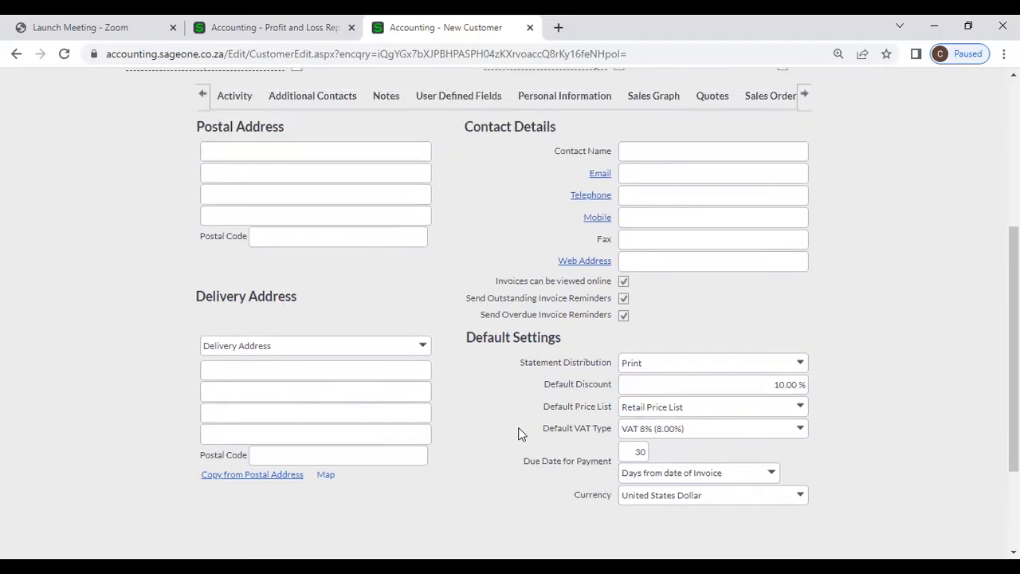
pyautogui.scroll(2, 518, 434)
pyautogui.scroll(2, 518, 434)
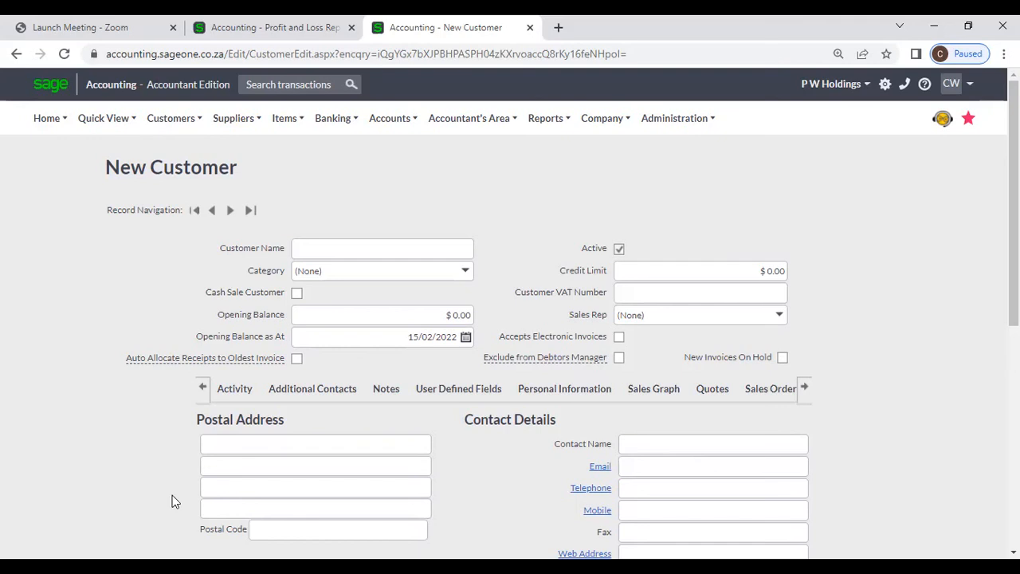
pyautogui.click(169, 120)
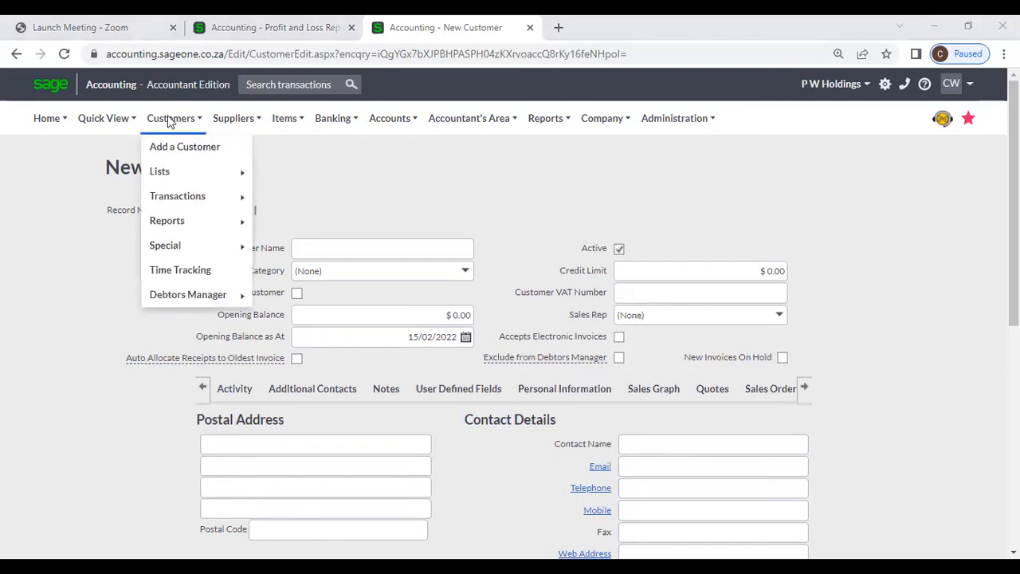
pyautogui.moveTo(168, 173)
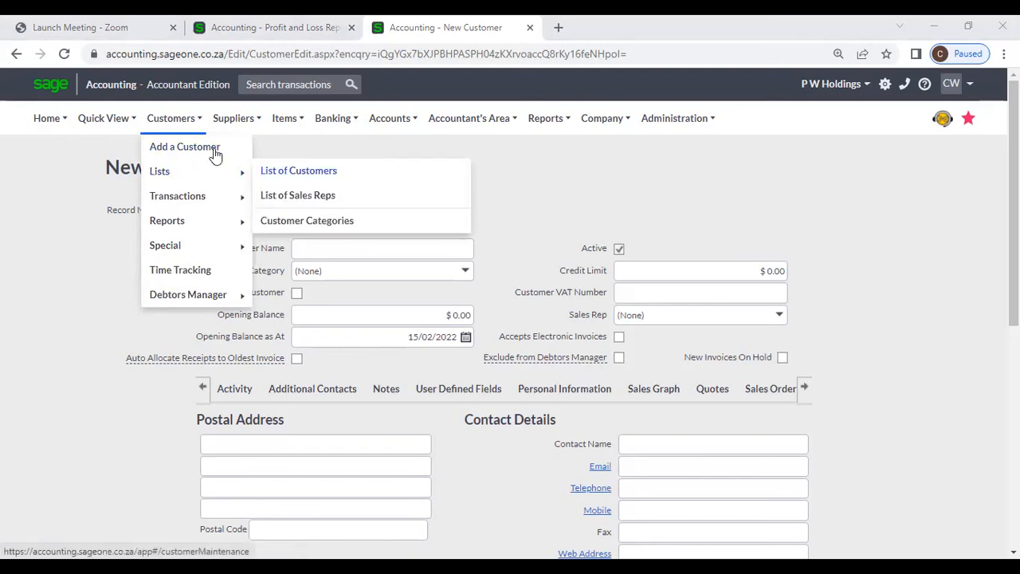
pyautogui.click(271, 174)
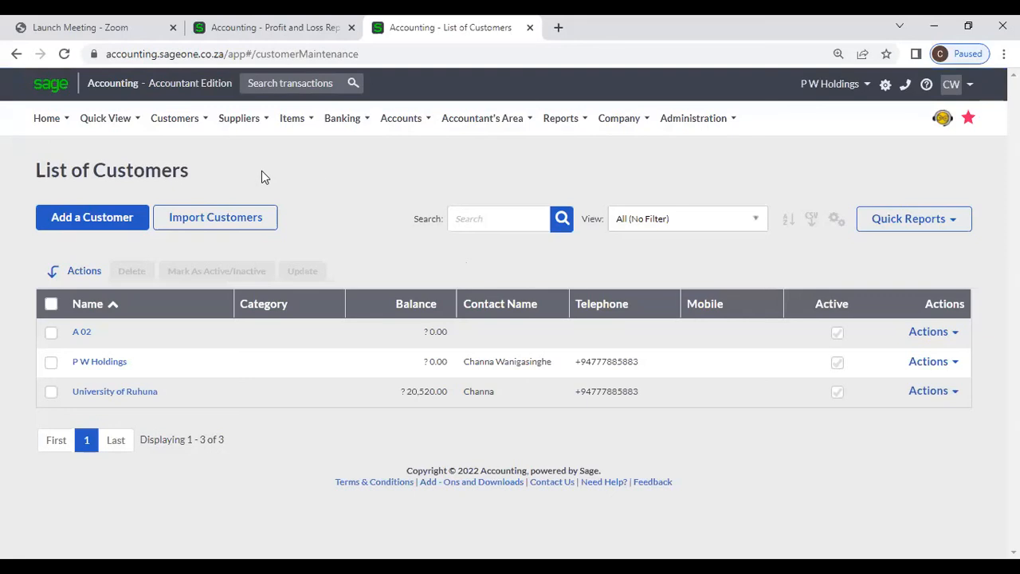
# Step: Start a new supplier record and view its Category choices
pyautogui.click(236, 120)
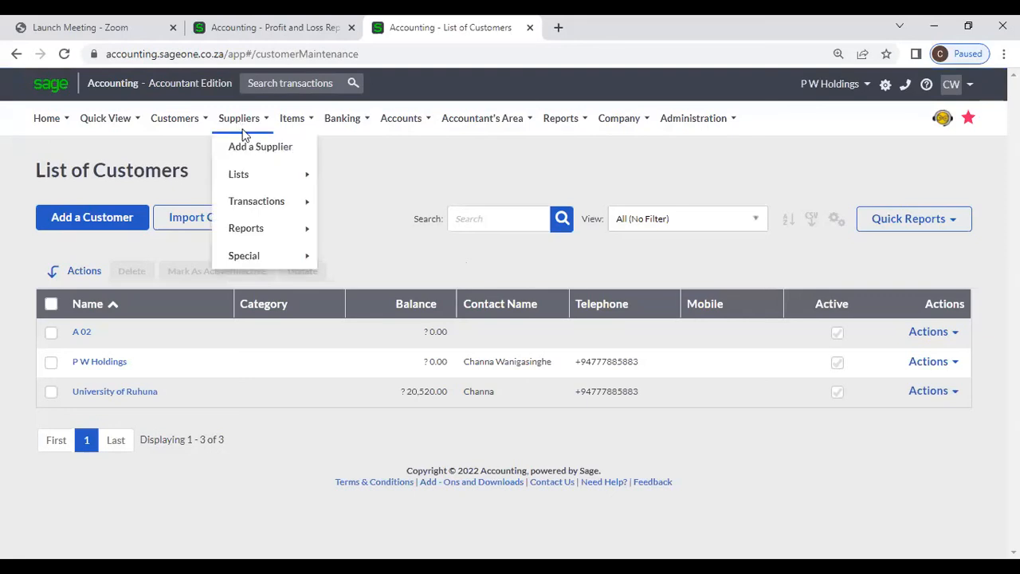
pyautogui.click(285, 152)
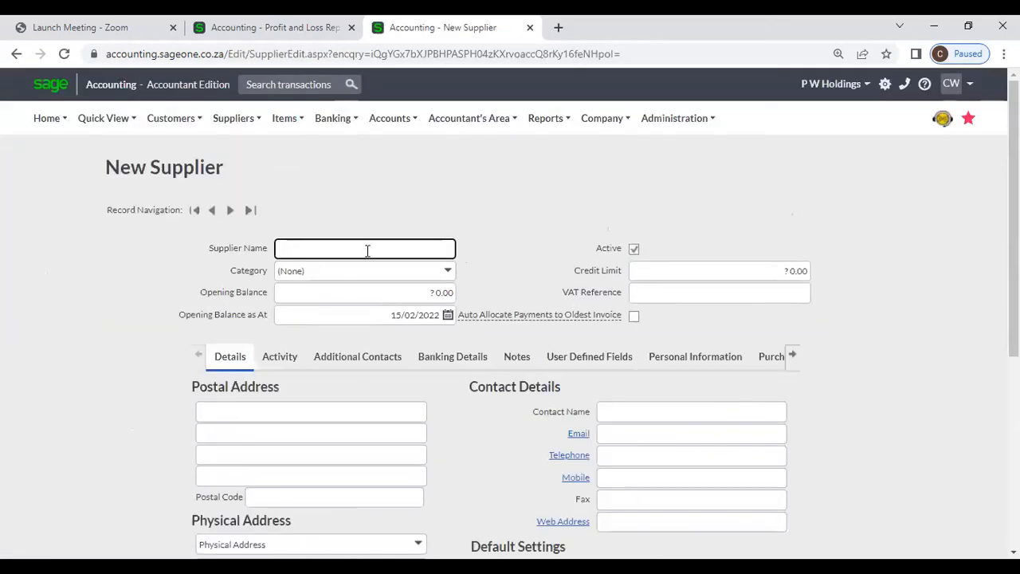
pyautogui.click(447, 272)
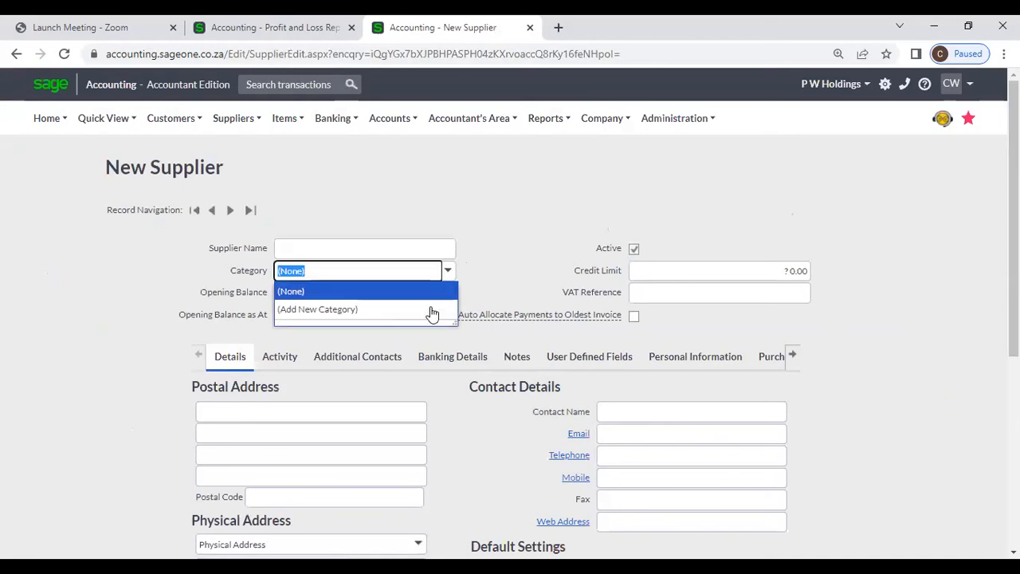
pyautogui.click(484, 267)
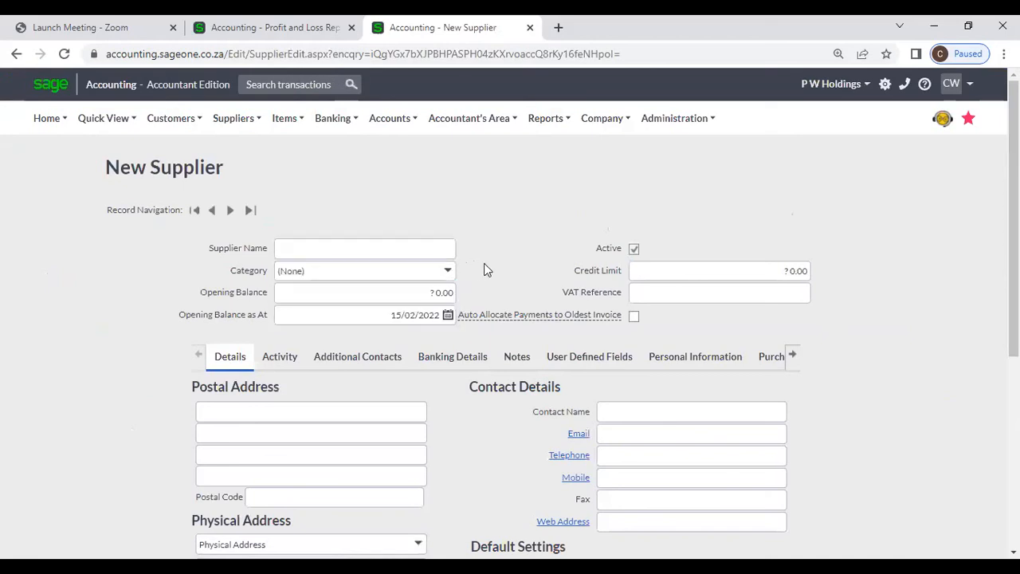
# Step: Examine the supplier's Credit Limit, VAT Reference, Opening Balance and Opening Balance as At fields
pyautogui.click(674, 271)
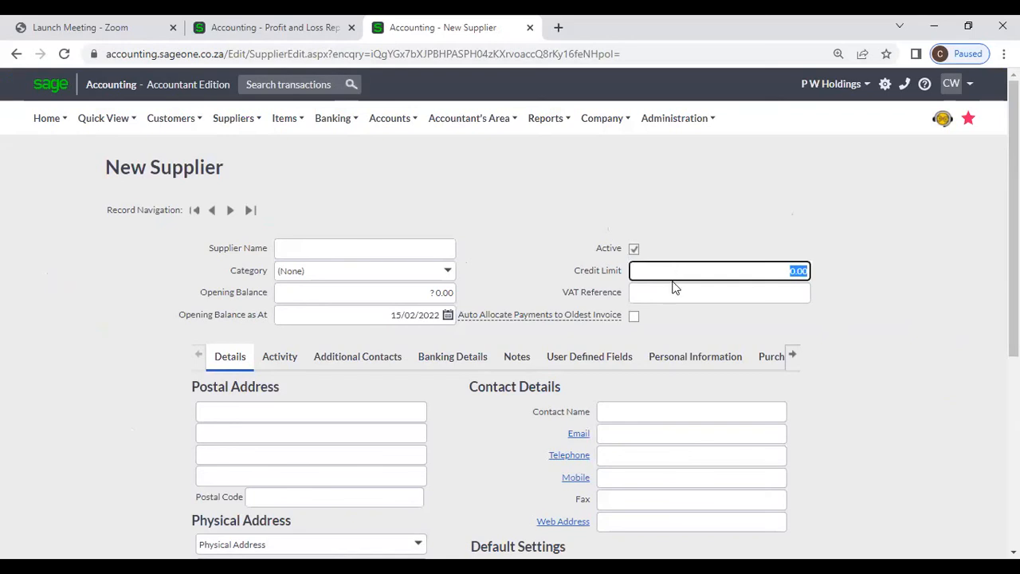
pyautogui.click(673, 292)
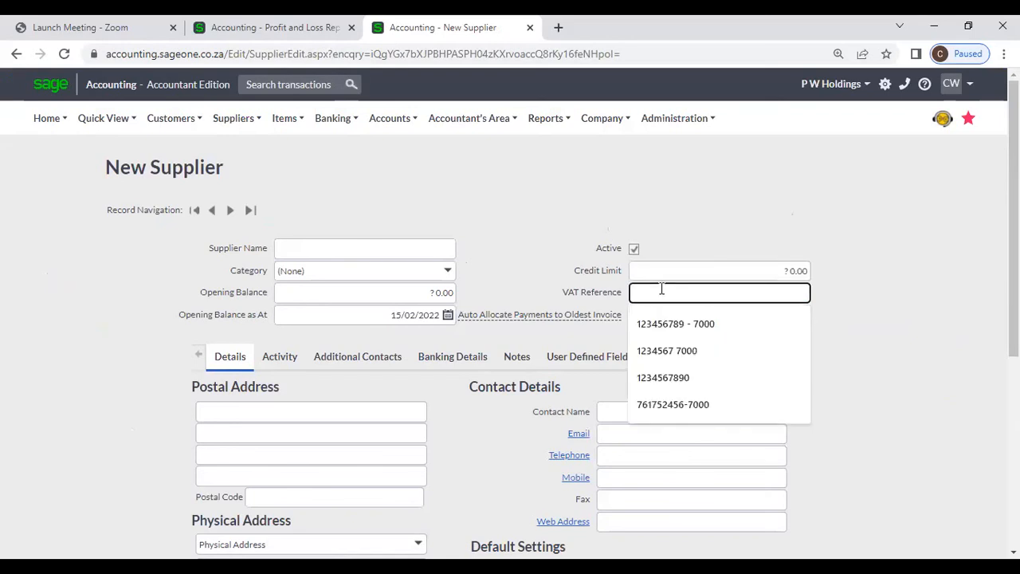
pyautogui.click(398, 295)
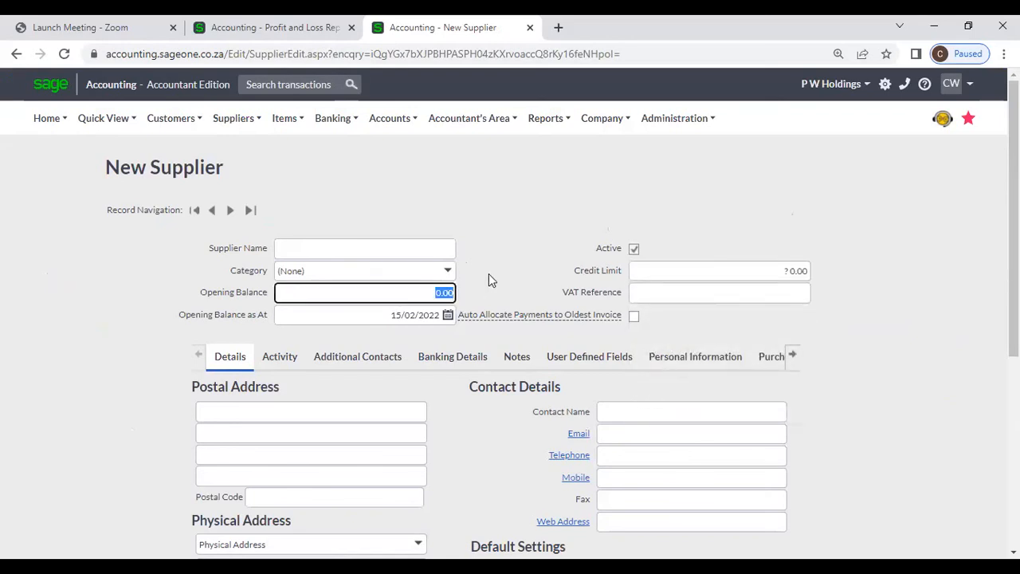
pyautogui.scroll(-1, 487, 263)
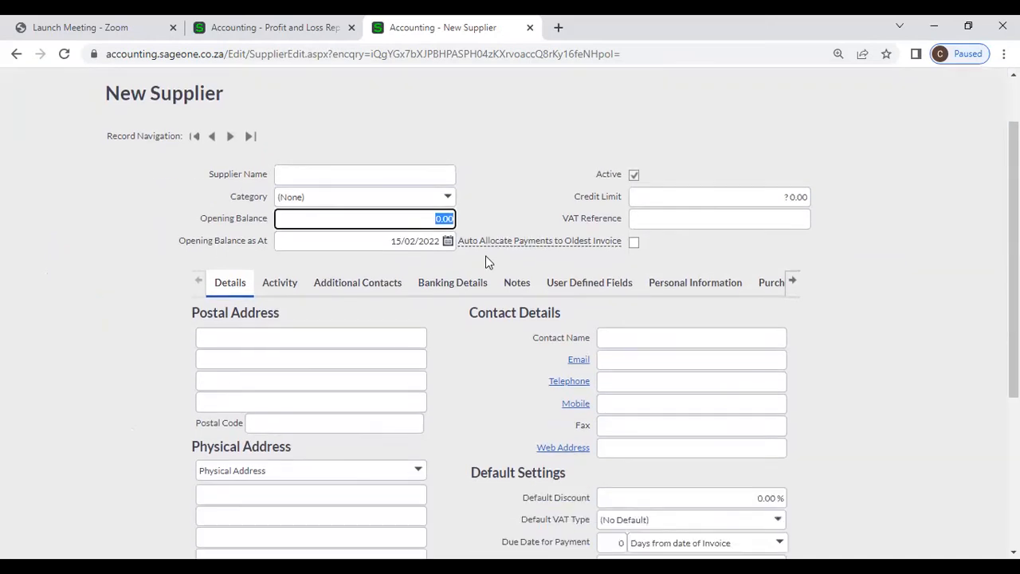
pyautogui.click(426, 249)
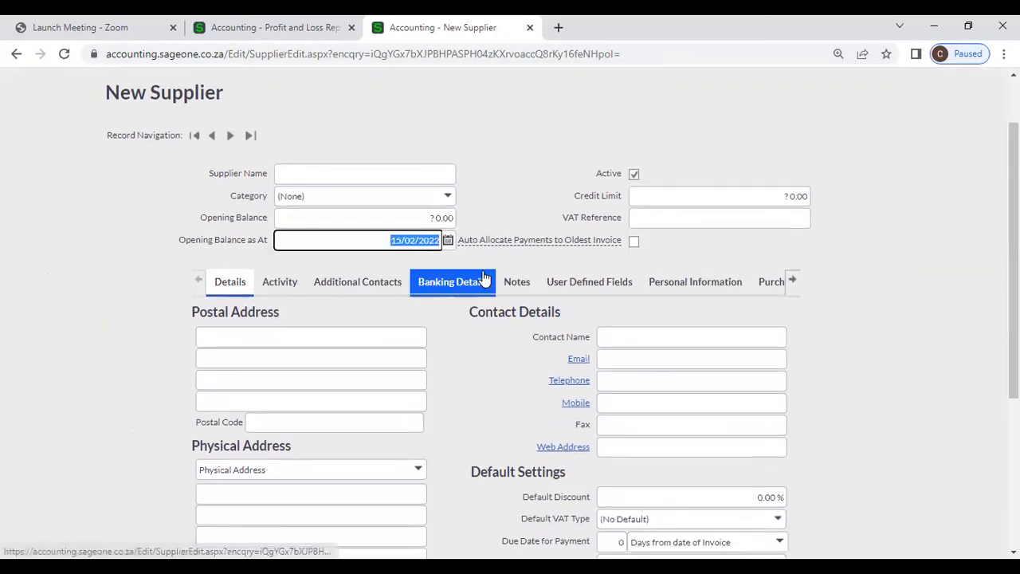
# Step: Examine the new supplier's Default Settings section, in particular the Default Discount field
pyautogui.scroll(-2, 496, 266)
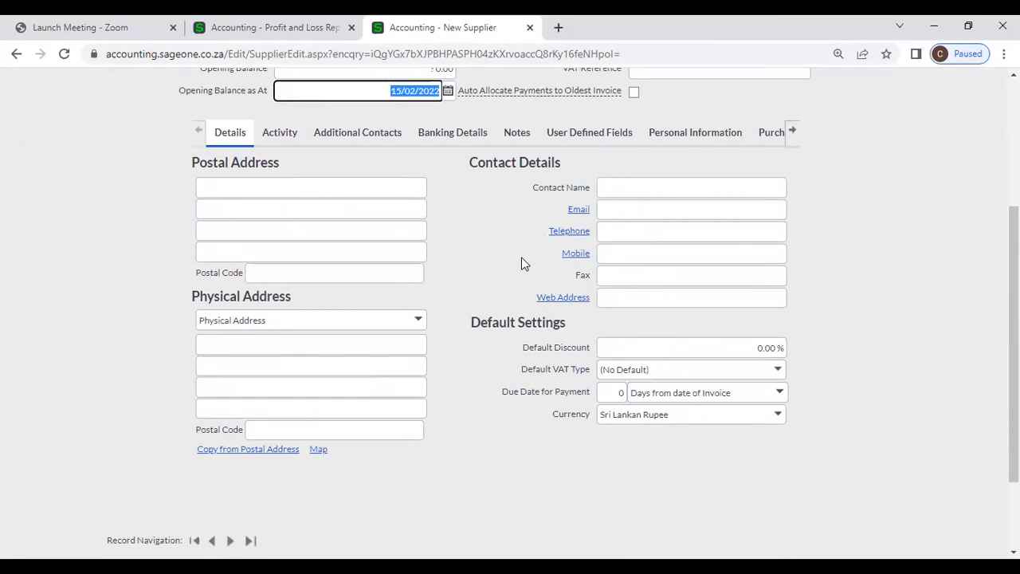
pyautogui.moveTo(462, 326); pyautogui.dragTo(560, 328)
pyautogui.click(481, 327)
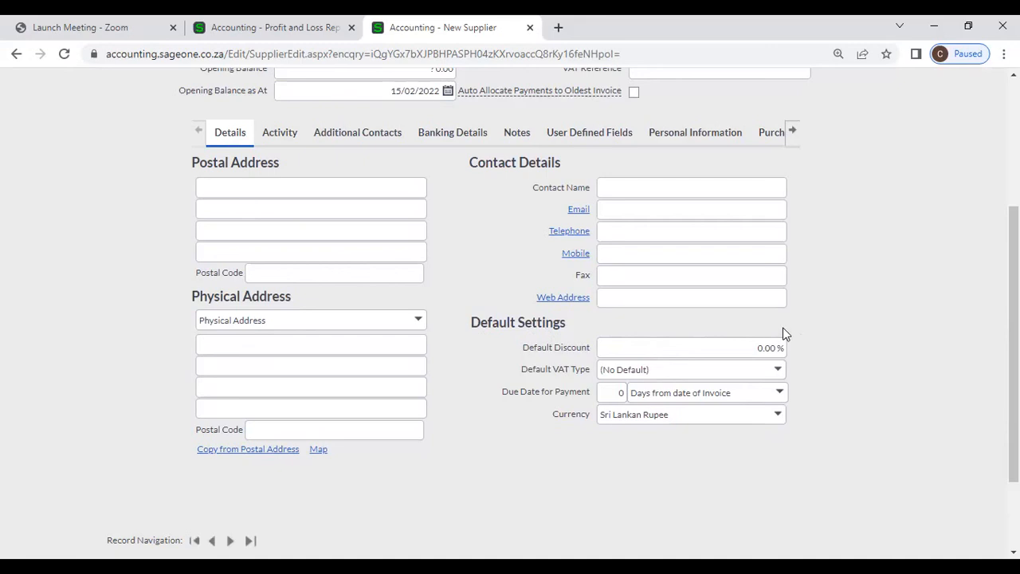
pyautogui.click(768, 345)
pyautogui.click(820, 343)
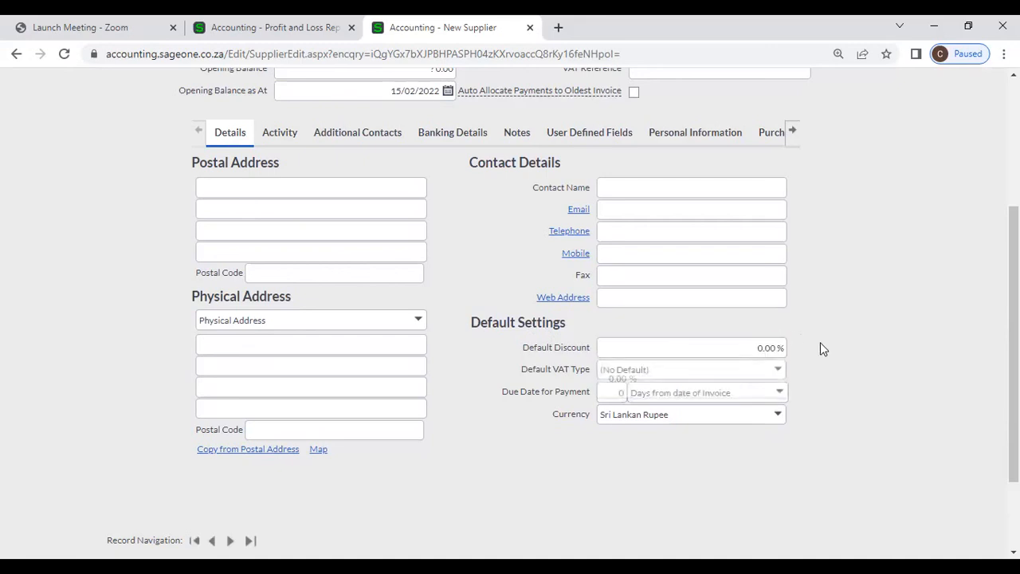
pyautogui.click(753, 345)
pyautogui.click(861, 344)
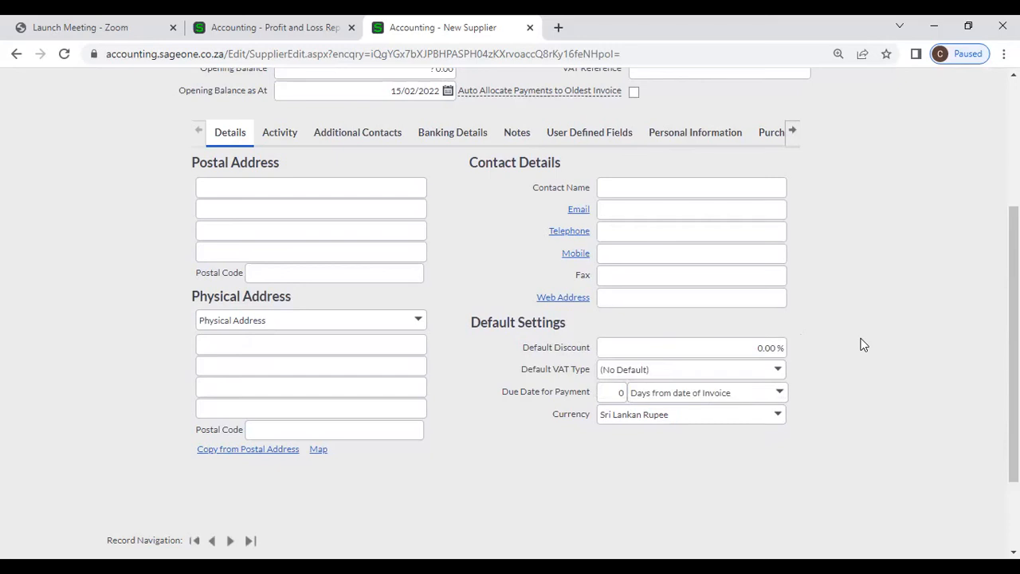
# Step: Set the supplier's Default VAT Type to VAT 8% (8.00%) and Due Date for Payment to 30 days from date of invoice
pyautogui.click(778, 371)
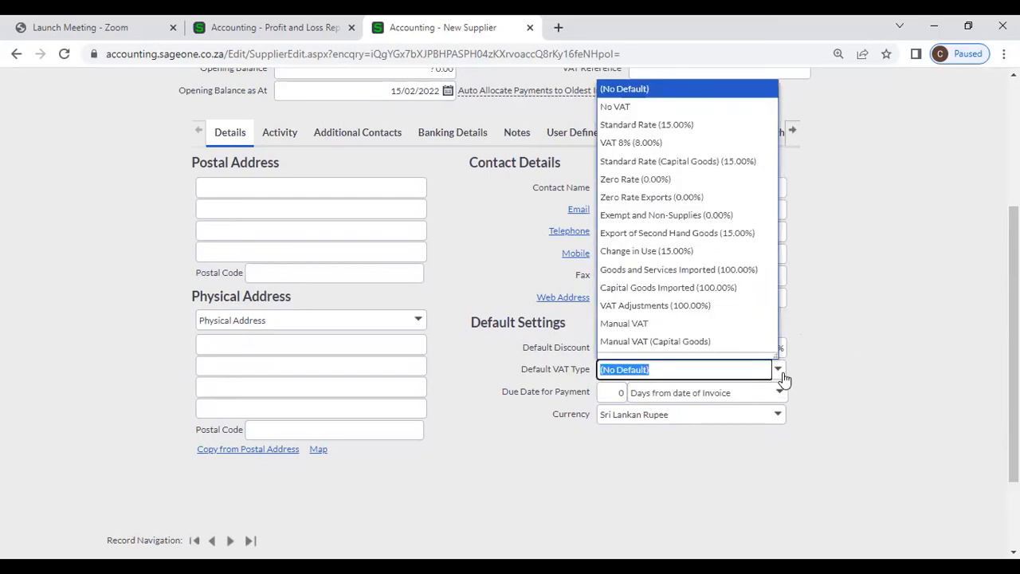
pyautogui.click(690, 144)
pyautogui.click(846, 427)
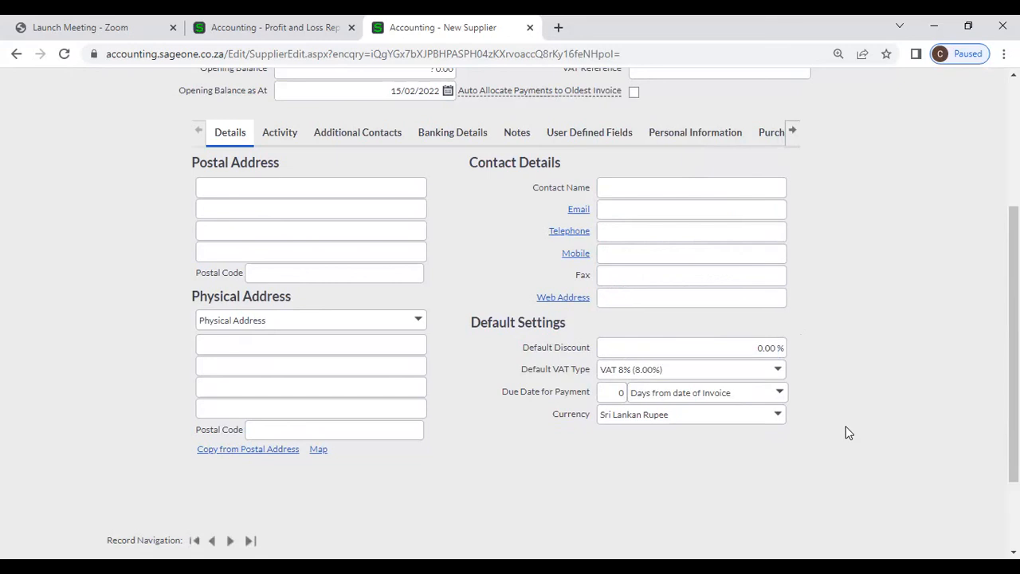
pyautogui.click(615, 390)
pyautogui.write('30')
pyautogui.click(871, 422)
# Step: Set the supplier's currency to British Pound Sterling and recheck the available currency choices
pyautogui.click(779, 419)
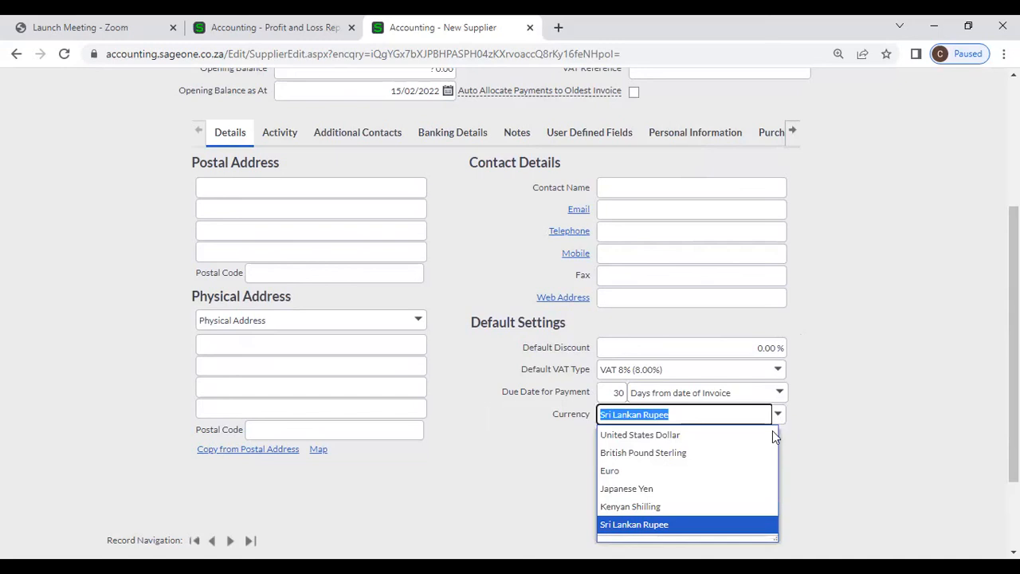
pyautogui.click(740, 453)
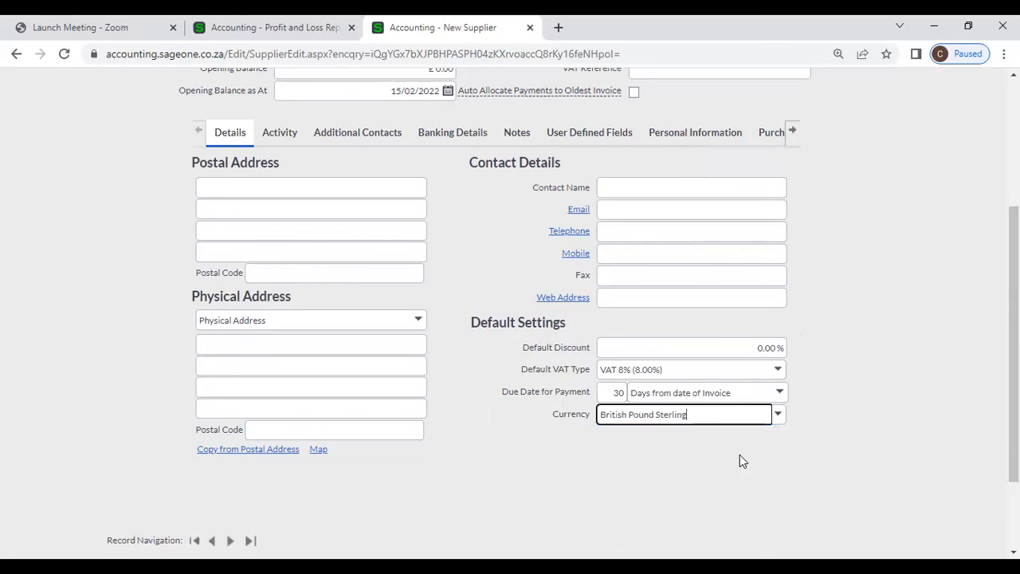
pyautogui.scroll(-3, 567, 409)
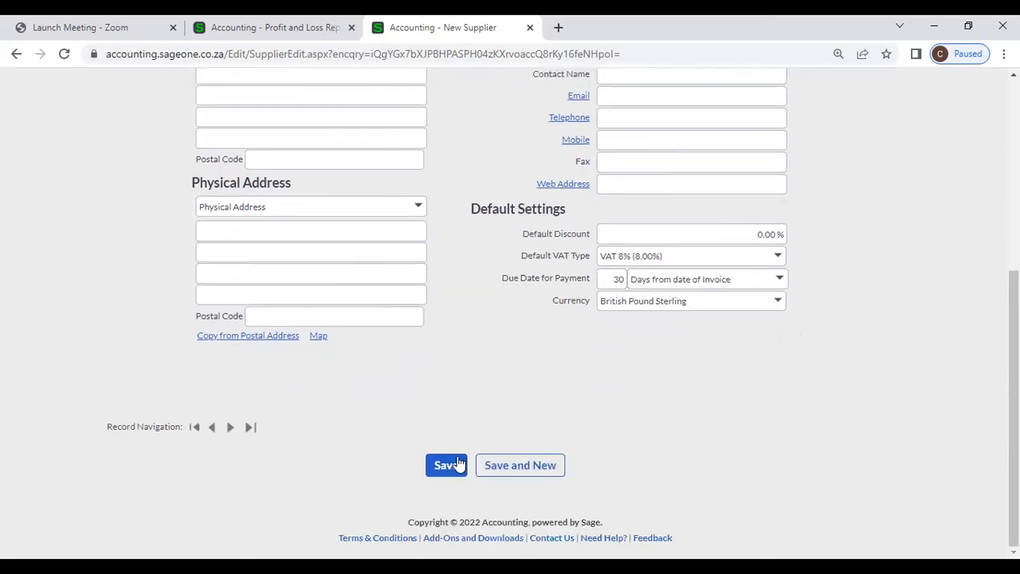
pyautogui.click(780, 309)
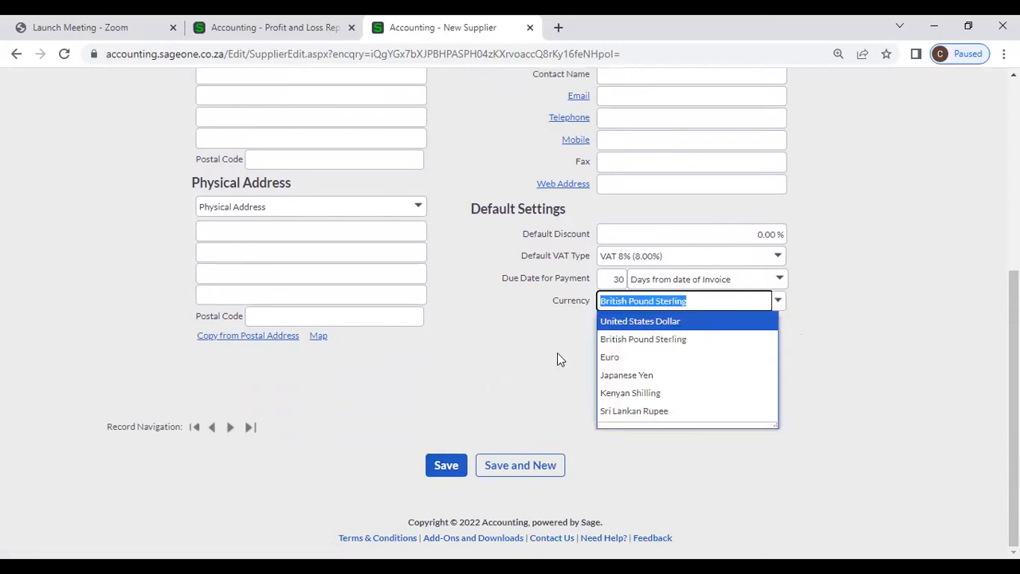
pyautogui.click(466, 393)
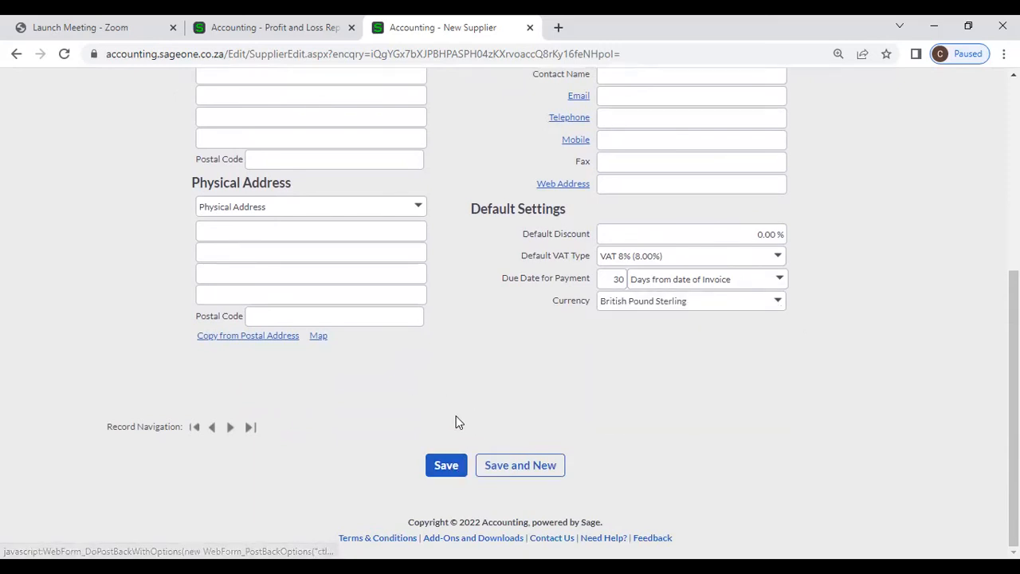
# Step: Look over the whole New Supplier form once more and open the List of Suppliers
pyautogui.scroll(5, 455, 422)
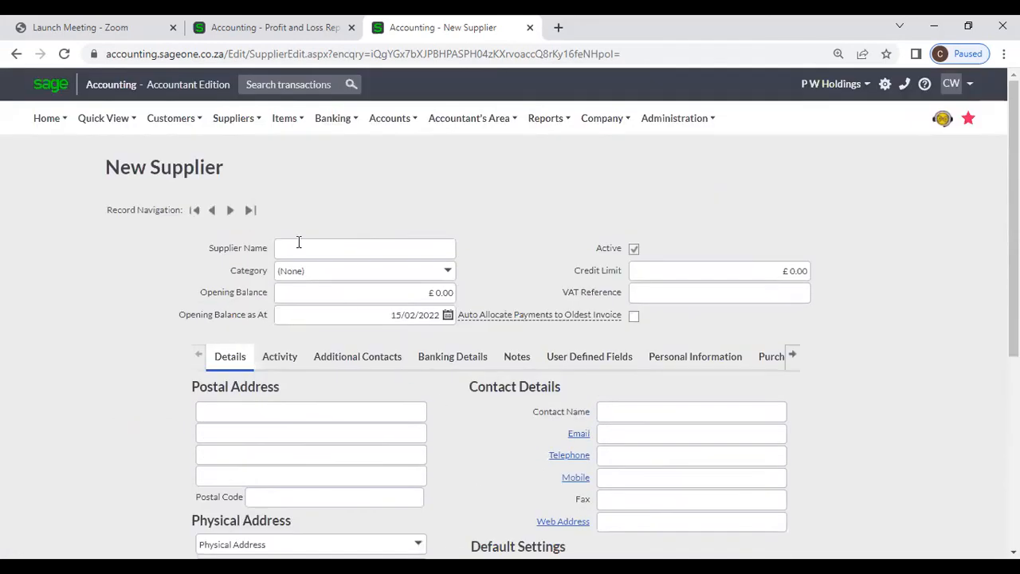
pyautogui.click(251, 124)
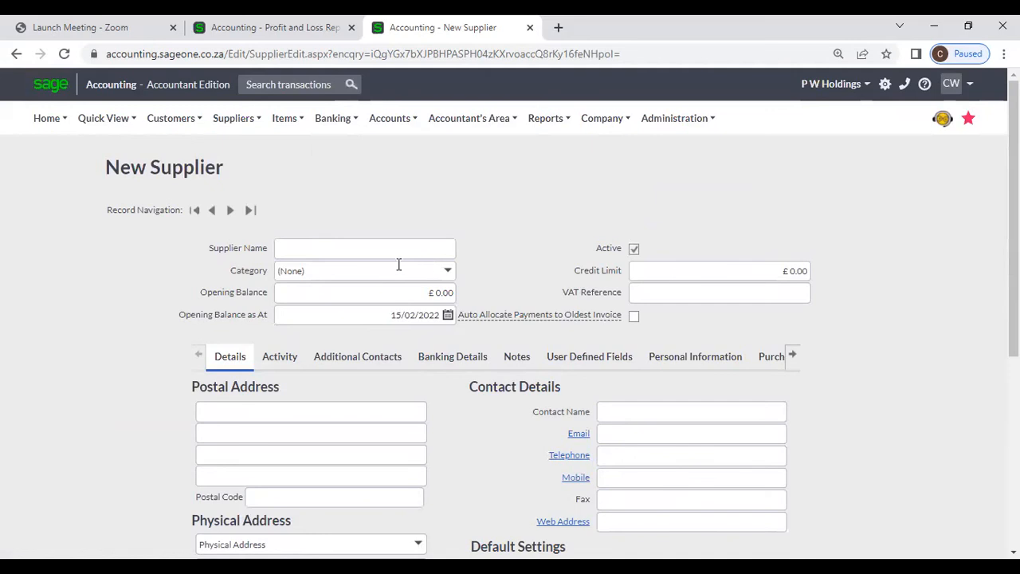
pyautogui.scroll(-5, 412, 323)
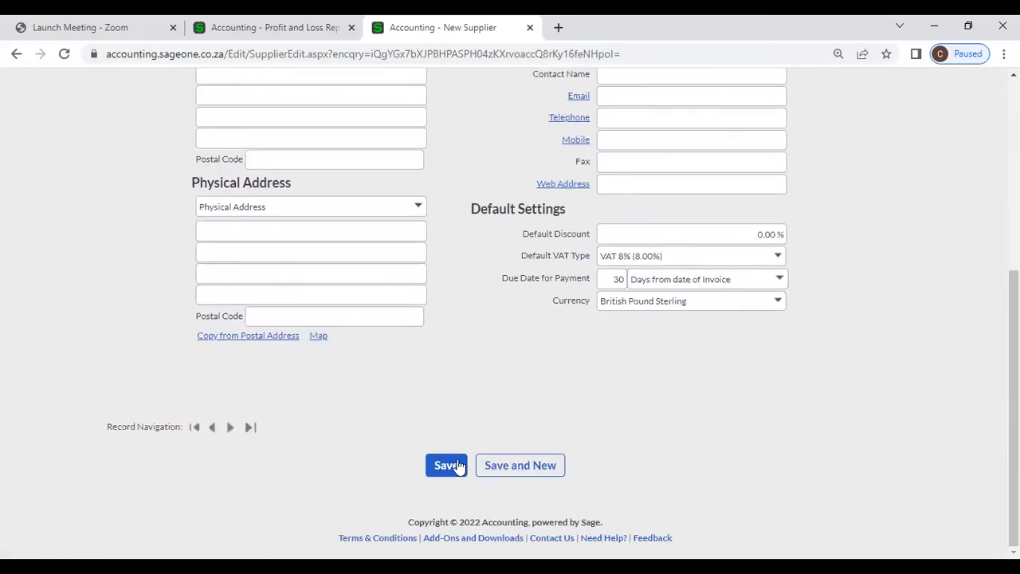
pyautogui.scroll(5, 464, 389)
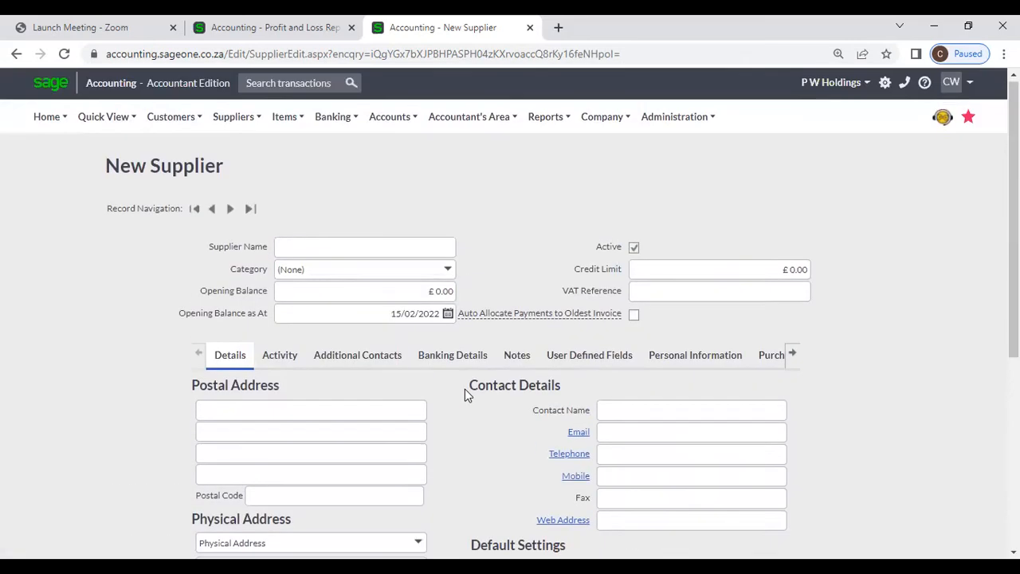
pyautogui.moveTo(237, 121)
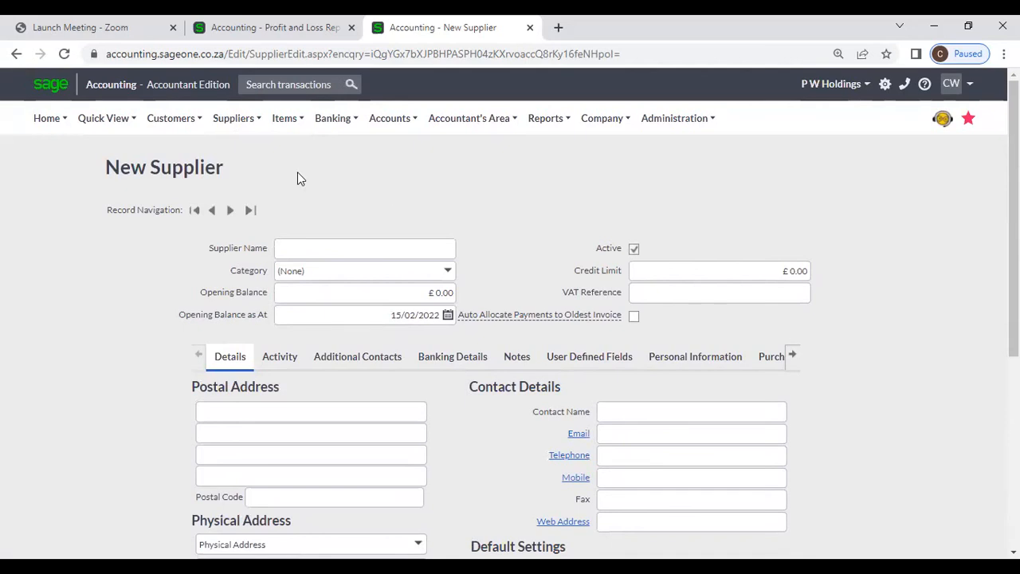
pyautogui.moveTo(251, 158)
pyautogui.moveTo(233, 130)
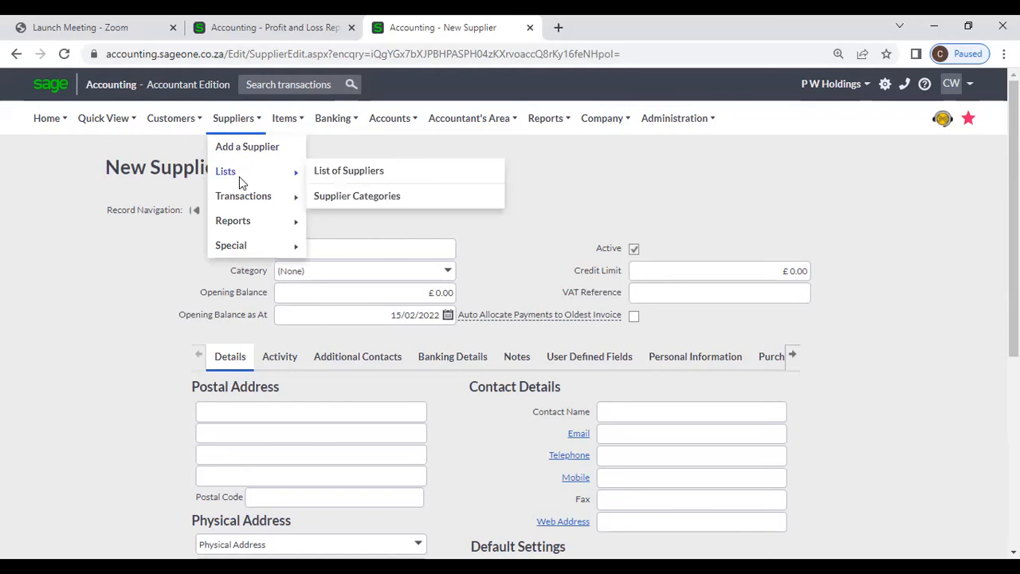
pyautogui.moveTo(236, 175)
pyautogui.click(341, 182)
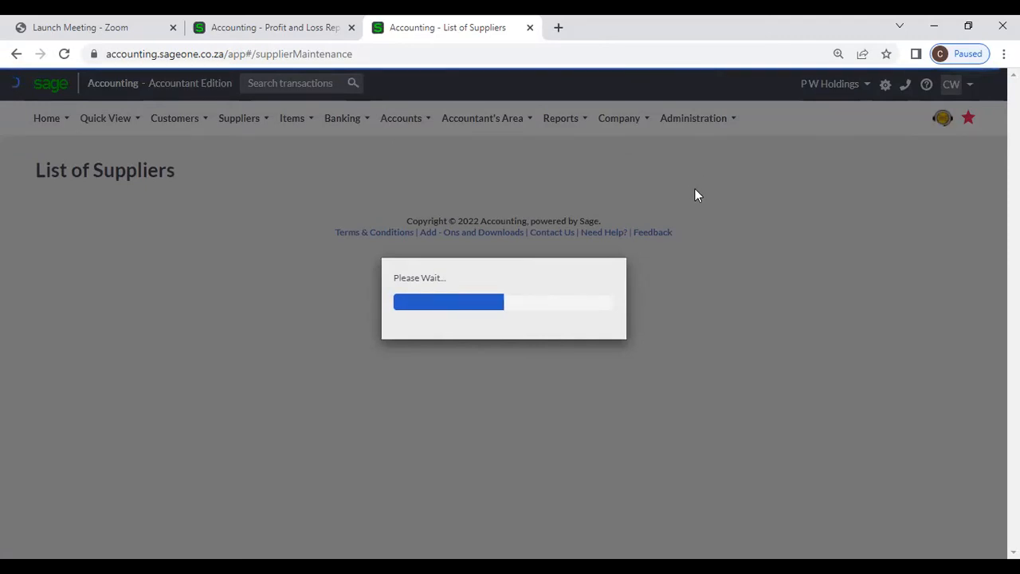
# Step: Switch to the browser tab with the Profit and Loss Report and open the List of Suppliers there
pyautogui.click(267, 38)
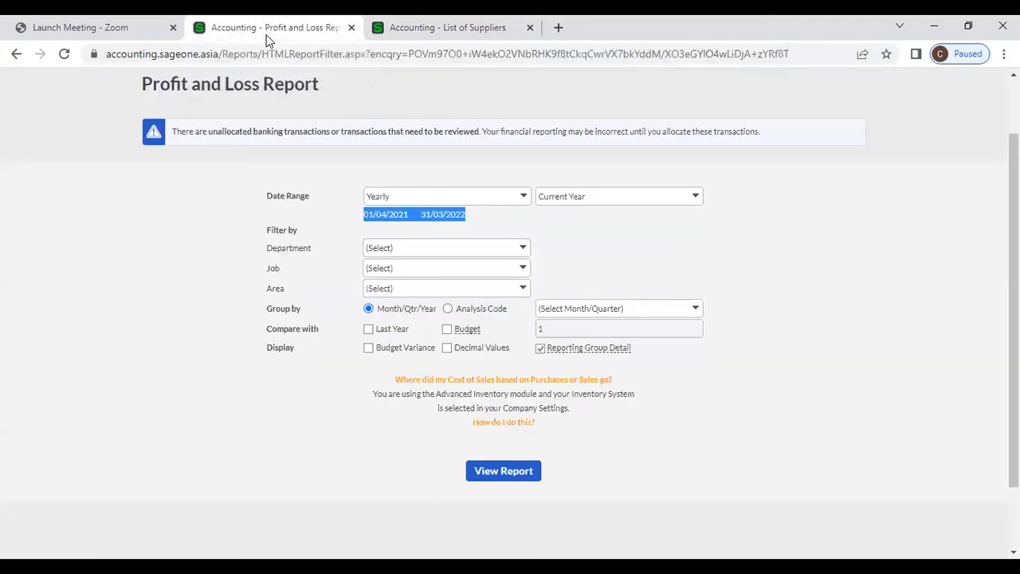
pyautogui.scroll(1, 235, 100)
pyautogui.moveTo(200, 124)
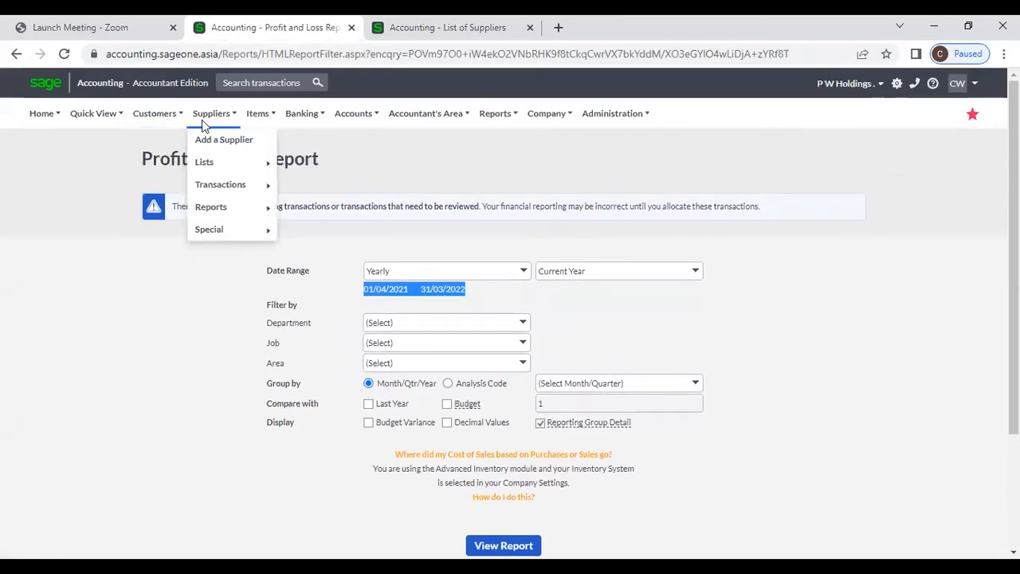
pyautogui.moveTo(215, 189)
pyautogui.moveTo(223, 165)
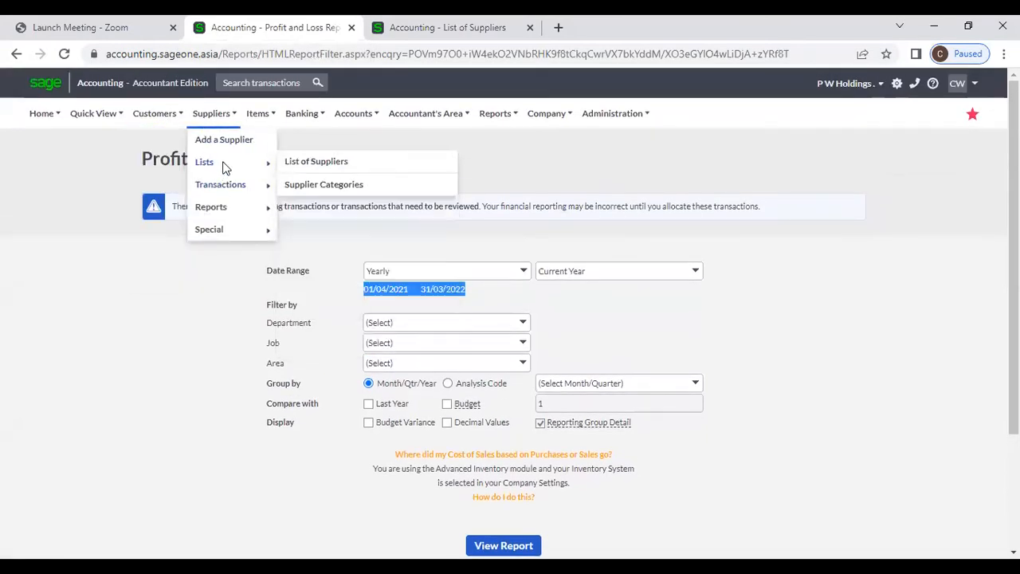
pyautogui.click(314, 162)
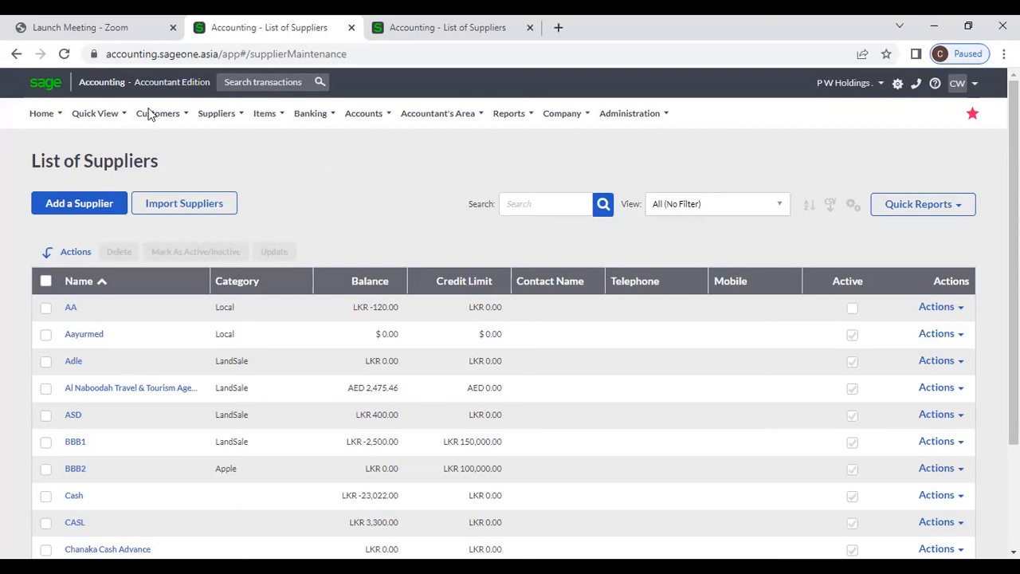
# Step: Close the Zoom Launch Meeting tab and compare the supplier lists of the two open companies
pyautogui.click(173, 27)
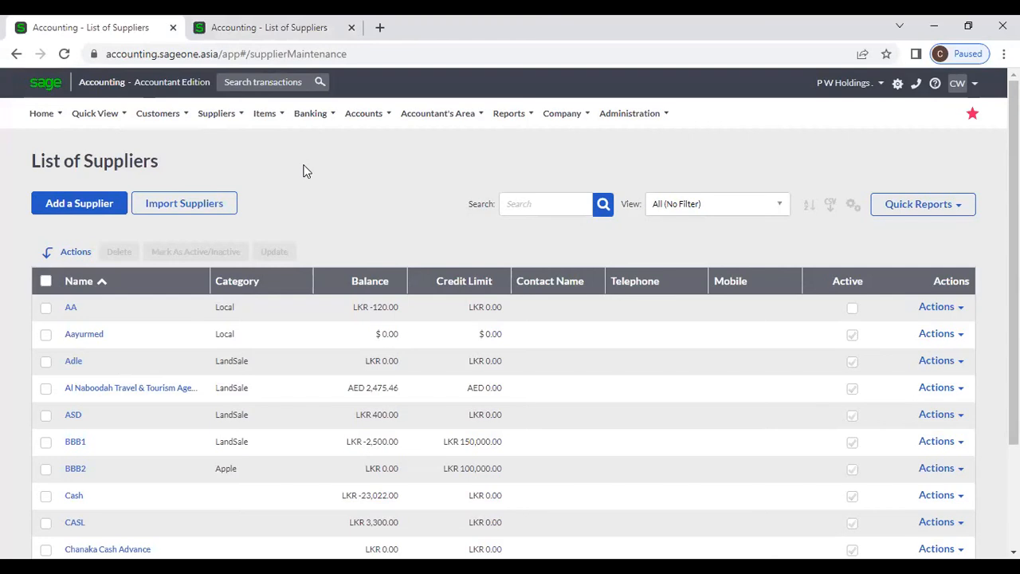
pyautogui.click(285, 30)
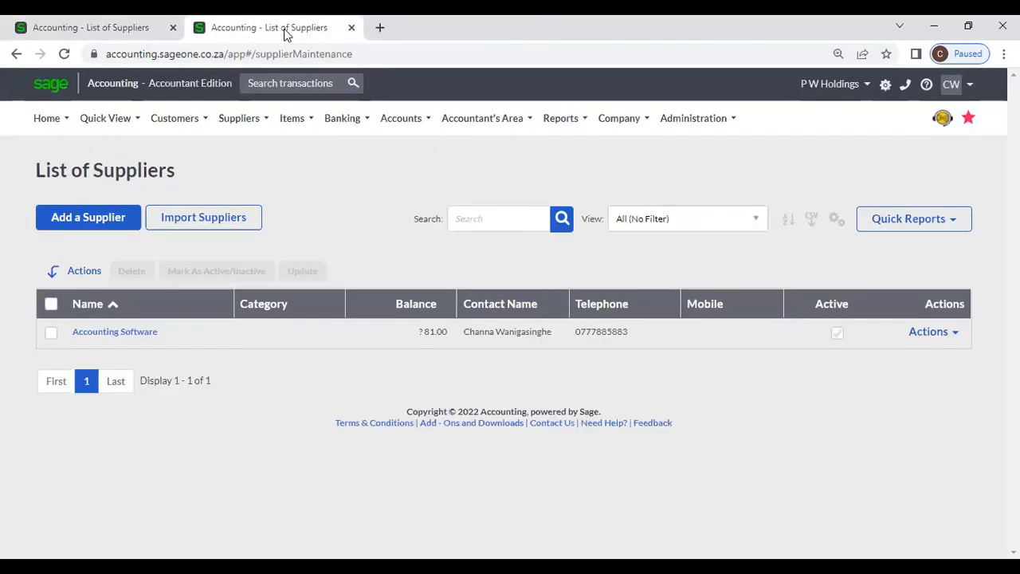
pyautogui.click(140, 32)
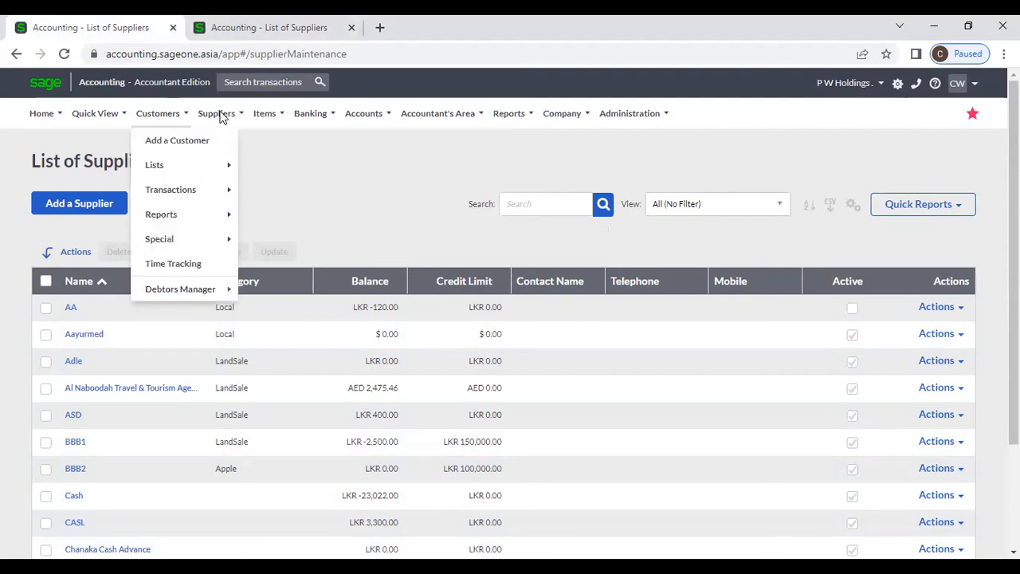
# Step: Open the Company Settings of the company with many suppliers and expand the General Settings section
pyautogui.moveTo(564, 120)
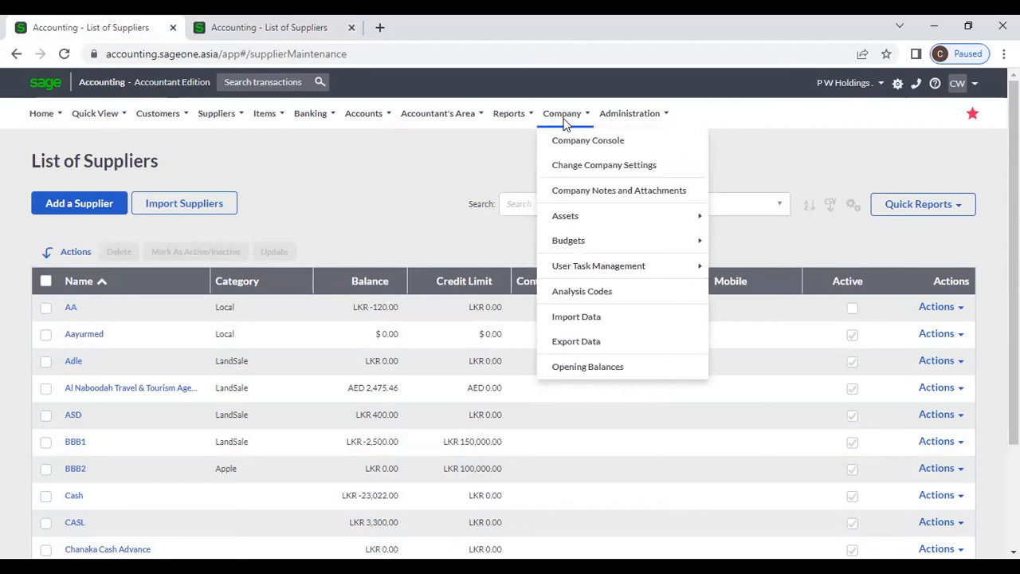
pyautogui.click(577, 176)
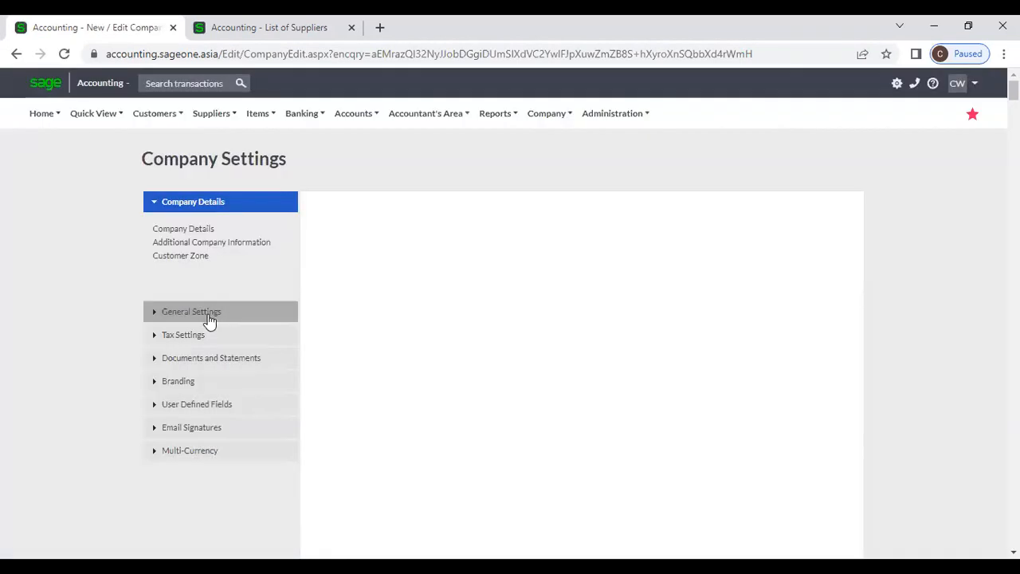
pyautogui.click(209, 317)
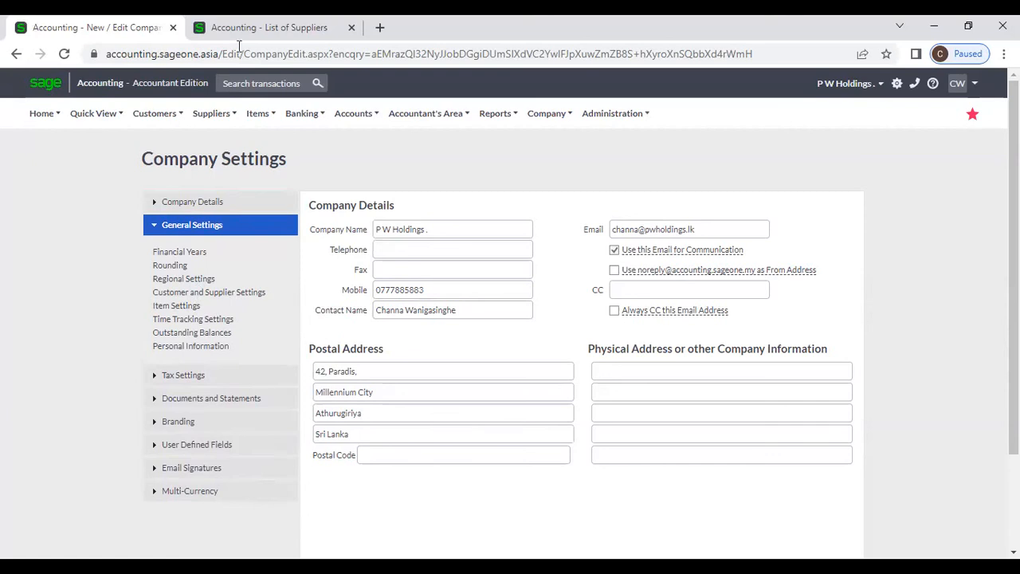
# Step: Leave Company Settings and return to the List of Suppliers
pyautogui.click(206, 116)
pyautogui.moveTo(205, 162)
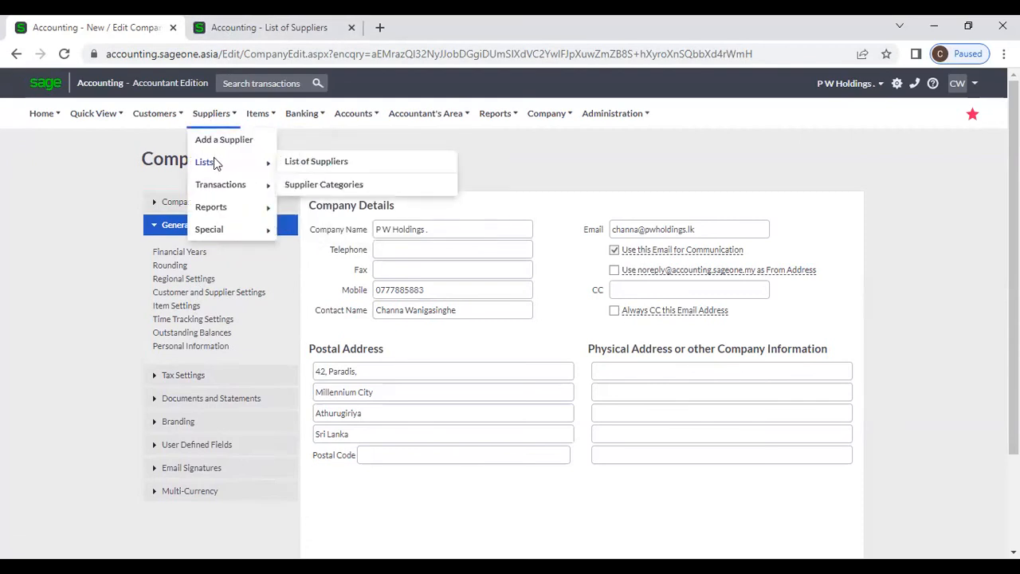
pyautogui.click(336, 162)
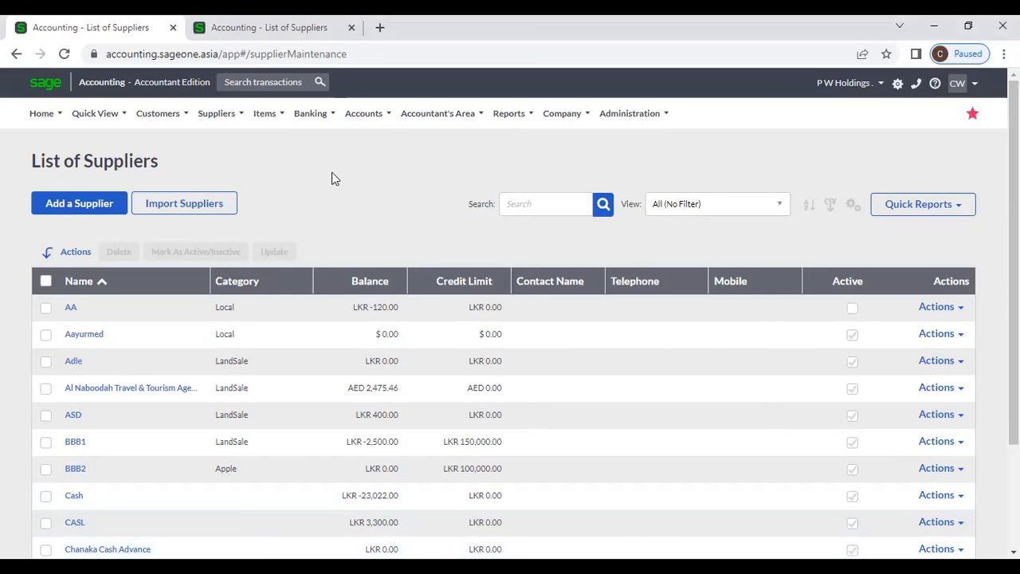
# Step: Start a new item record, point out its Code and Description fields, and view its Category choices
pyautogui.moveTo(271, 124)
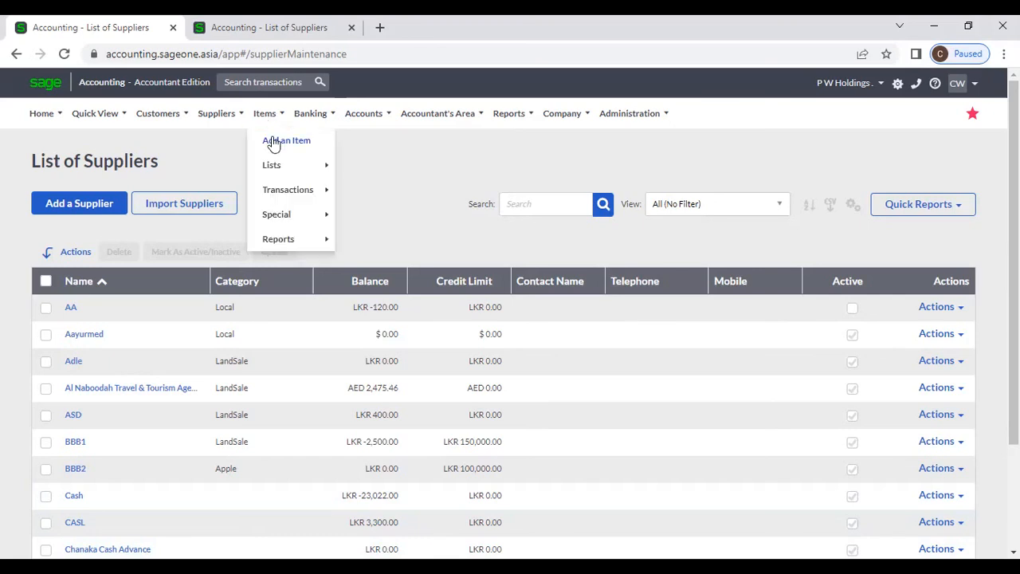
pyautogui.click(273, 141)
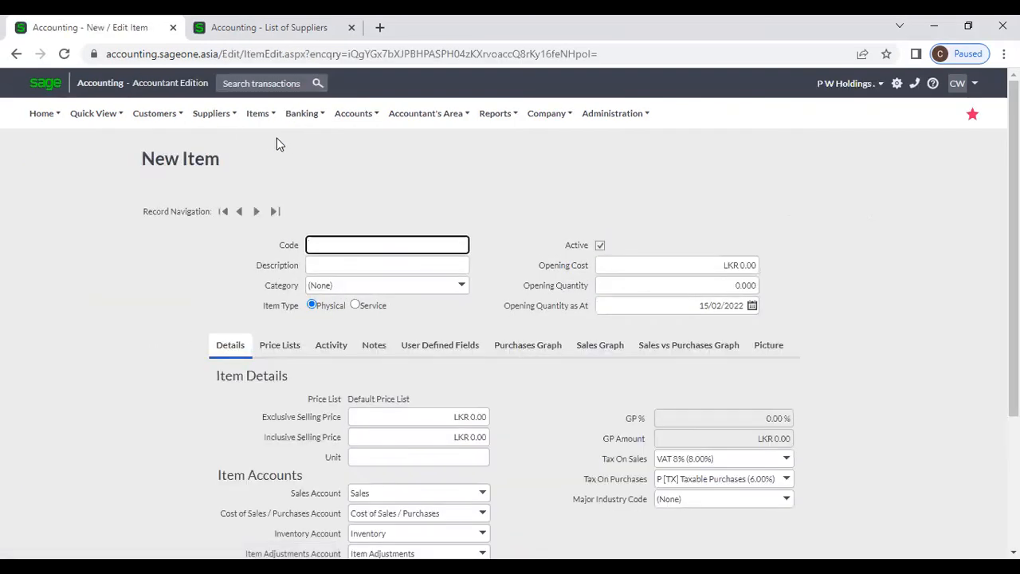
pyautogui.click(340, 242)
pyautogui.click(340, 233)
pyautogui.click(339, 263)
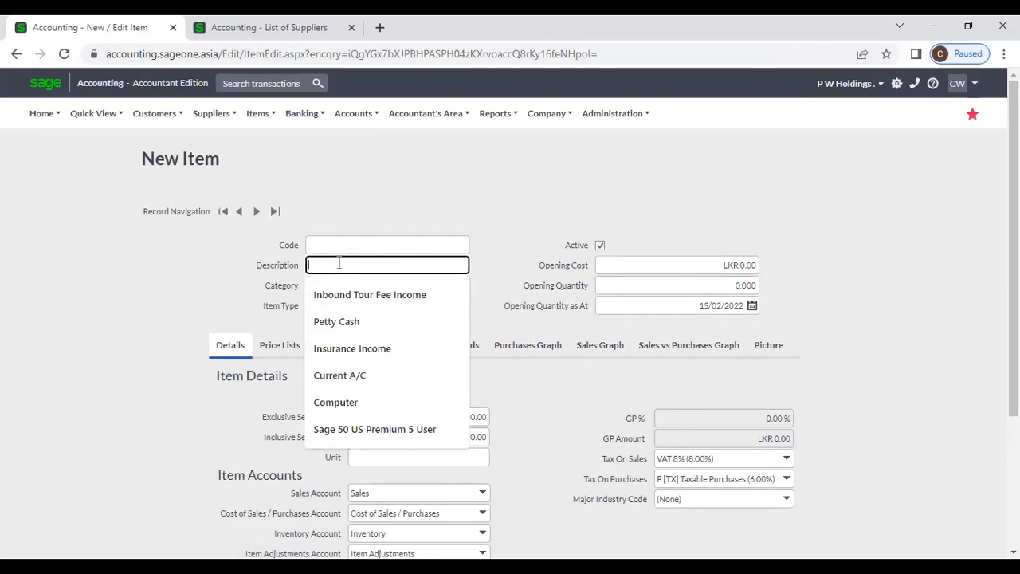
pyautogui.click(354, 200)
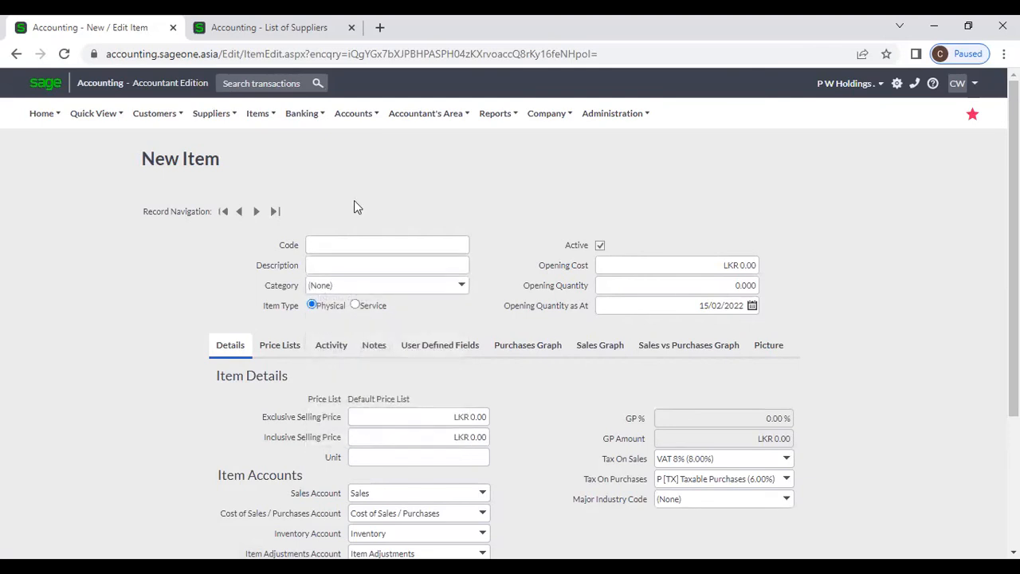
pyautogui.click(461, 295)
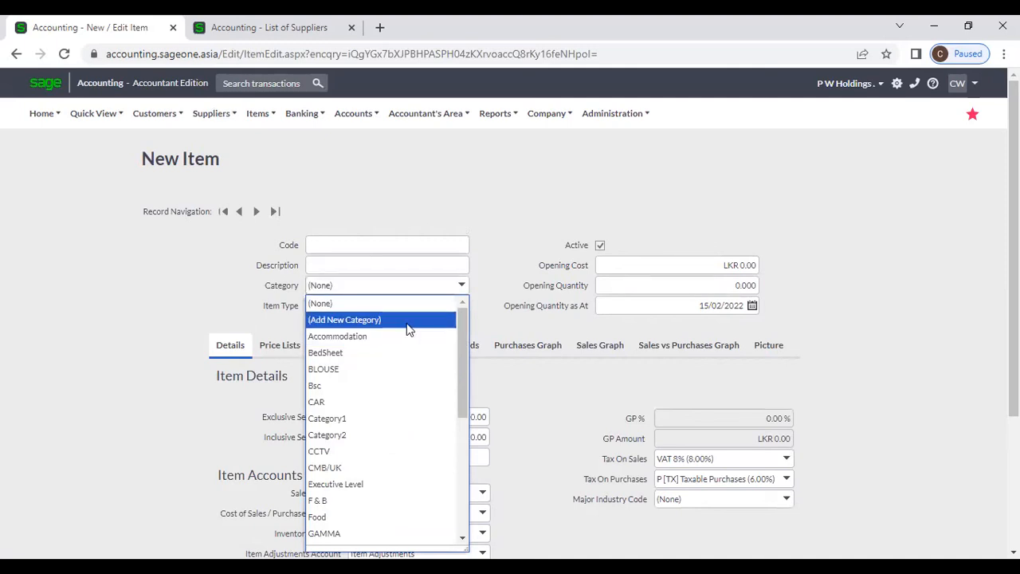
# Step: Preview and dismiss the Add New Item Category dialog, and compare the Physical and Service item types, leaving the item as Physical
pyautogui.click(408, 330)
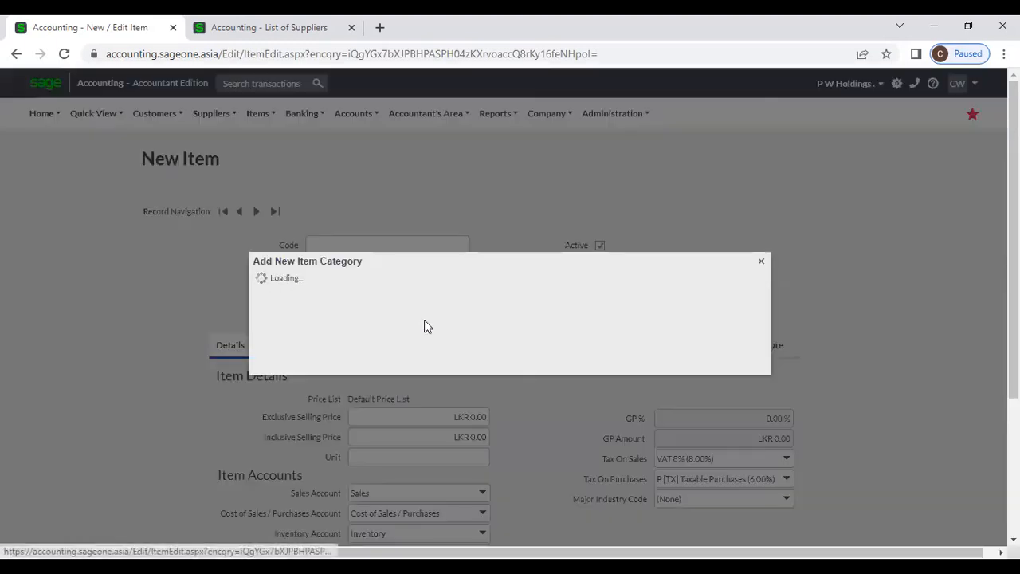
pyautogui.click(759, 263)
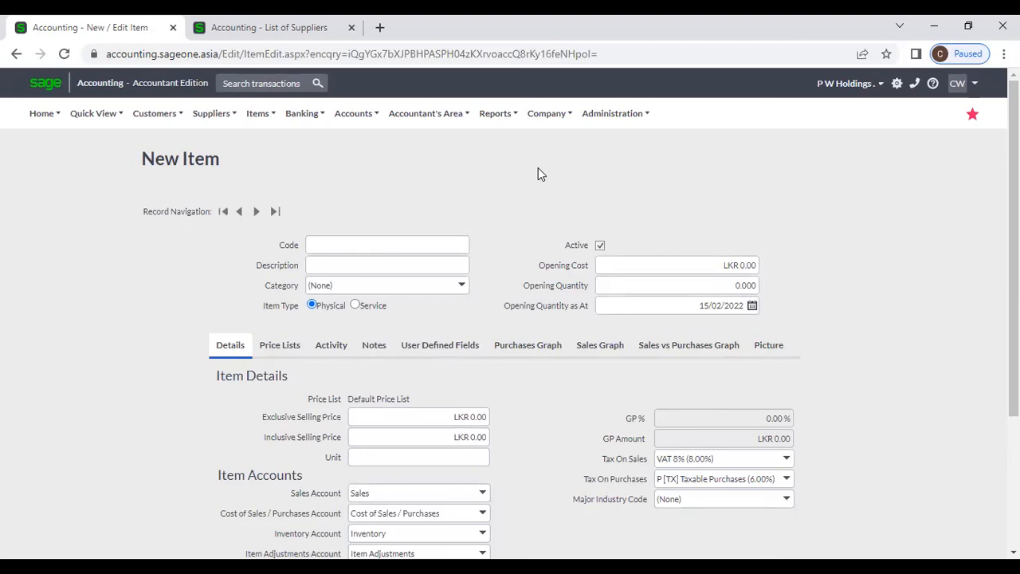
pyautogui.scroll(-1, 534, 183)
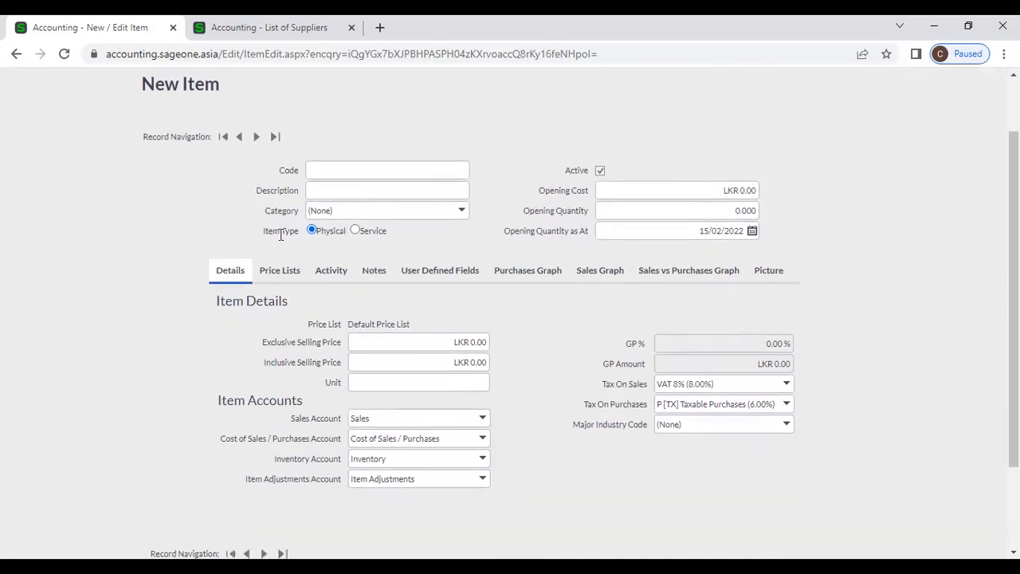
pyautogui.moveTo(391, 236); pyautogui.dragTo(247, 233)
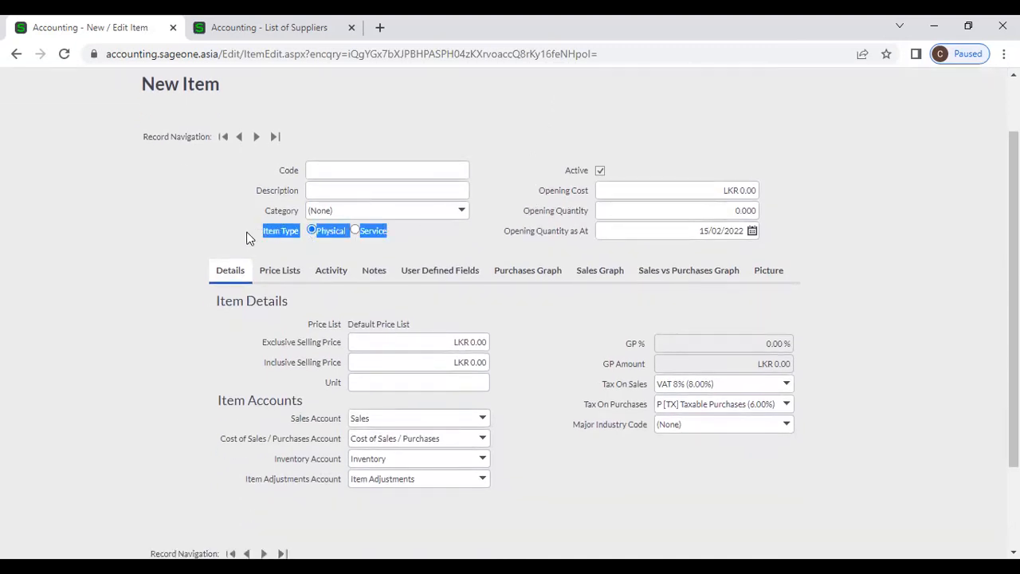
pyautogui.click(333, 250)
pyautogui.click(357, 231)
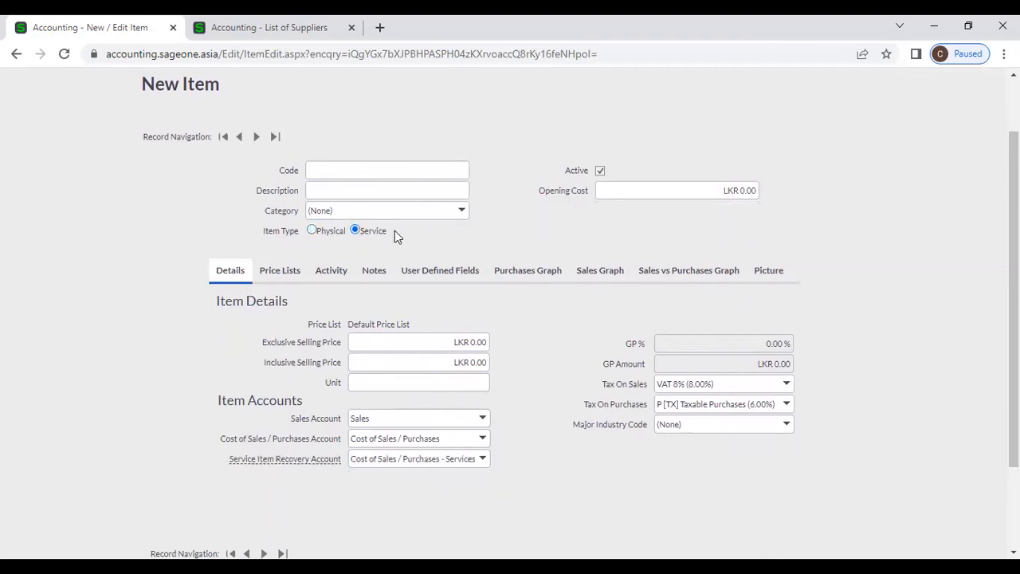
pyautogui.click(321, 232)
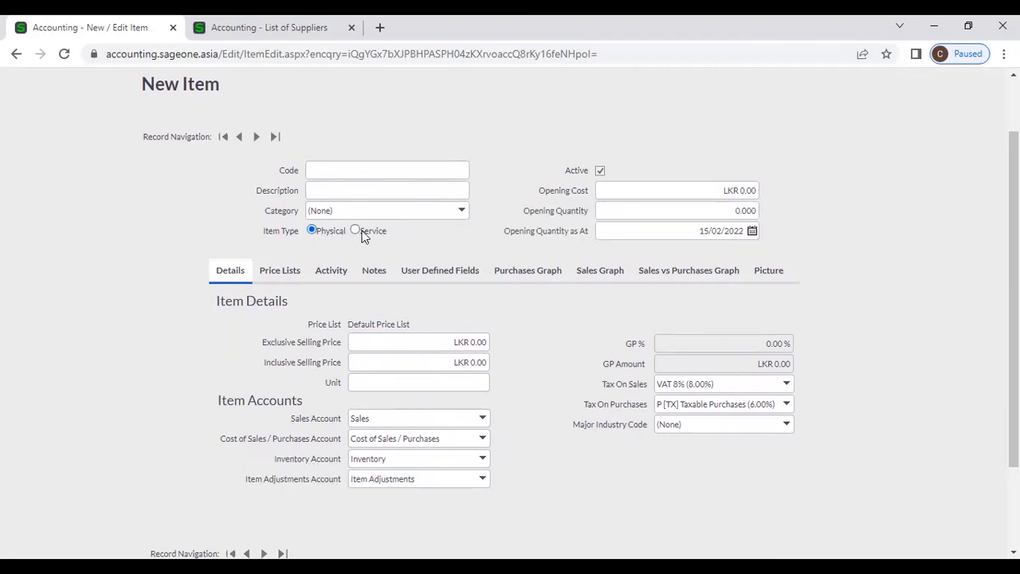
pyautogui.click(361, 234)
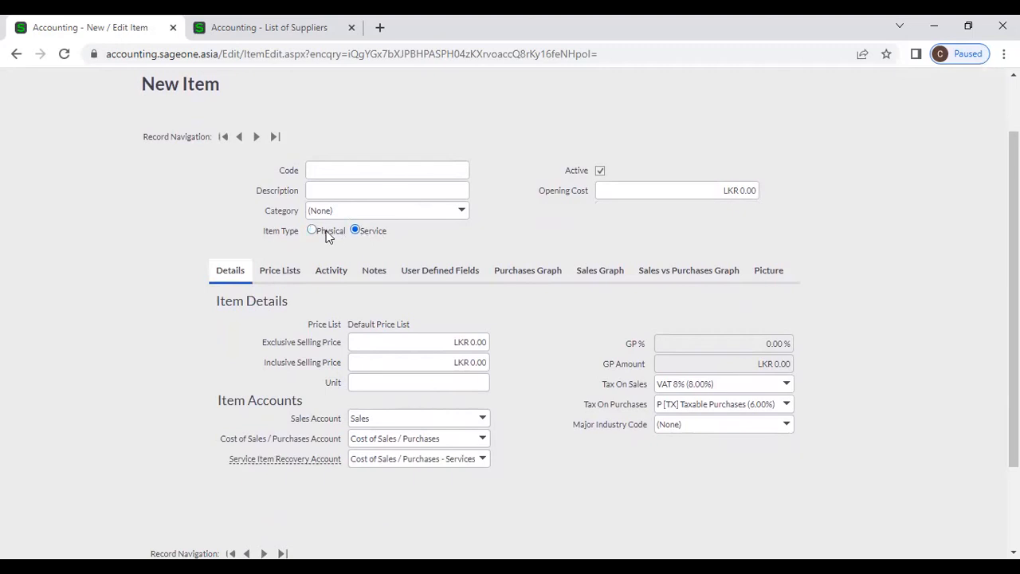
pyautogui.click(326, 233)
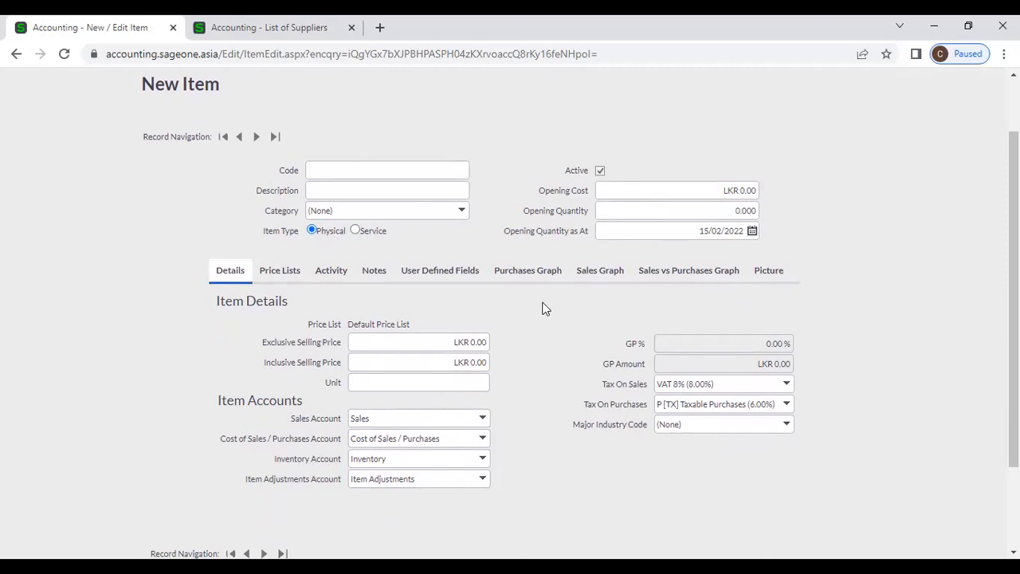
# Step: Point out the new item's Exclusive Selling Price field and its Inventory and Item Adjustments accounts, leaving their values as they are
pyautogui.scroll(-2, 546, 308)
pyautogui.click(432, 265)
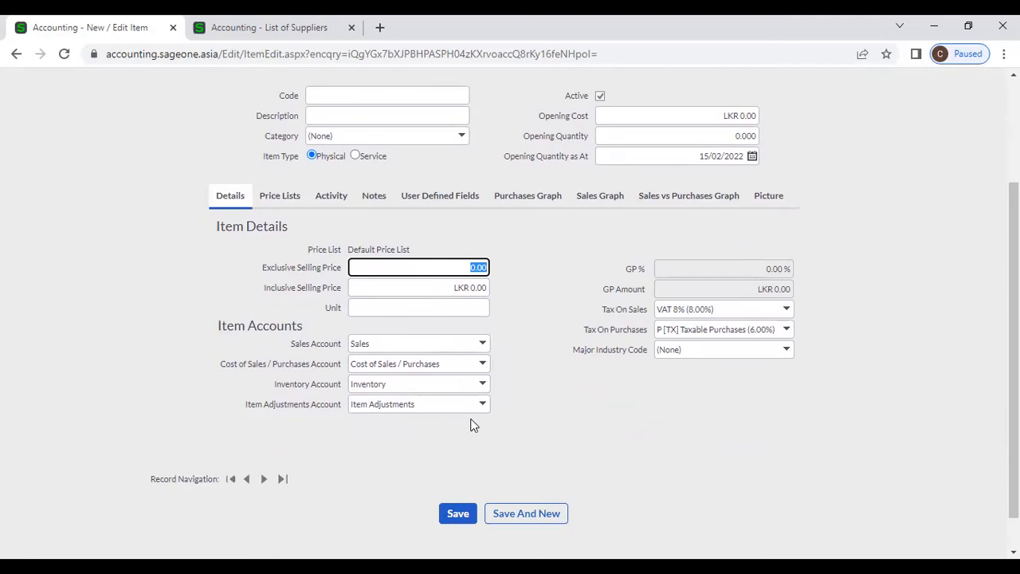
pyautogui.click(436, 443)
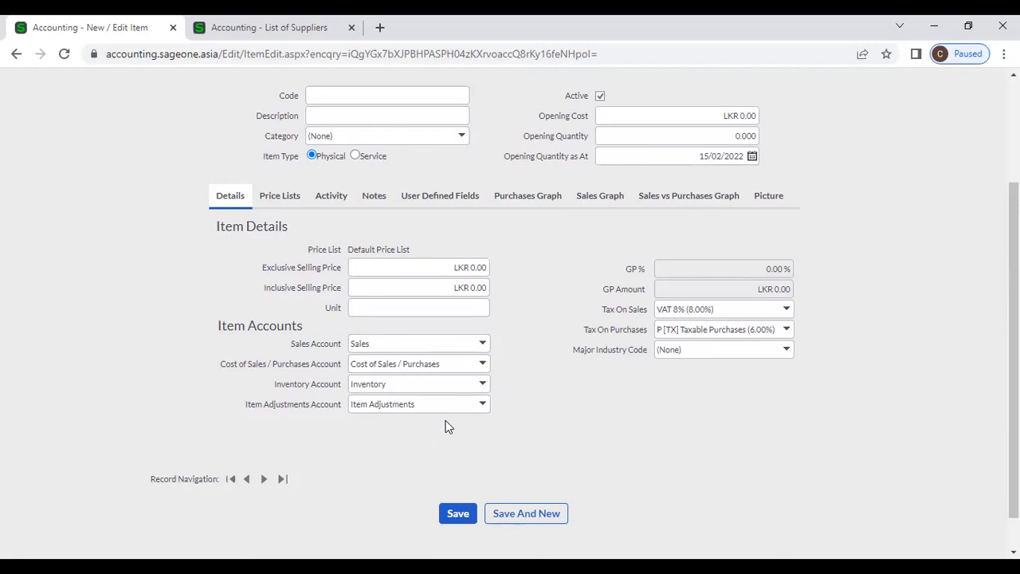
pyautogui.moveTo(274, 384); pyautogui.dragTo(353, 406)
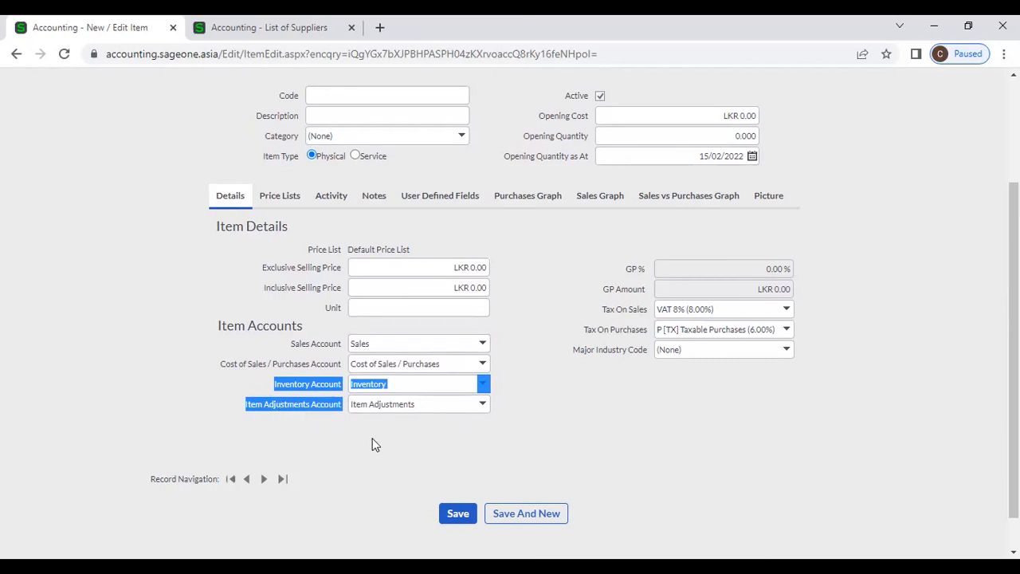
pyautogui.click(325, 425)
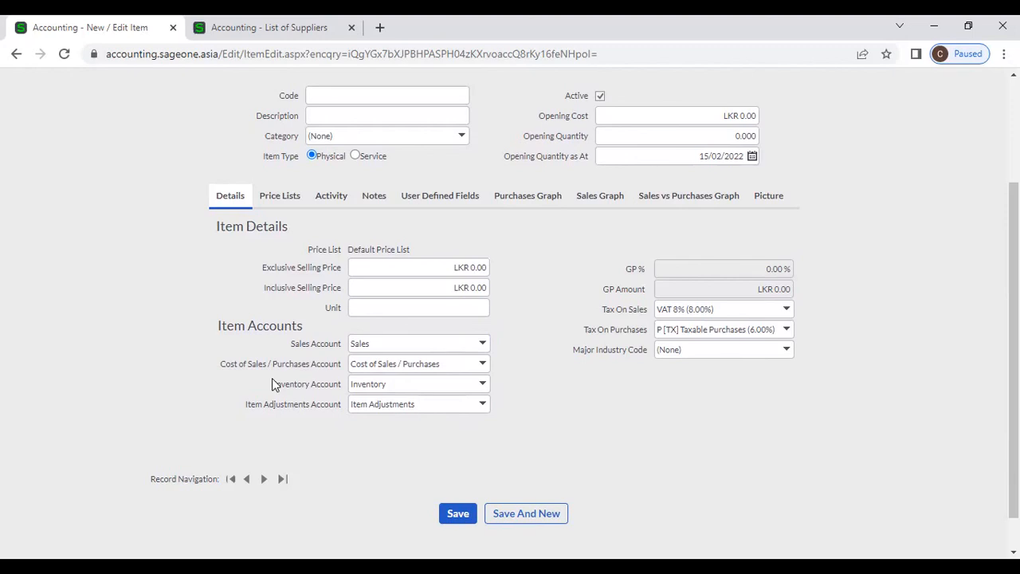
pyautogui.moveTo(274, 384); pyautogui.dragTo(344, 404)
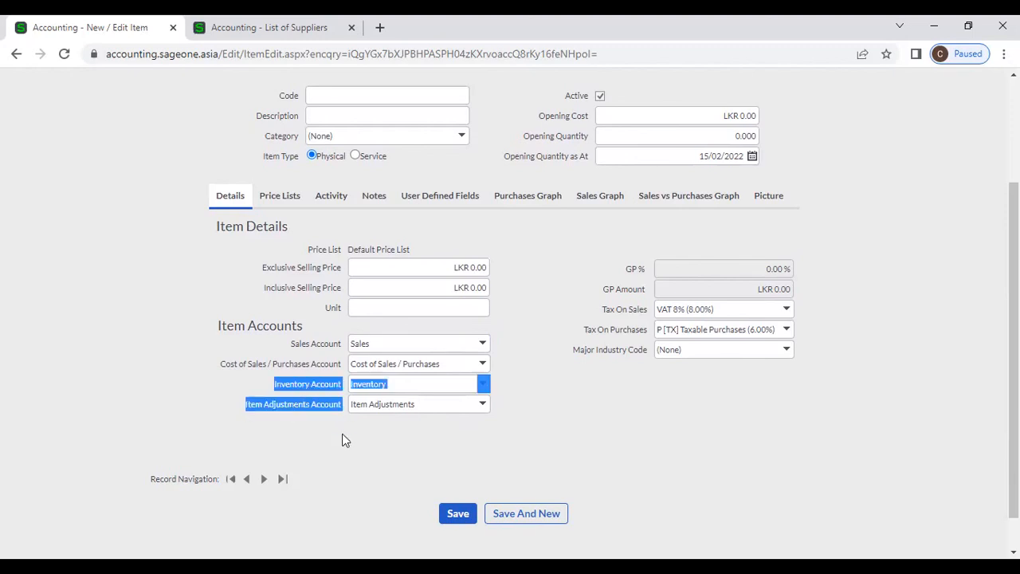
pyautogui.click(693, 412)
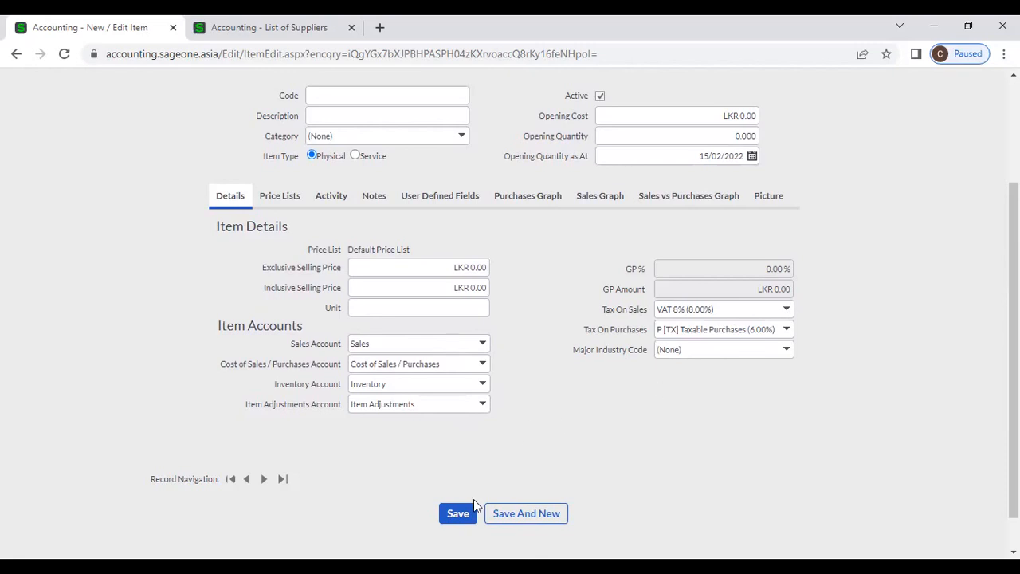
# Step: Review the whole New Item form from its header fields to its save options, and show where an item is added
pyautogui.scroll(1, 510, 423)
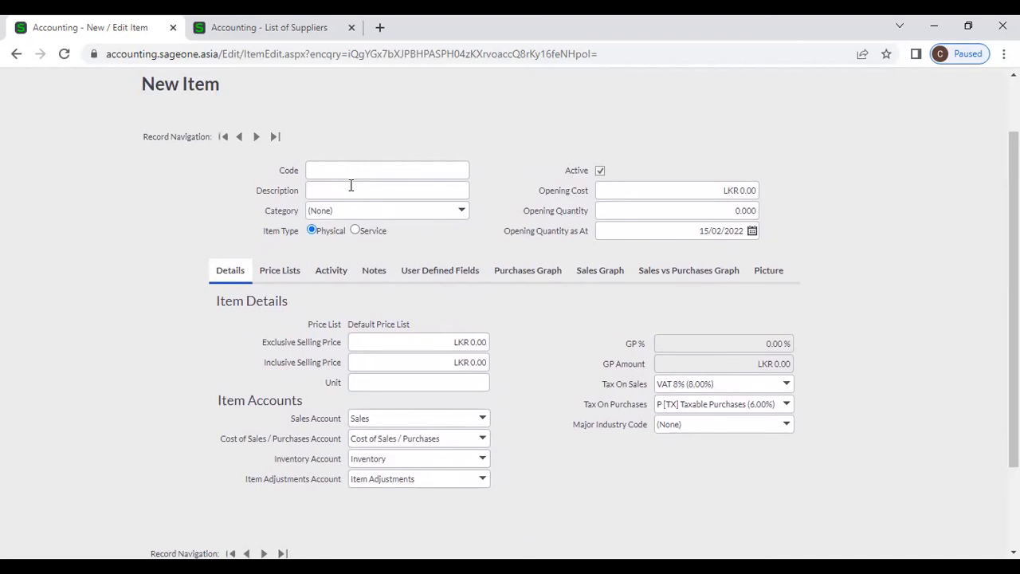
pyautogui.scroll(-1, 509, 332)
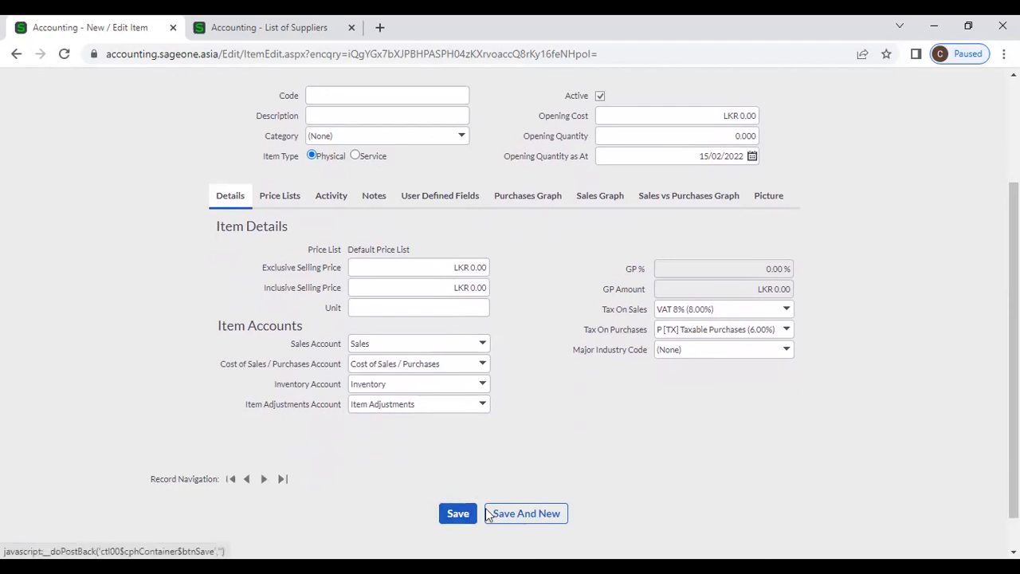
pyautogui.scroll(2, 555, 482)
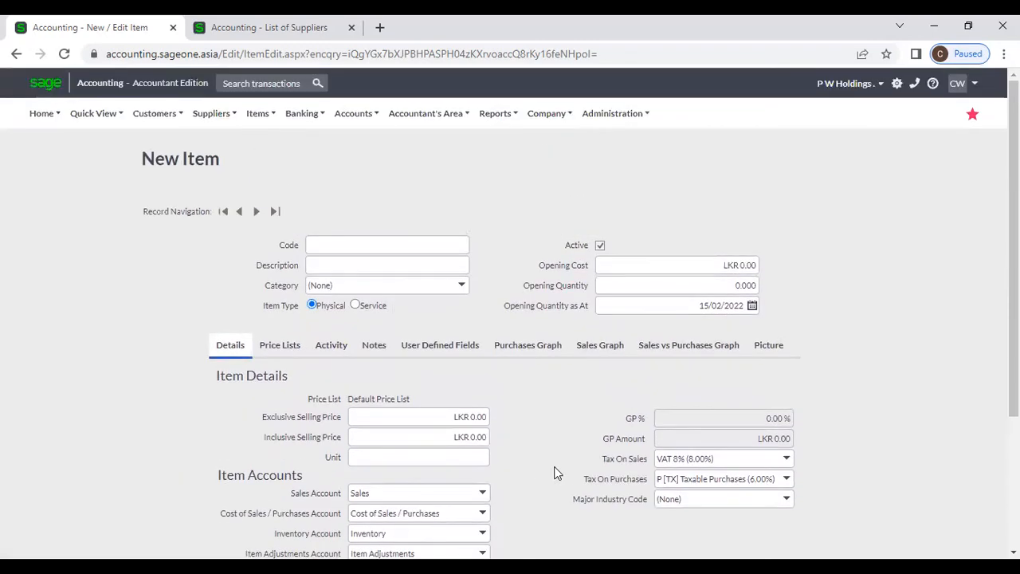
pyautogui.click(258, 116)
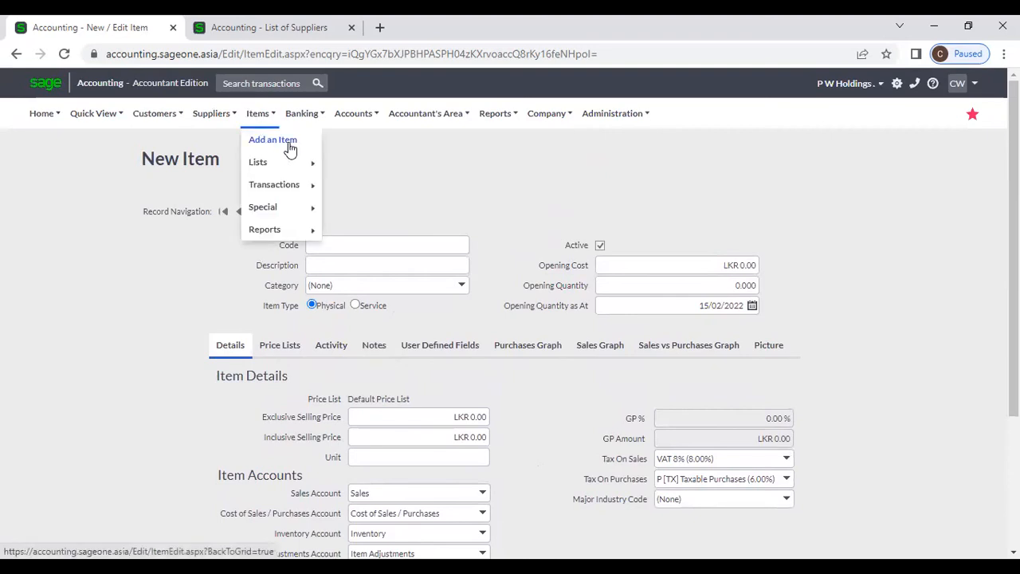
pyautogui.scroll(-3, 448, 332)
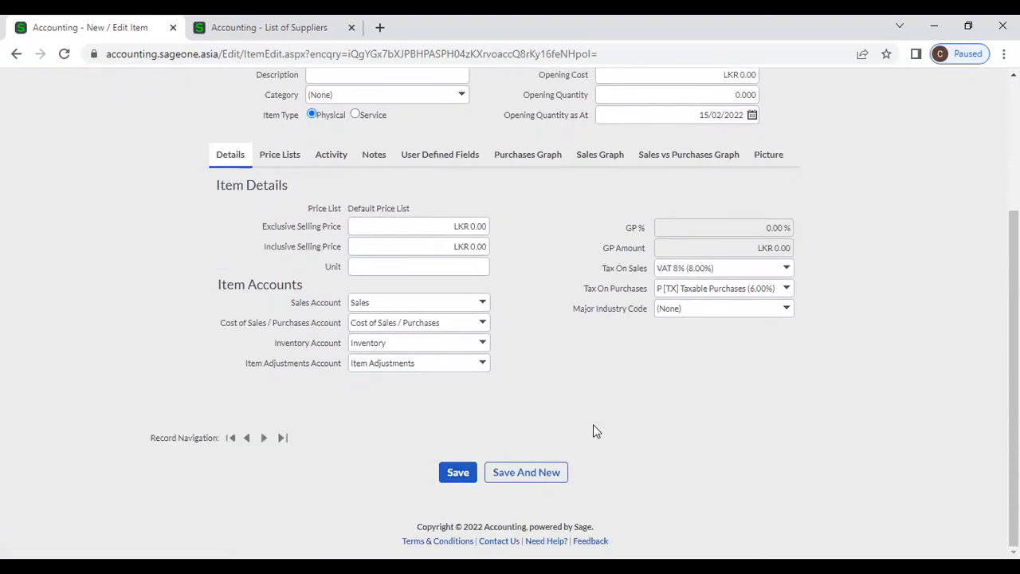
pyautogui.scroll(3, 593, 430)
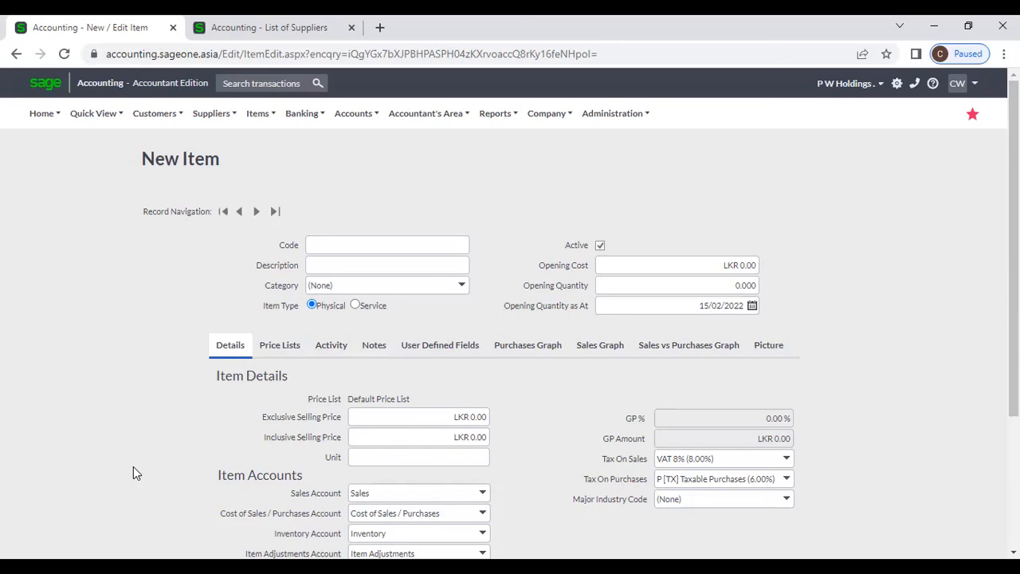
# Step: Leave the unsaved item form for the List of Items and review the listed items
pyautogui.click(105, 333)
pyautogui.click(257, 113)
pyautogui.moveTo(271, 167)
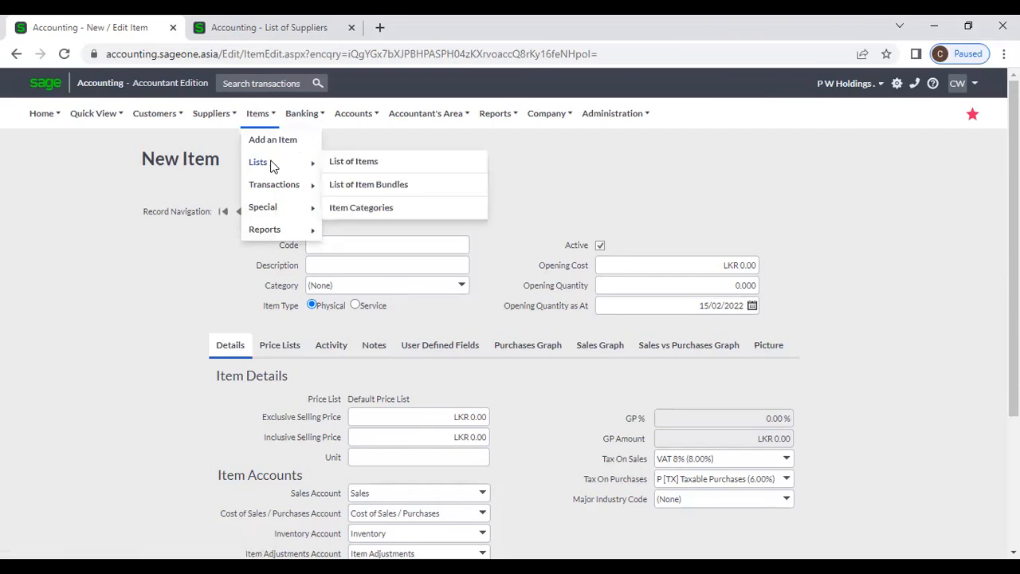
pyautogui.click(336, 164)
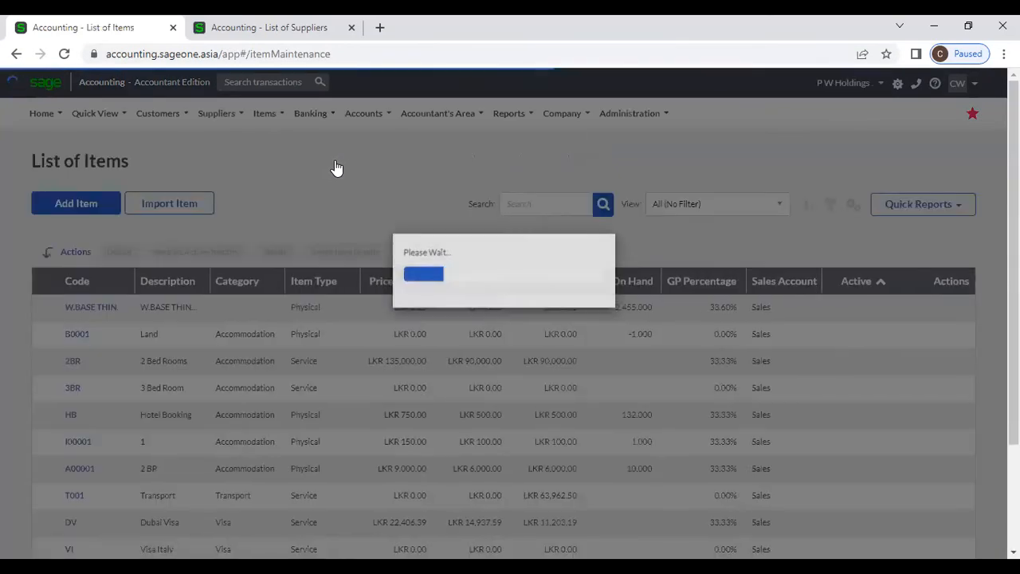
pyautogui.scroll(-2, 203, 389)
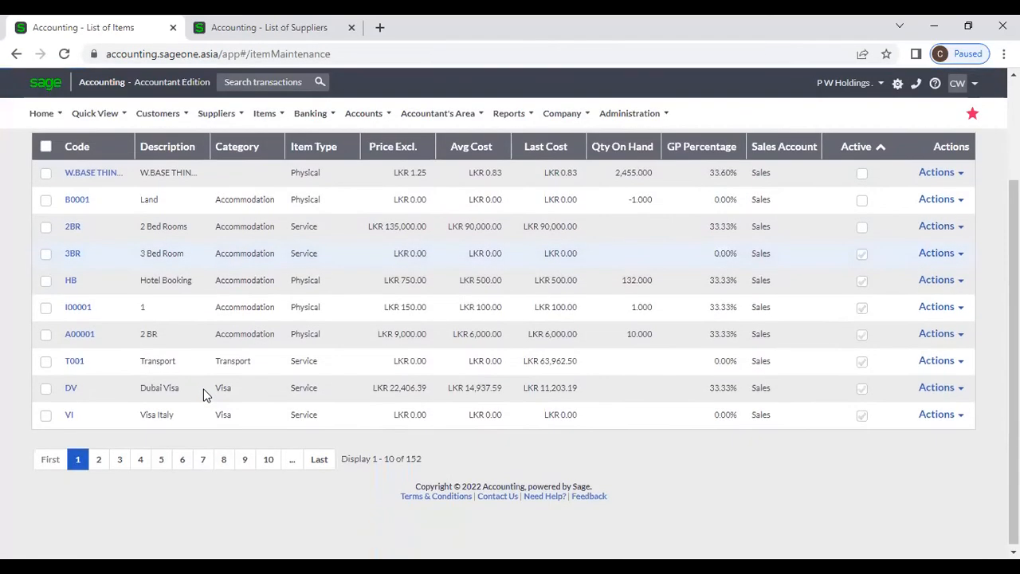
pyautogui.scroll(1, 203, 389)
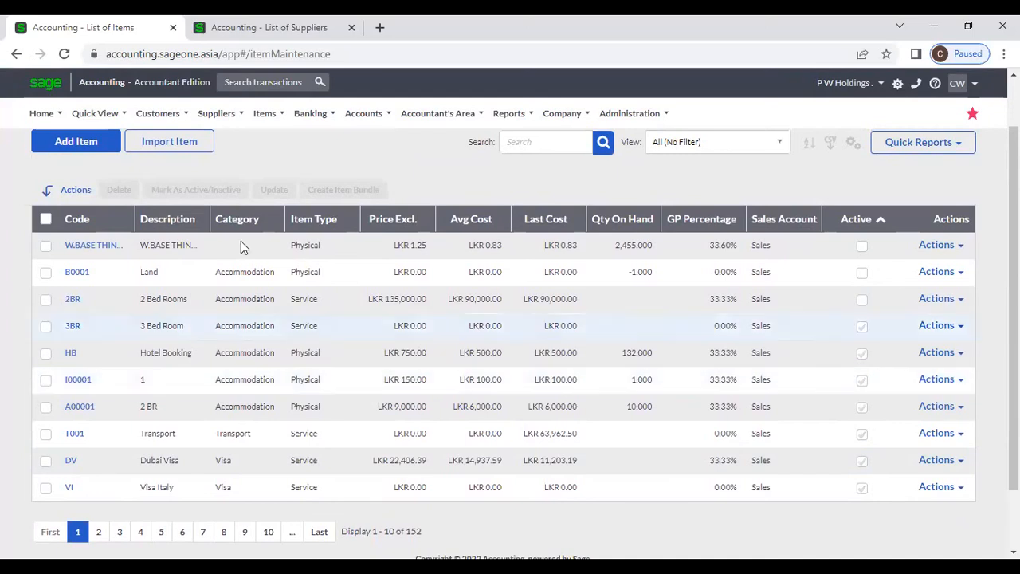
# Step: Switch to the company in the other browser tab and show its Customer and Supplier Settings under General Settings in Company Settings
pyautogui.click(232, 29)
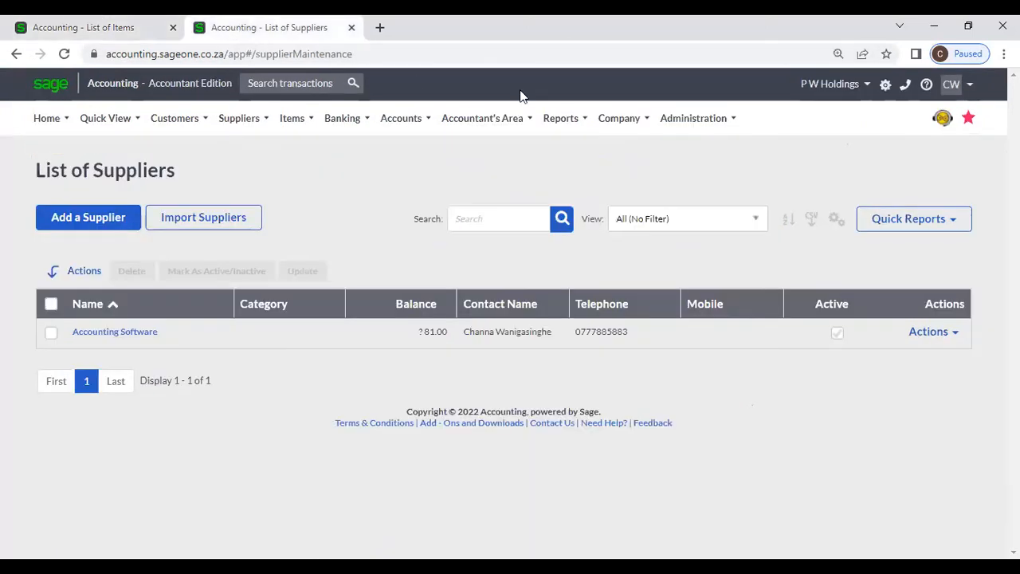
pyautogui.moveTo(610, 120)
pyautogui.click(628, 174)
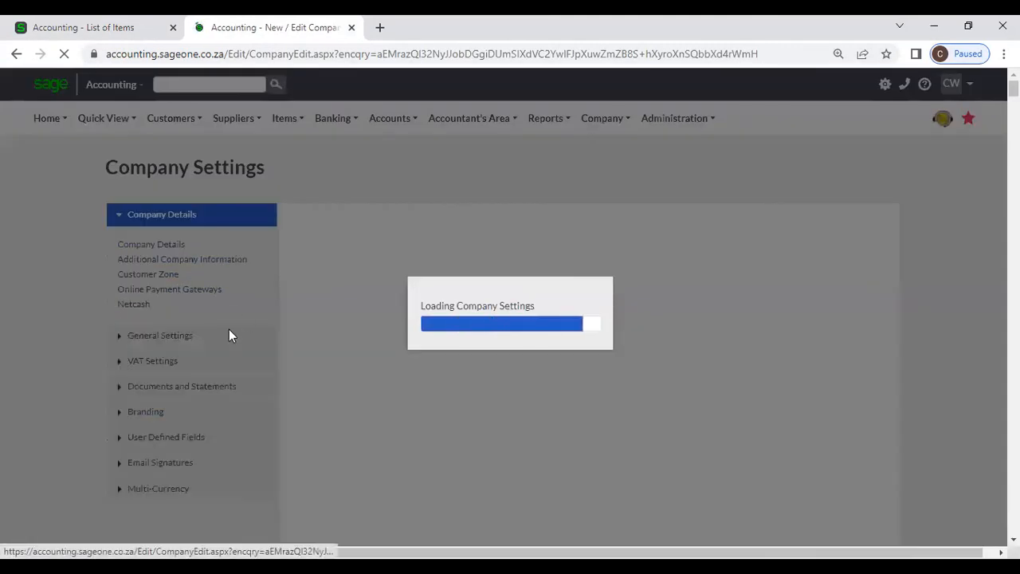
pyautogui.click(229, 333)
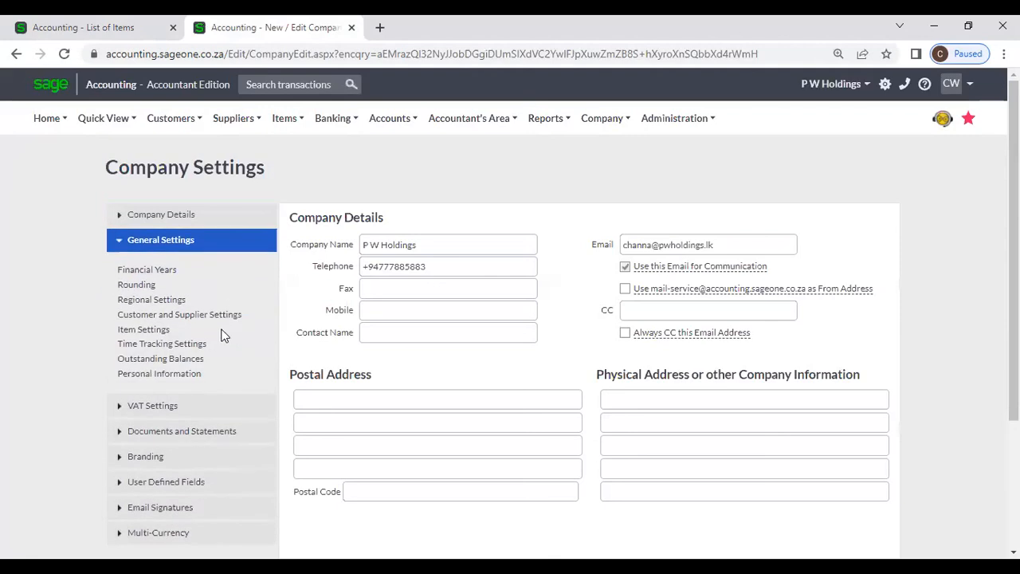
pyautogui.click(203, 316)
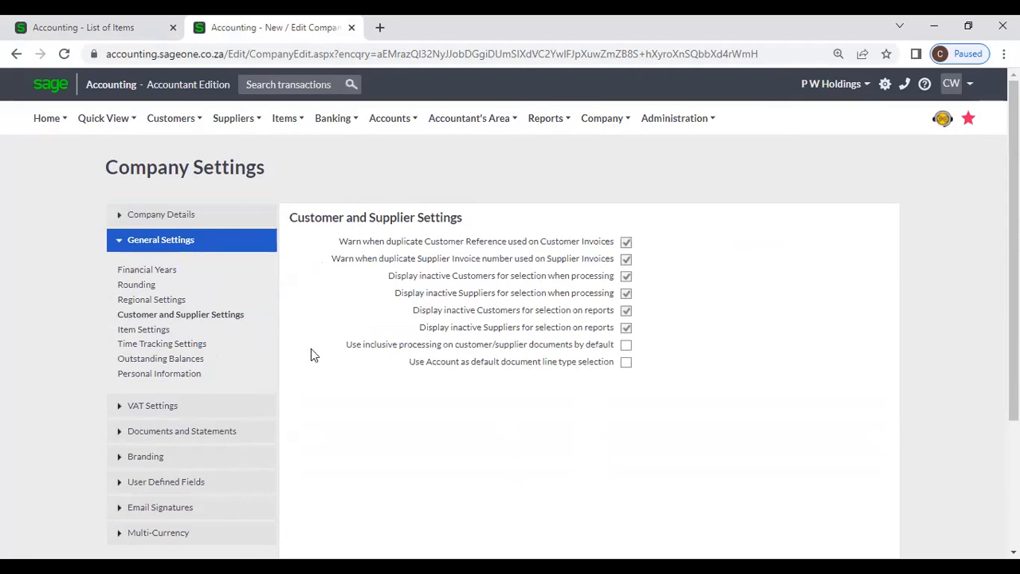
# Step: Point out the customer, supplier and item areas, and briefly expand Company Details before returning to the General Settings section
pyautogui.click(173, 119)
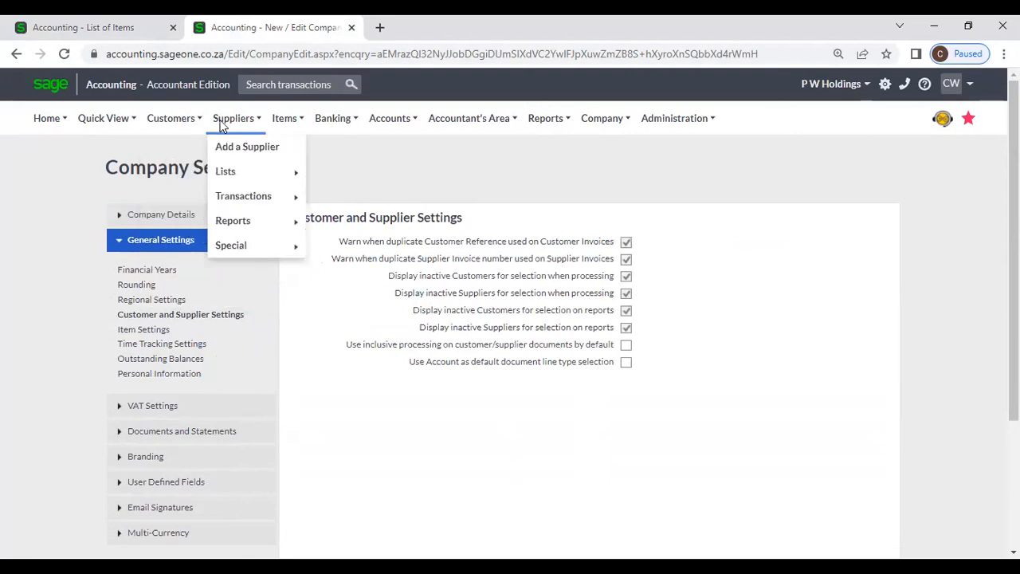
pyautogui.moveTo(277, 123)
pyautogui.moveTo(167, 128)
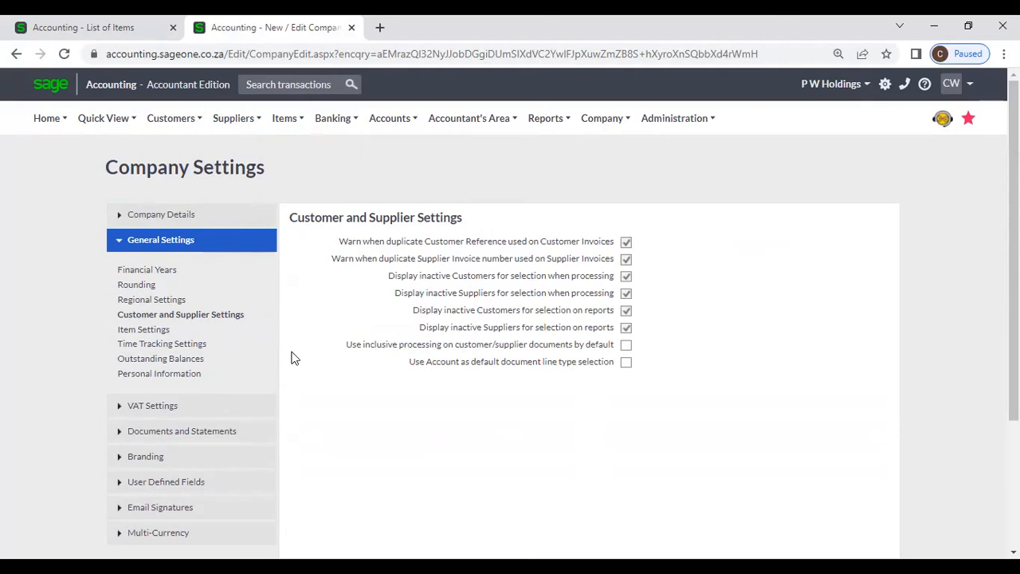
pyautogui.click(192, 217)
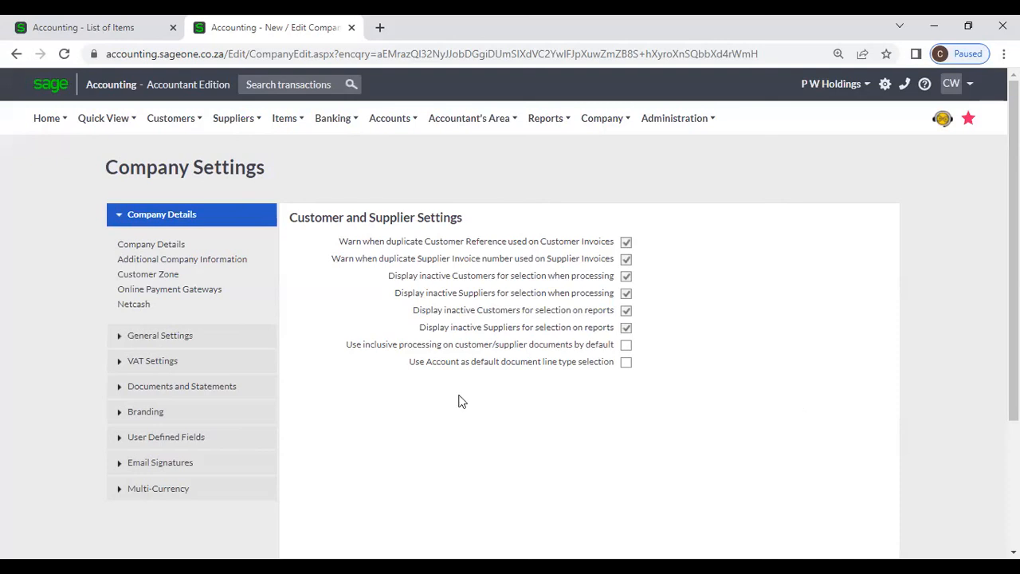
pyautogui.click(207, 337)
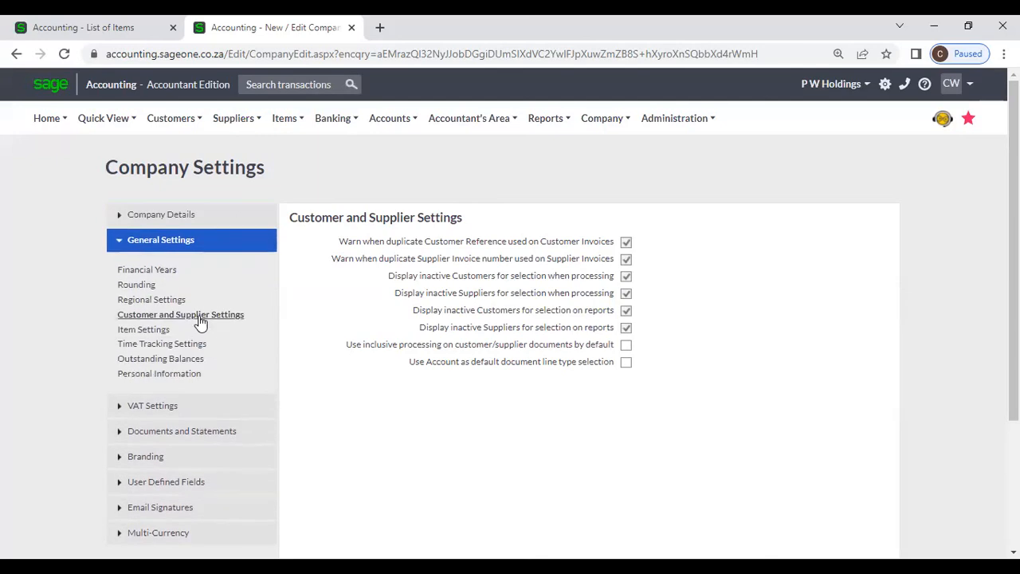